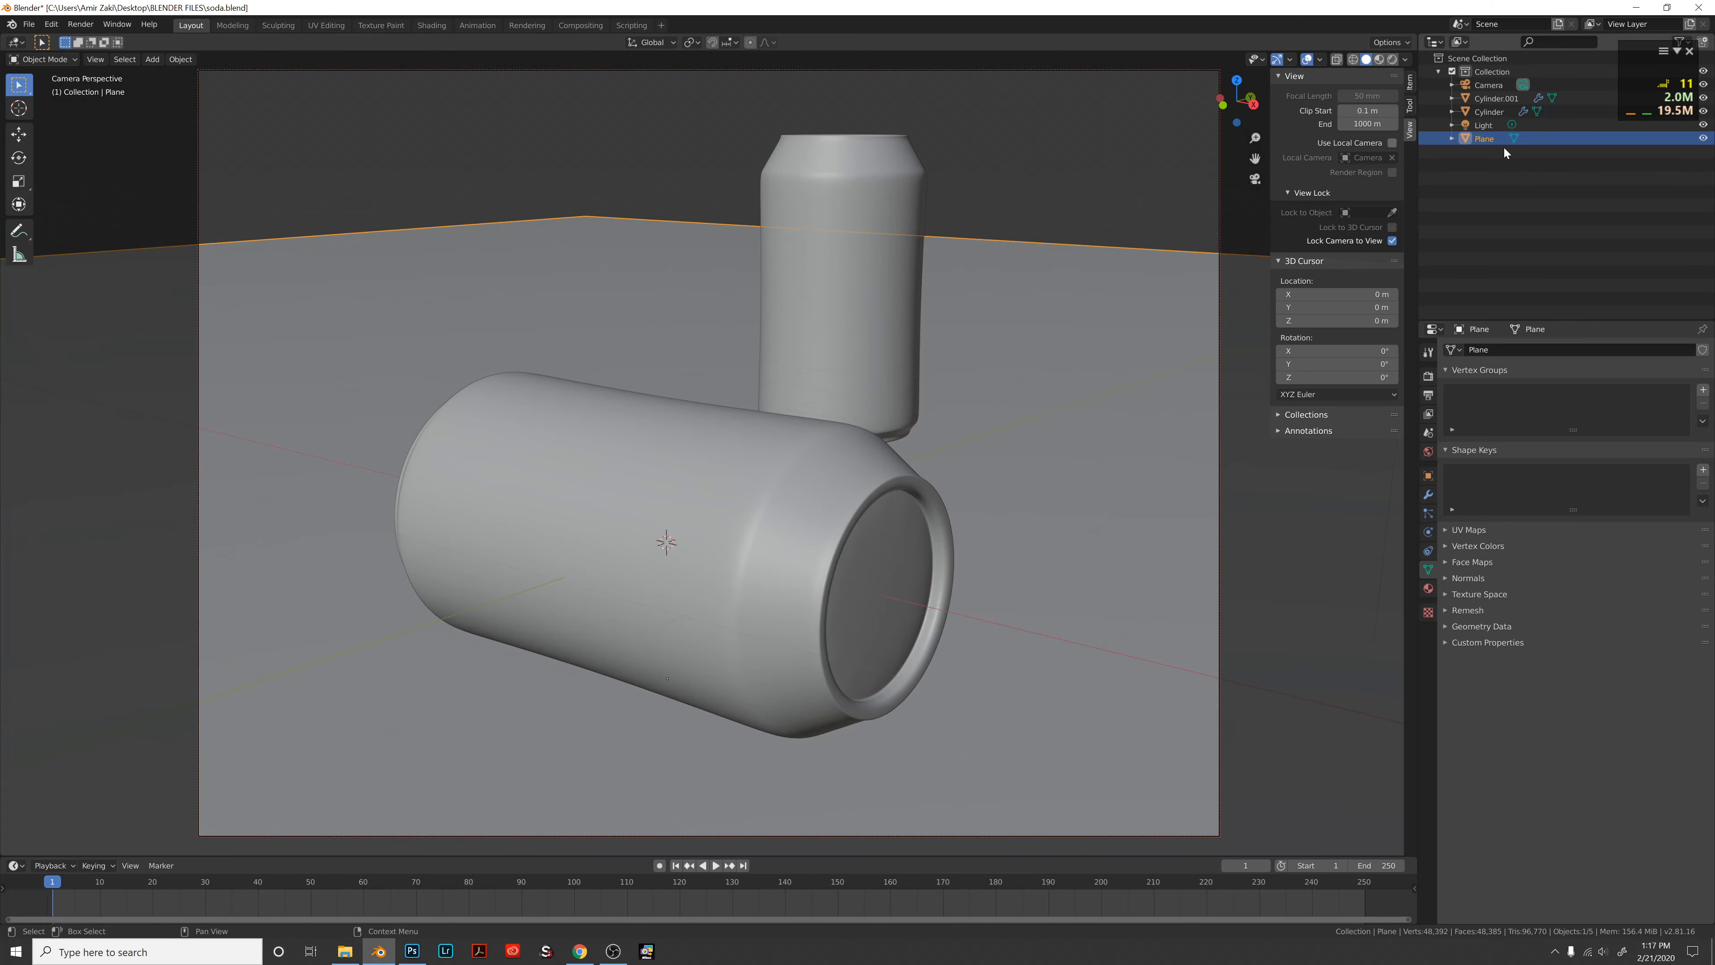
pyautogui.click(846, 281)
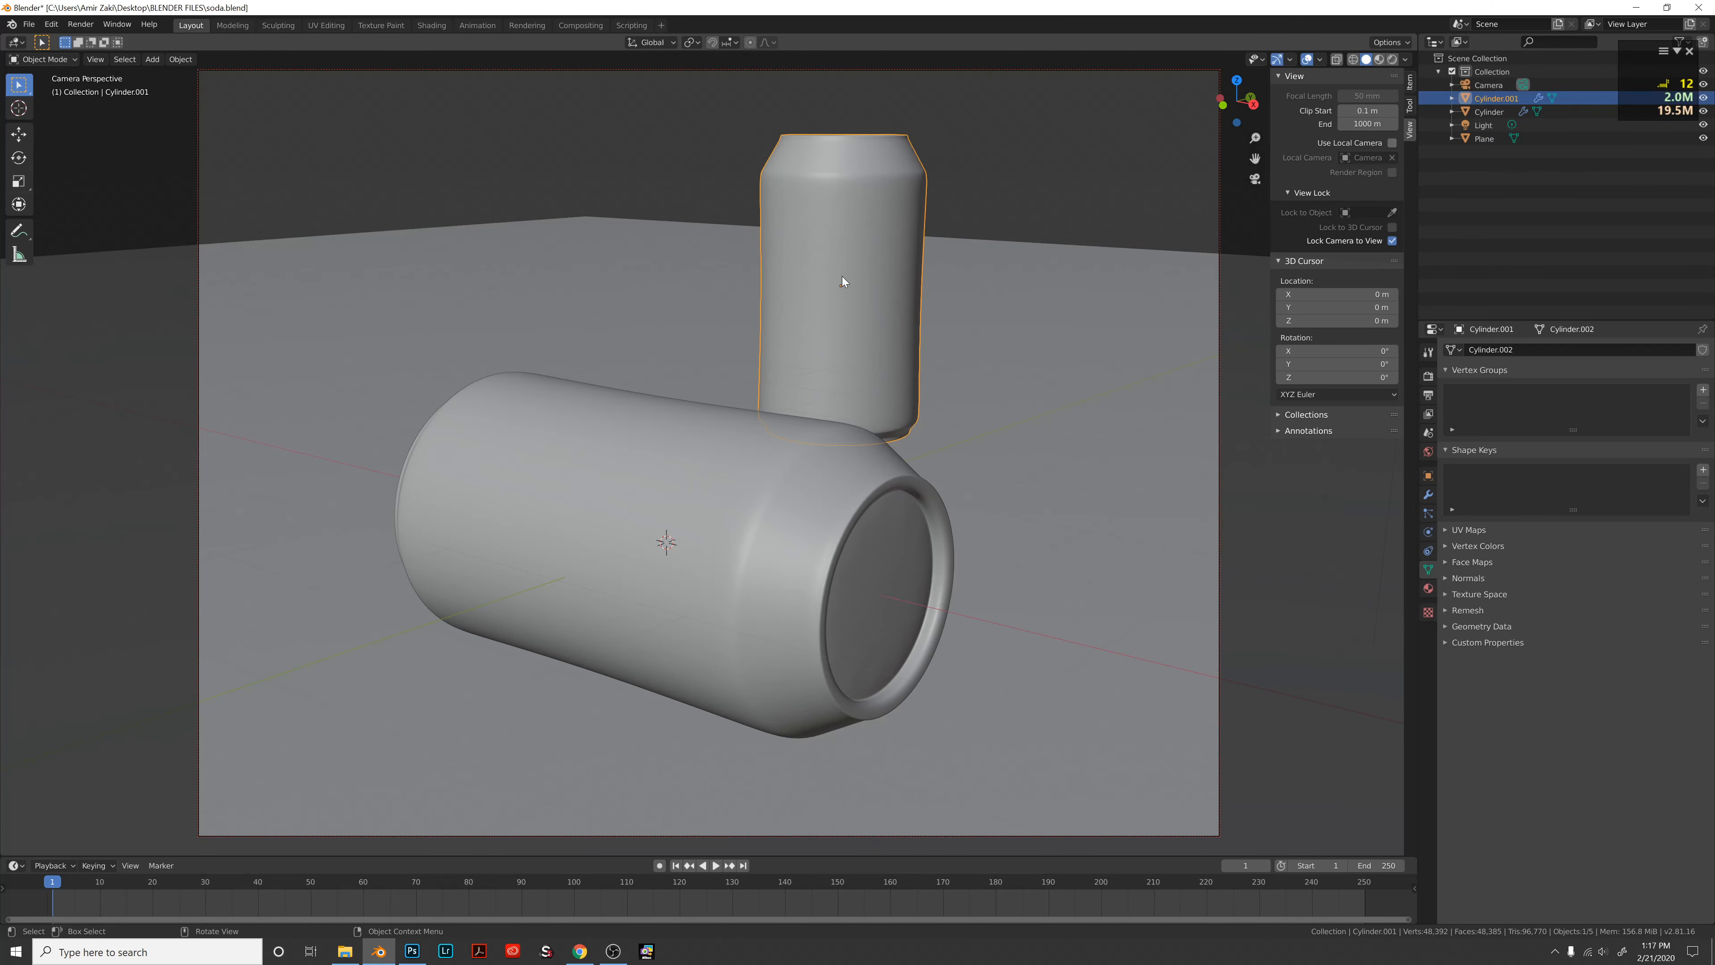
pyautogui.click(1703, 97)
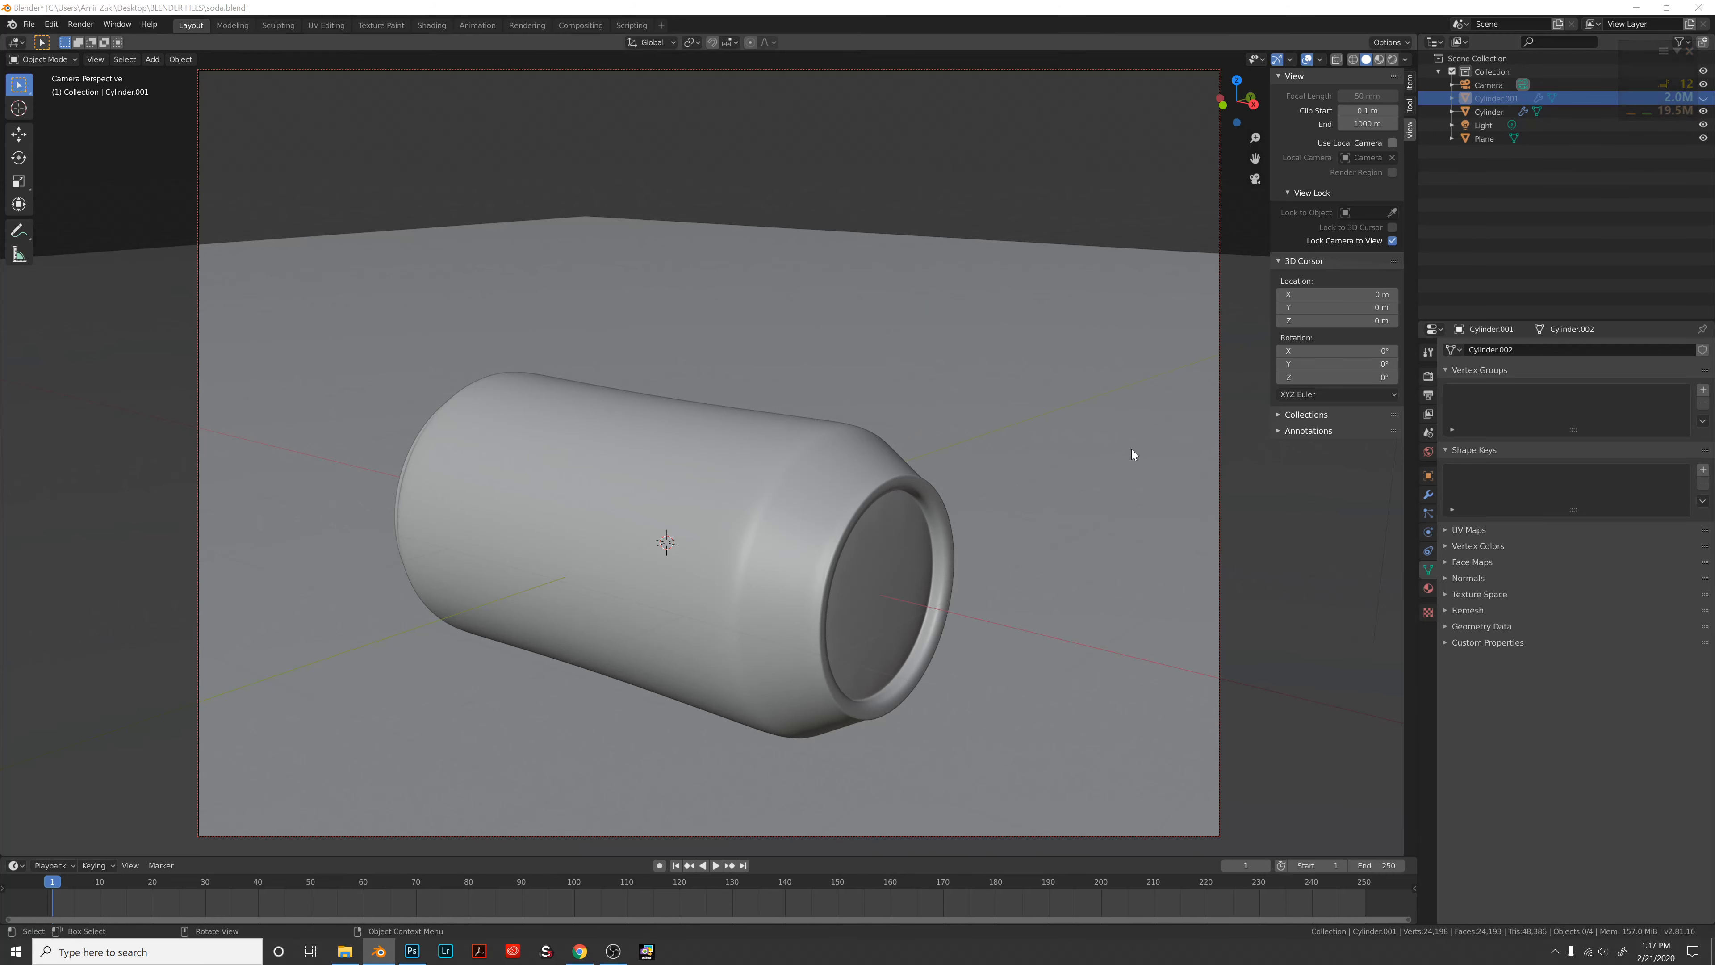
pyautogui.click(735, 565)
pyautogui.press('Tab')
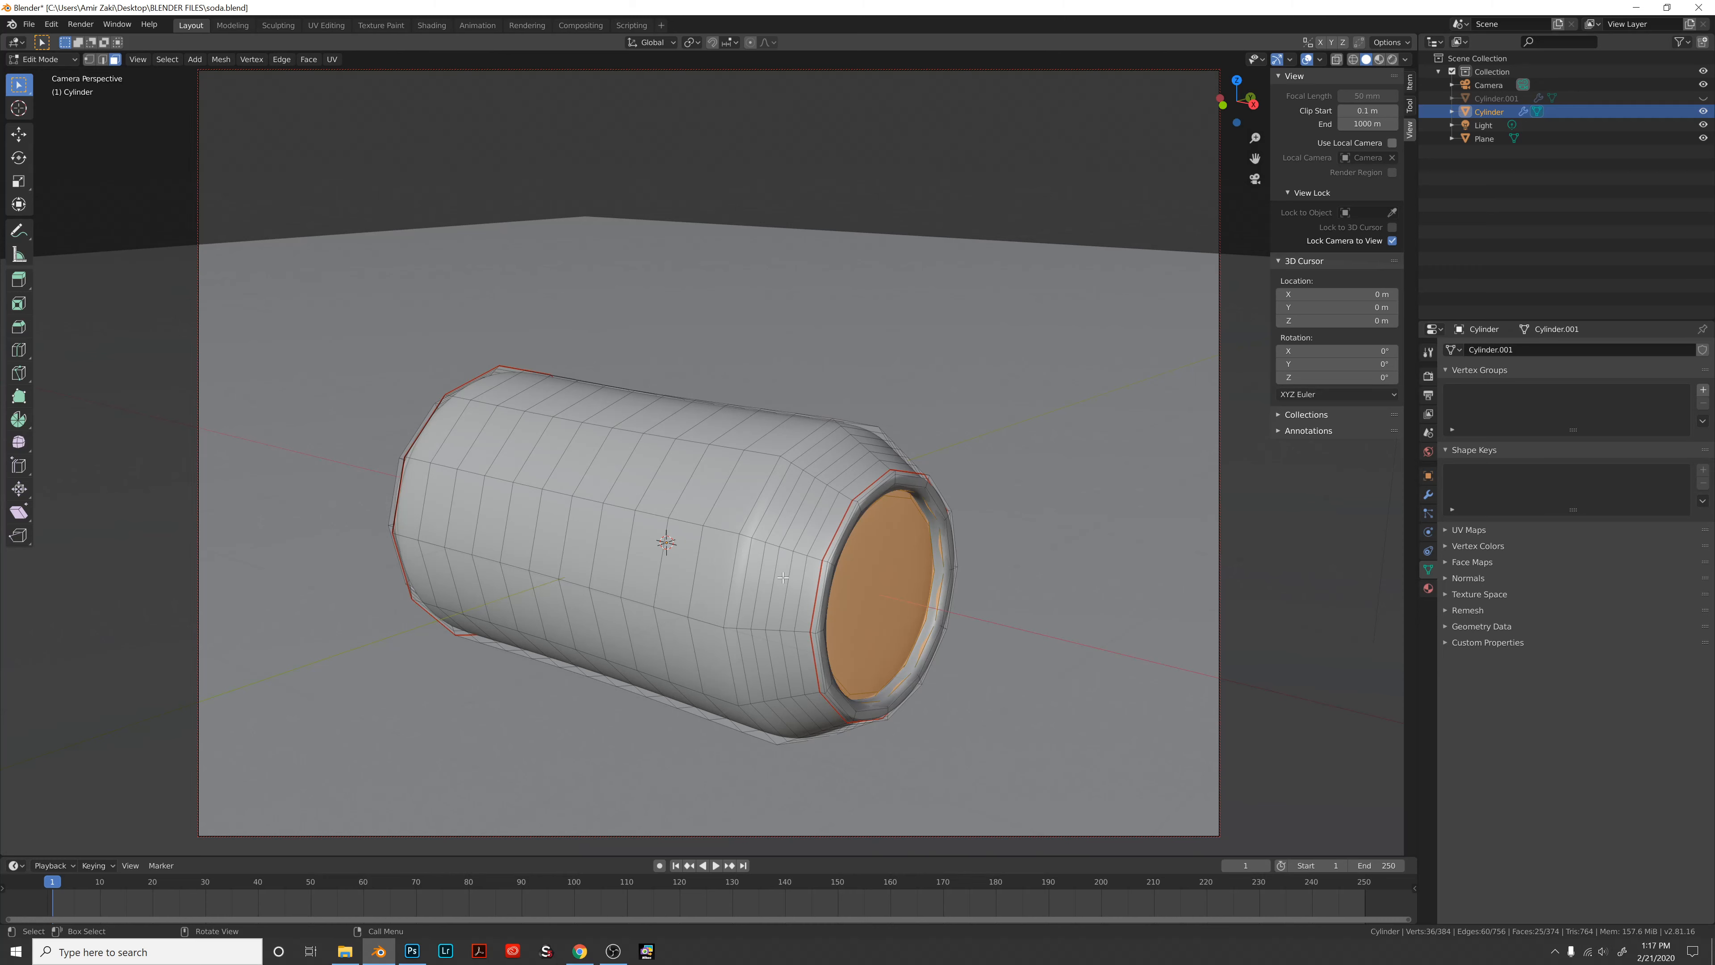
pyautogui.click(1703, 98)
# Hide the lying can and bring the upright can's mesh into Edit Mode.
pyautogui.click(1703, 112)
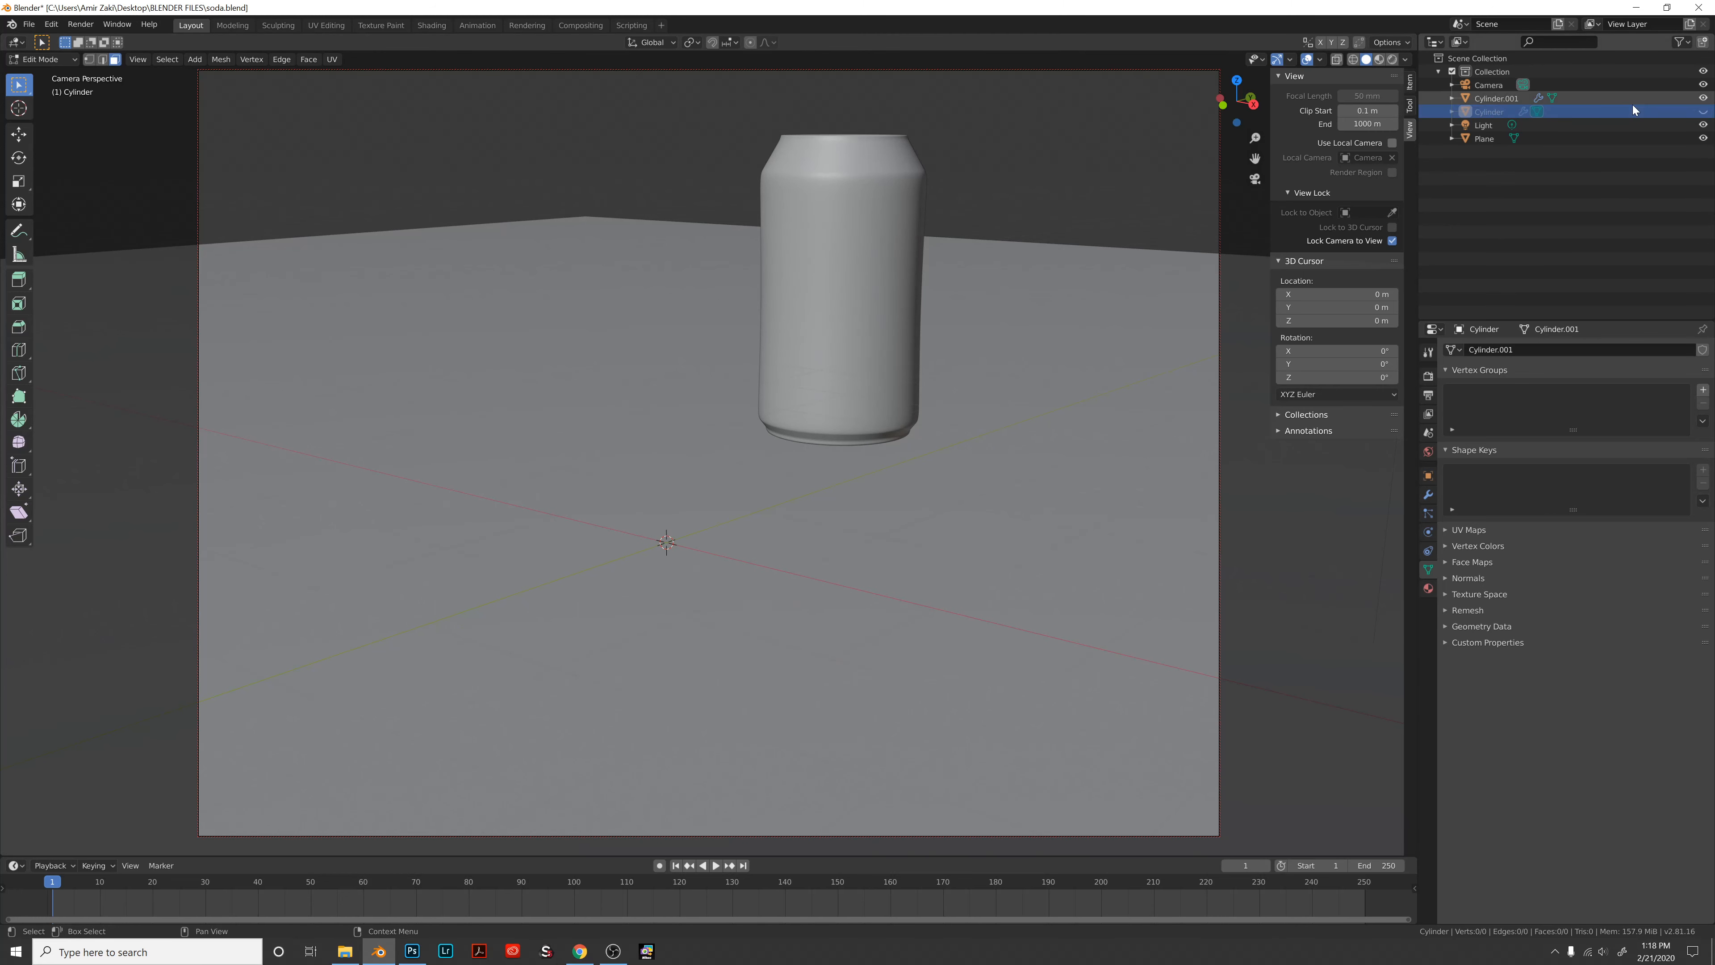
pyautogui.click(1605, 98)
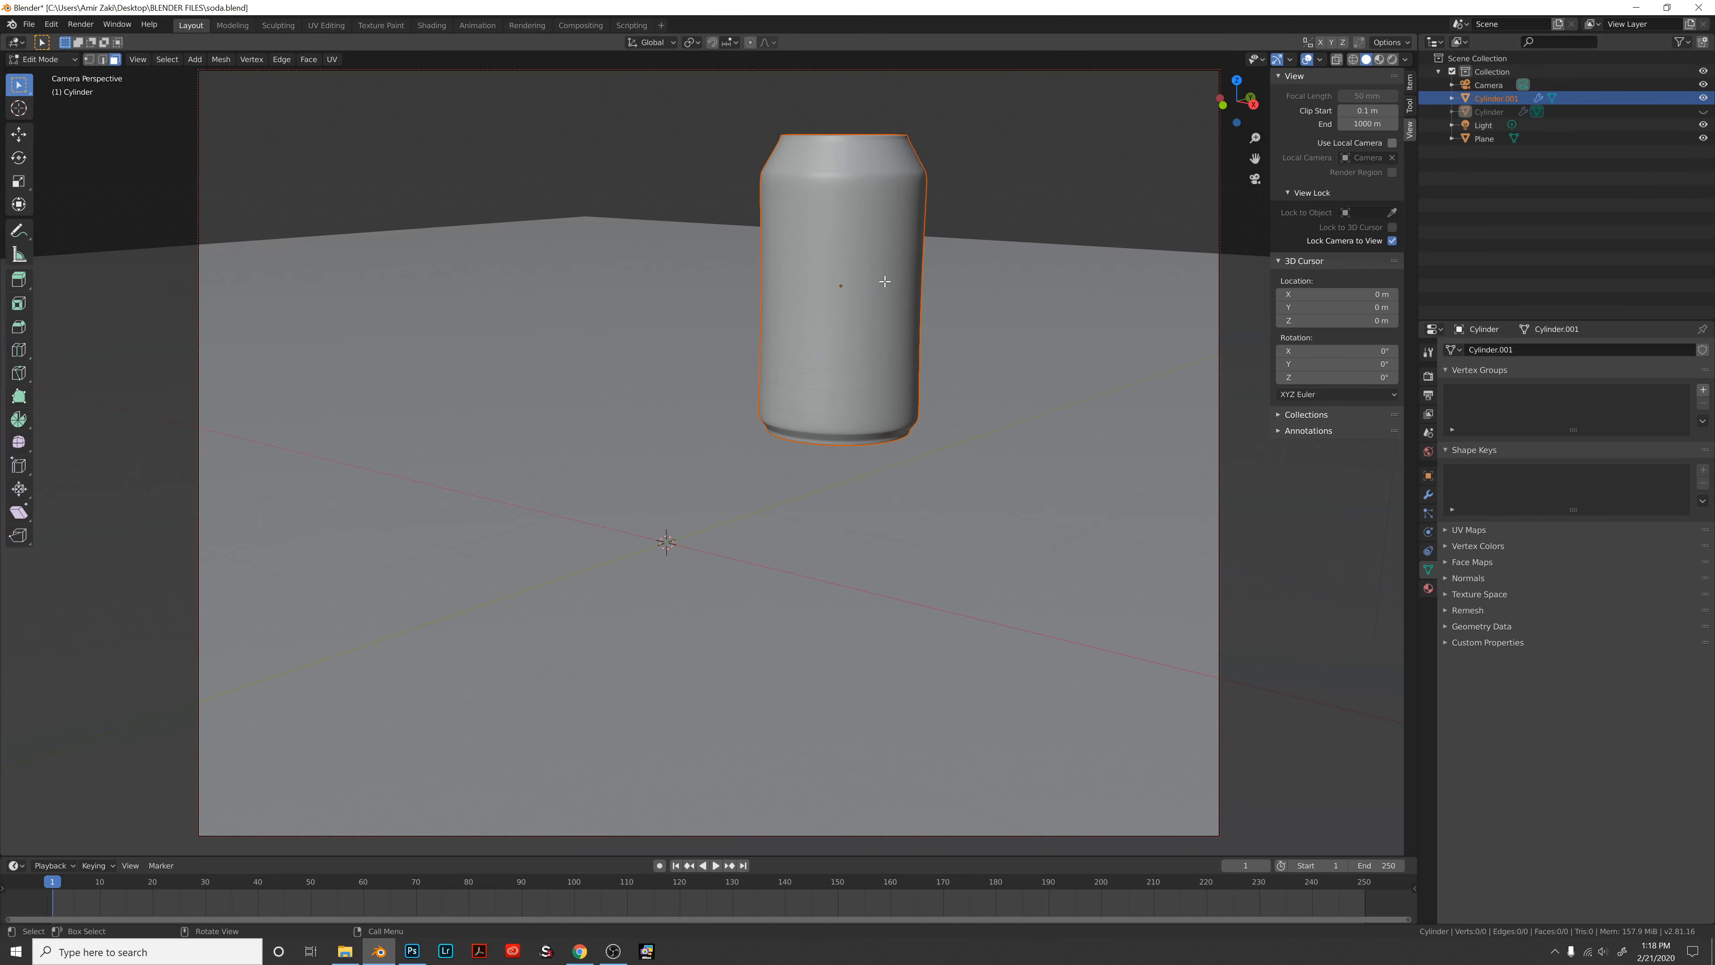
pyautogui.press('Tab')
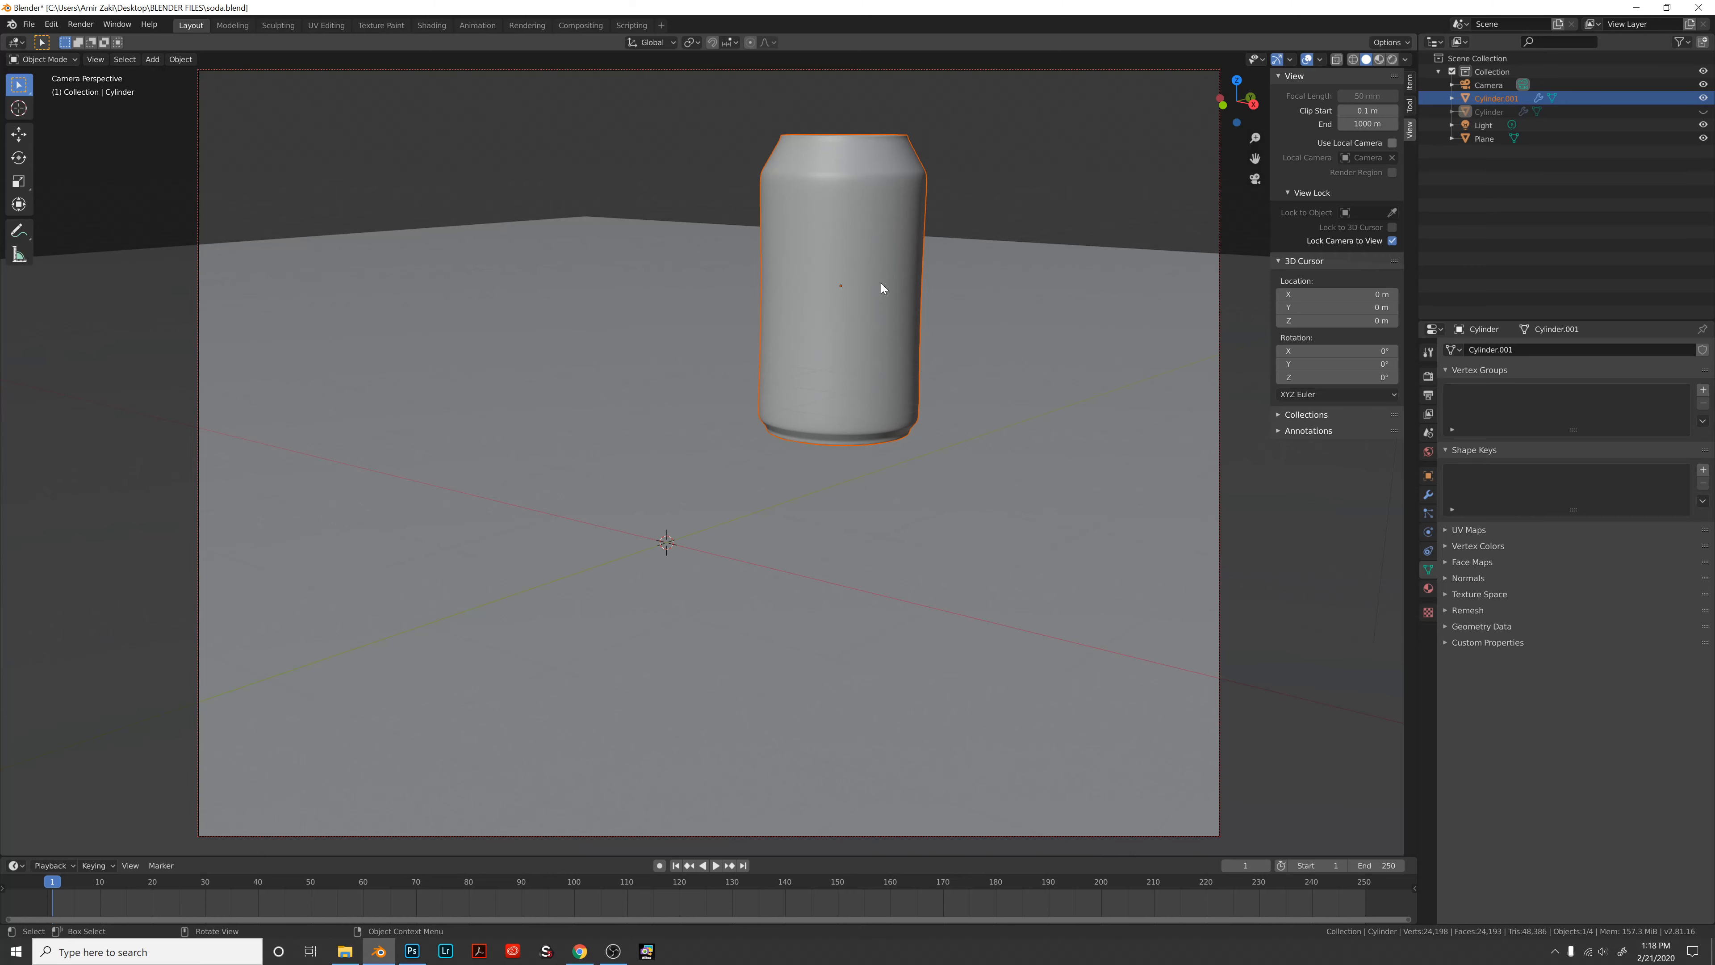
pyautogui.click(882, 284)
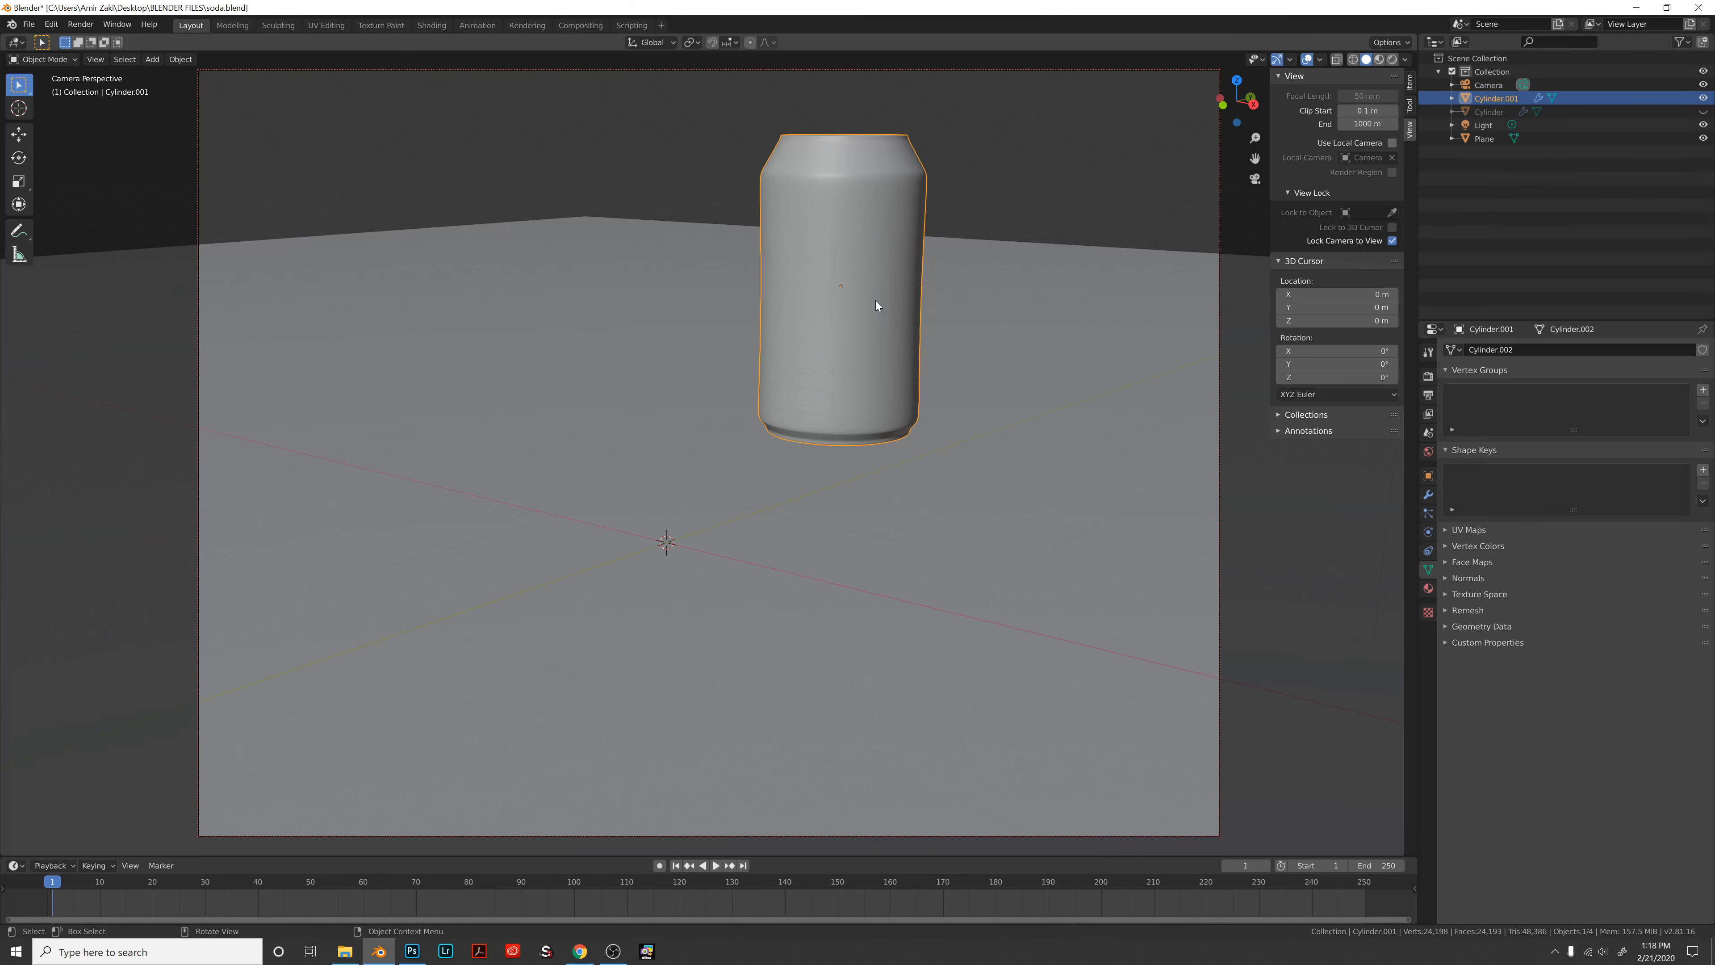
pyautogui.press('Tab')
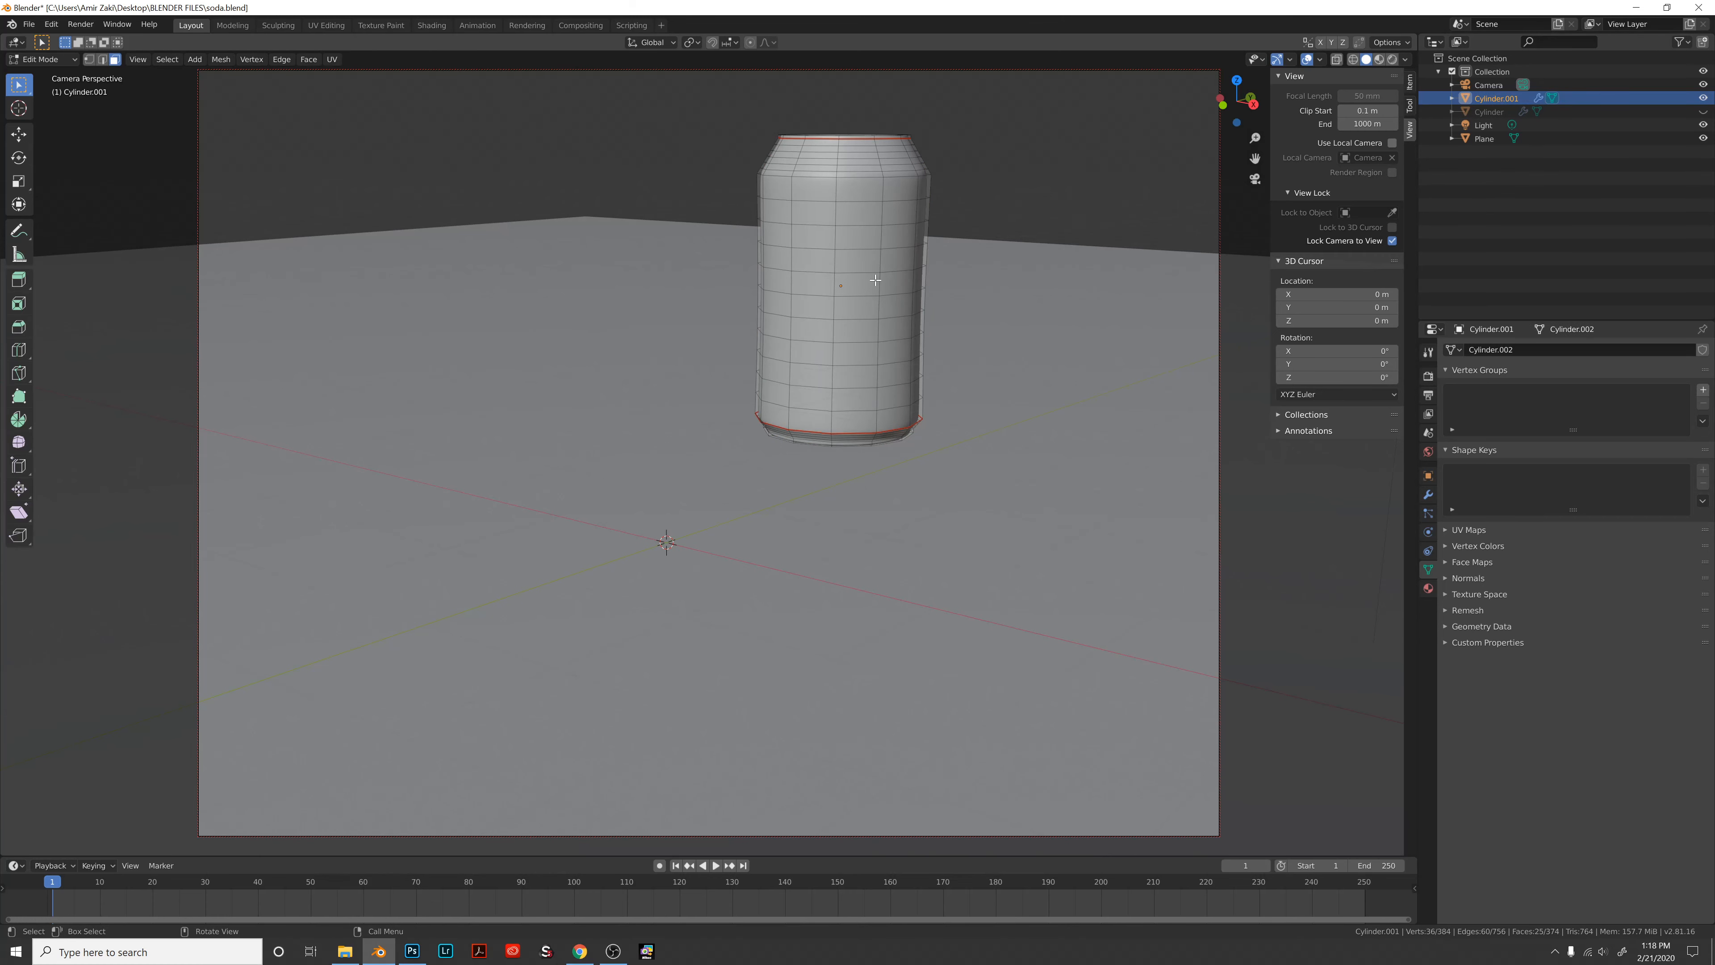
# Frame the upright can and select its entire mesh.
pyautogui.press('KP_Decimal')
pyautogui.scroll(-4, 694, 516)
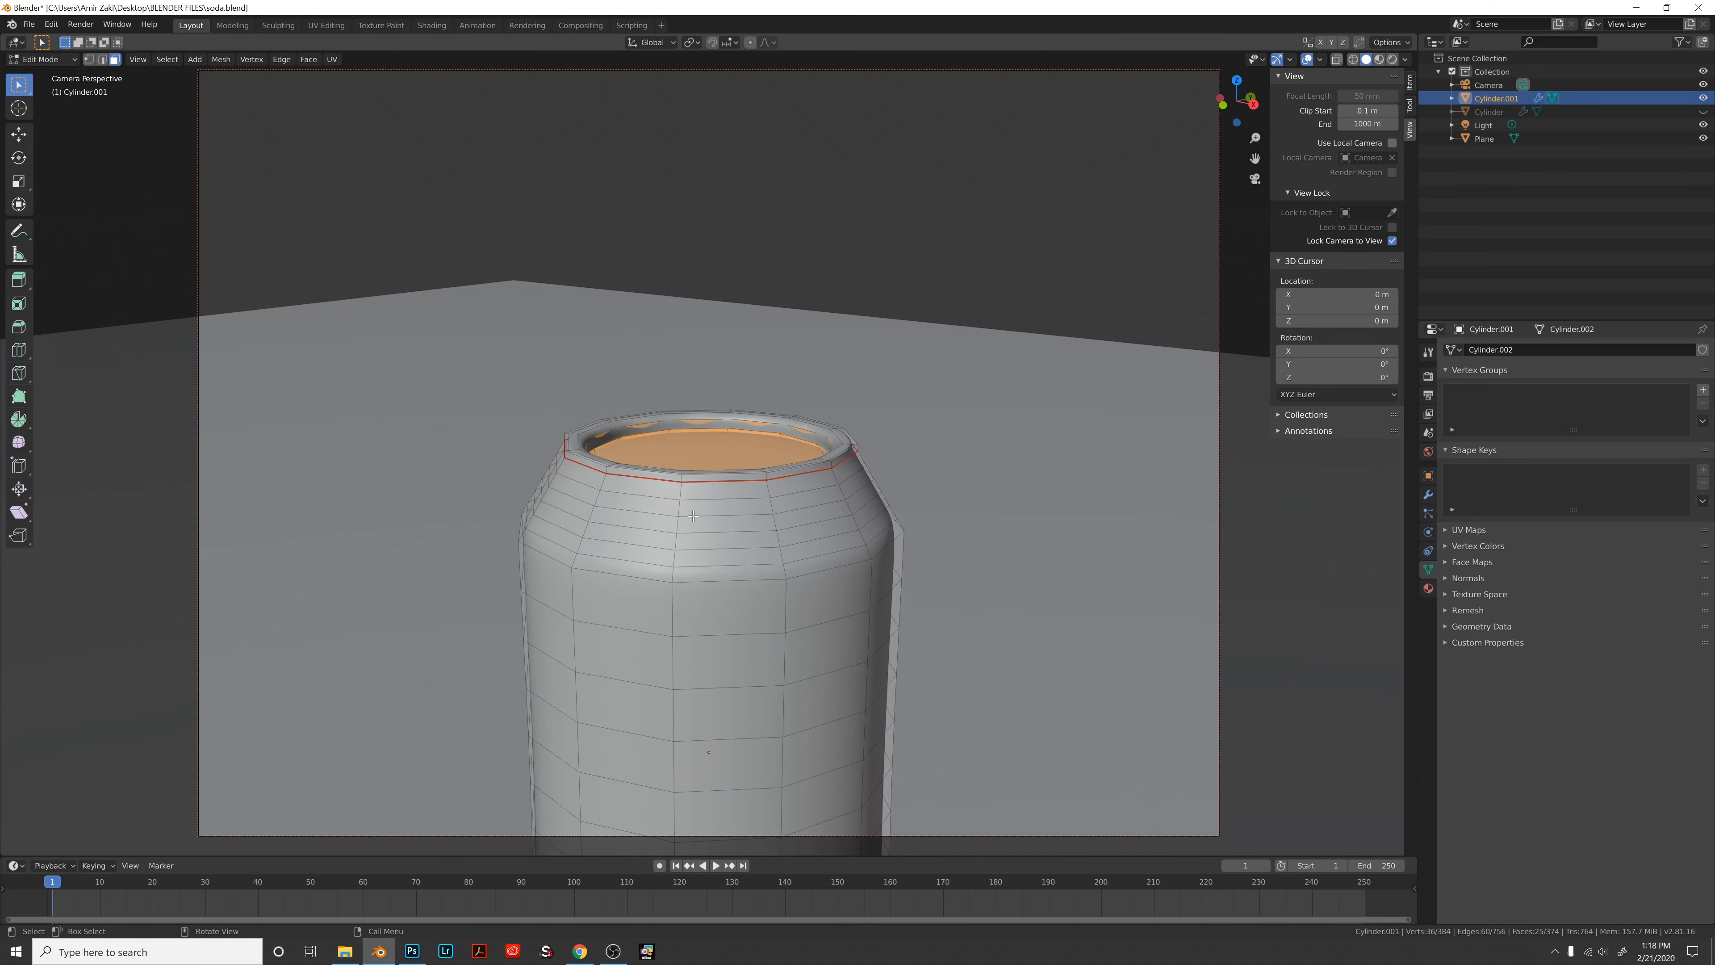
pyautogui.scroll(-4, 694, 516)
pyautogui.press('a')
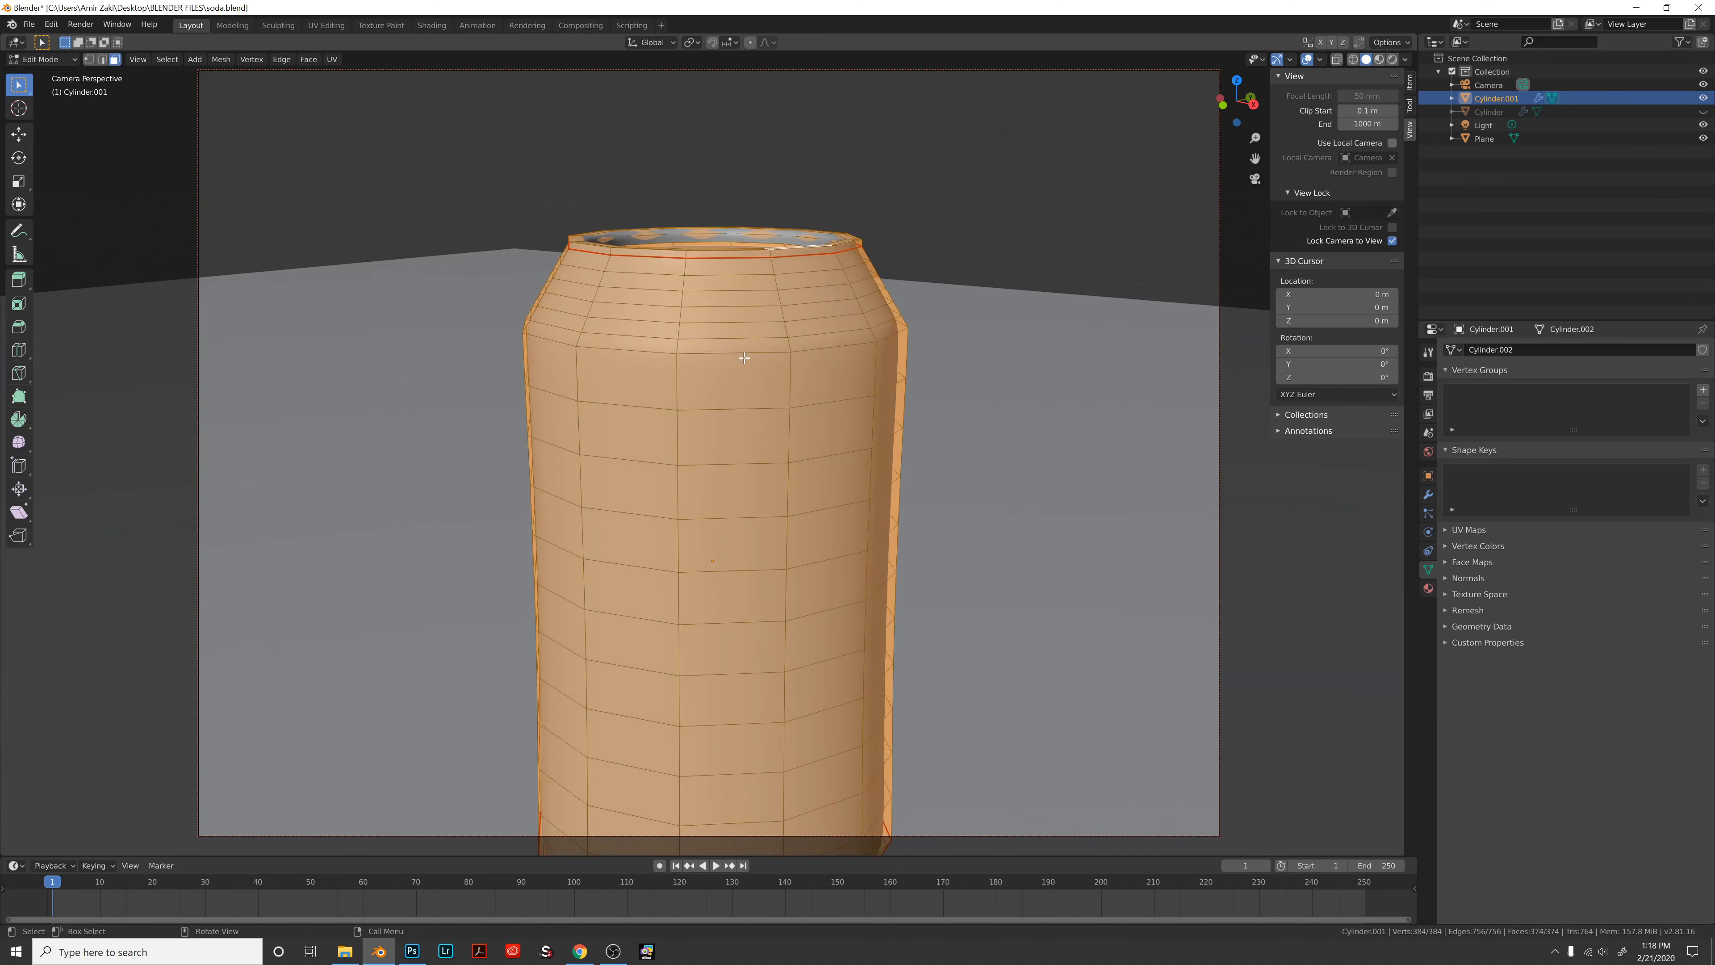
pyautogui.scroll(-2, 743, 357)
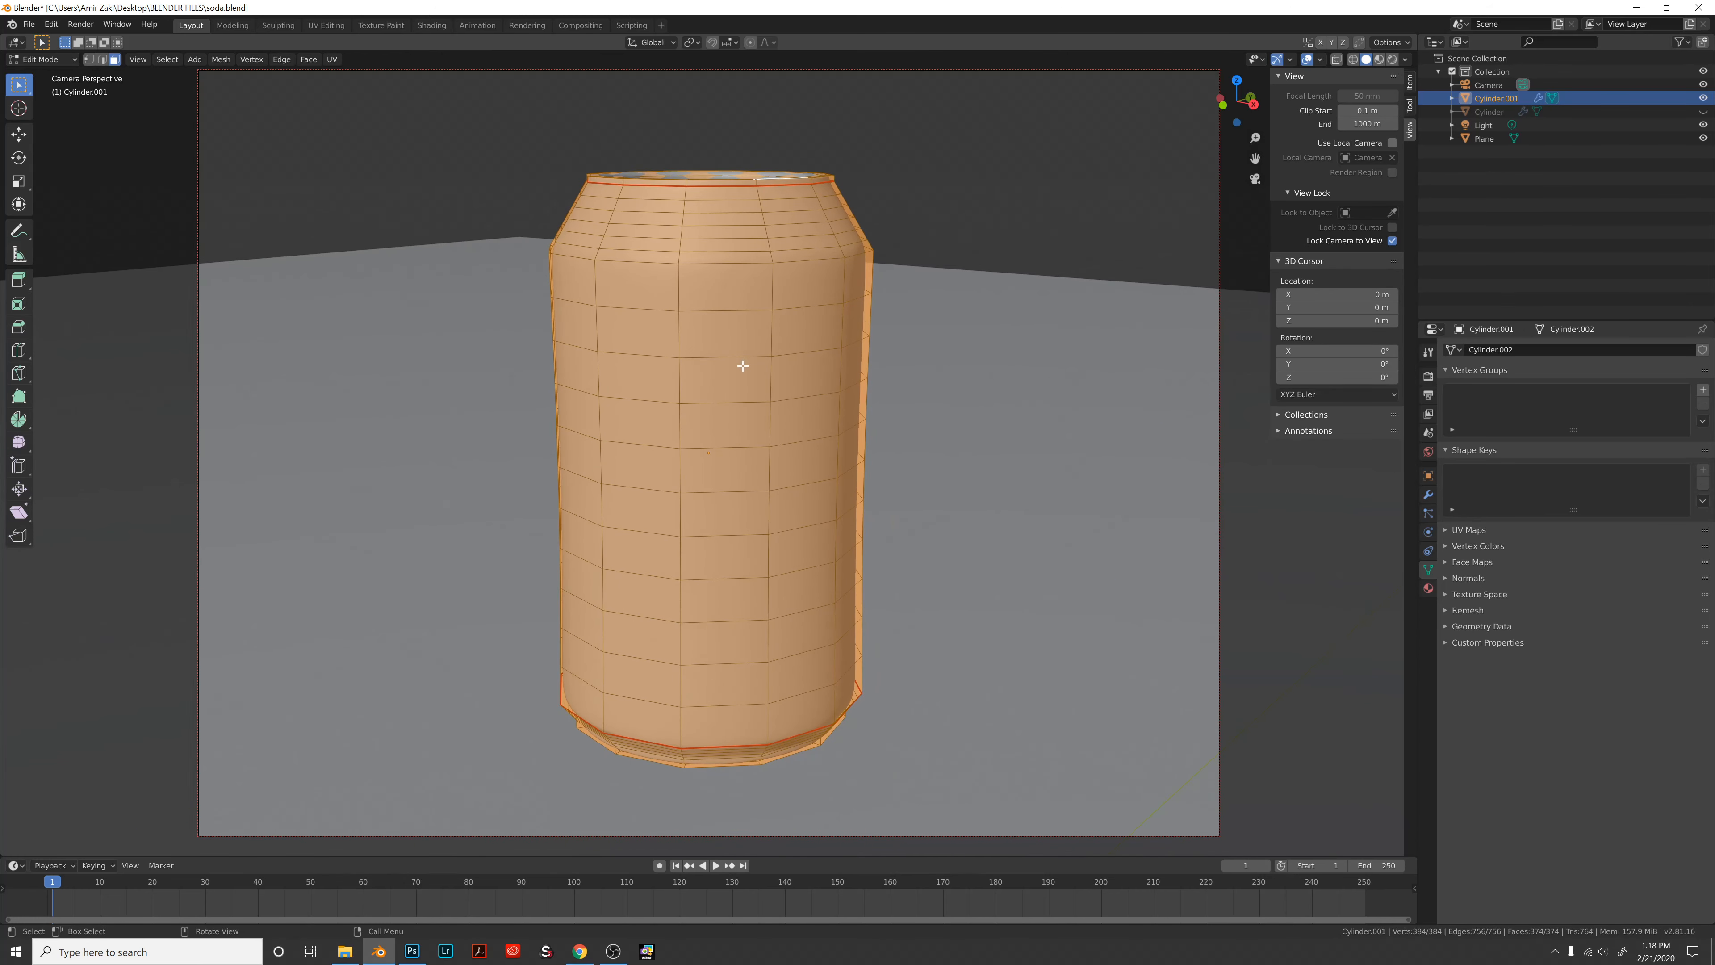
pyautogui.moveTo(742, 365); pyautogui.dragTo(741, 370, button='middle')
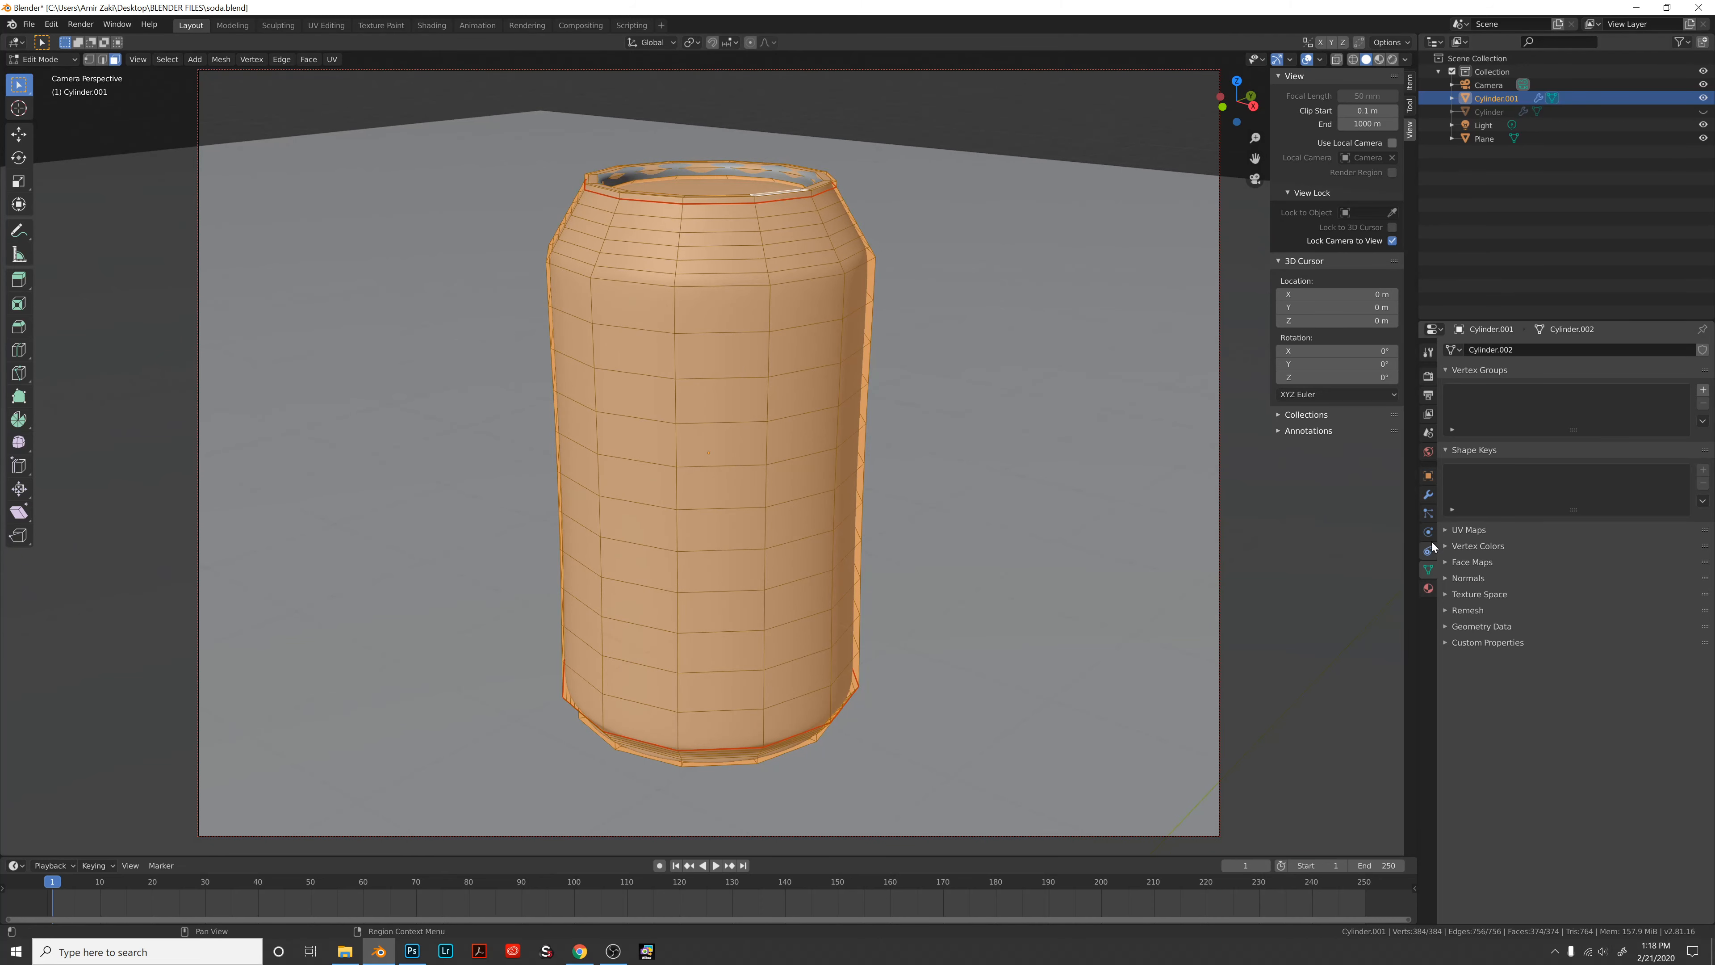
# Show the upright can's modifier settings and hide the ground plane.
pyautogui.click(1427, 495)
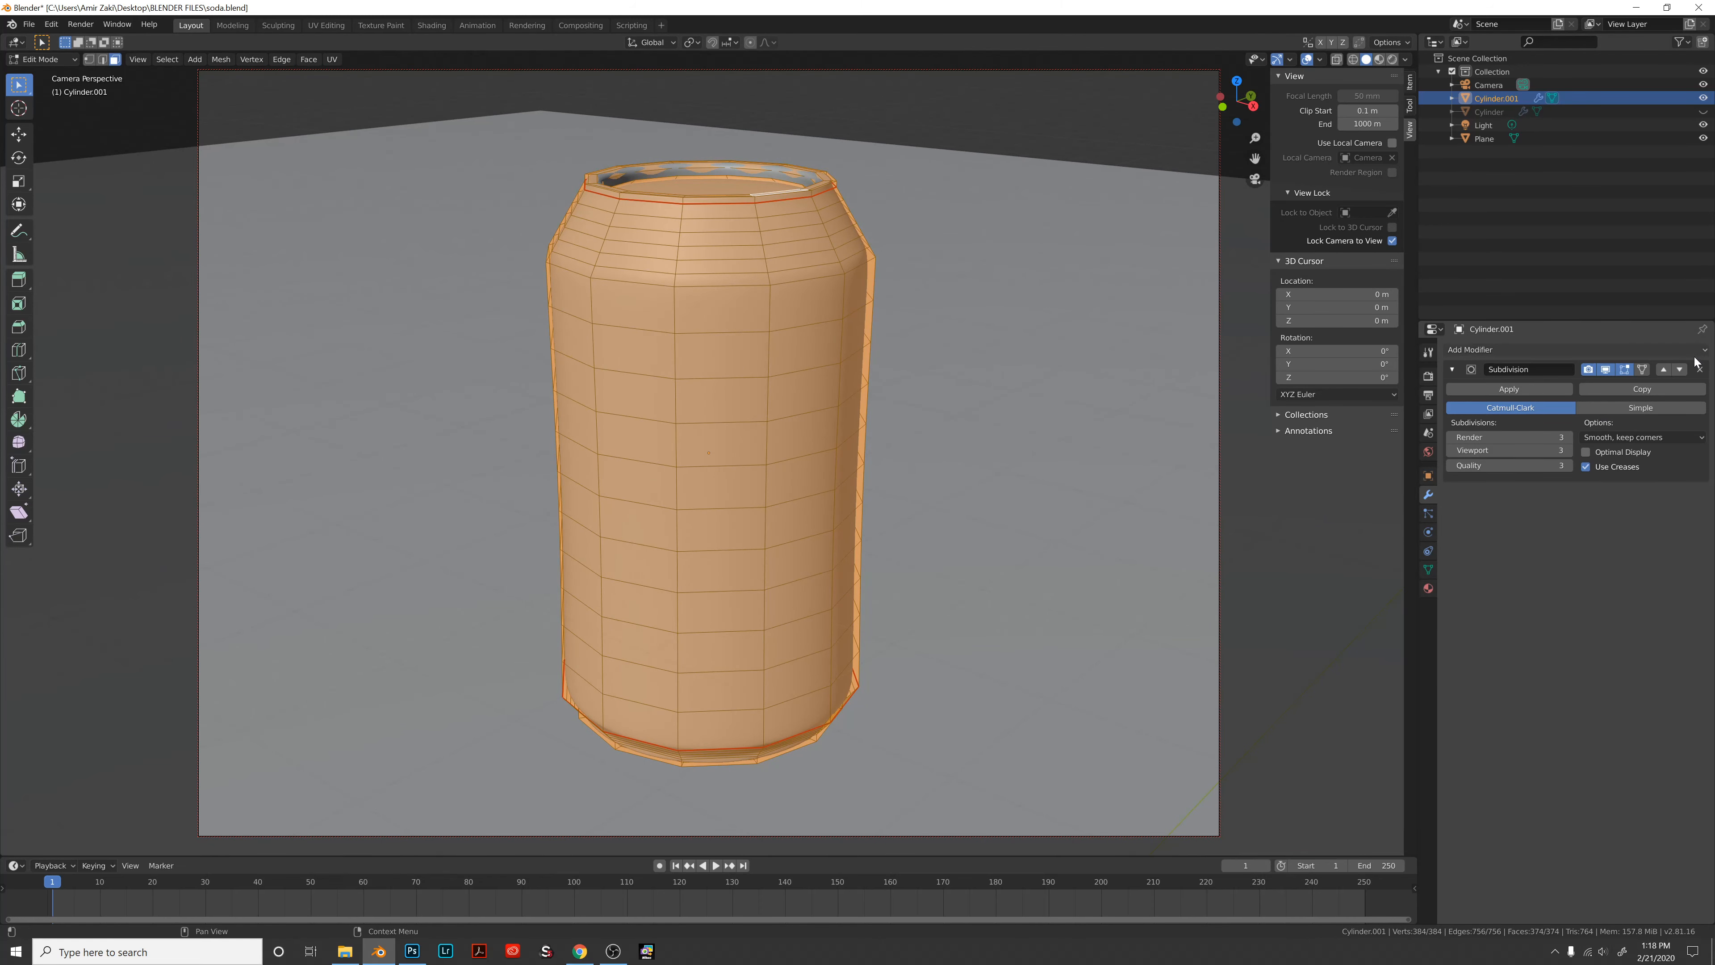
pyautogui.moveTo(718, 451); pyautogui.dragTo(717, 413, button='middle')
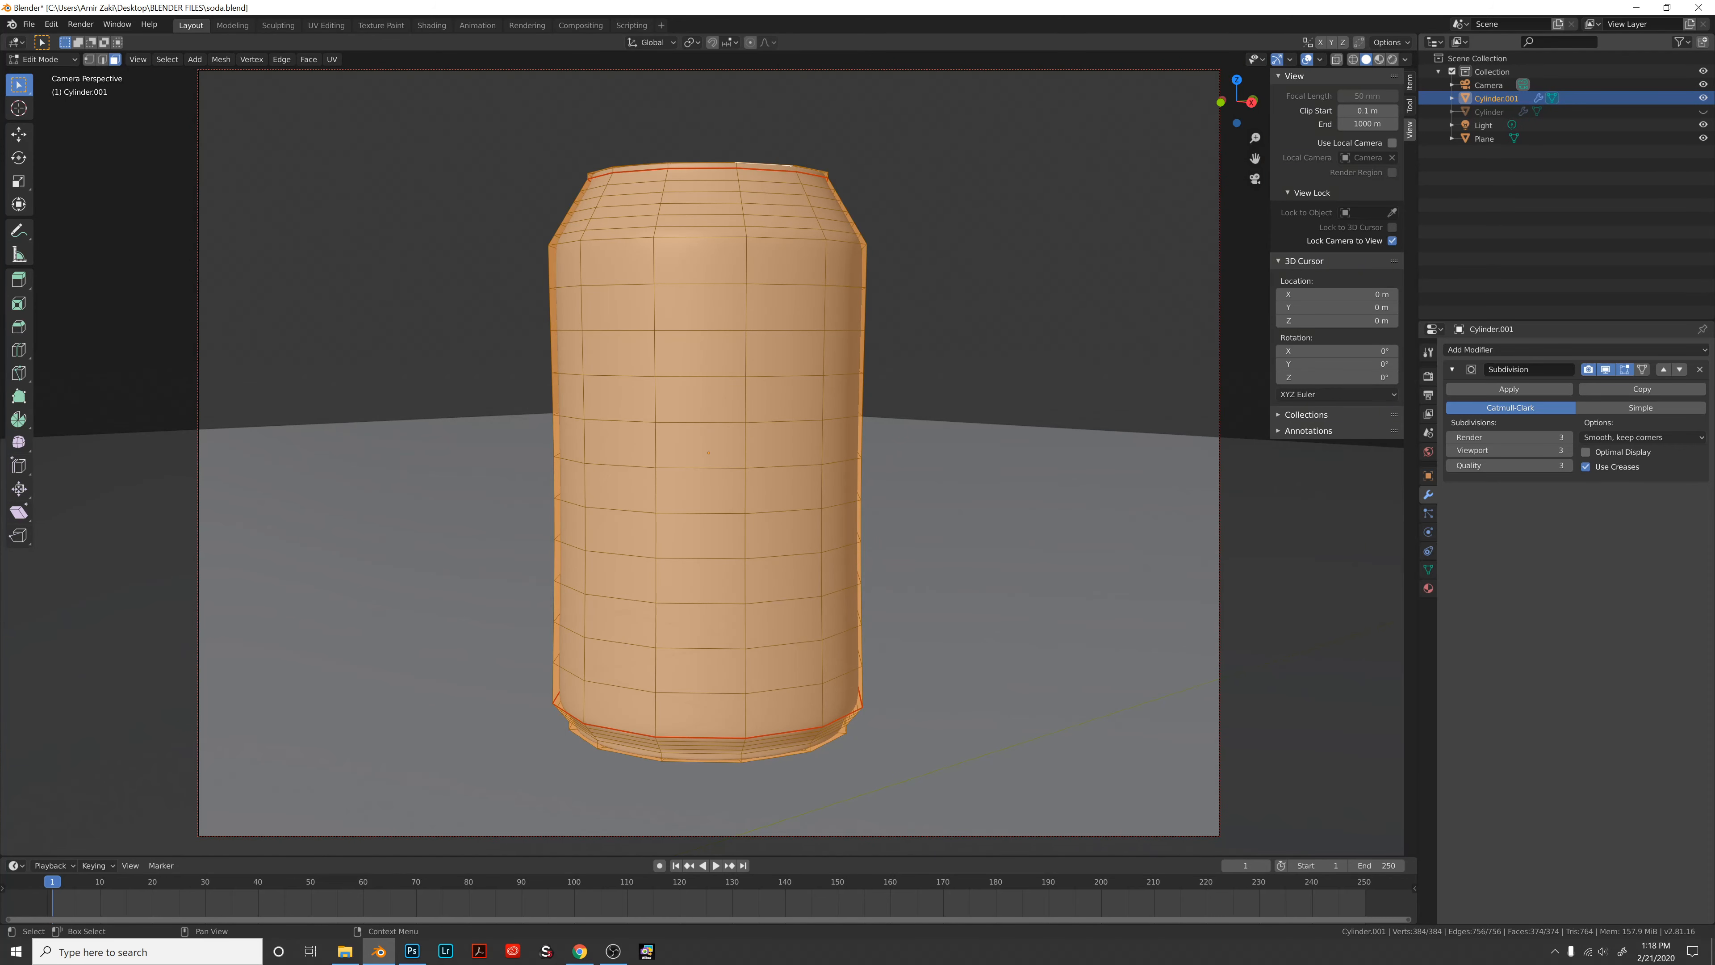
pyautogui.click(1703, 138)
pyautogui.moveTo(852, 439); pyautogui.dragTo(840, 481, button='middle')
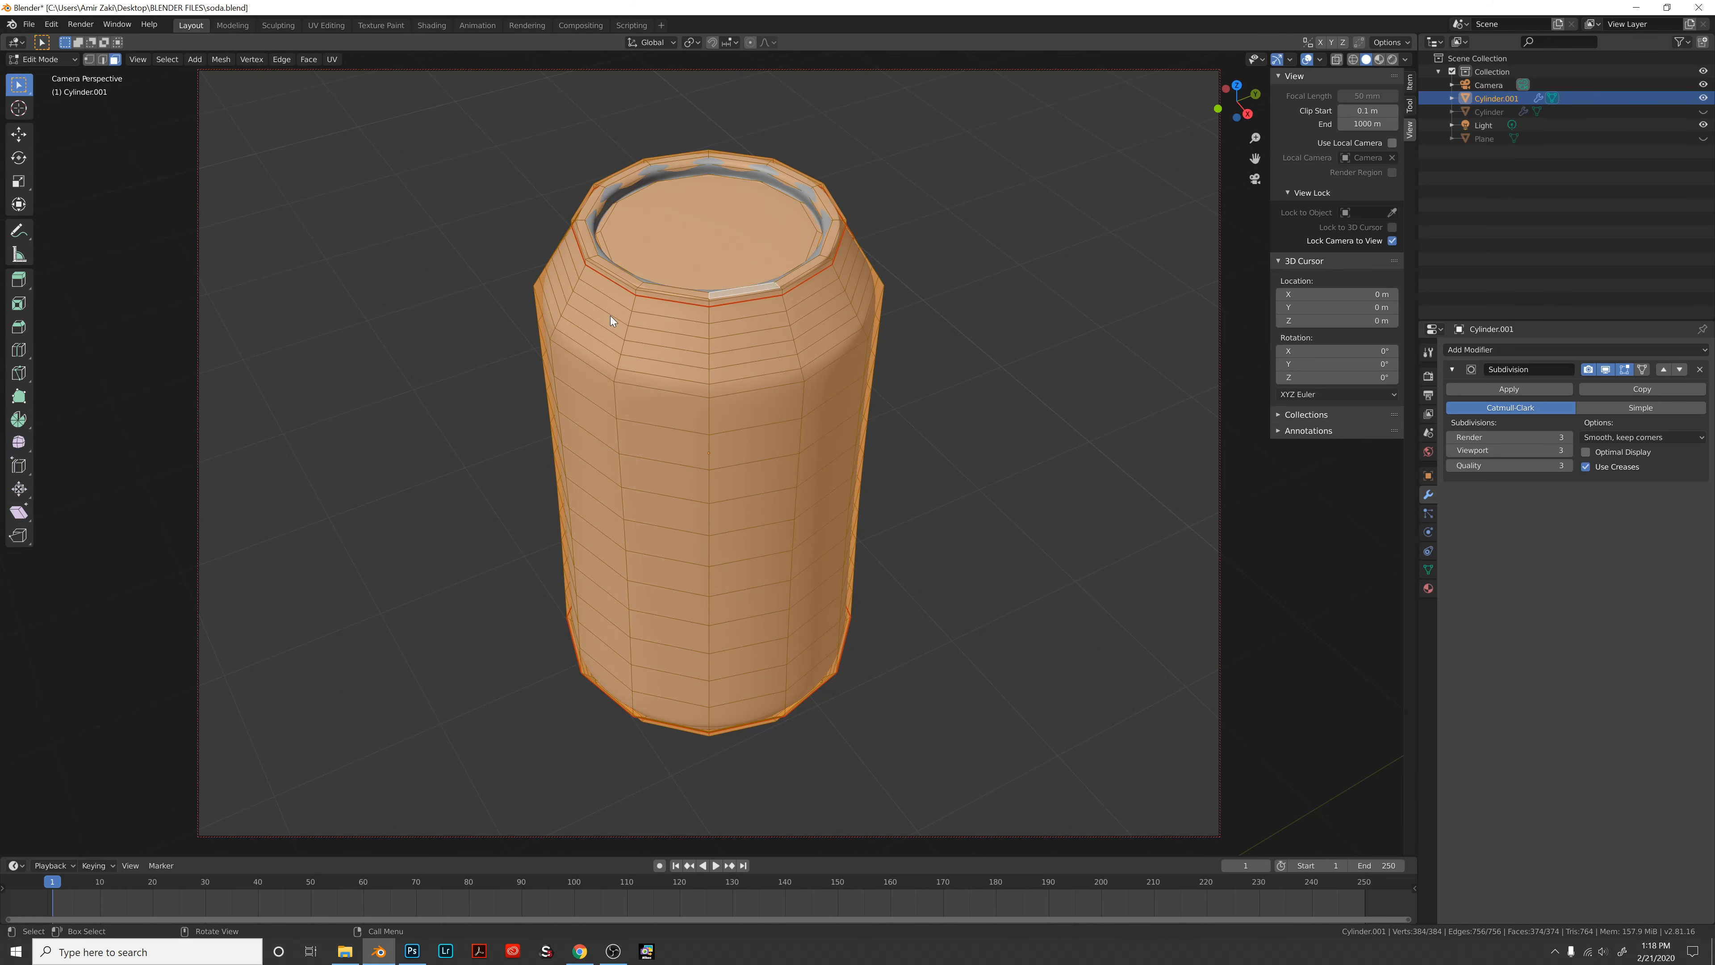
pyautogui.moveTo(899, 381); pyautogui.dragTo(721, 450, button='middle')
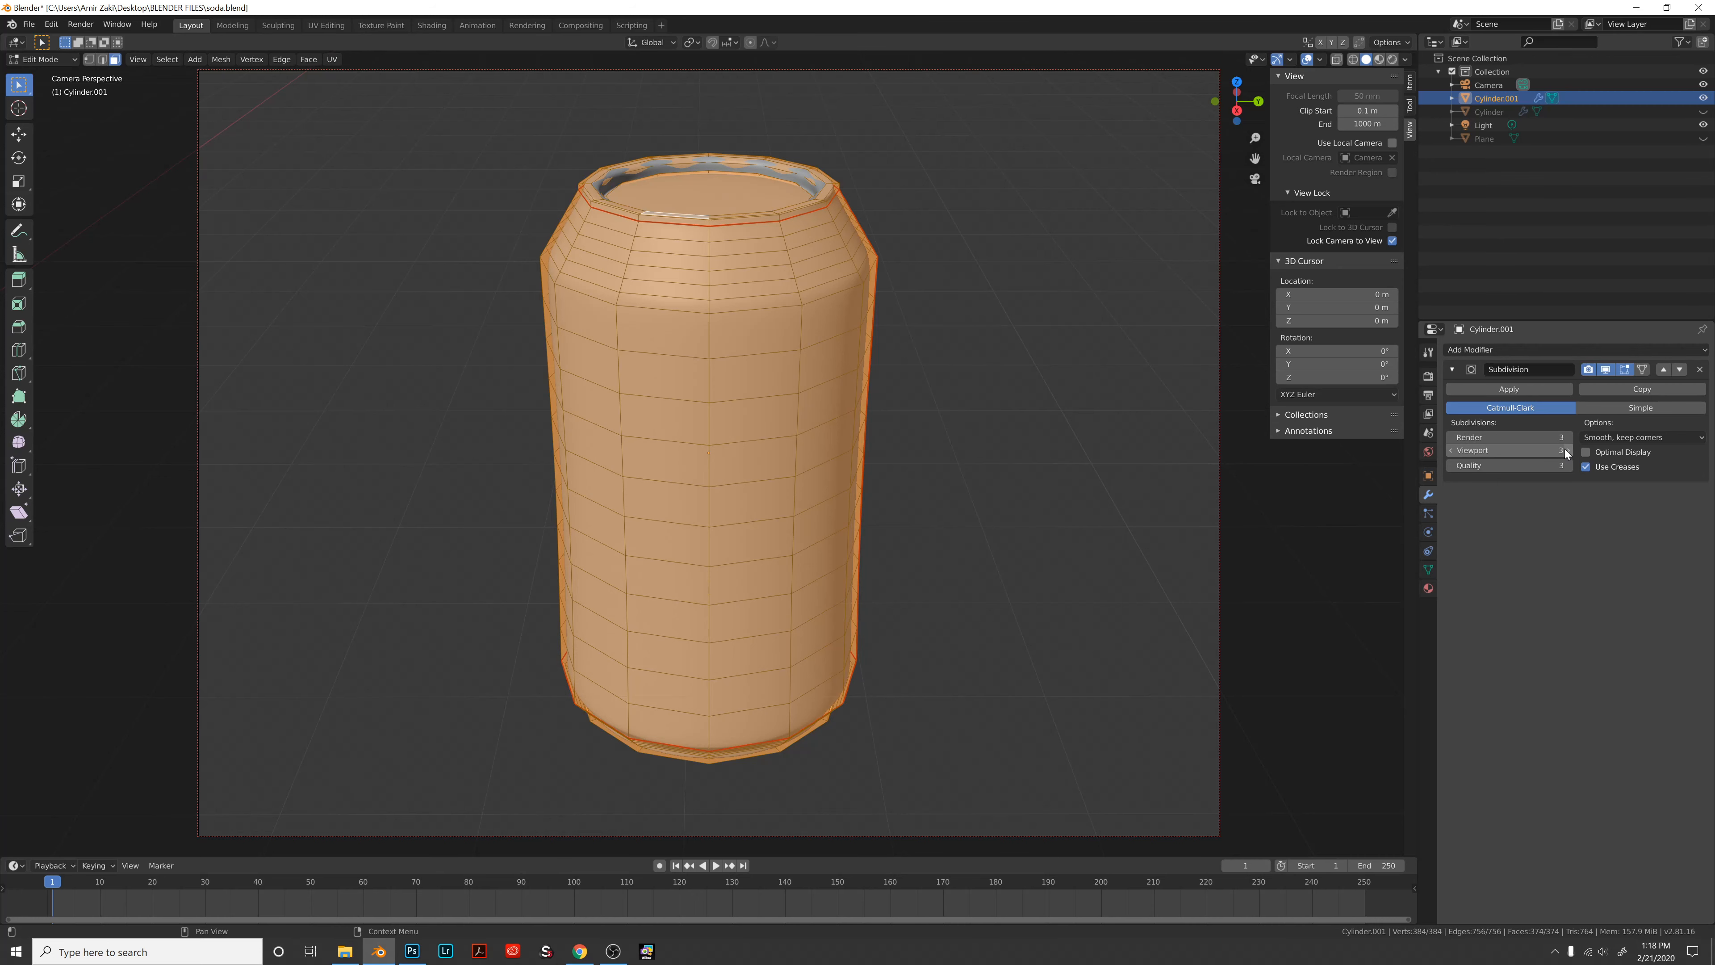
# Set the Subdivision modifier's viewport level to 0 and shade the can flat in Object Mode.
pyautogui.click(1451, 451)
pyautogui.click(1451, 451)
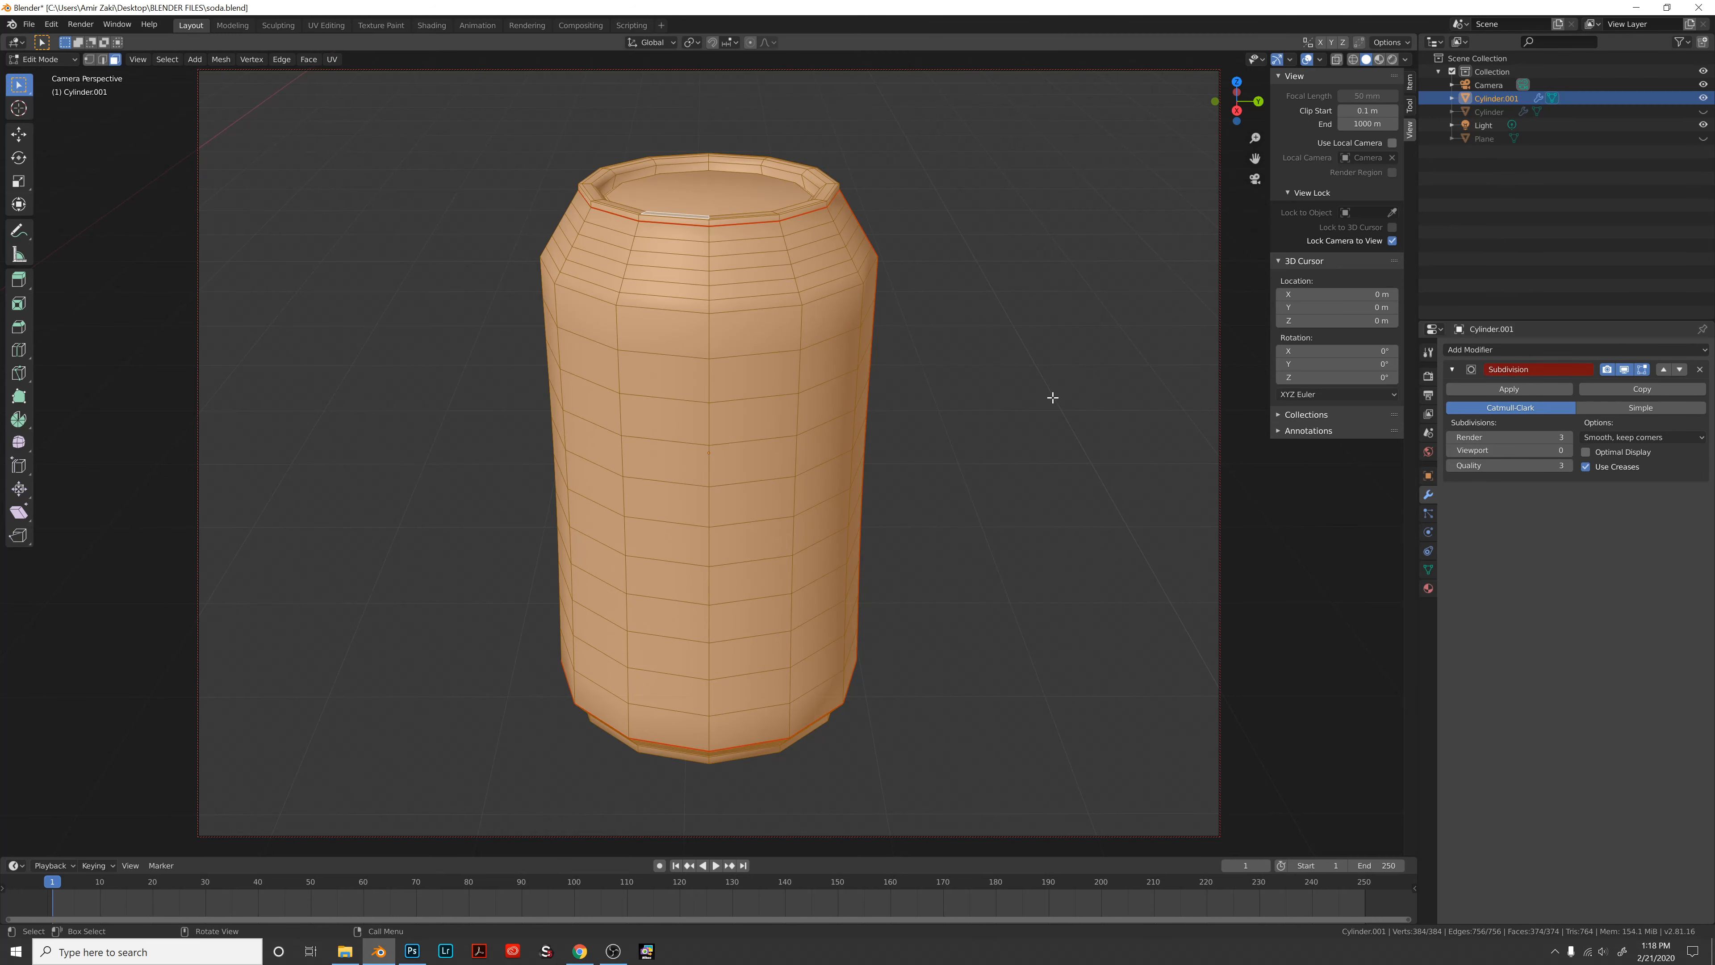
pyautogui.moveTo(725, 439)
pyautogui.mouseDown(button='middle')
pyautogui.moveTo(731, 514)
pyautogui.moveTo(734, 472)
pyautogui.mouseUp(button='middle')
pyautogui.rightClick(733, 472)
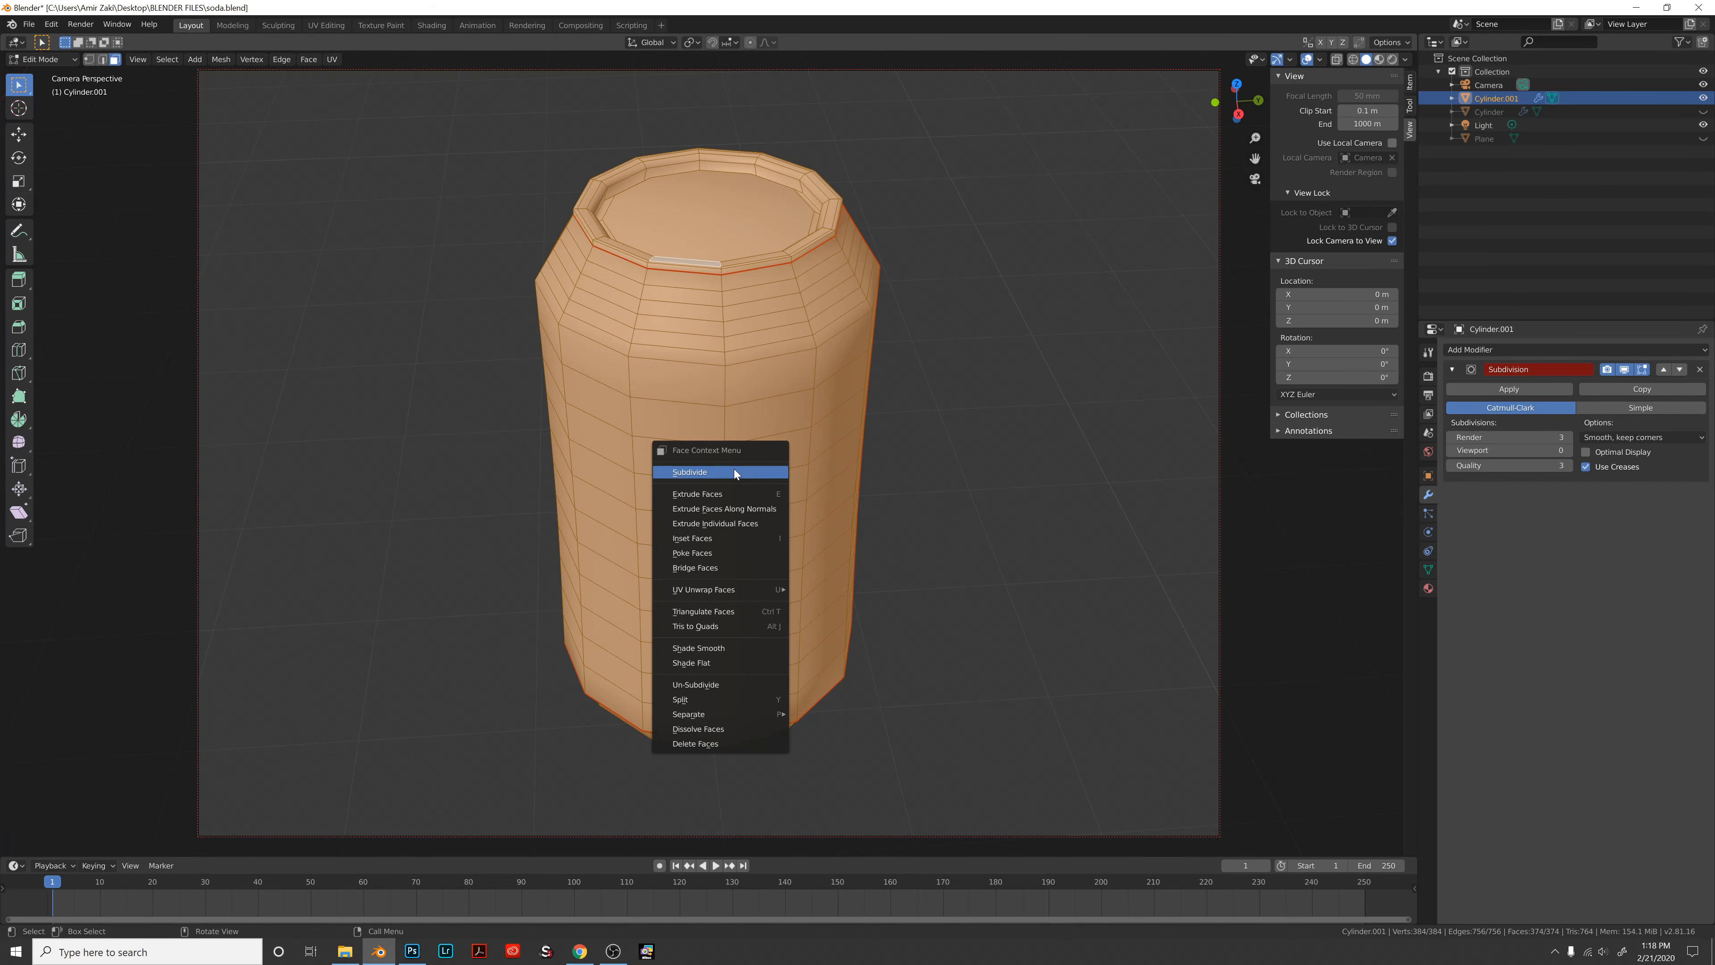
pyautogui.press('Escape')
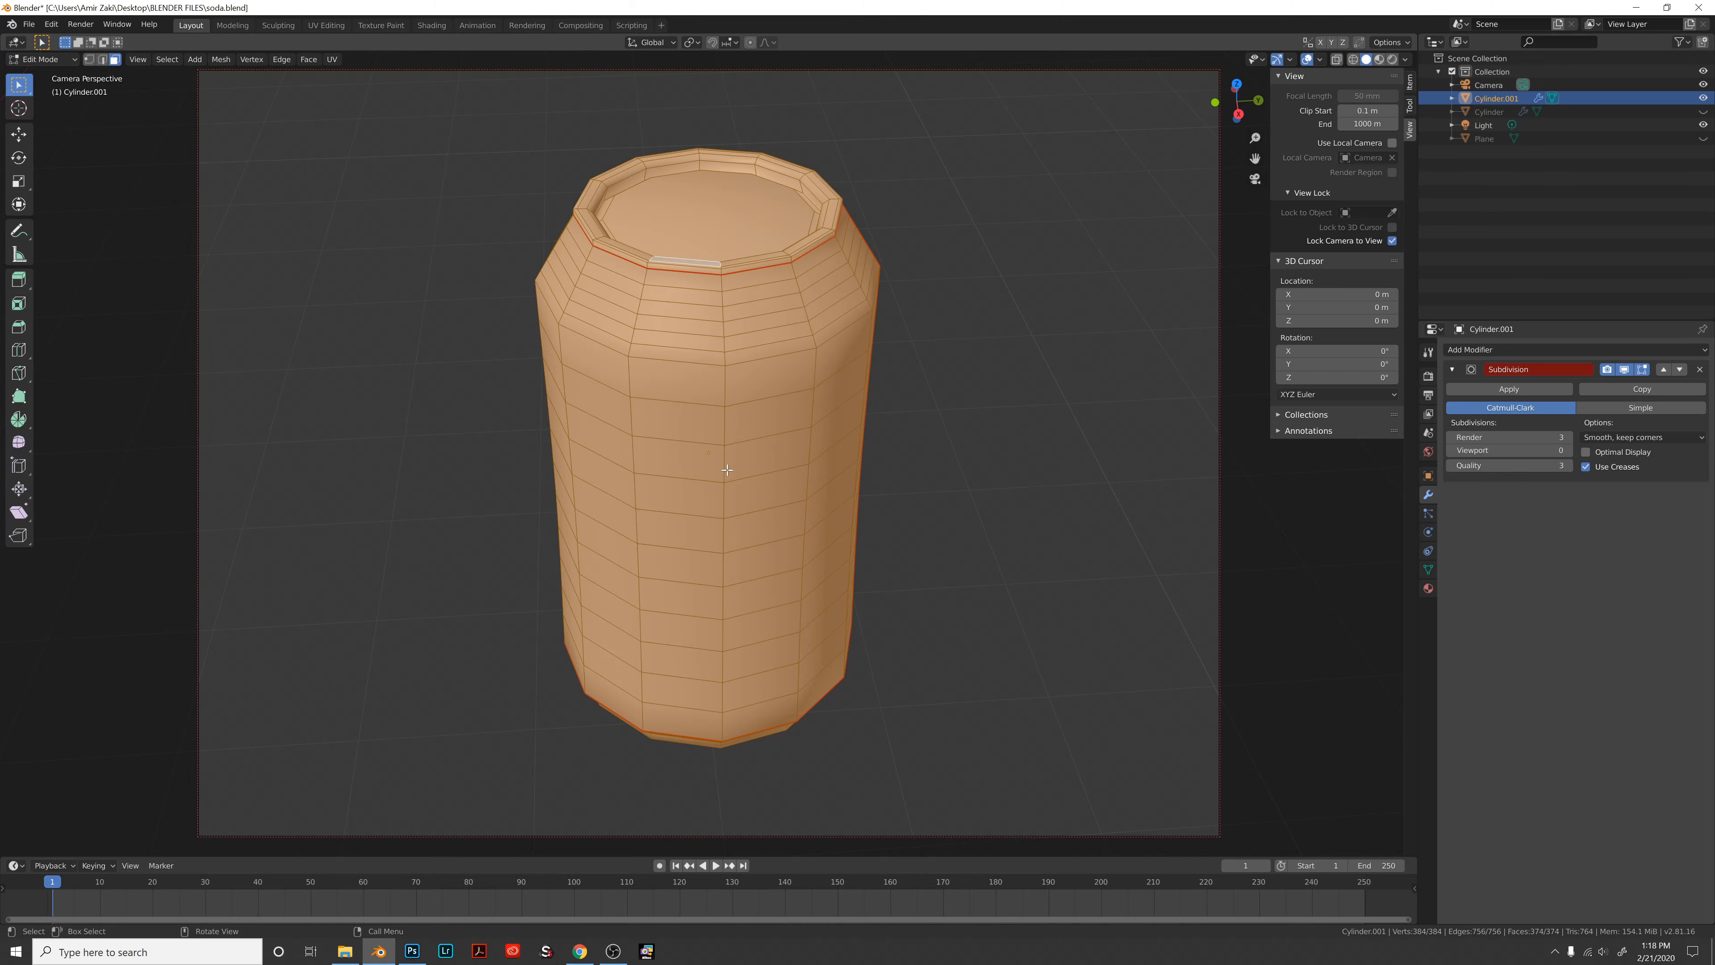
pyautogui.click(725, 467)
pyautogui.press('Tab')
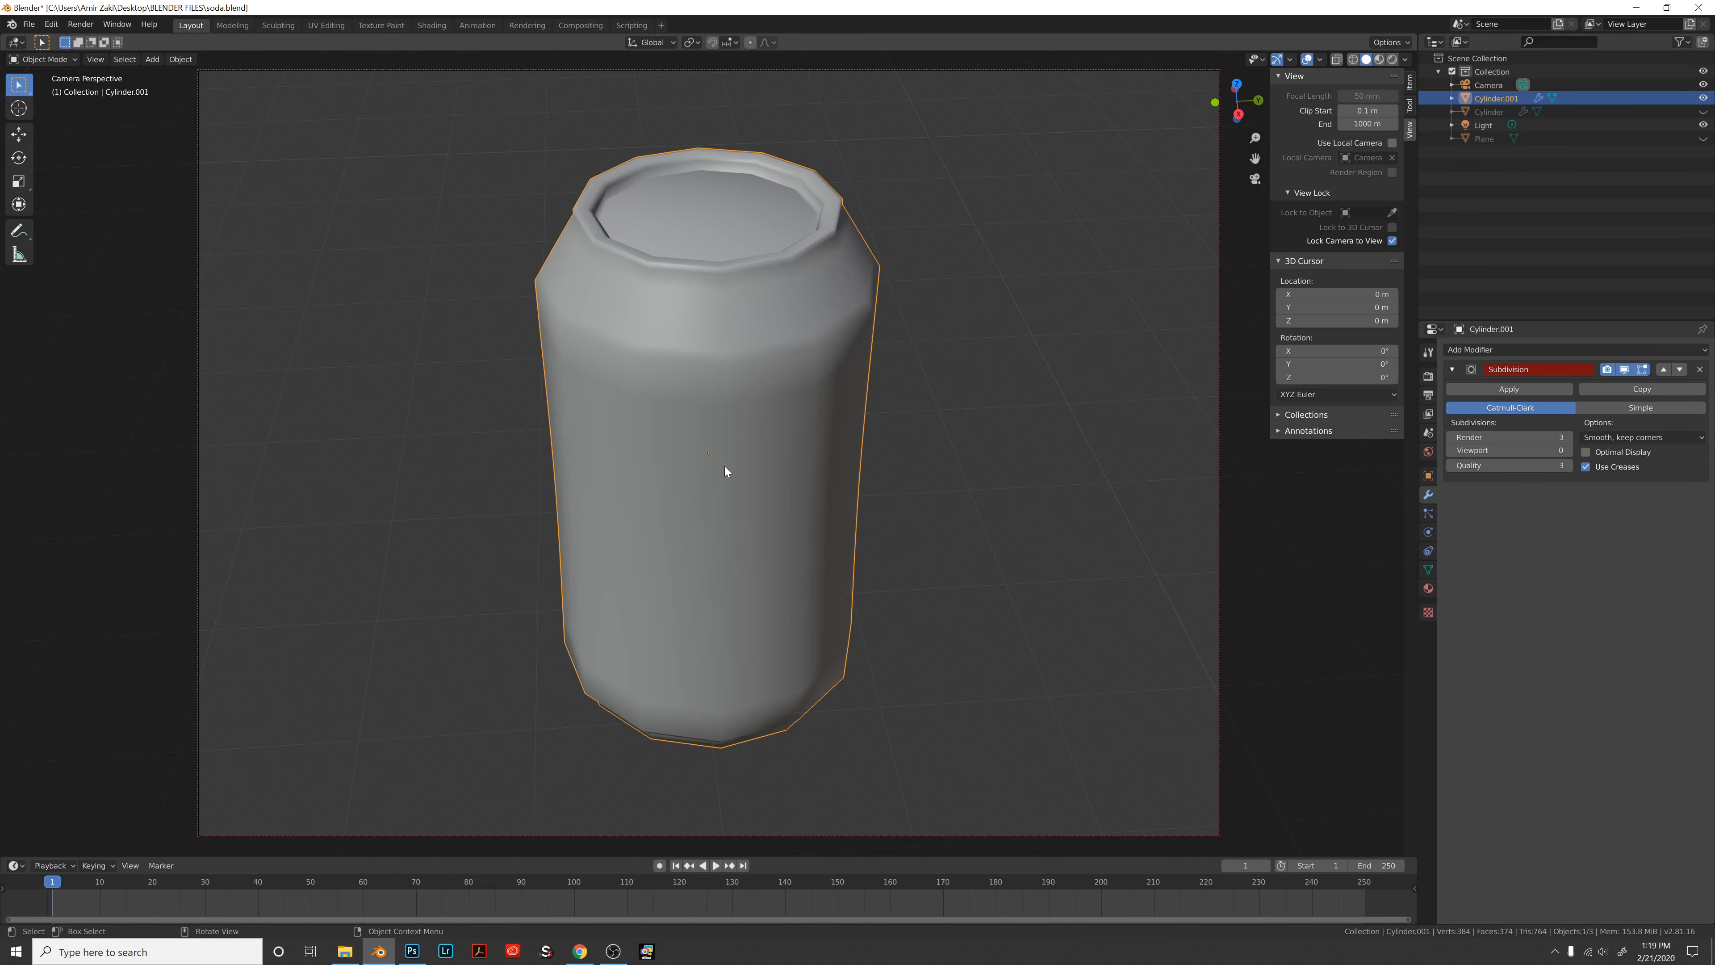
pyautogui.rightClick(725, 471)
pyautogui.click(723, 479)
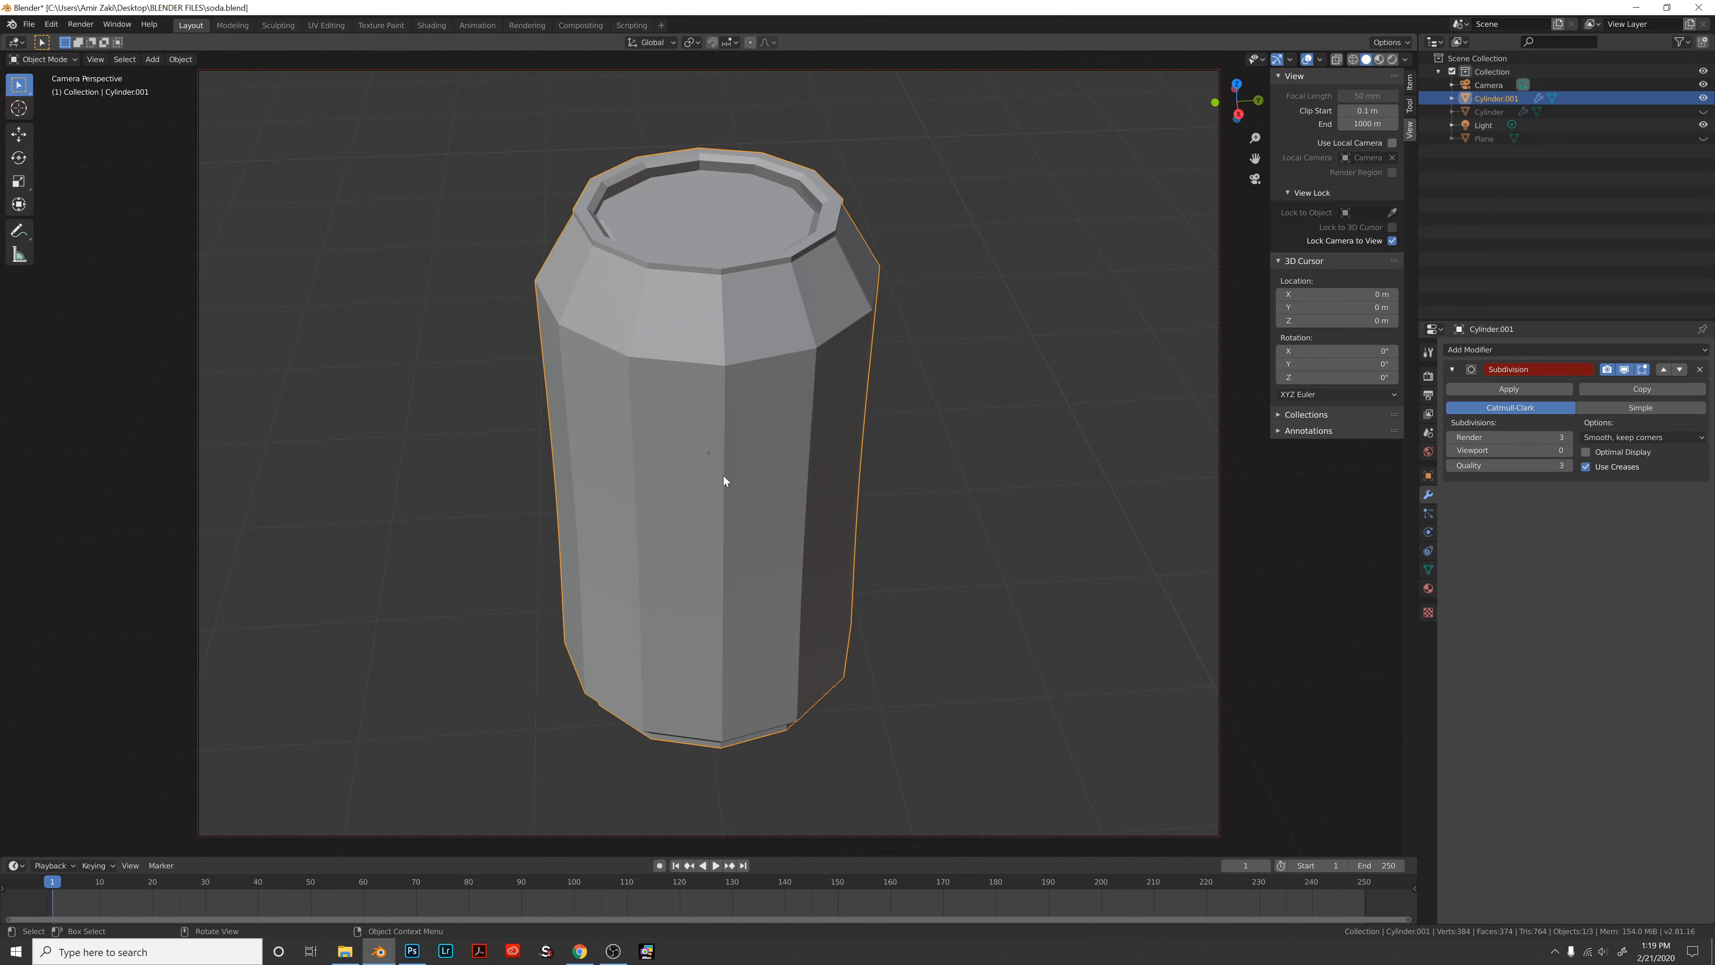
# Examine the faceted can's faces in Edit Mode from the side, top and bottom, and view the Coke can texture in Photoshop.
pyautogui.press('Tab')
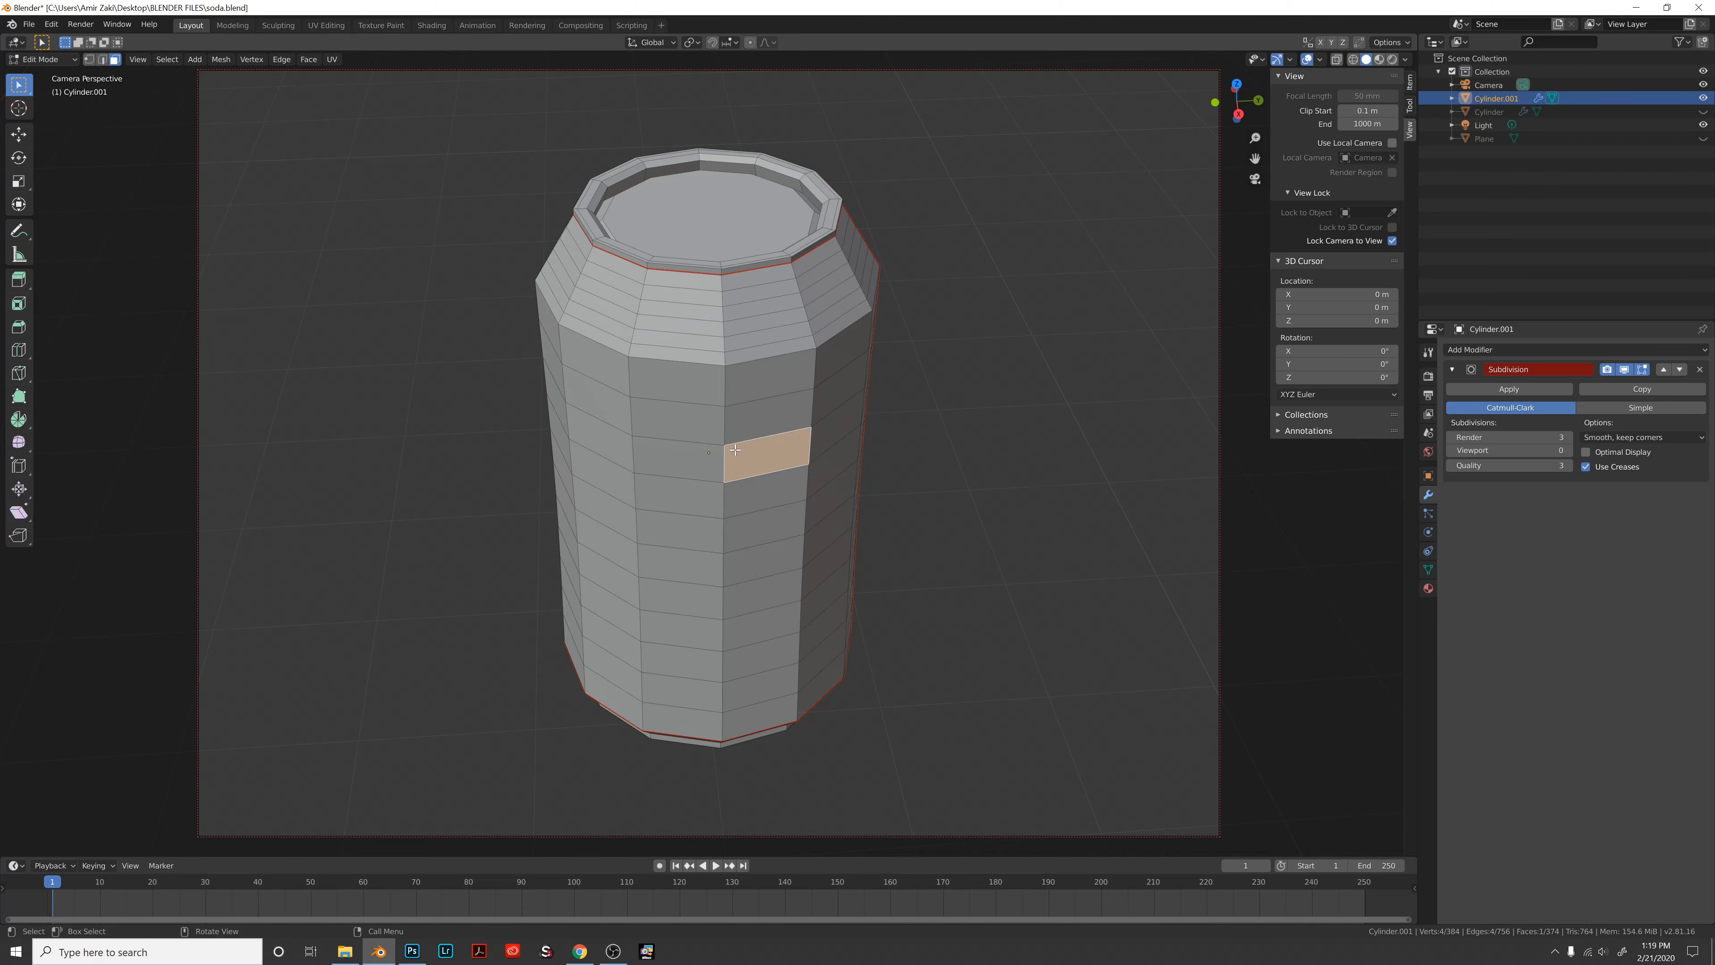
pyautogui.moveTo(734, 449)
pyautogui.mouseDown(button='middle')
pyautogui.moveTo(771, 359)
pyautogui.moveTo(753, 439)
pyautogui.mouseUp(button='middle')
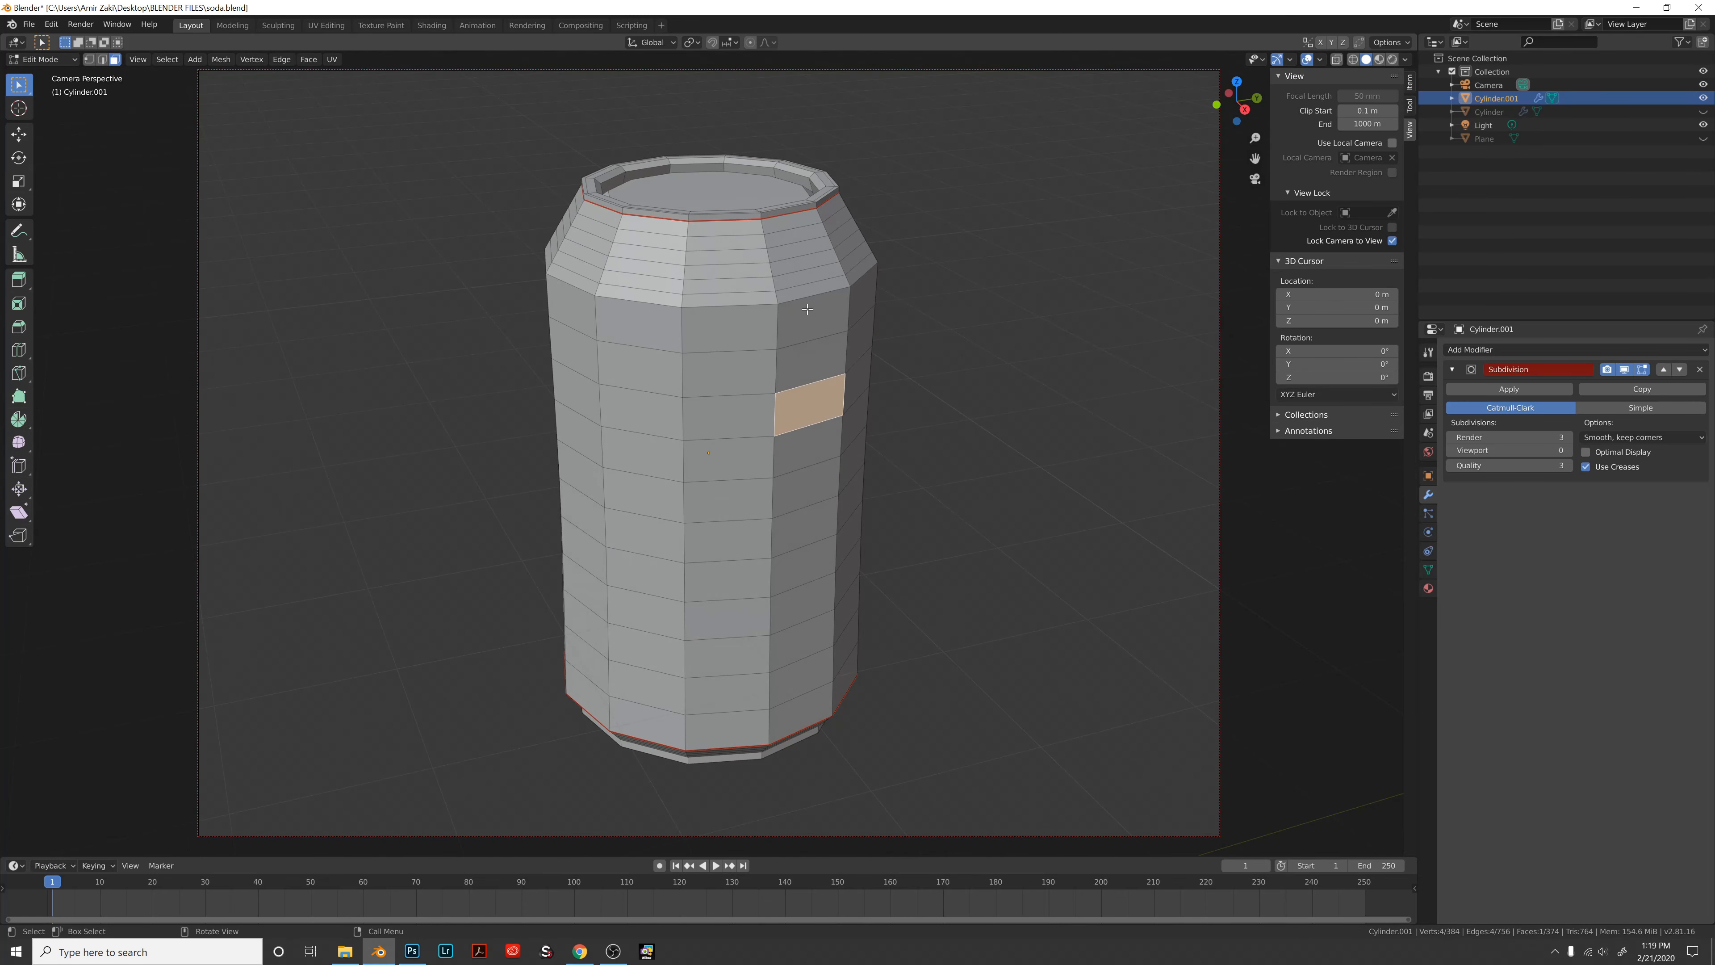
pyautogui.moveTo(811, 300); pyautogui.dragTo(773, 317, button='middle')
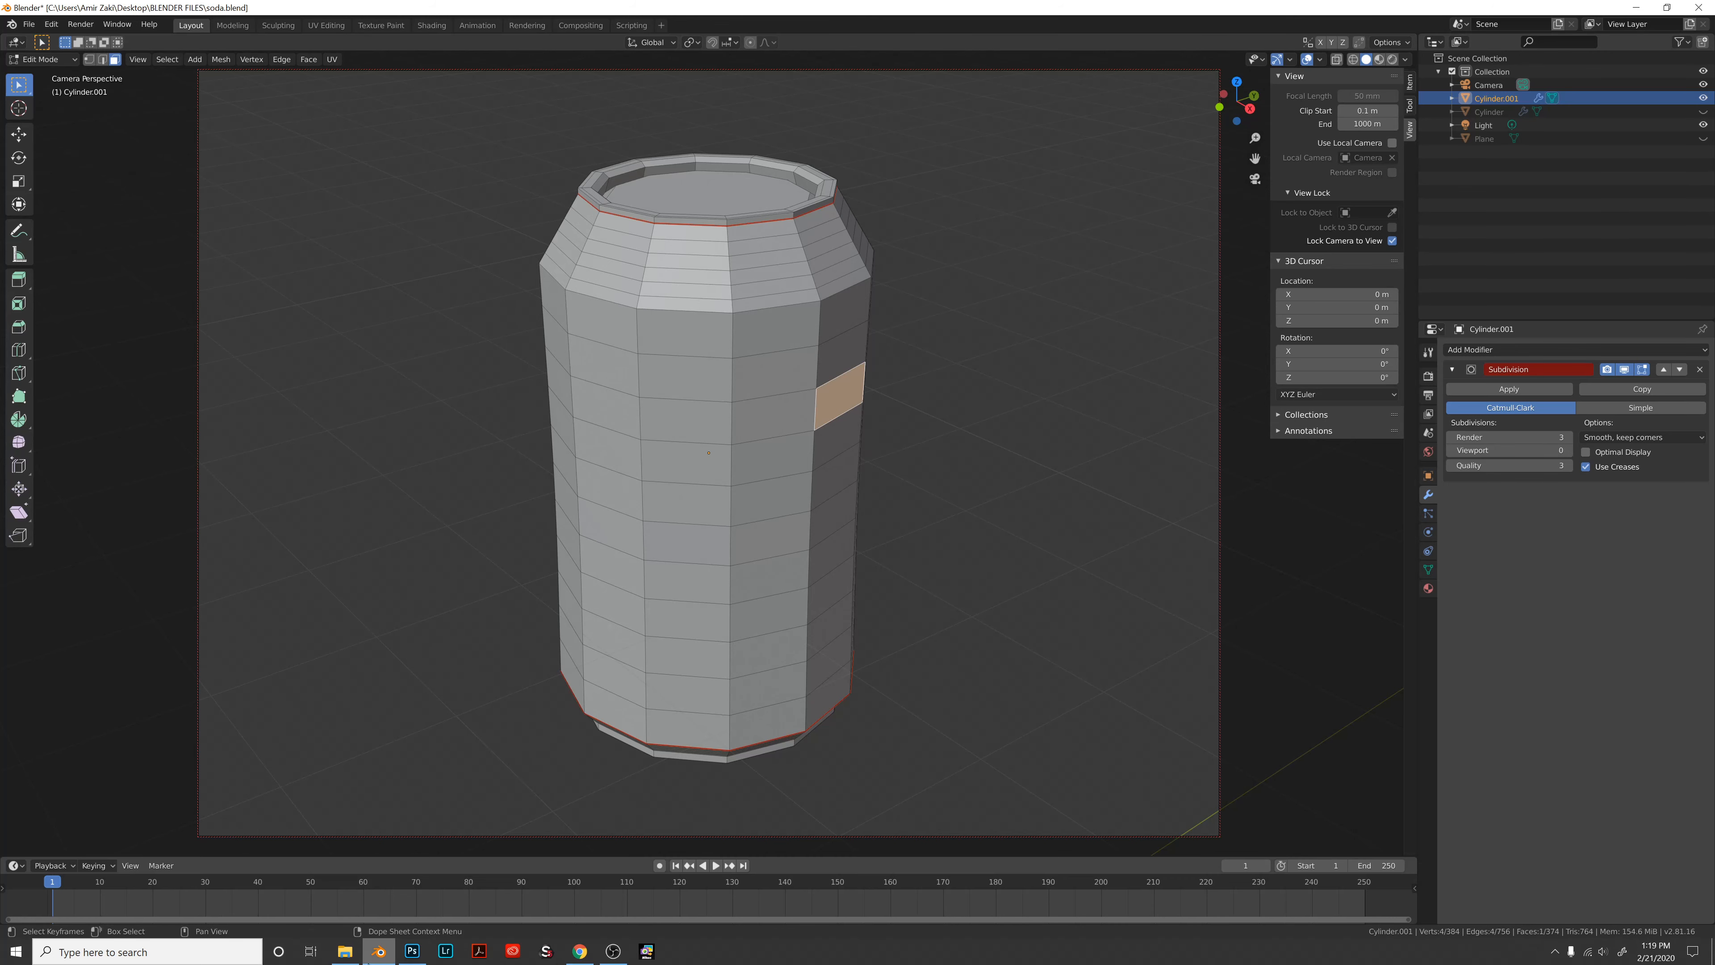
pyautogui.click(411, 950)
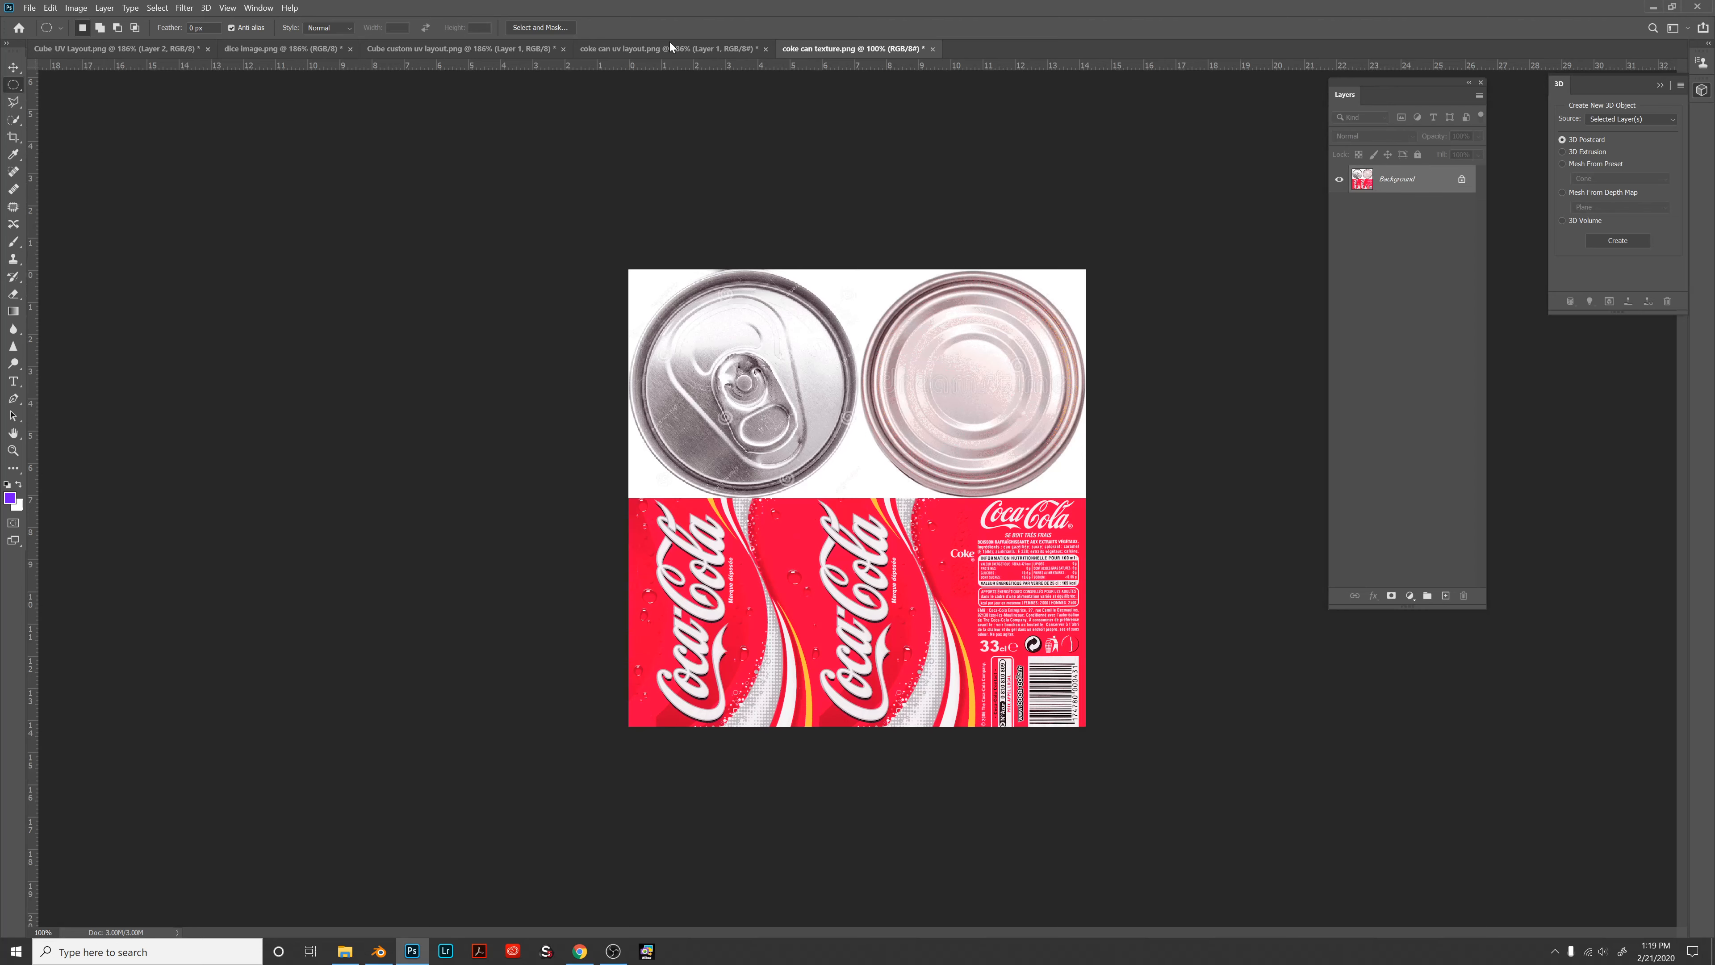
pyautogui.click(378, 951)
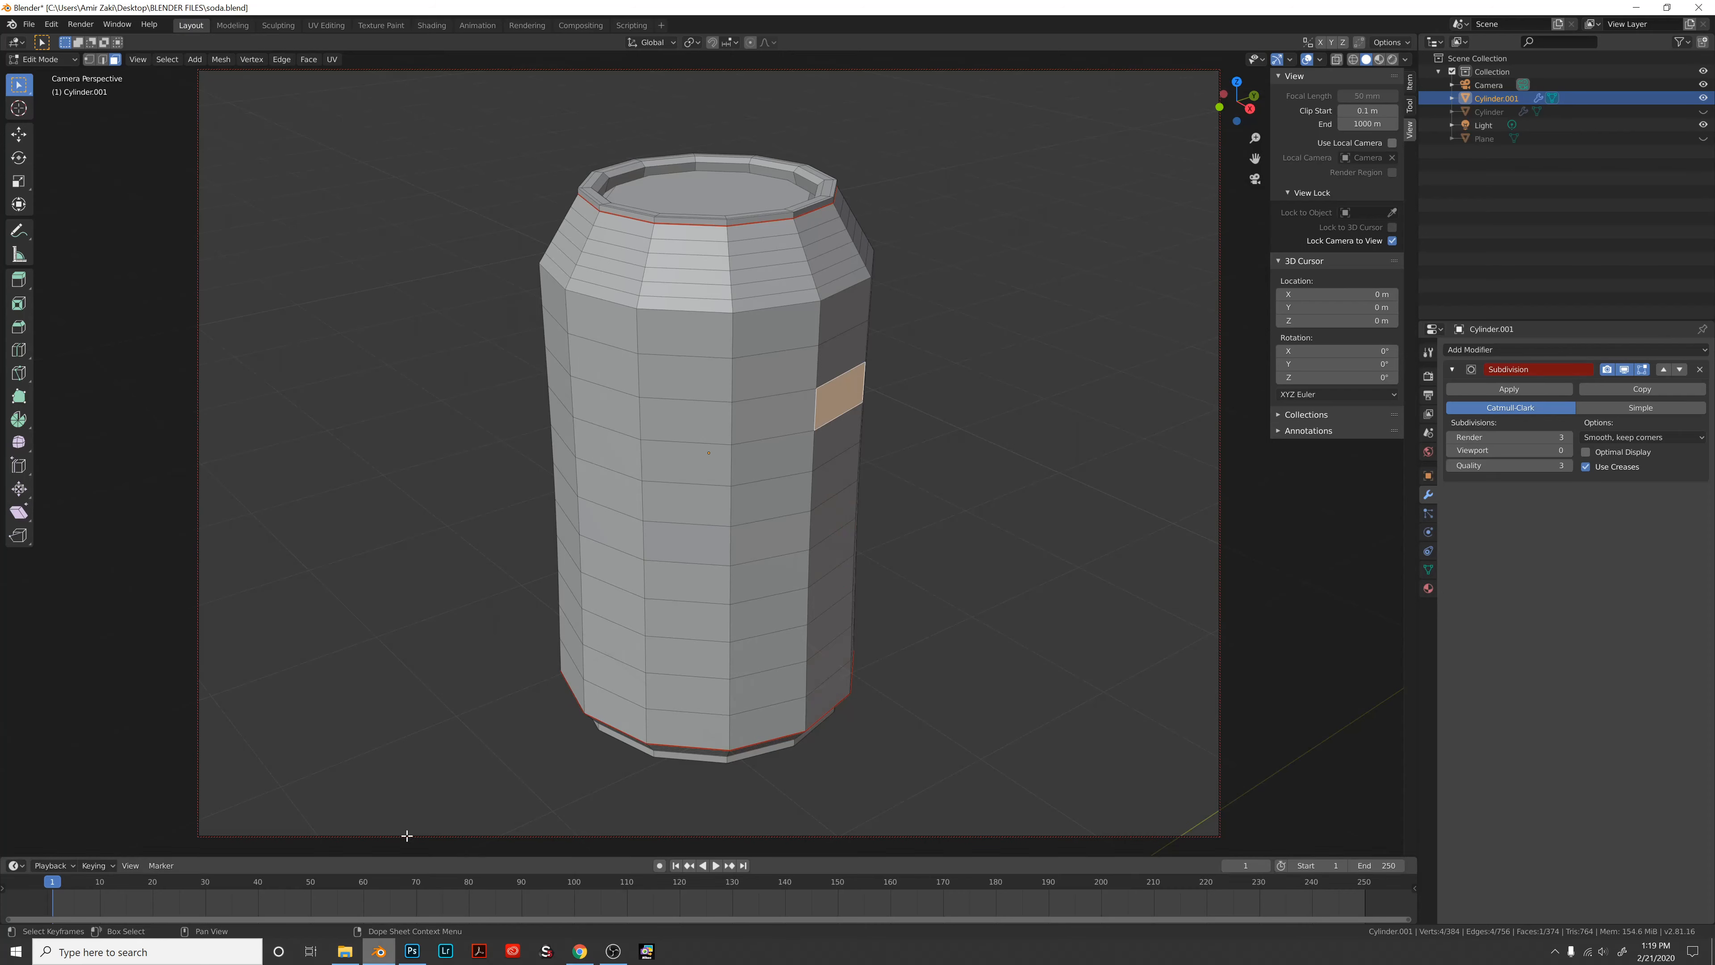
pyautogui.moveTo(765, 474); pyautogui.dragTo(765, 465, button='middle')
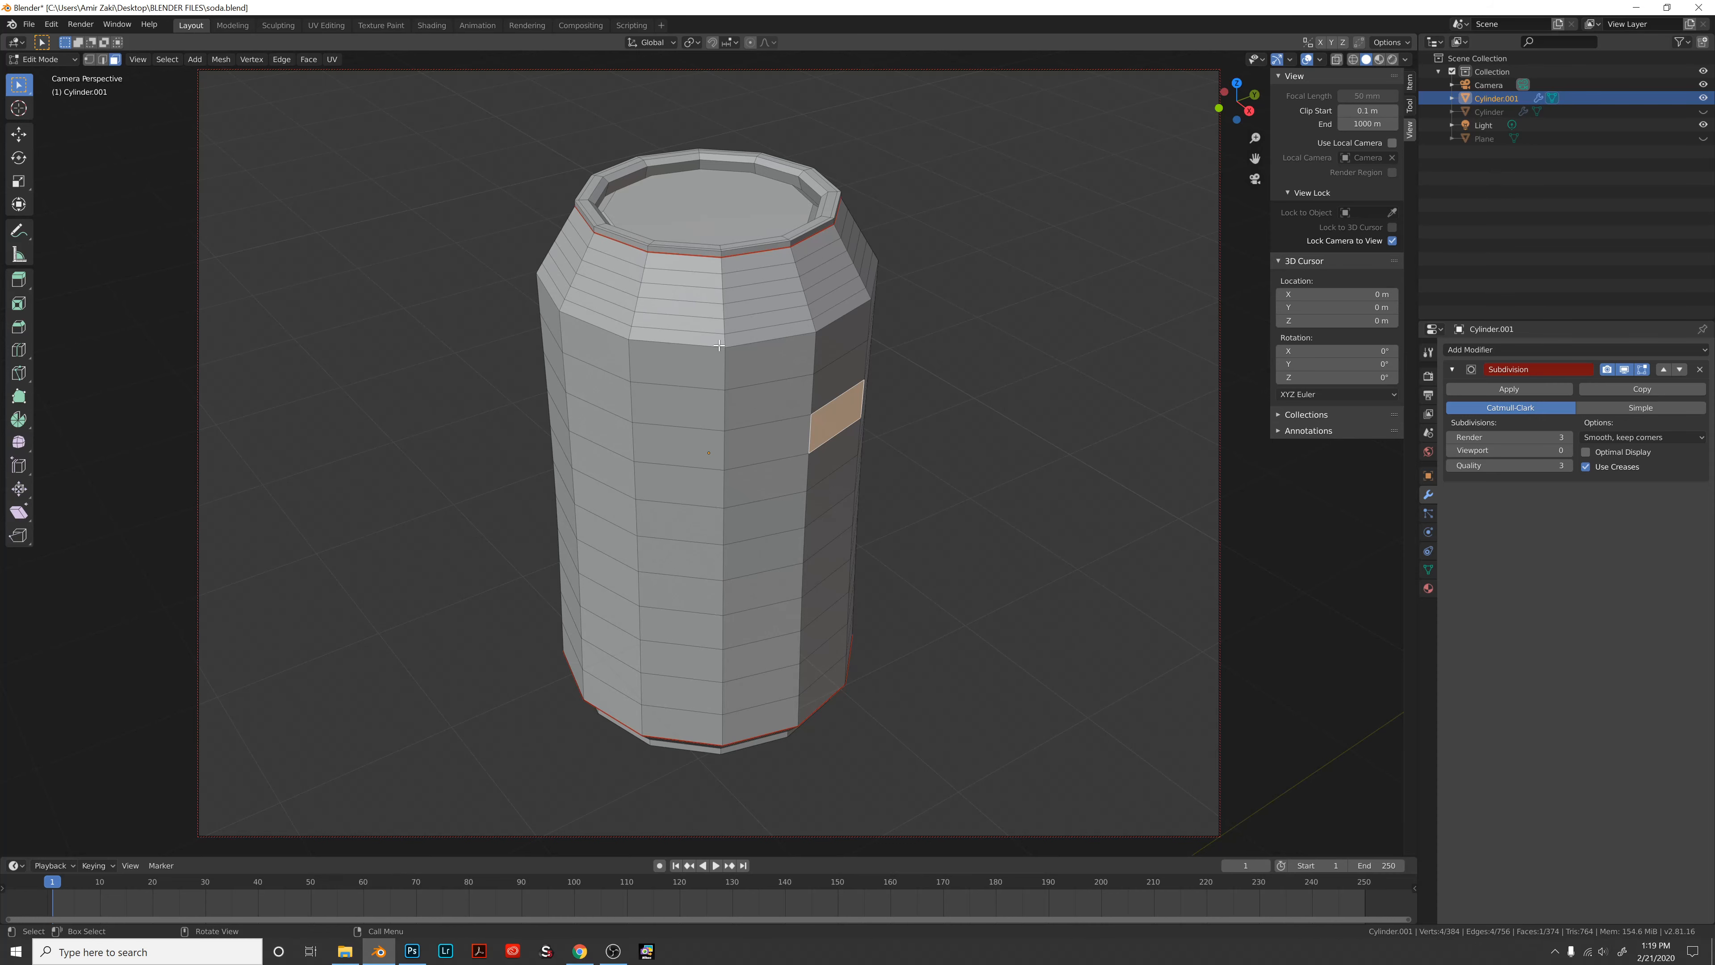
pyautogui.moveTo(719, 345); pyautogui.dragTo(720, 531, button='middle')
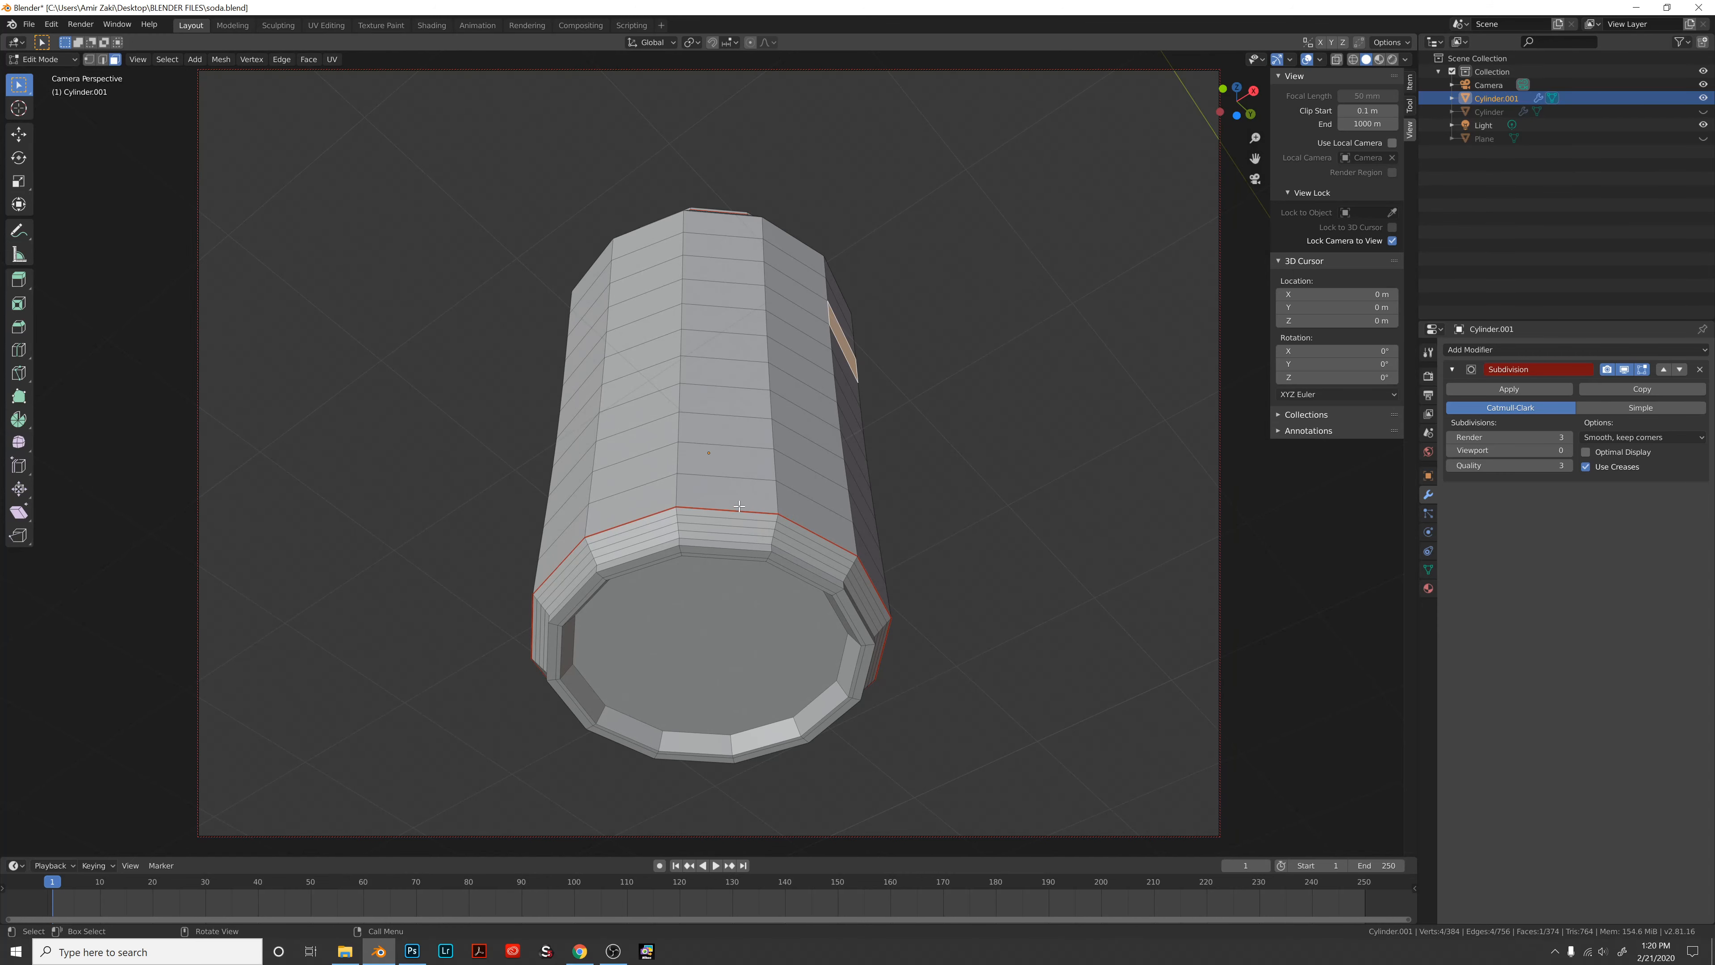
pyautogui.moveTo(739, 505); pyautogui.dragTo(675, 445, button='middle')
# Return the upright can to Object Mode and shade it smooth.
pyautogui.rightClick(684, 436)
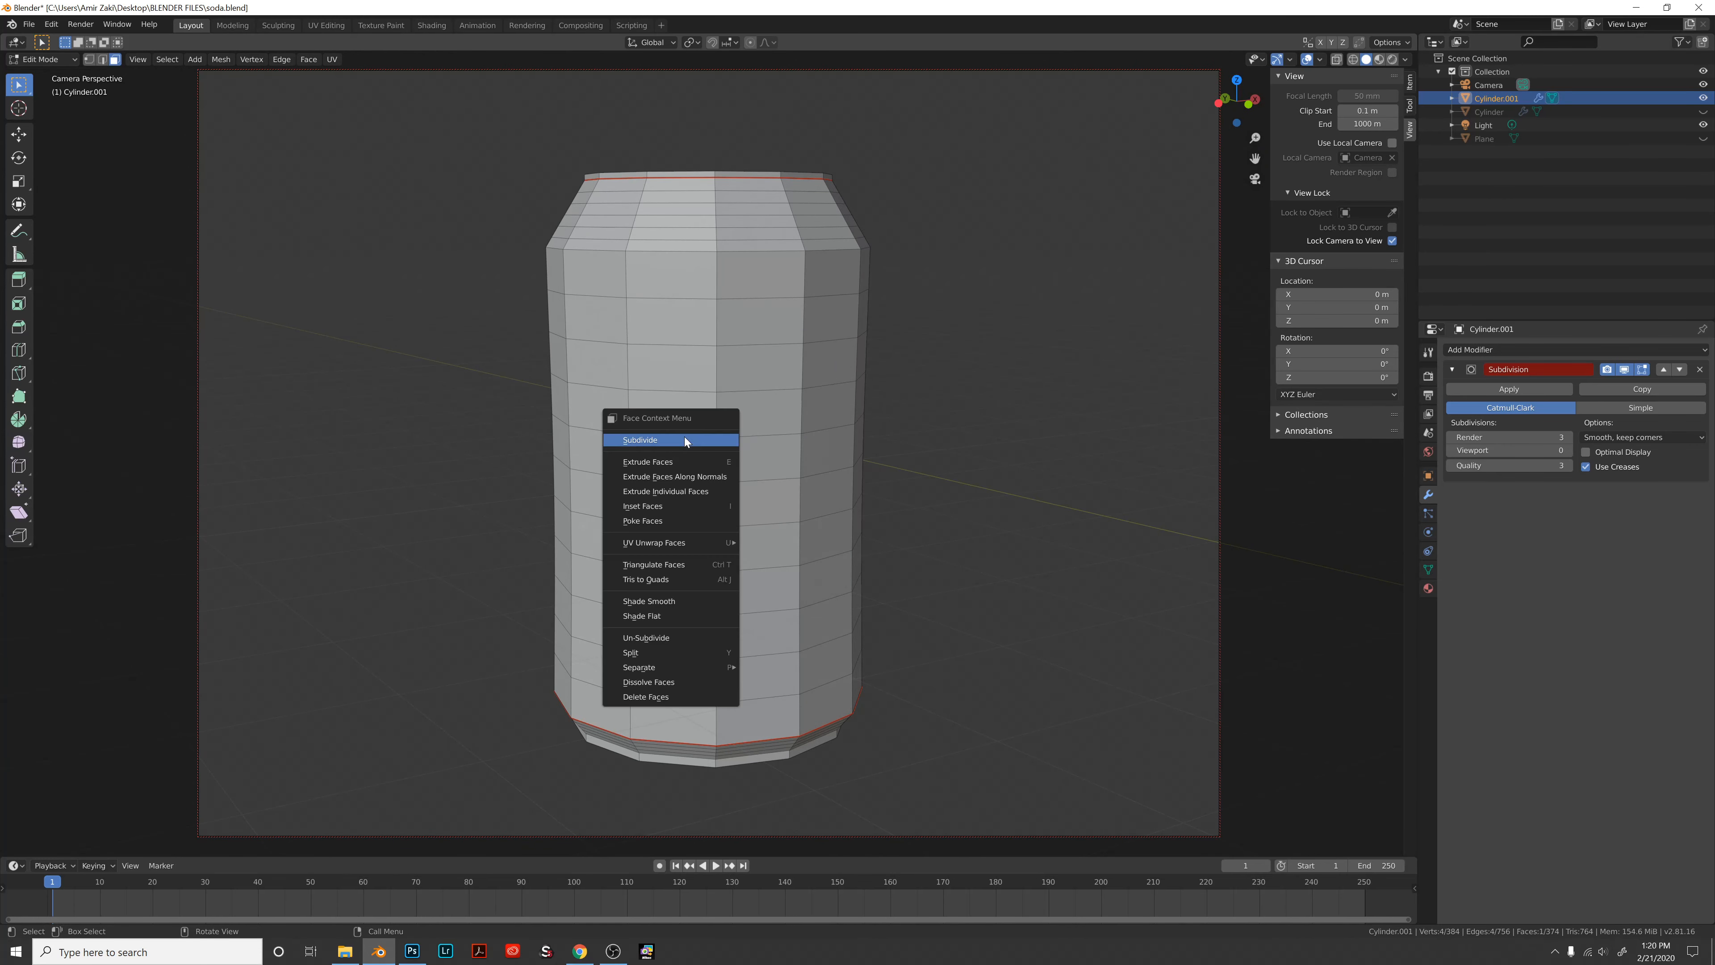
pyautogui.click(722, 337)
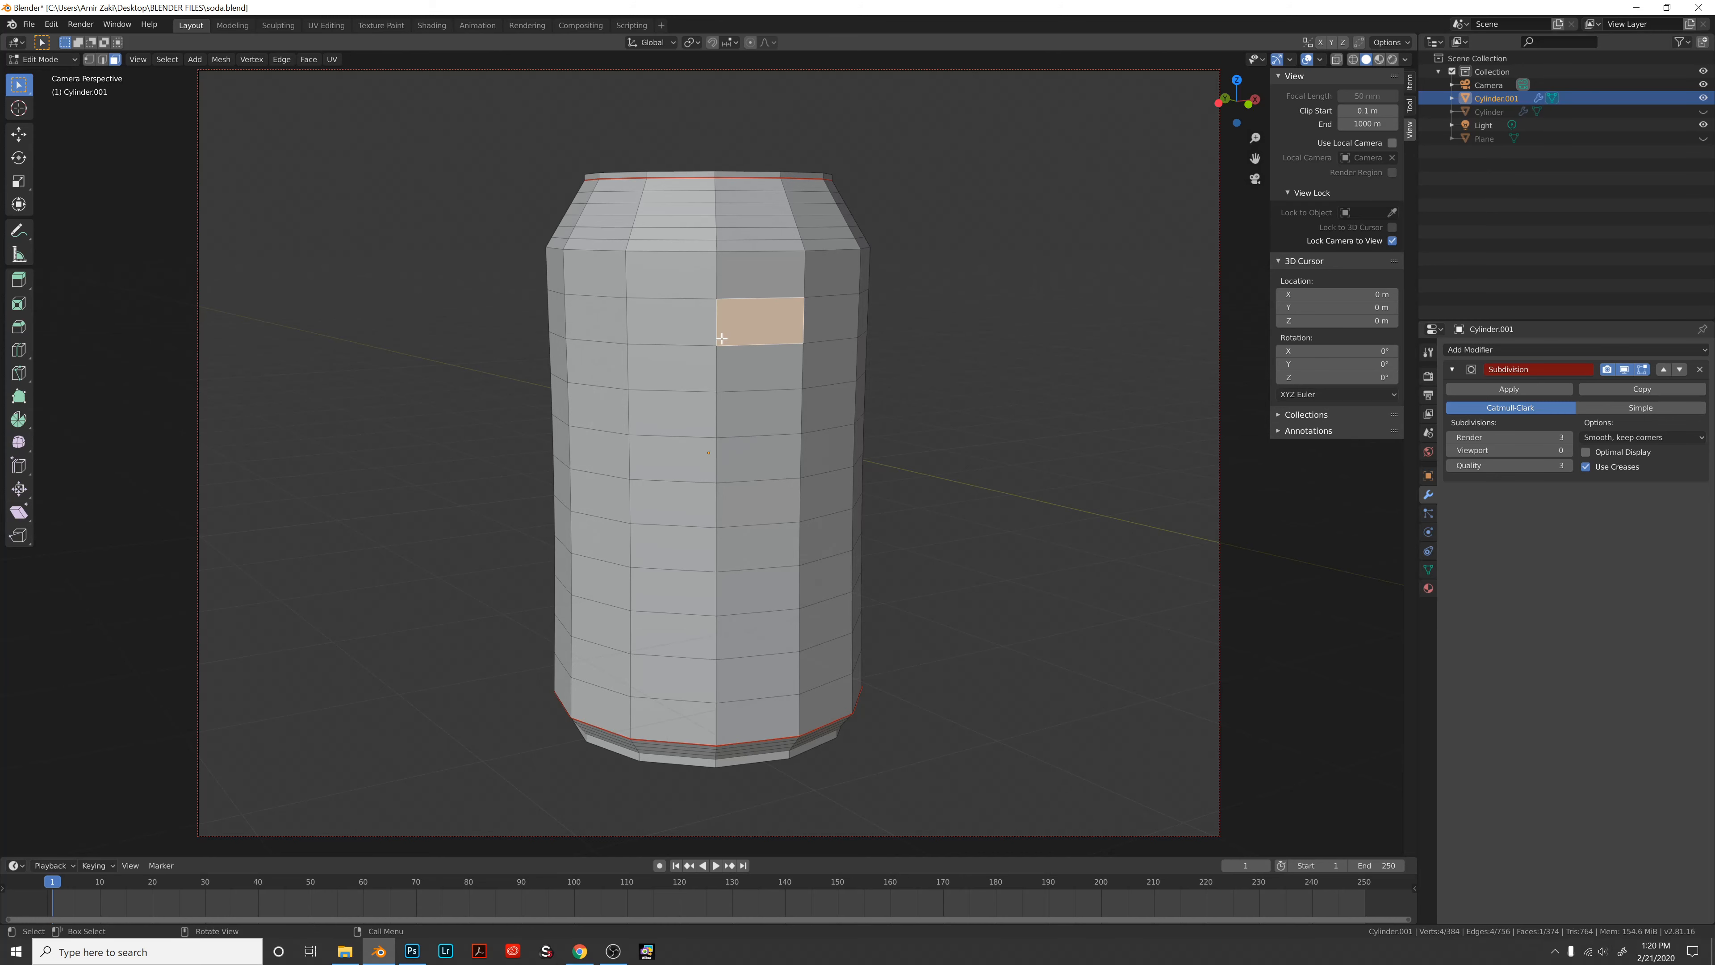
pyautogui.press('Tab')
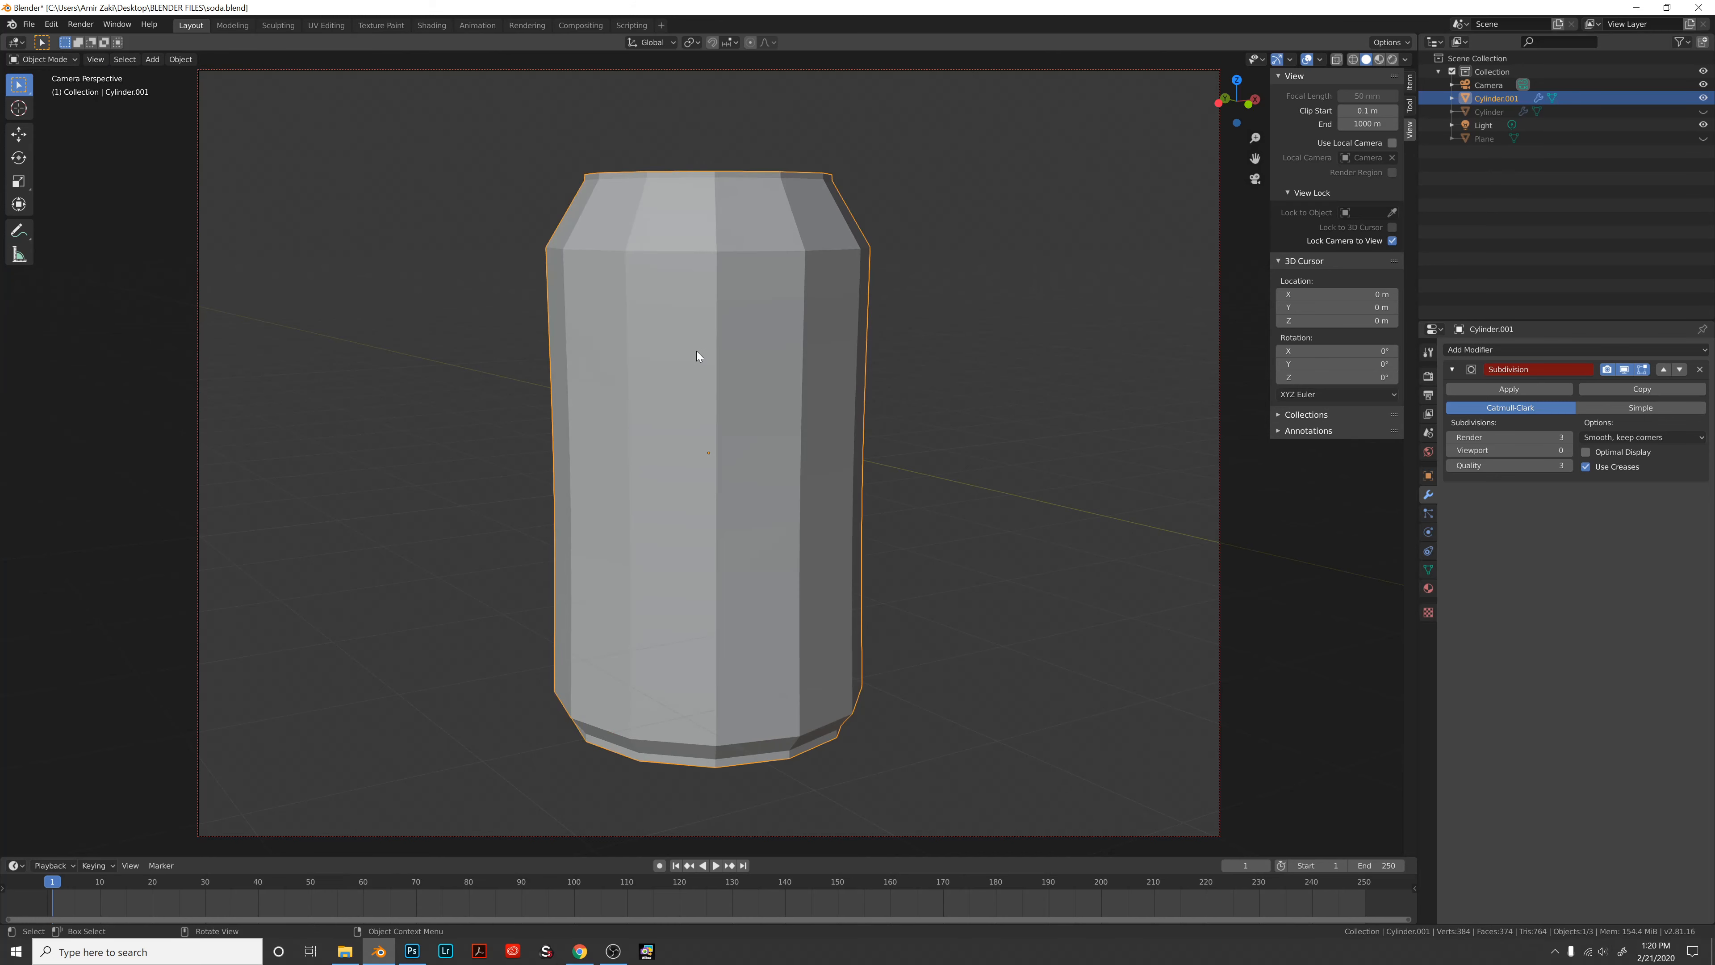
pyautogui.rightClick(696, 352)
pyautogui.click(677, 350)
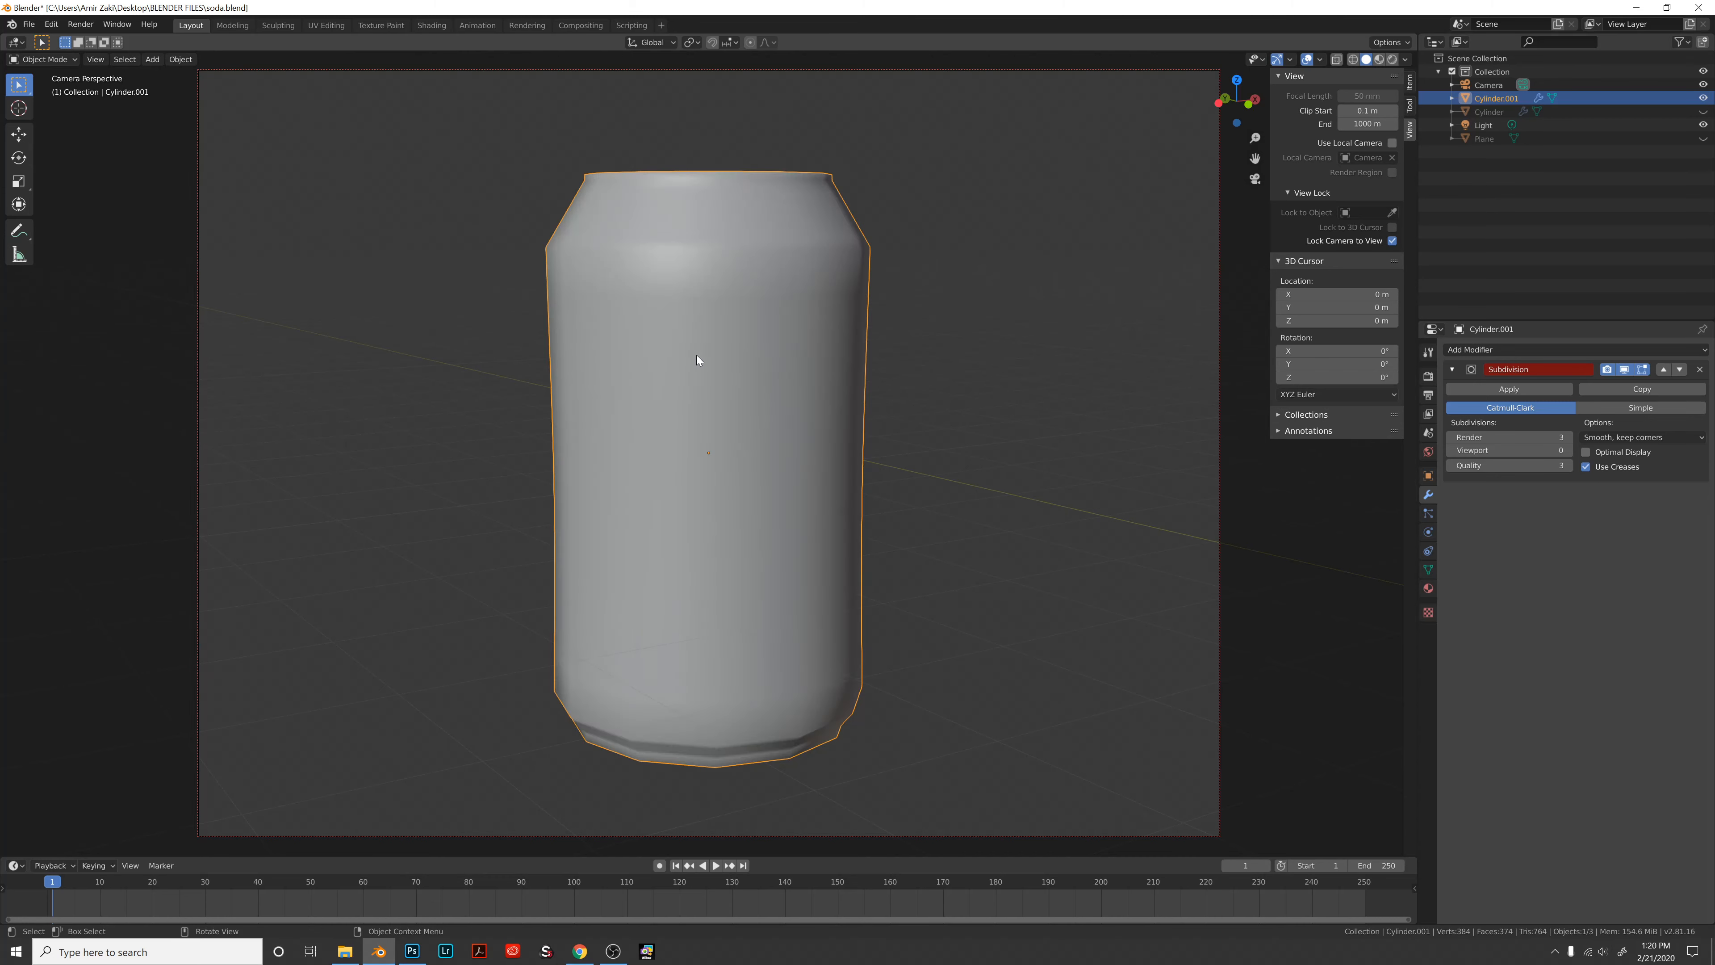
# Set the Subdivision modifier's viewport level to 3 and check the can from above and below.
pyautogui.moveTo(696, 356); pyautogui.dragTo(686, 385, button='middle')
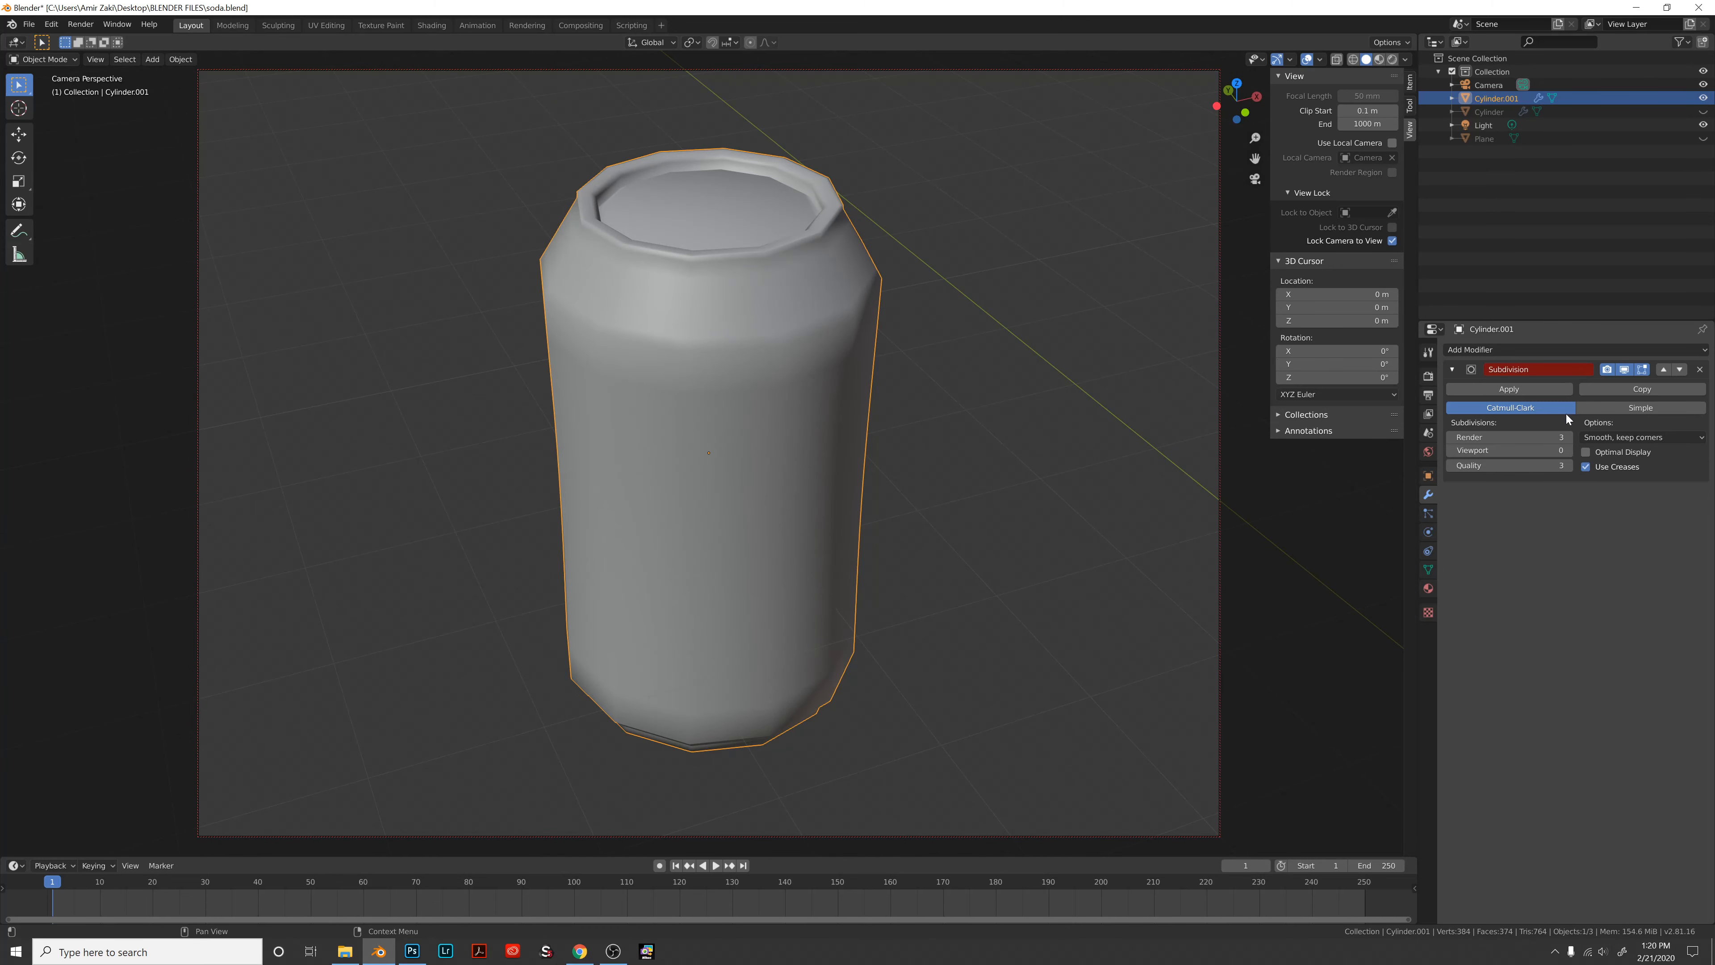
pyautogui.click(1567, 450)
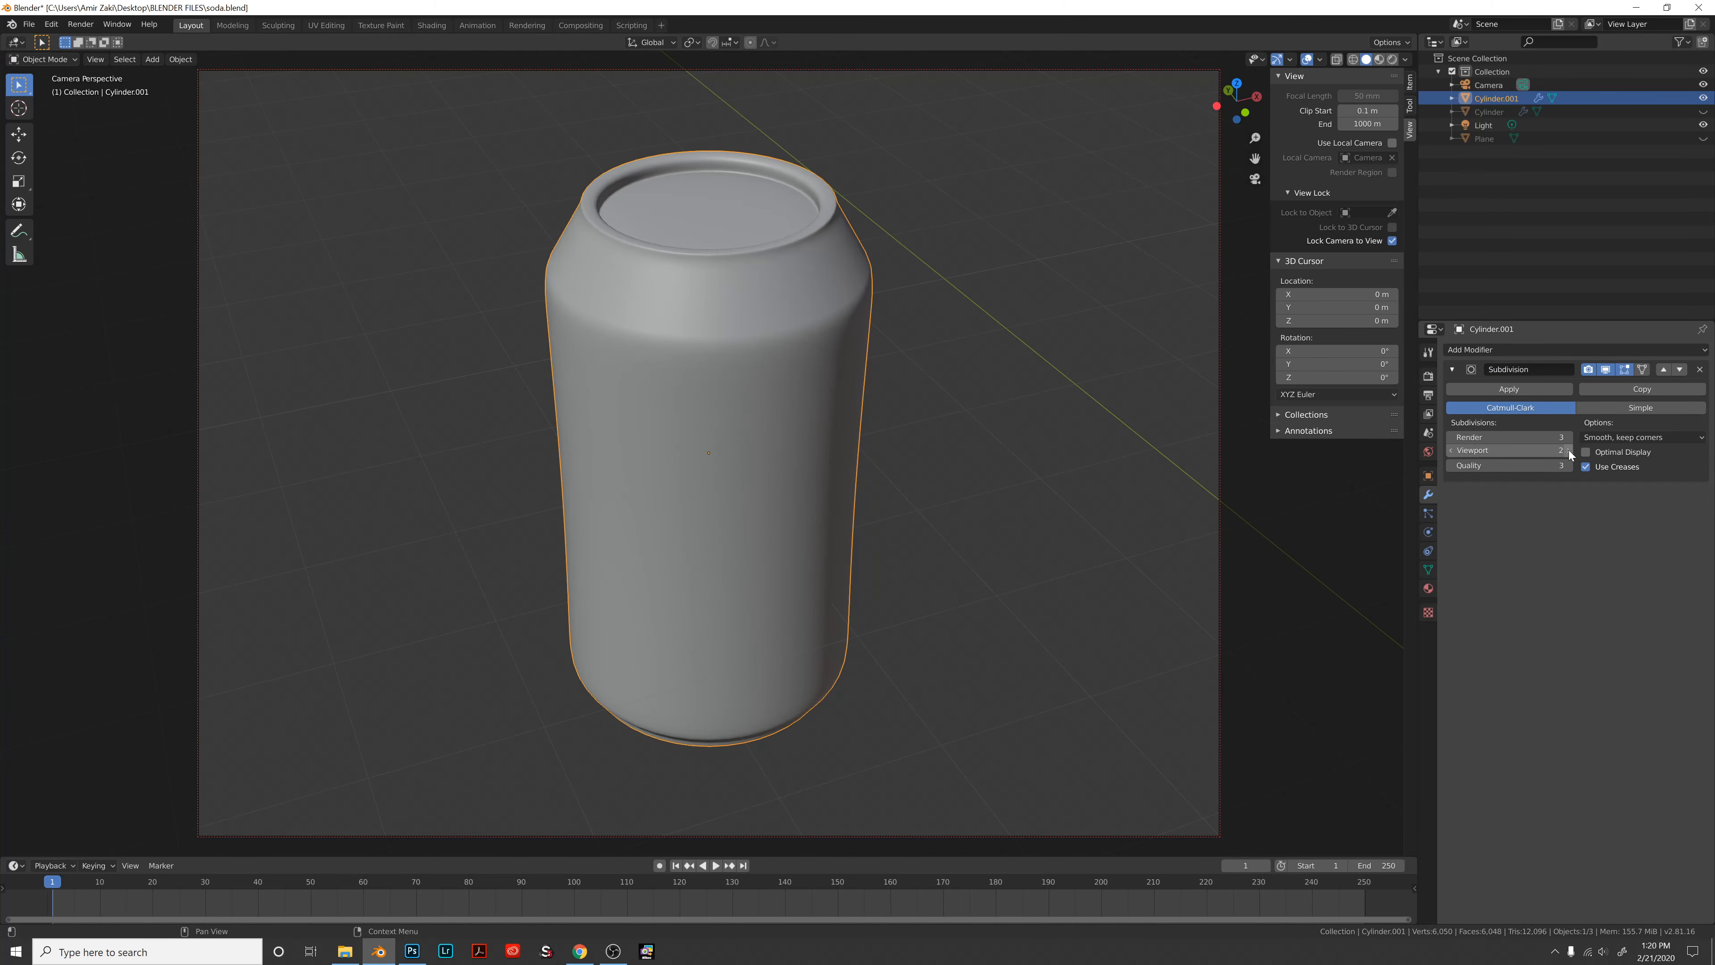
pyautogui.click(1567, 450)
pyautogui.click(1567, 451)
pyautogui.moveTo(766, 531); pyautogui.dragTo(717, 455, button='middle')
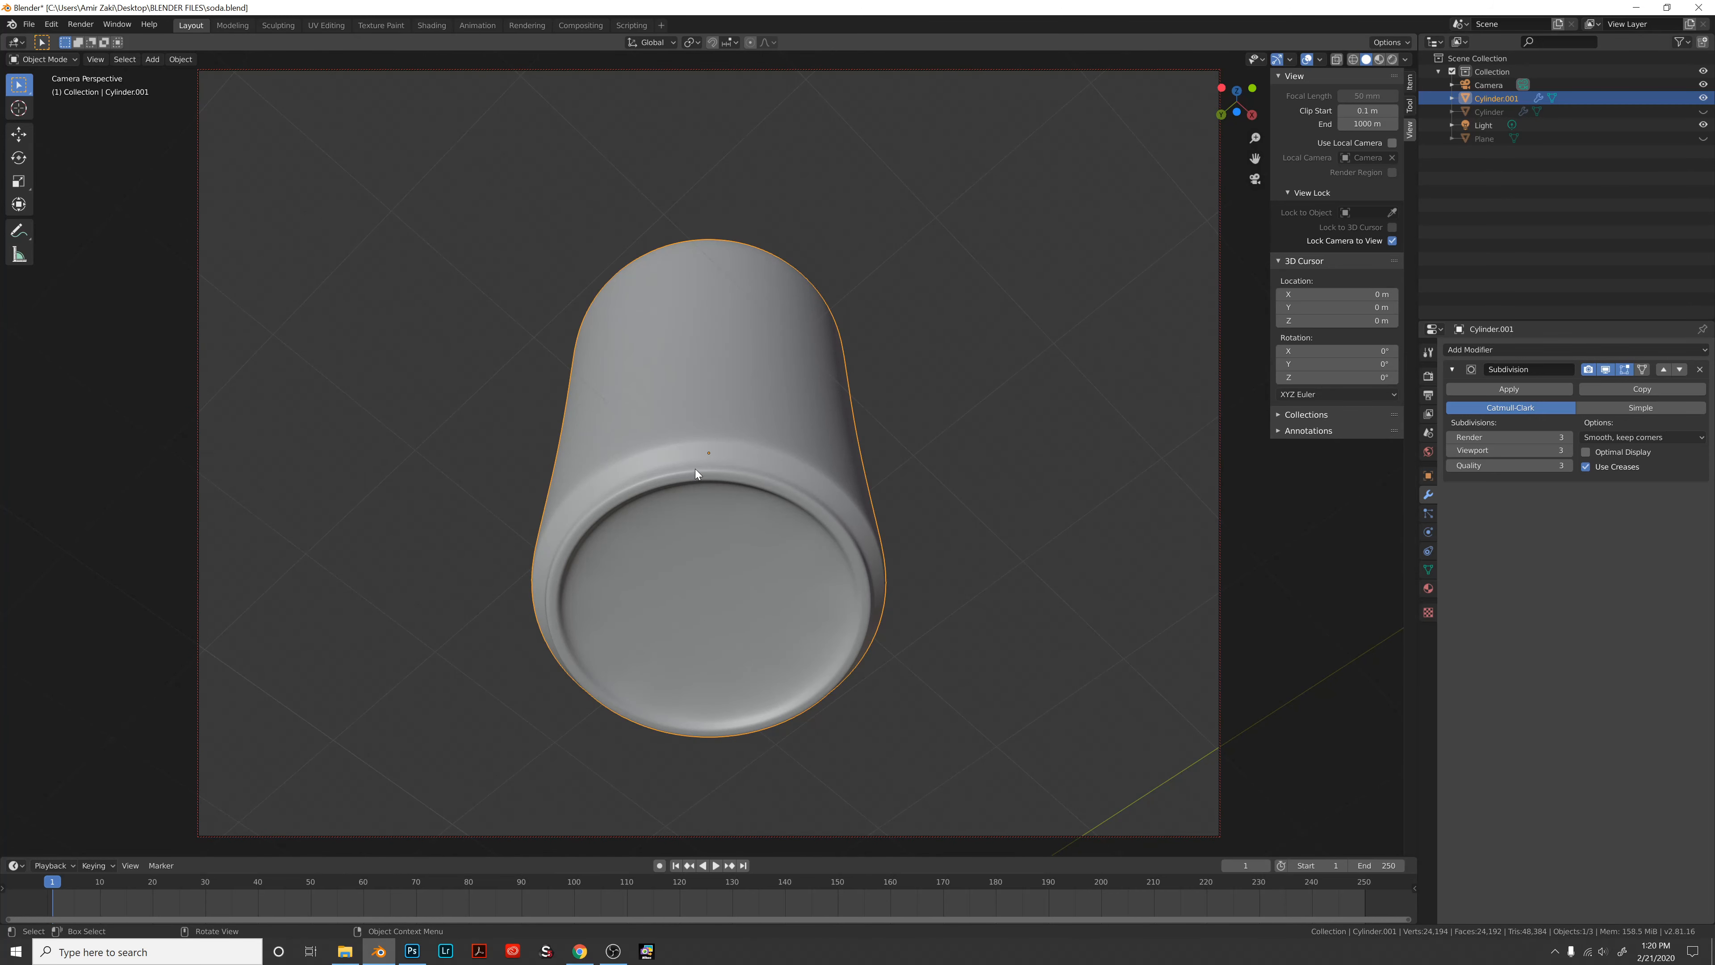
# Set the Subdivision modifier's viewport level to 0 and shade the whole can flat.
pyautogui.moveTo(692, 475); pyautogui.dragTo(644, 397, button='middle')
pyautogui.moveTo(646, 208); pyautogui.dragTo(643, 223, button='middle')
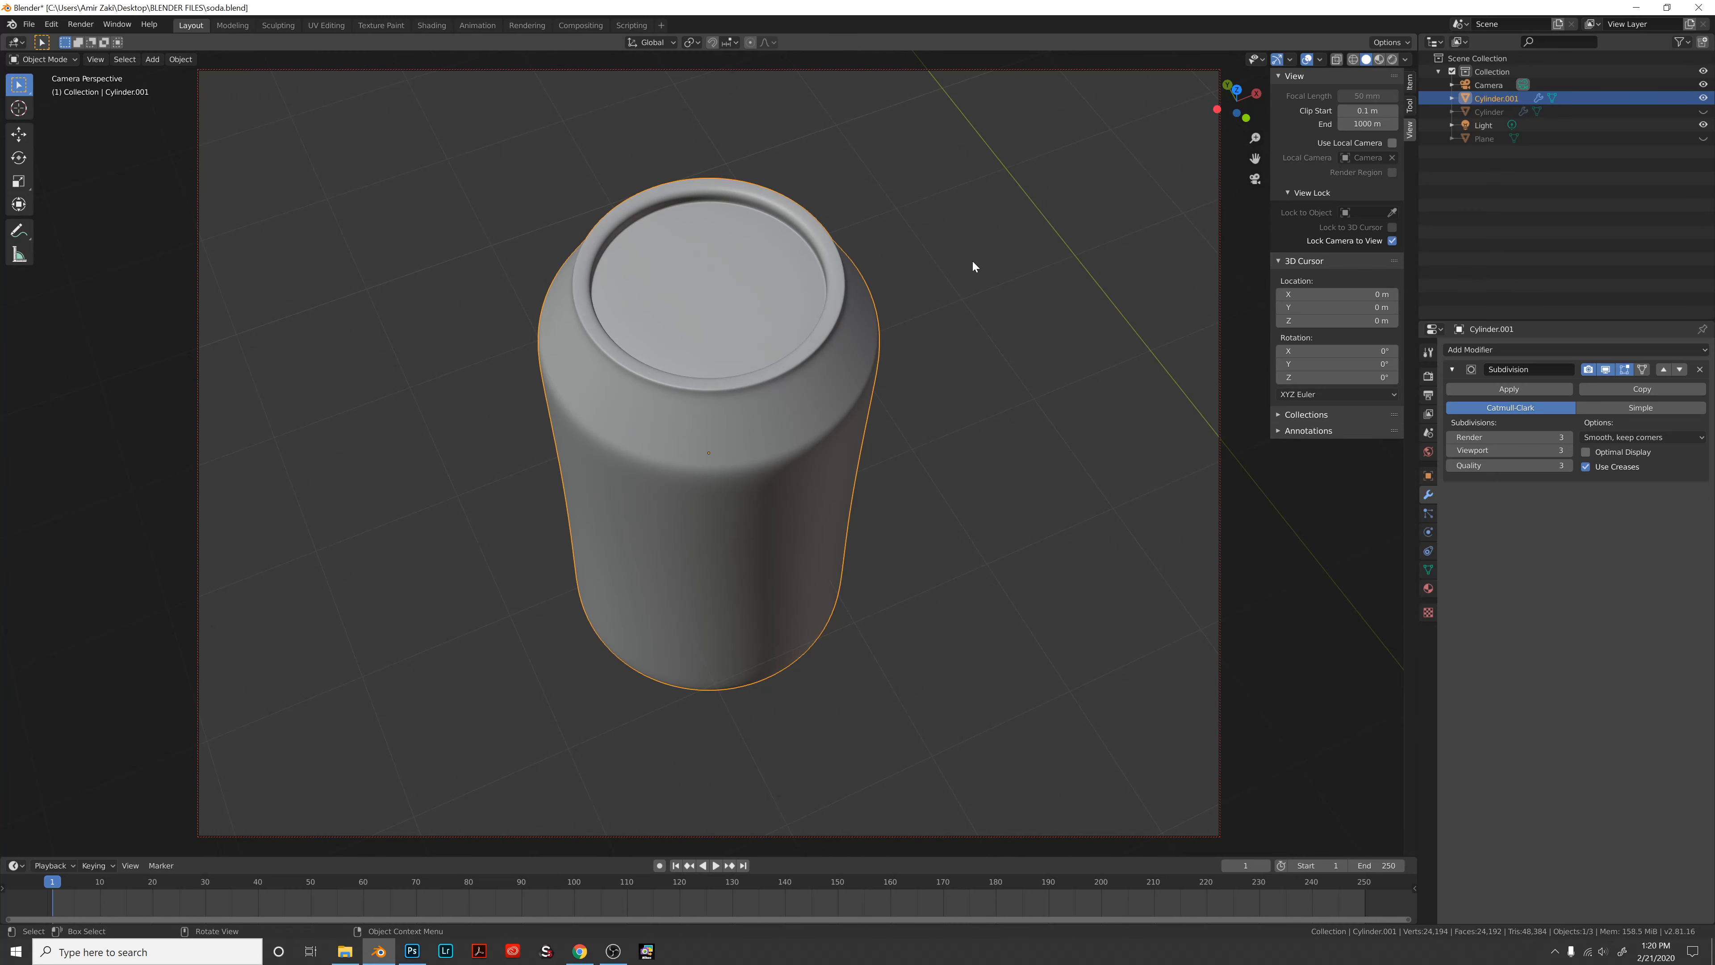
pyautogui.click(1485, 450)
pyautogui.write('0')
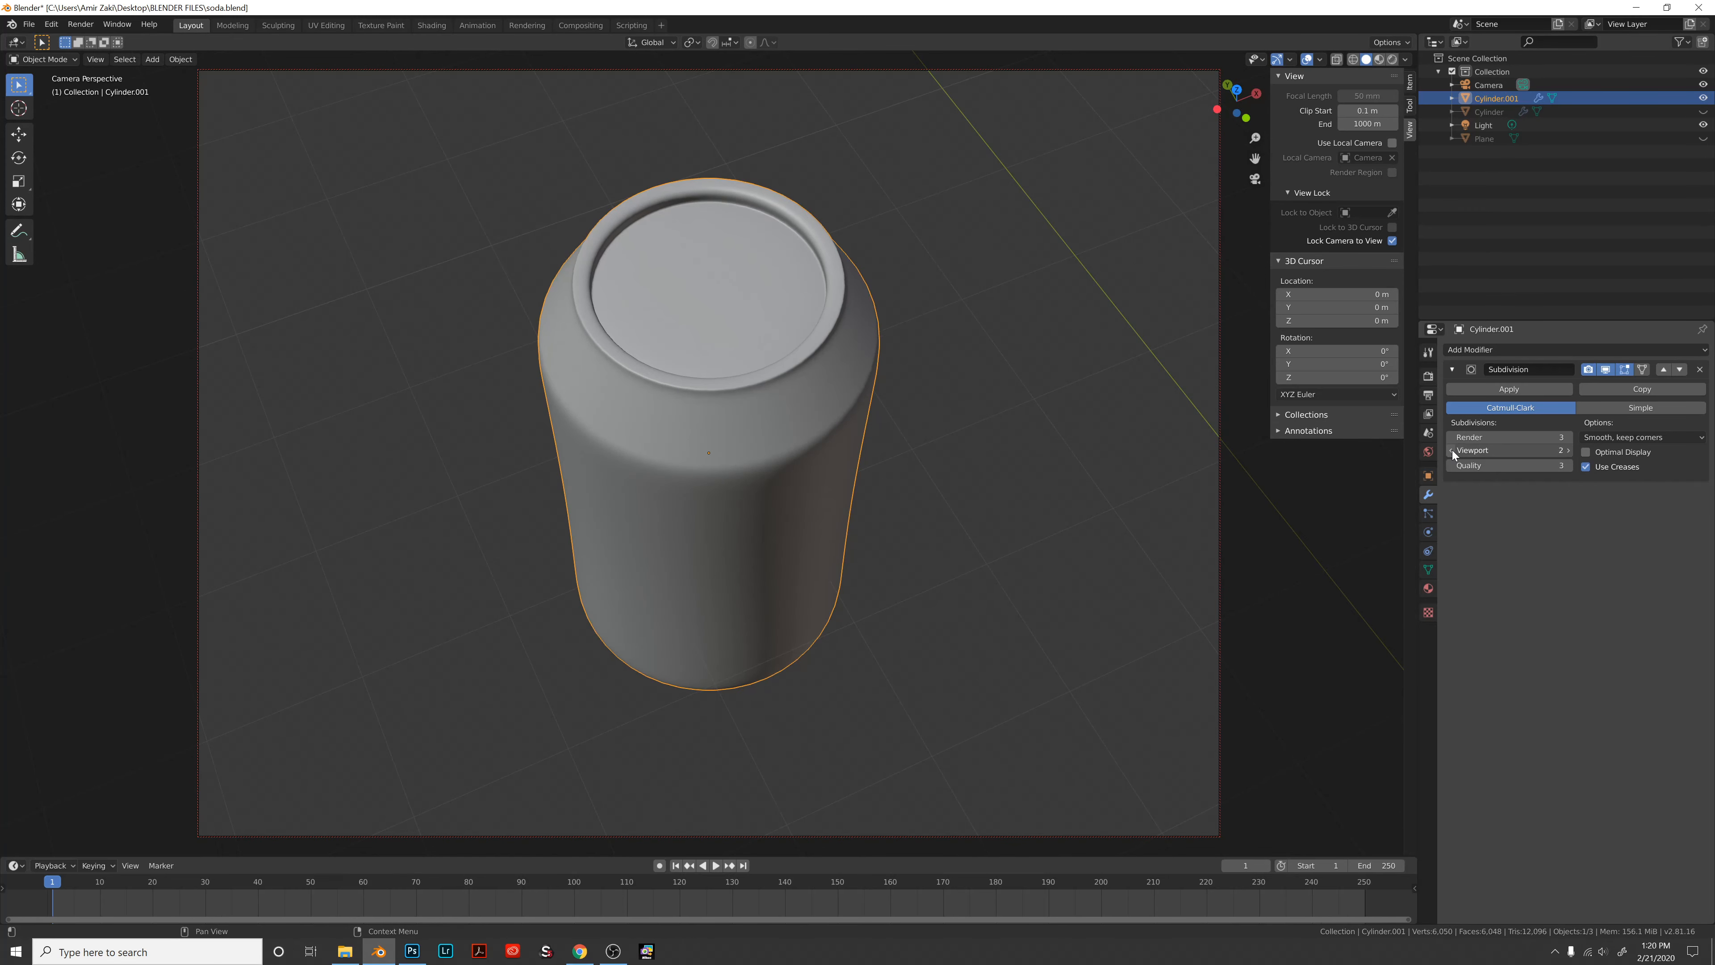
pyautogui.press('Return')
pyautogui.rightClick(654, 378)
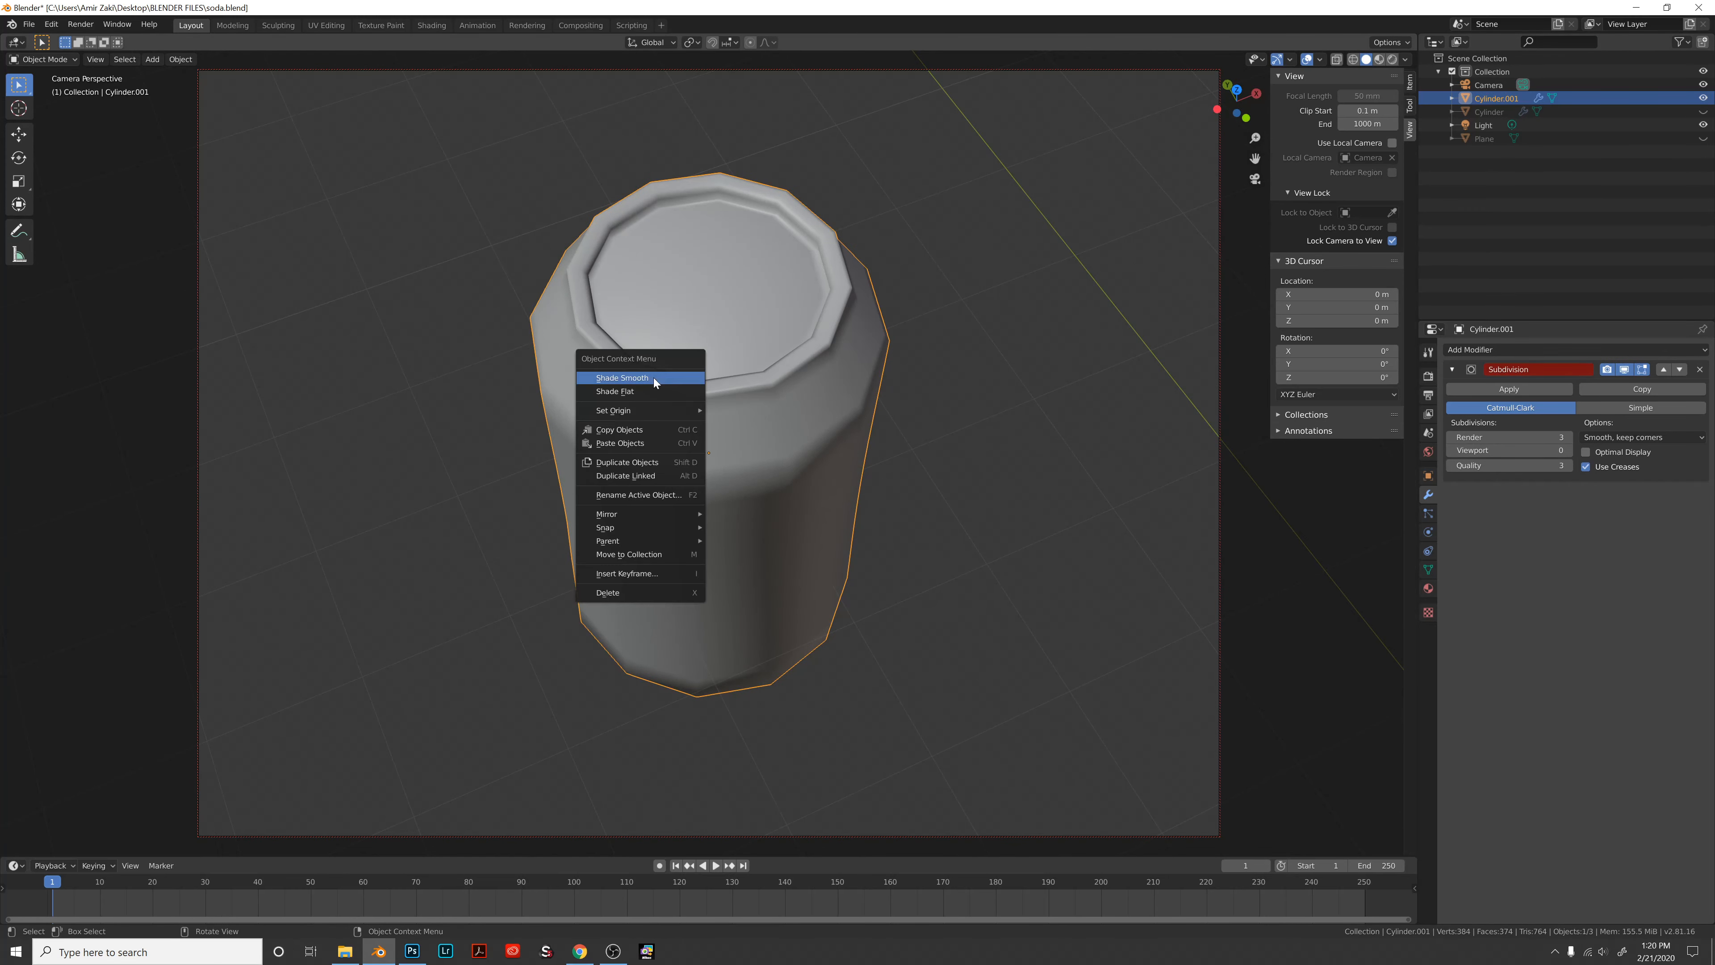
pyautogui.click(655, 393)
pyautogui.moveTo(655, 395); pyautogui.dragTo(639, 365, button='middle')
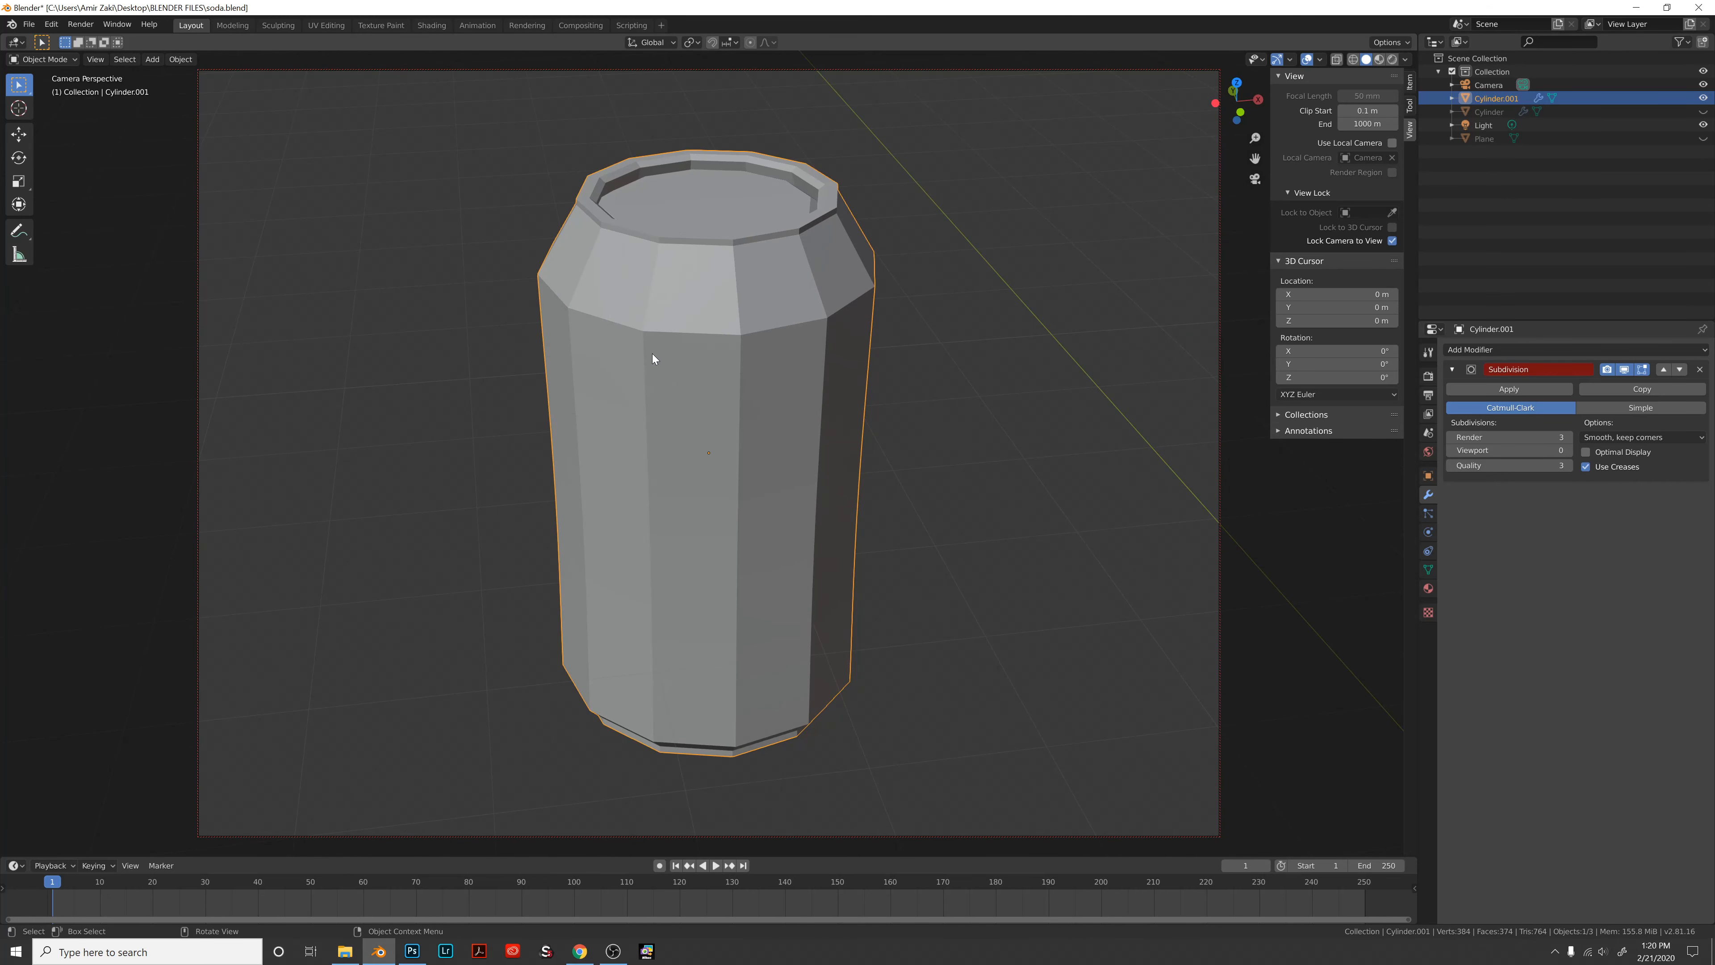
# Put the can in Edit Mode and, in the UV Editing workspace, unlink the Coke can texture from the UV editor.
pyautogui.moveTo(737, 431)
pyautogui.mouseDown(button='middle')
pyautogui.moveTo(759, 364)
pyautogui.moveTo(762, 432)
pyautogui.moveTo(519, 425)
pyautogui.moveTo(693, 453)
pyautogui.moveTo(711, 421)
pyautogui.mouseUp(button='middle')
pyautogui.press('Tab')
pyautogui.moveTo(702, 423); pyautogui.dragTo(721, 420, button='middle')
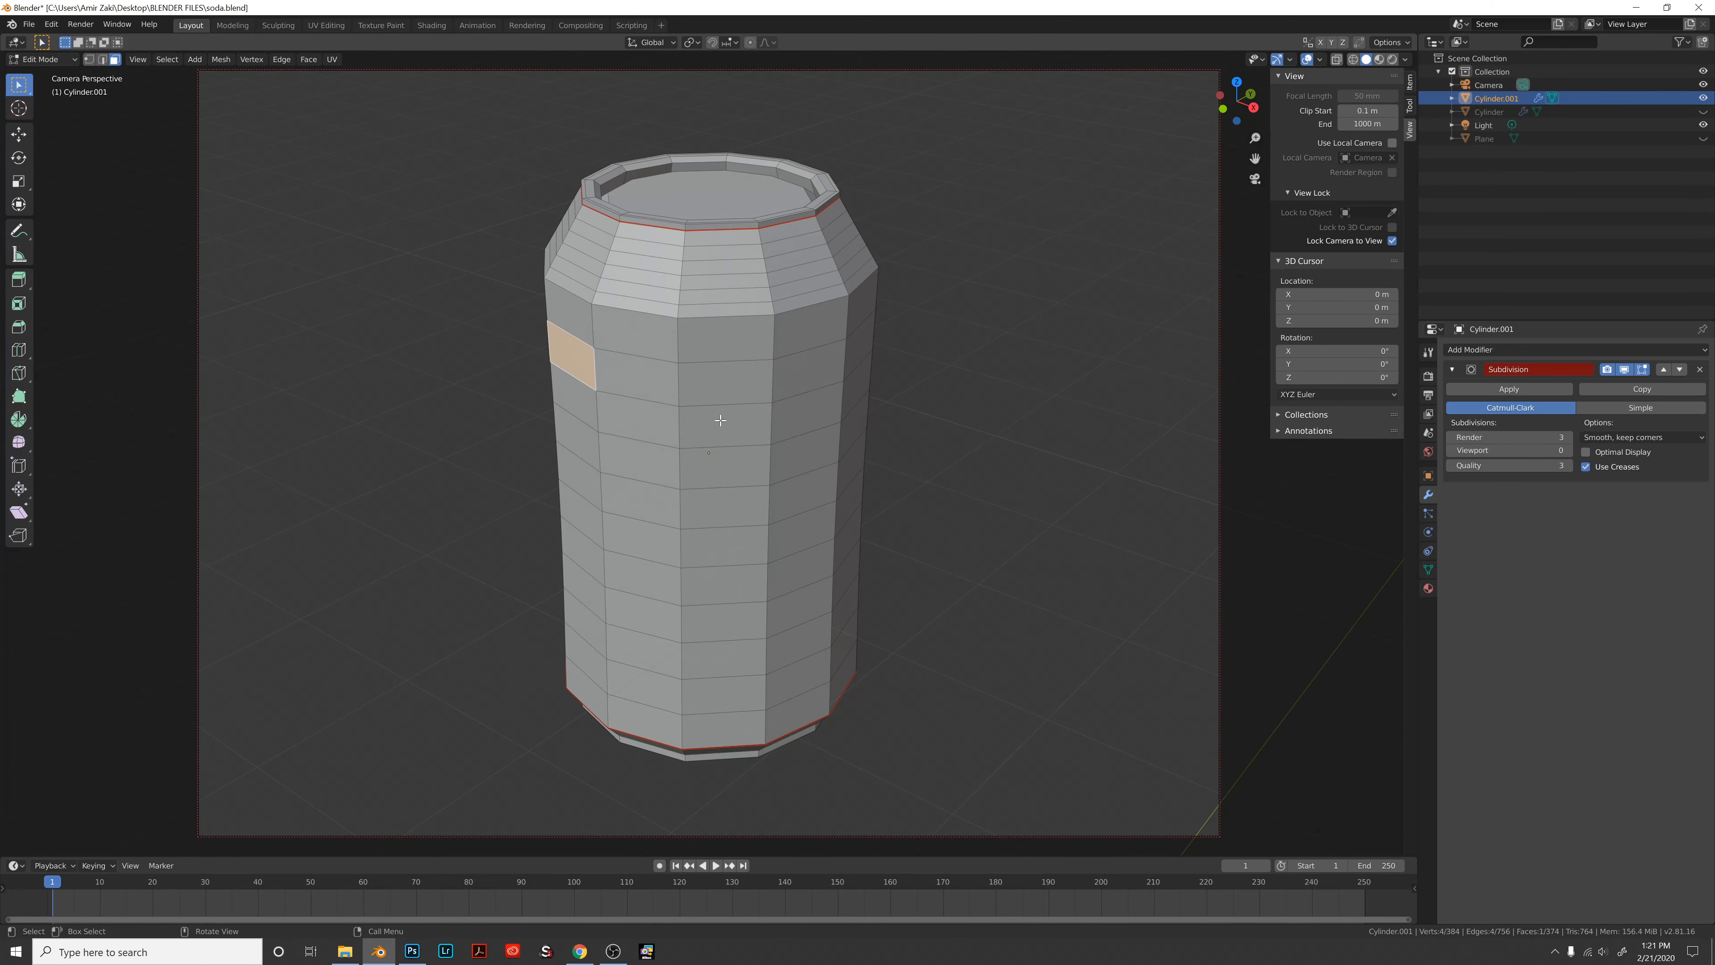
pyautogui.moveTo(785, 416); pyautogui.dragTo(788, 416, button='middle')
pyautogui.click(326, 25)
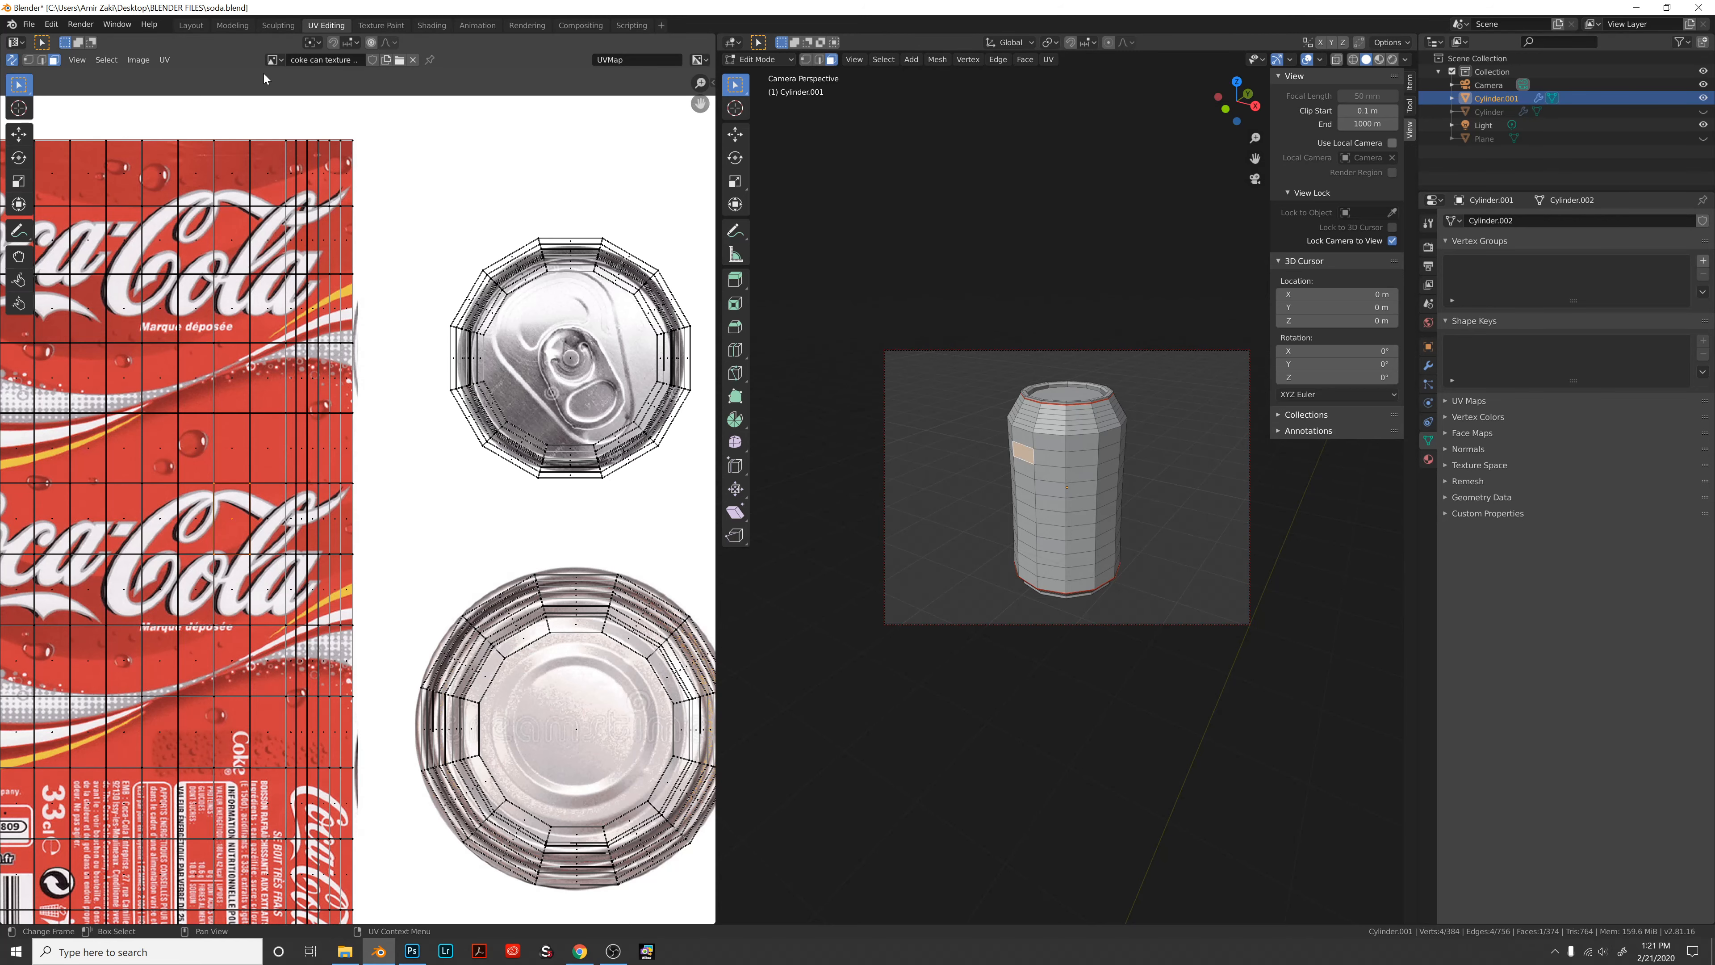
pyautogui.click(412, 59)
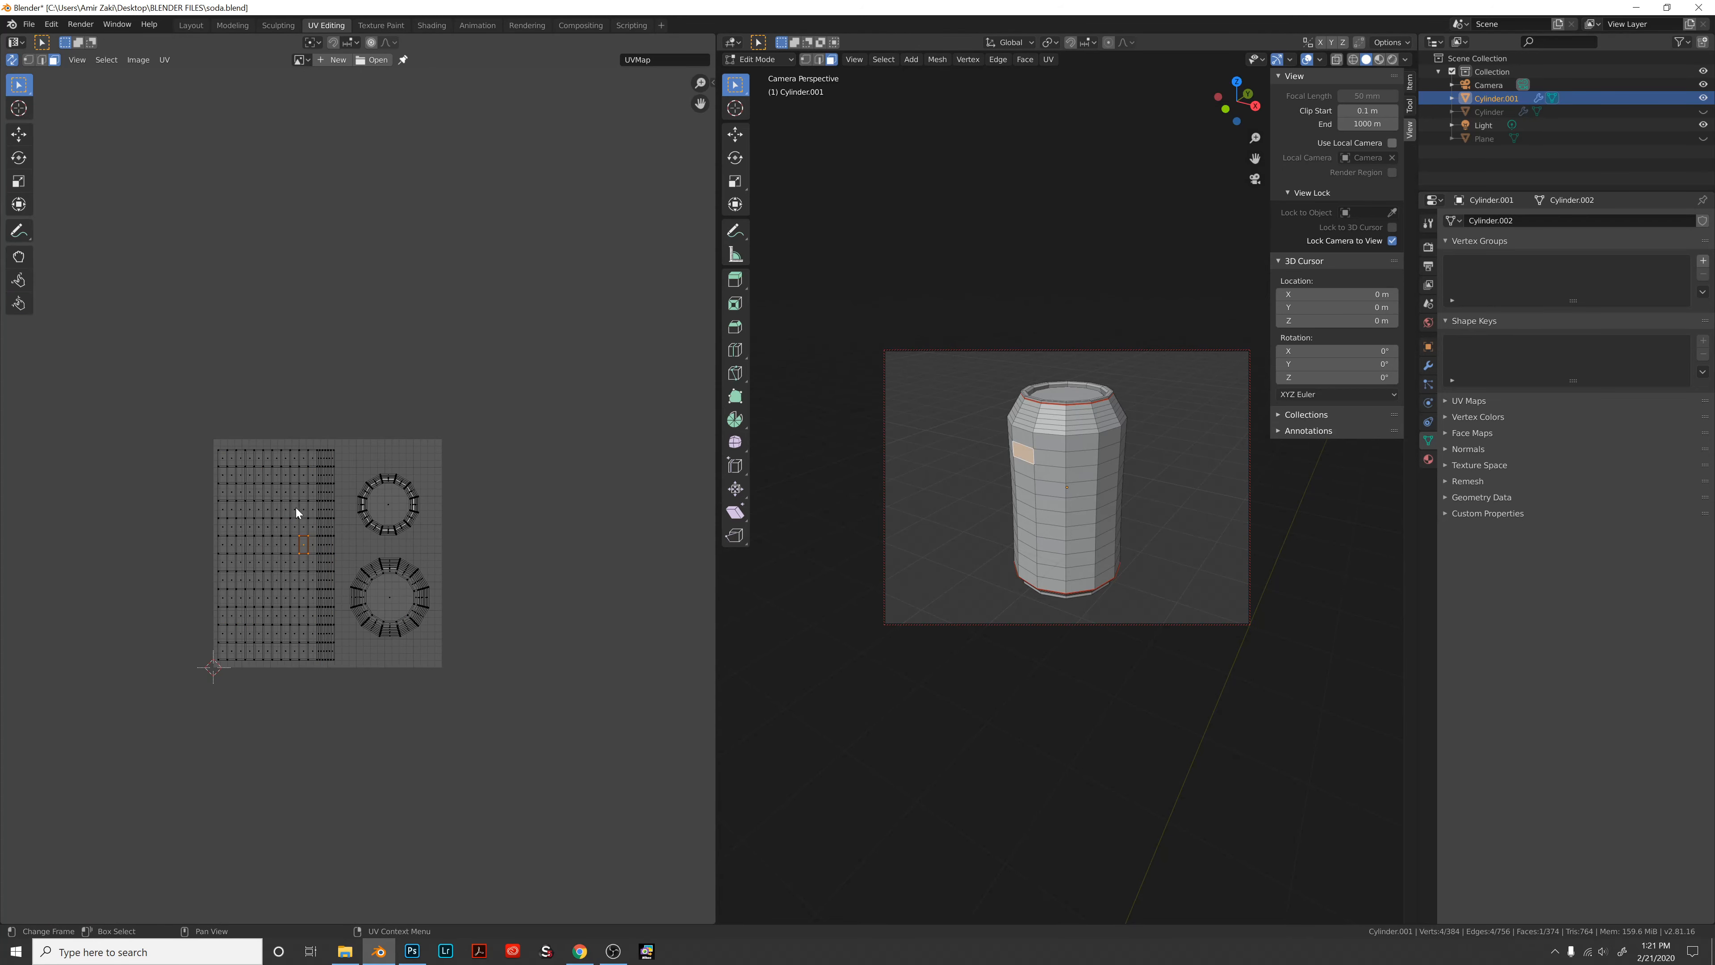
pyautogui.scroll(4, 579, 550)
pyautogui.moveTo(491, 545); pyautogui.dragTo(565, 447, button='middle')
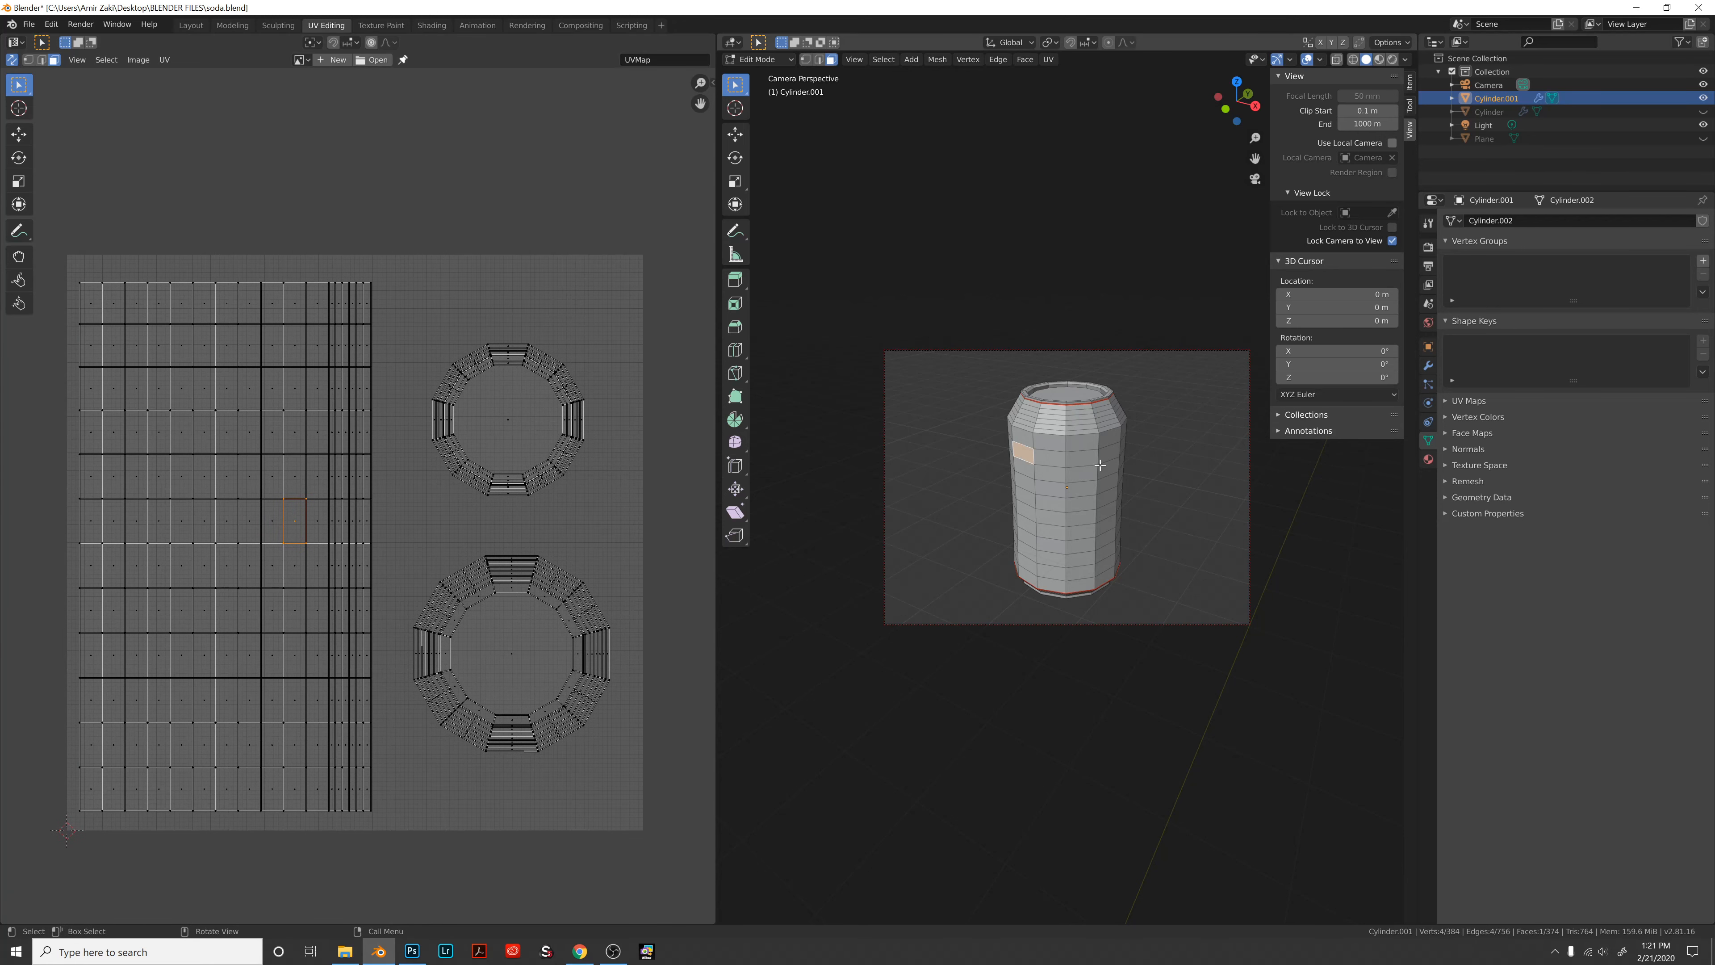
# Turn off Lock Camera to View and frame the can freely outside the camera view.
pyautogui.moveTo(1073, 481); pyautogui.dragTo(1063, 481, button='middle')
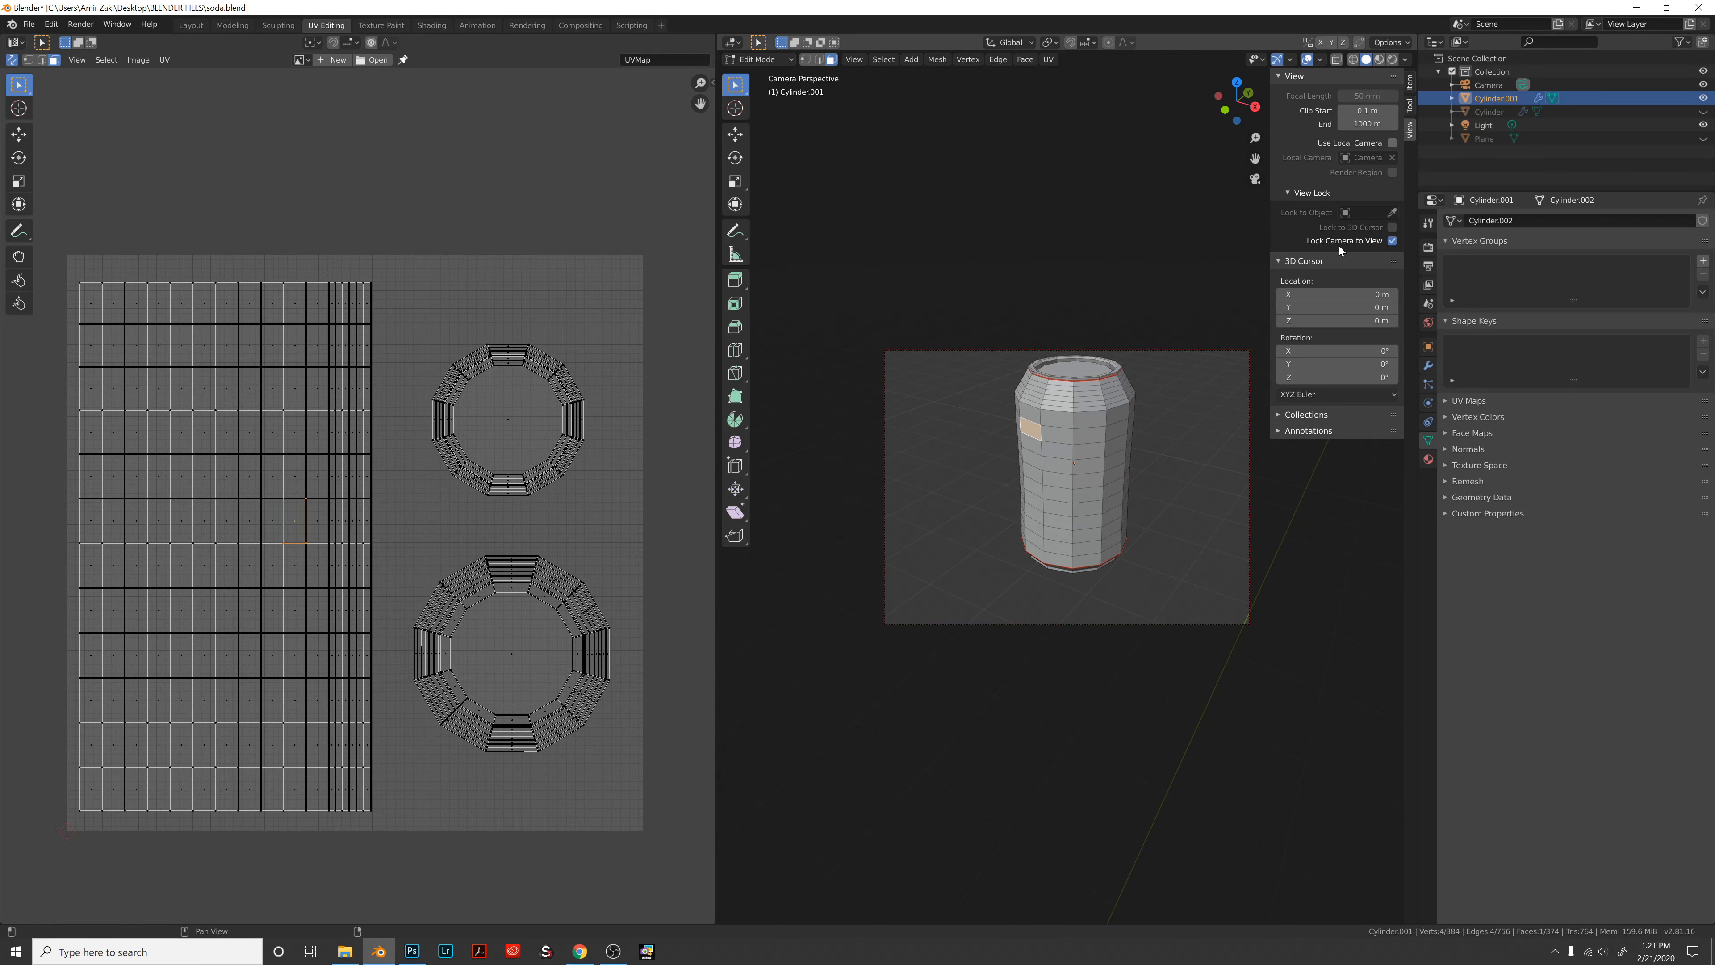
pyautogui.click(1390, 242)
pyautogui.moveTo(1084, 525); pyautogui.dragTo(1088, 527, button='middle')
pyautogui.click(746, 536)
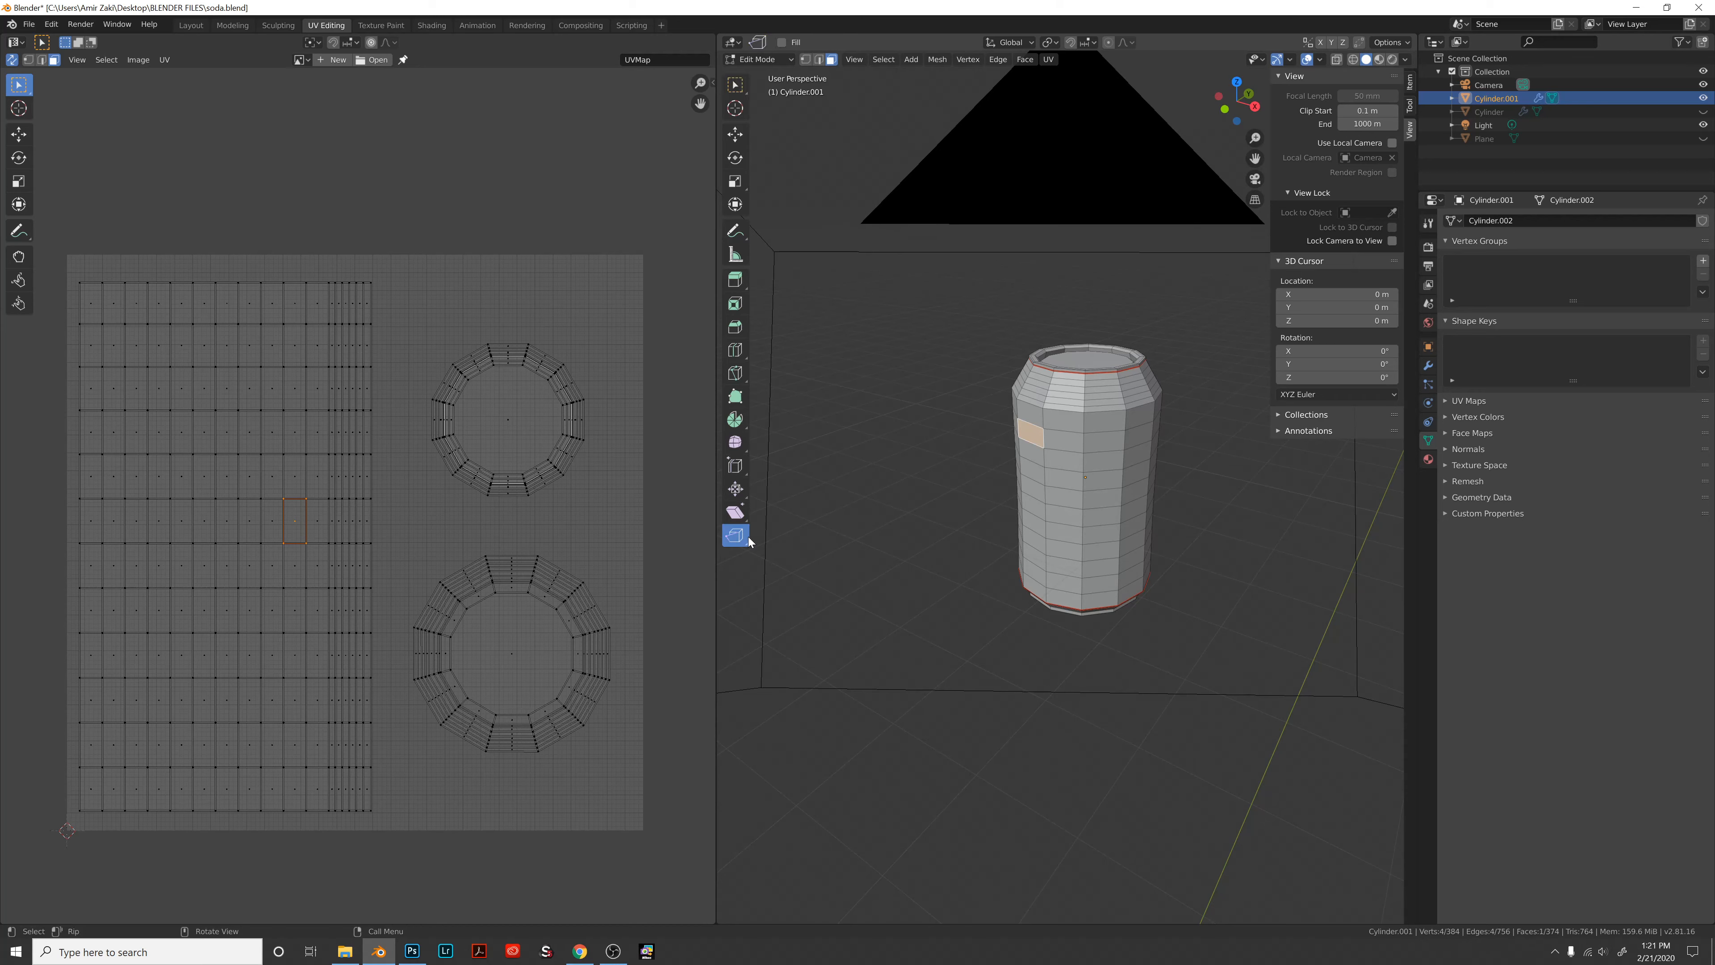
pyautogui.scroll(2, 865, 535)
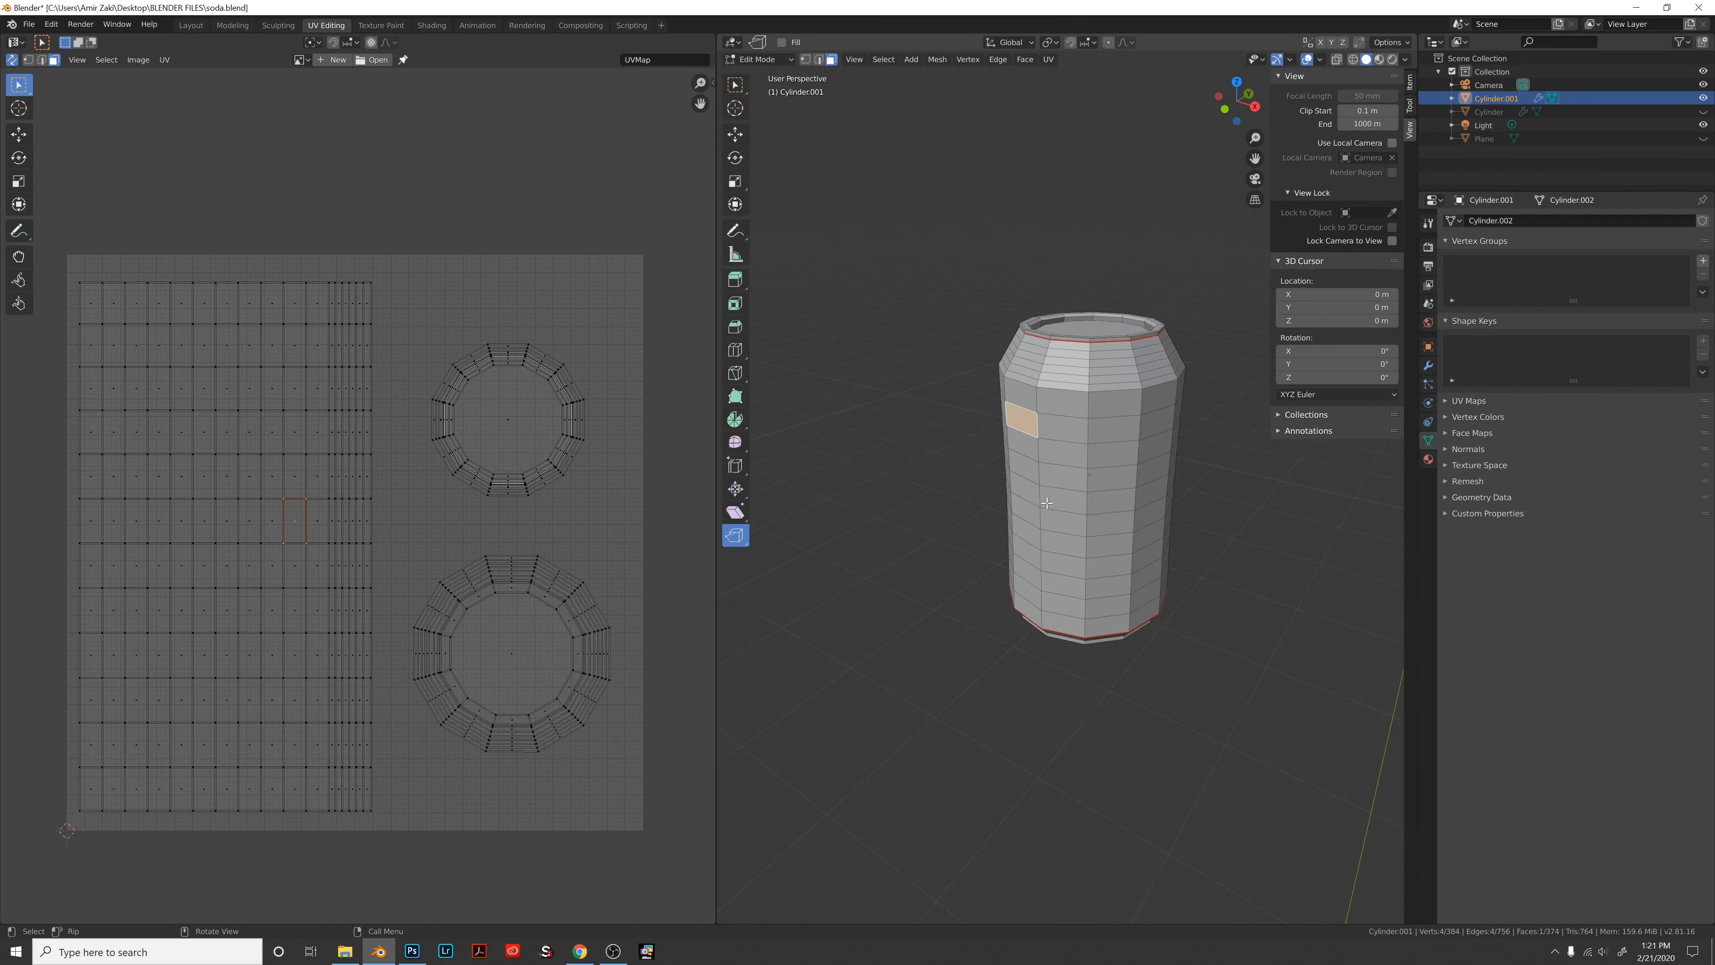
pyautogui.press('KP_Decimal')
pyautogui.scroll(-8, 946, 518)
pyautogui.scroll(-3, 946, 518)
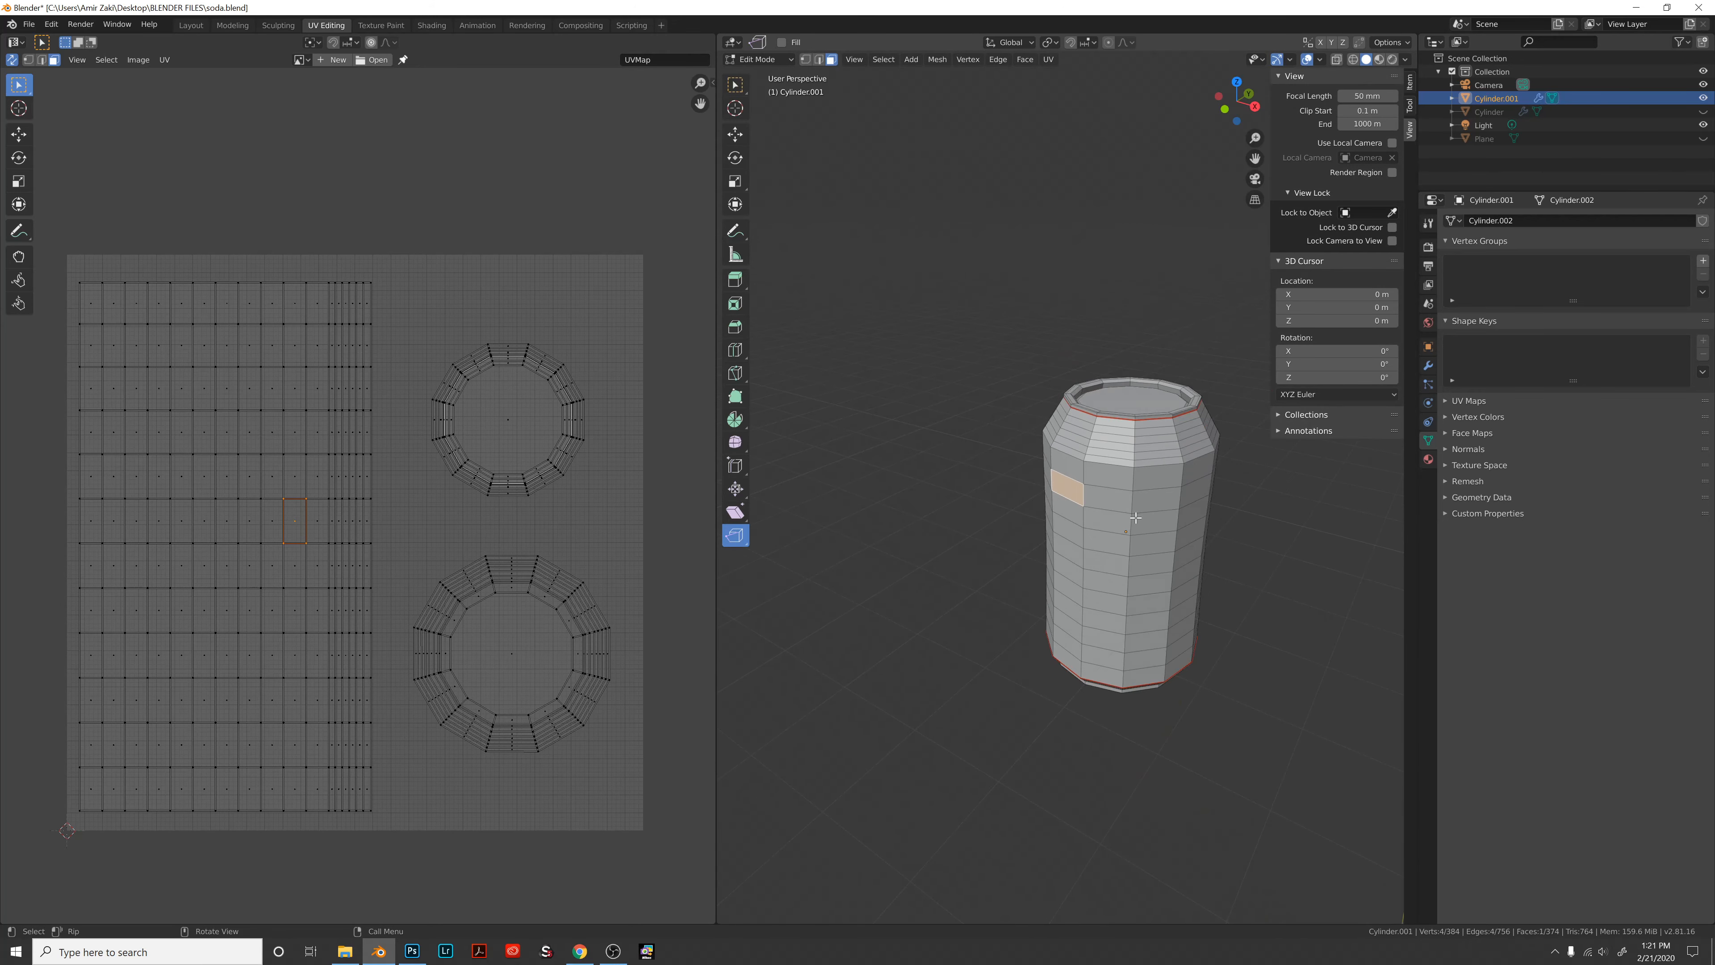
# Examine the seams around the can's top and bottom edges and down its side, and the Mark Seam option.
pyautogui.moveTo(1167, 499); pyautogui.dragTo(1093, 456, button='middle')
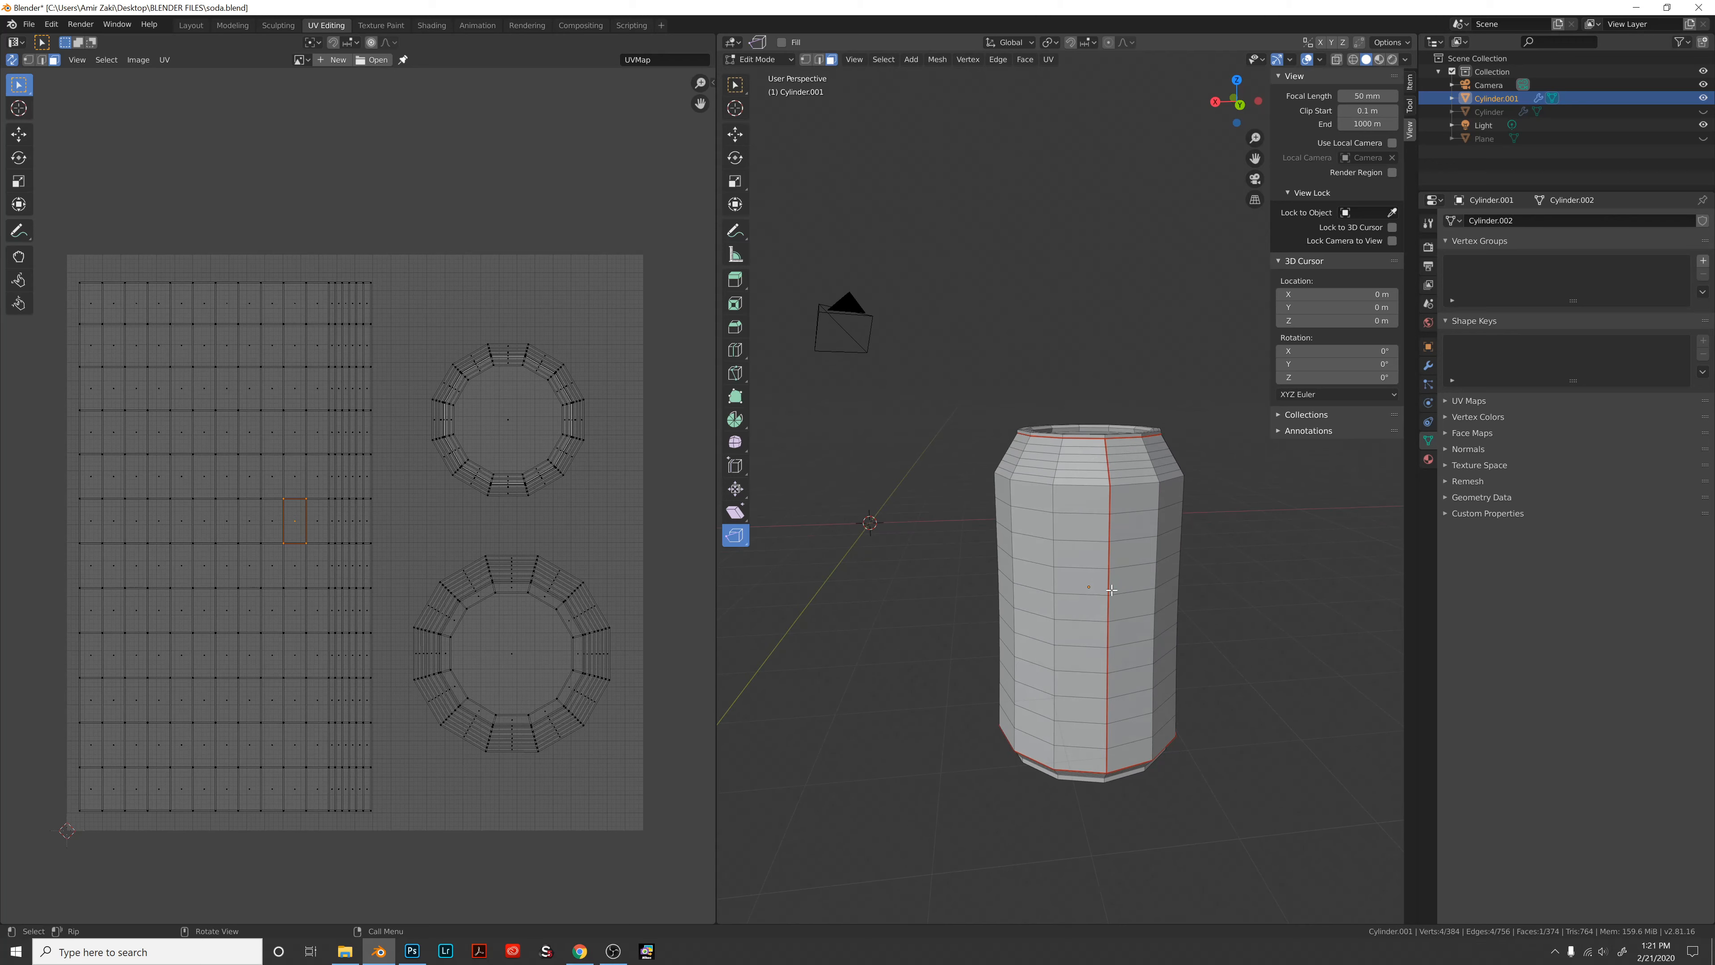
pyautogui.moveTo(1110, 522); pyautogui.dragTo(1181, 520, button='middle')
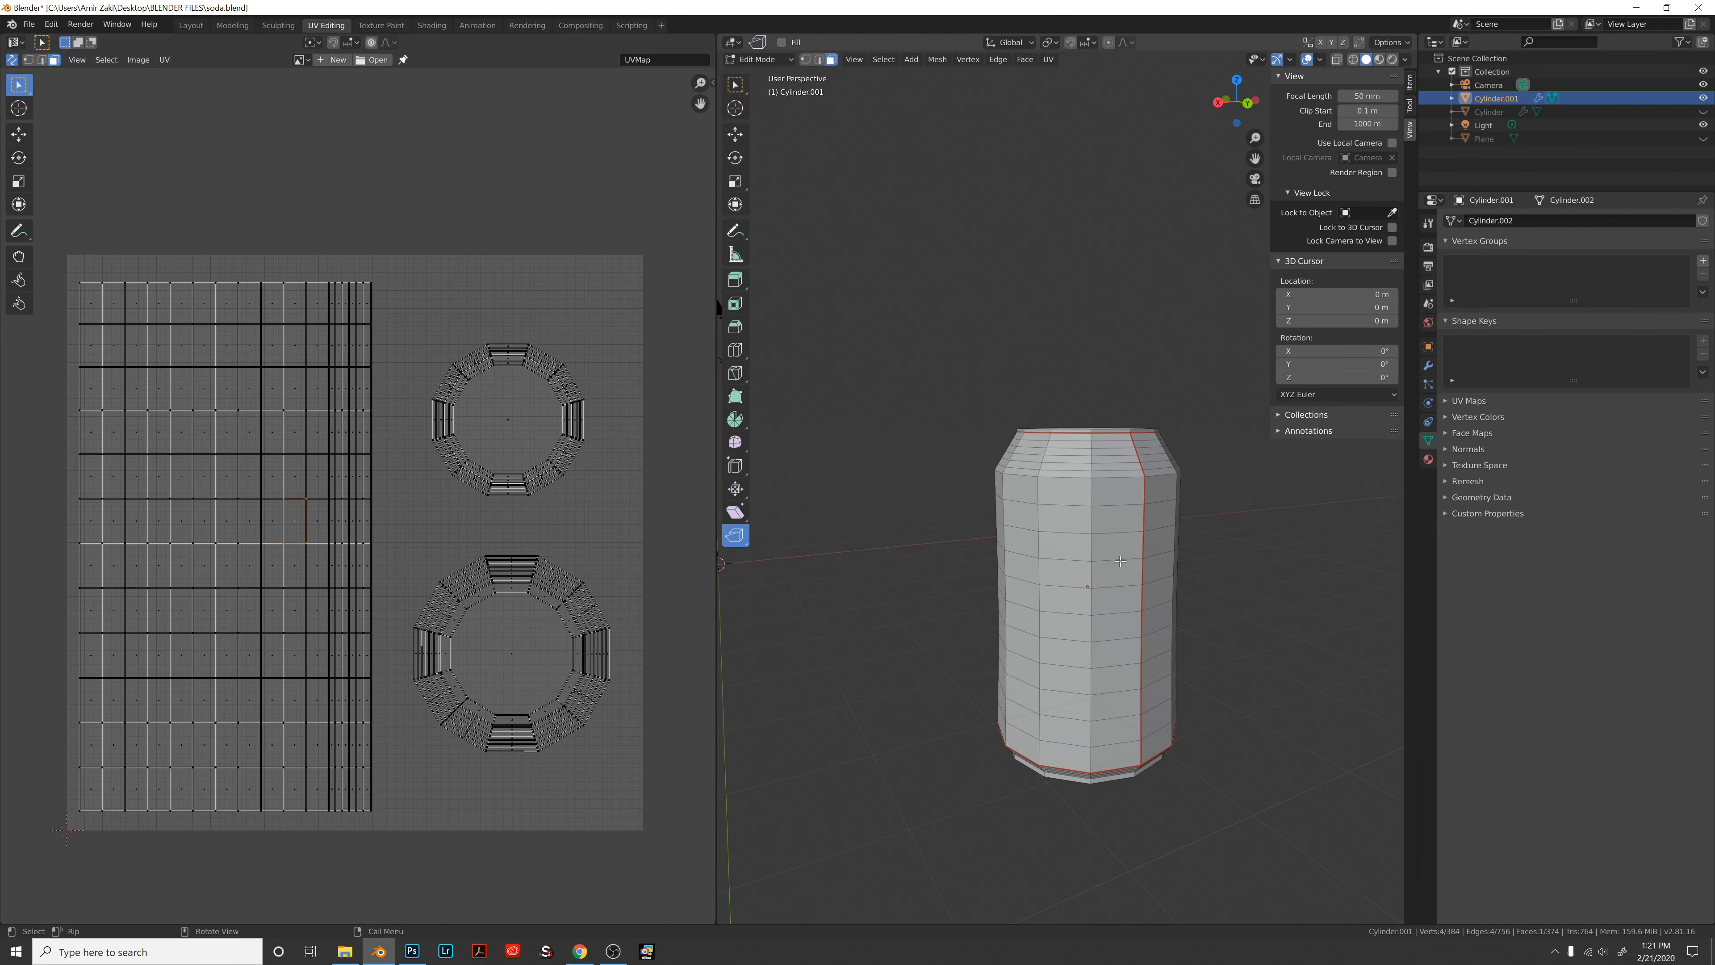
pyautogui.moveTo(1122, 571); pyautogui.dragTo(1101, 602, button='middle')
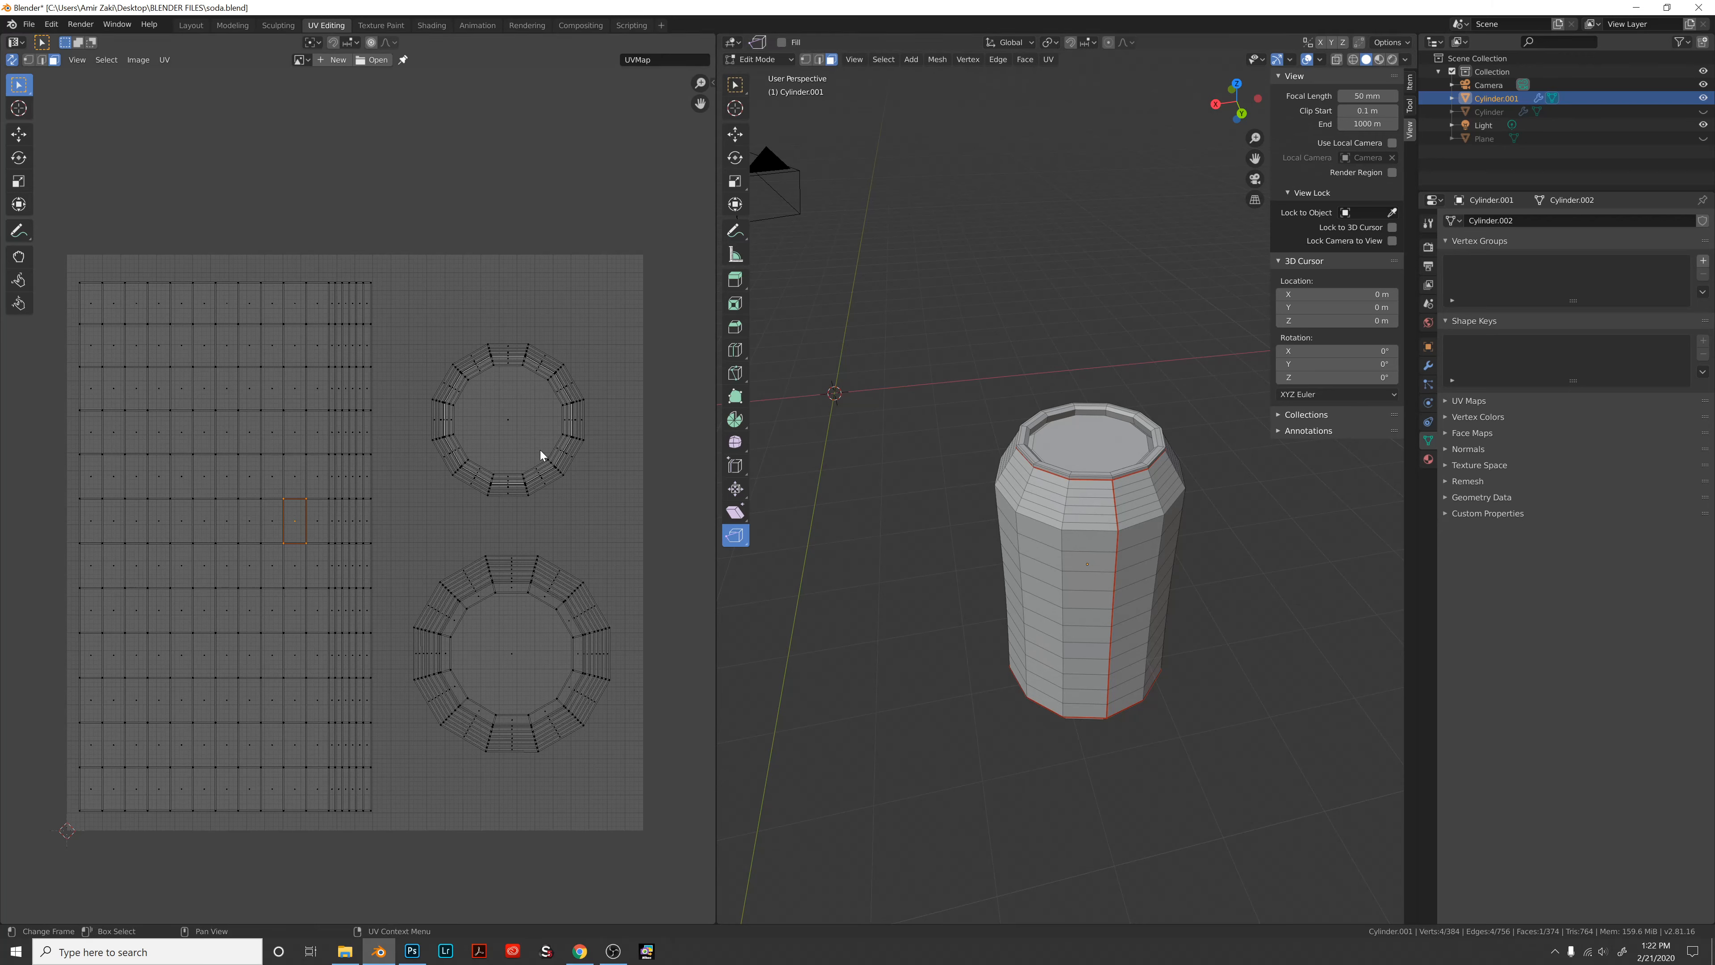
pyautogui.moveTo(1076, 504); pyautogui.dragTo(1097, 491, button='middle')
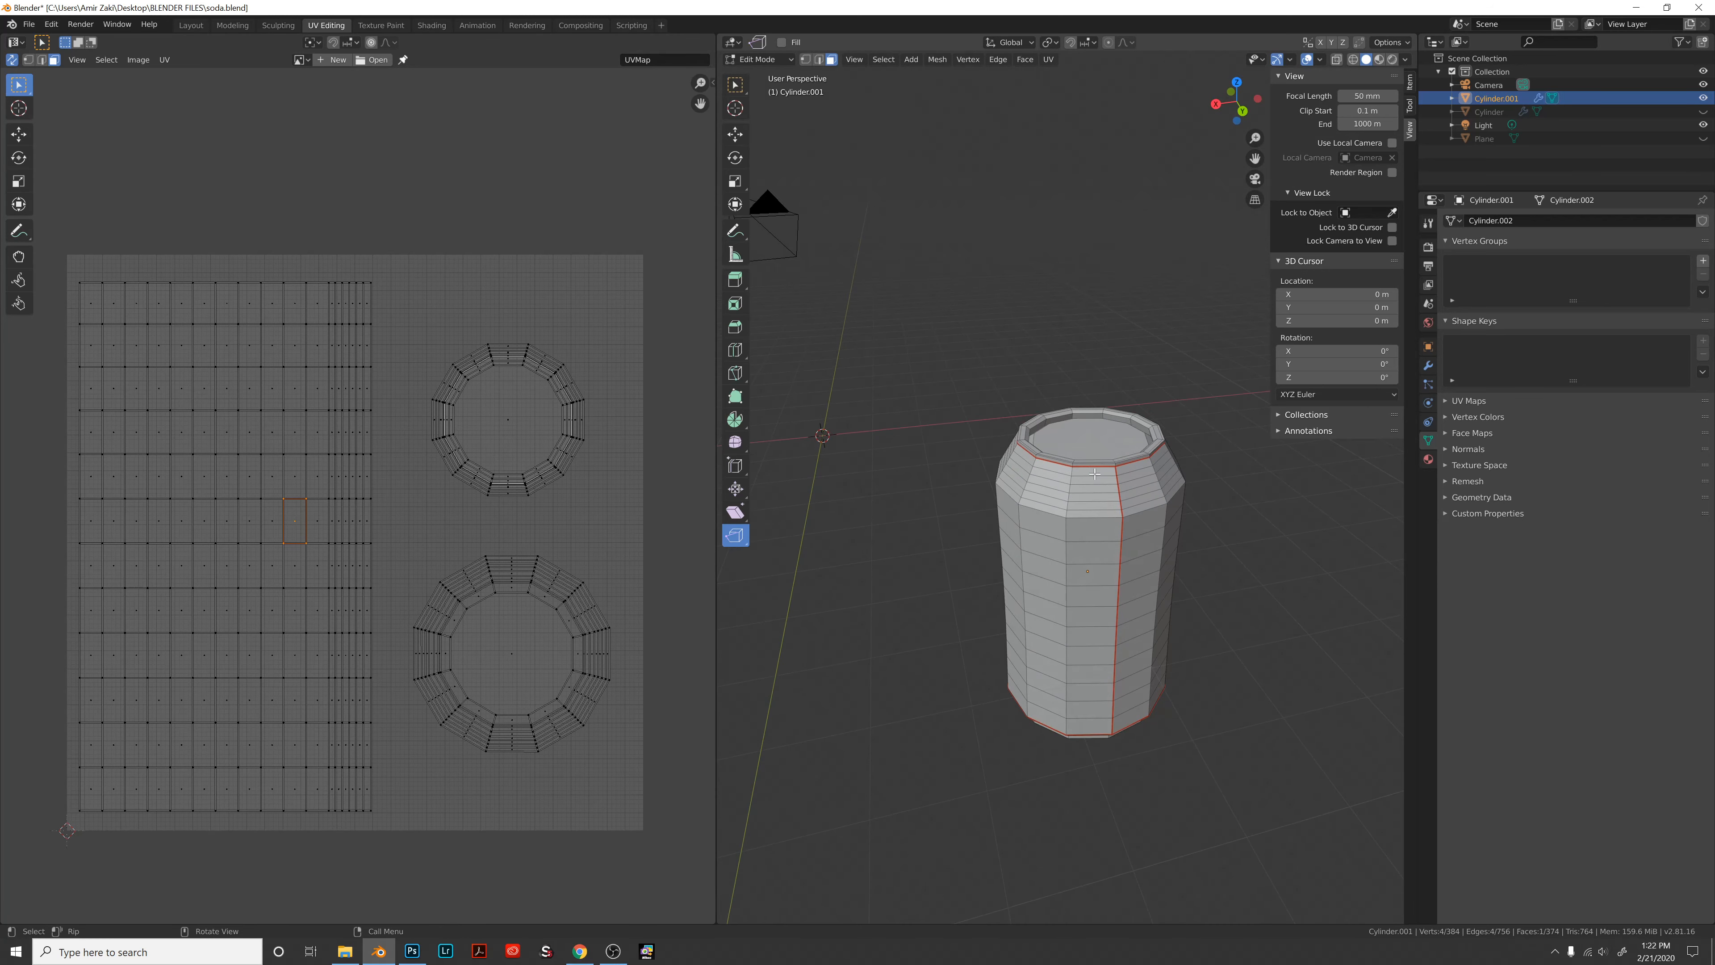
pyautogui.press('u')
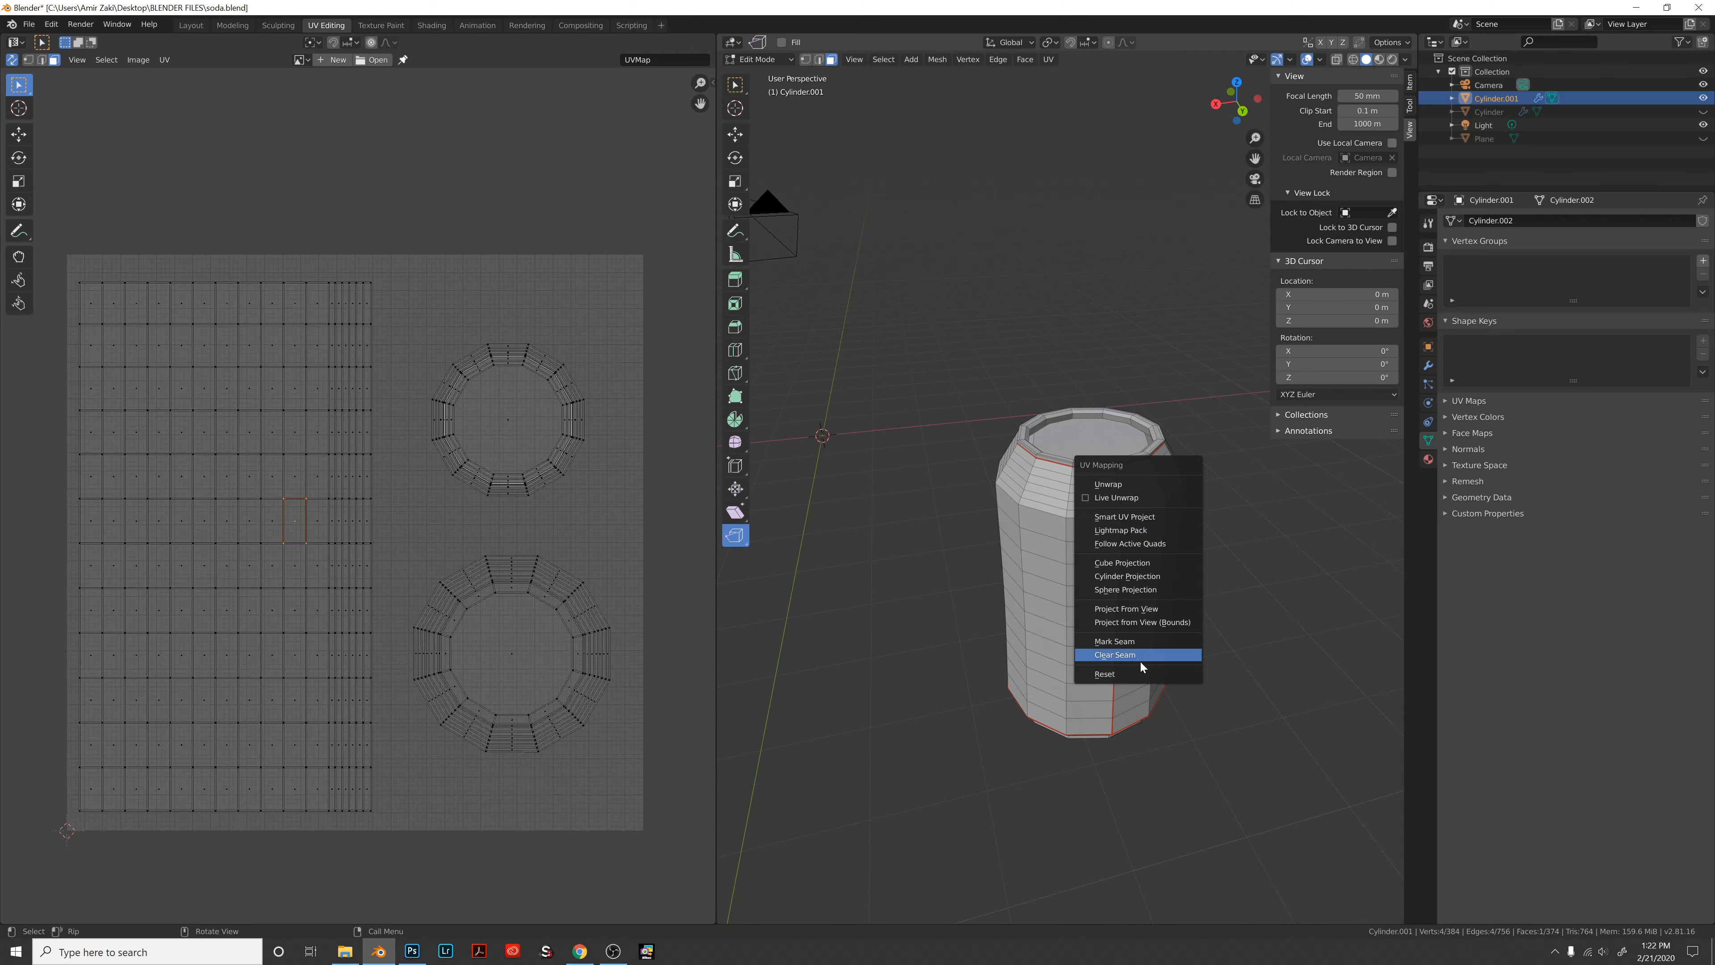
pyautogui.click(1123, 640)
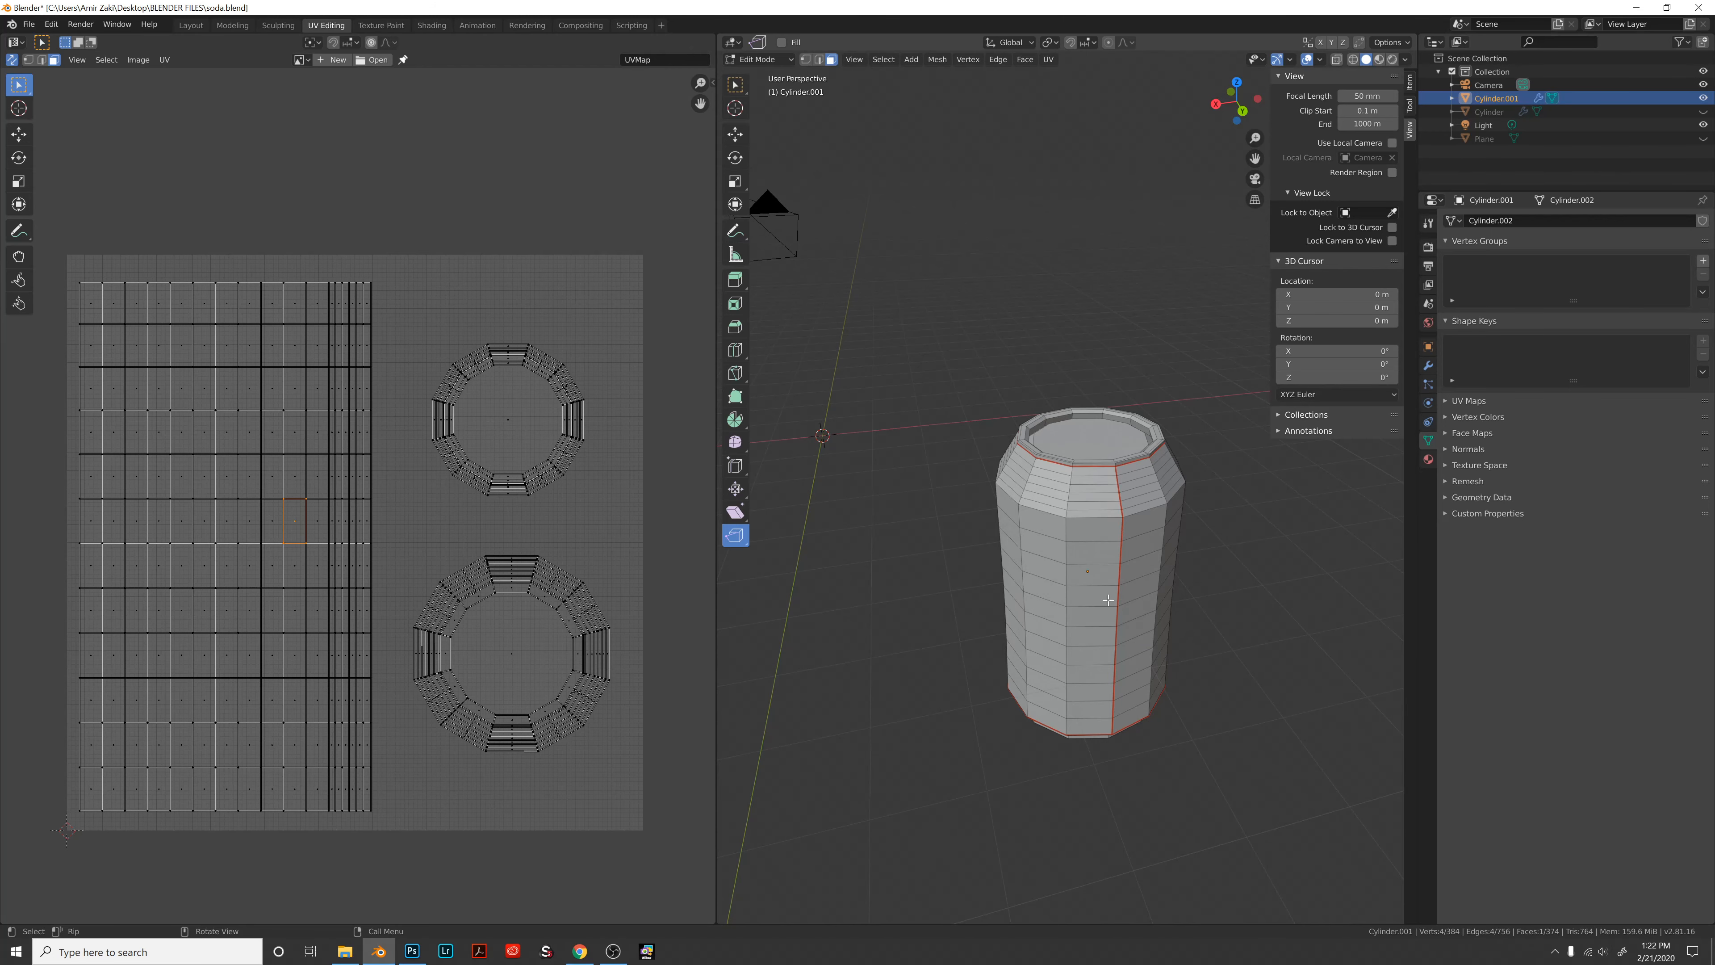
# Select all of the can's faces and review the available UV operations alongside the can's UV layout.
pyautogui.press('a')
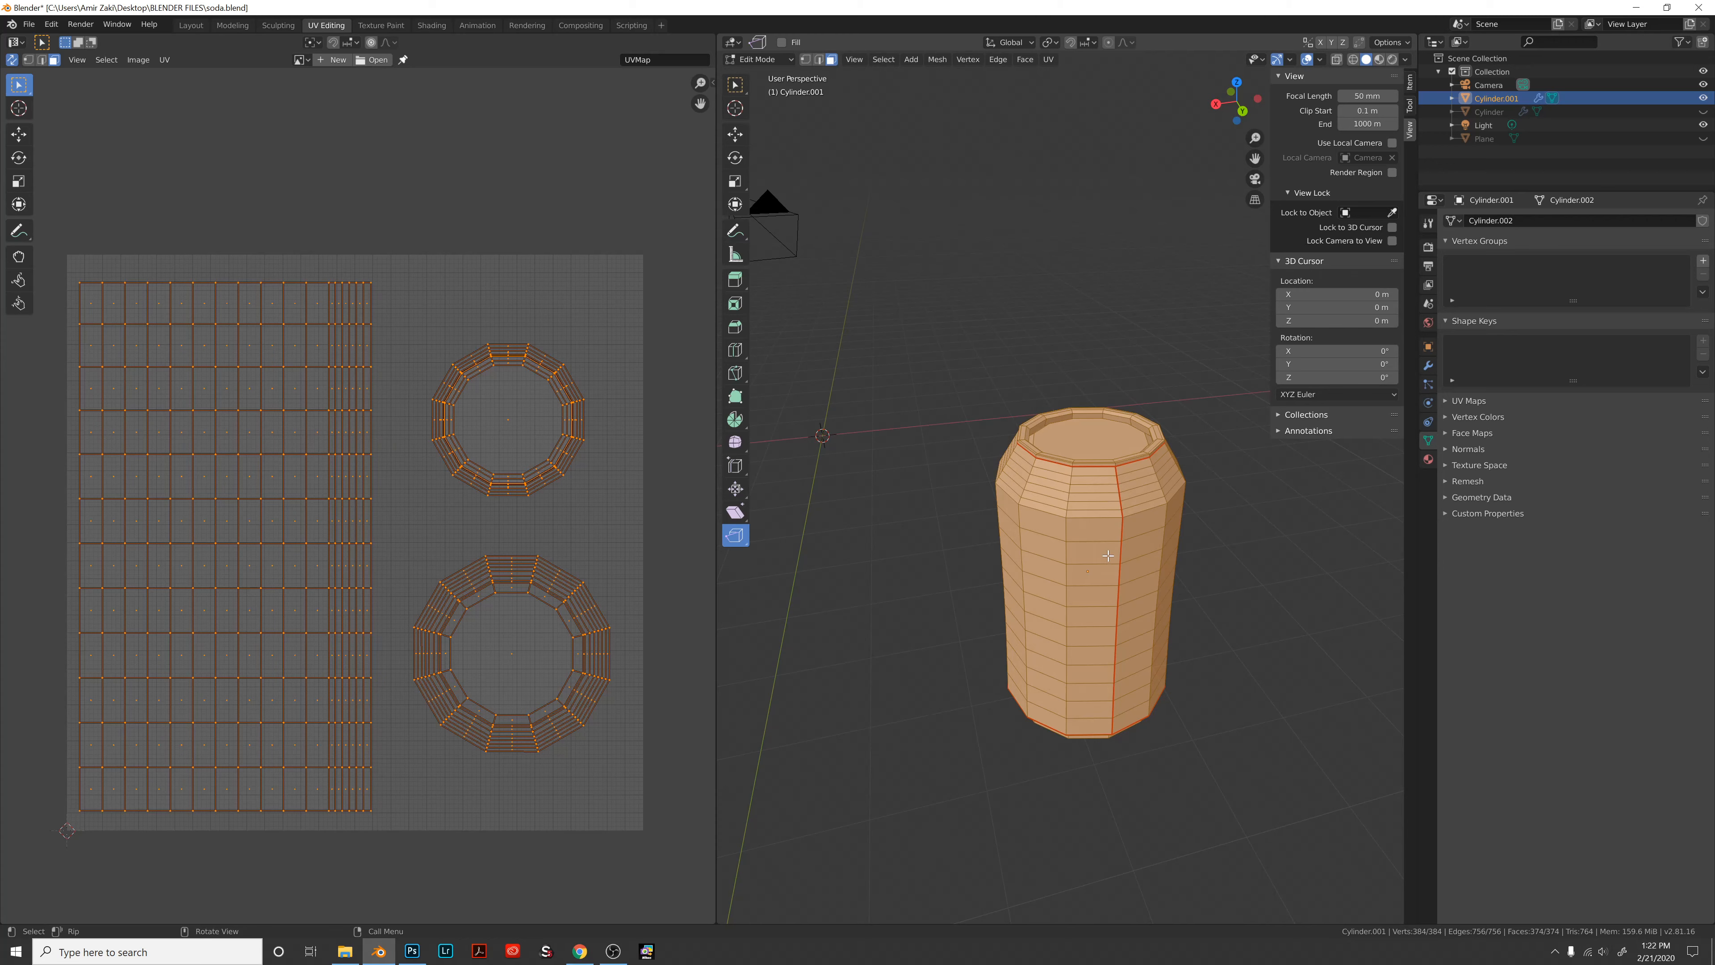
pyautogui.press('u')
pyautogui.hotkey('alt', 'a')
pyautogui.moveTo(1081, 578); pyautogui.dragTo(1136, 552, button='middle')
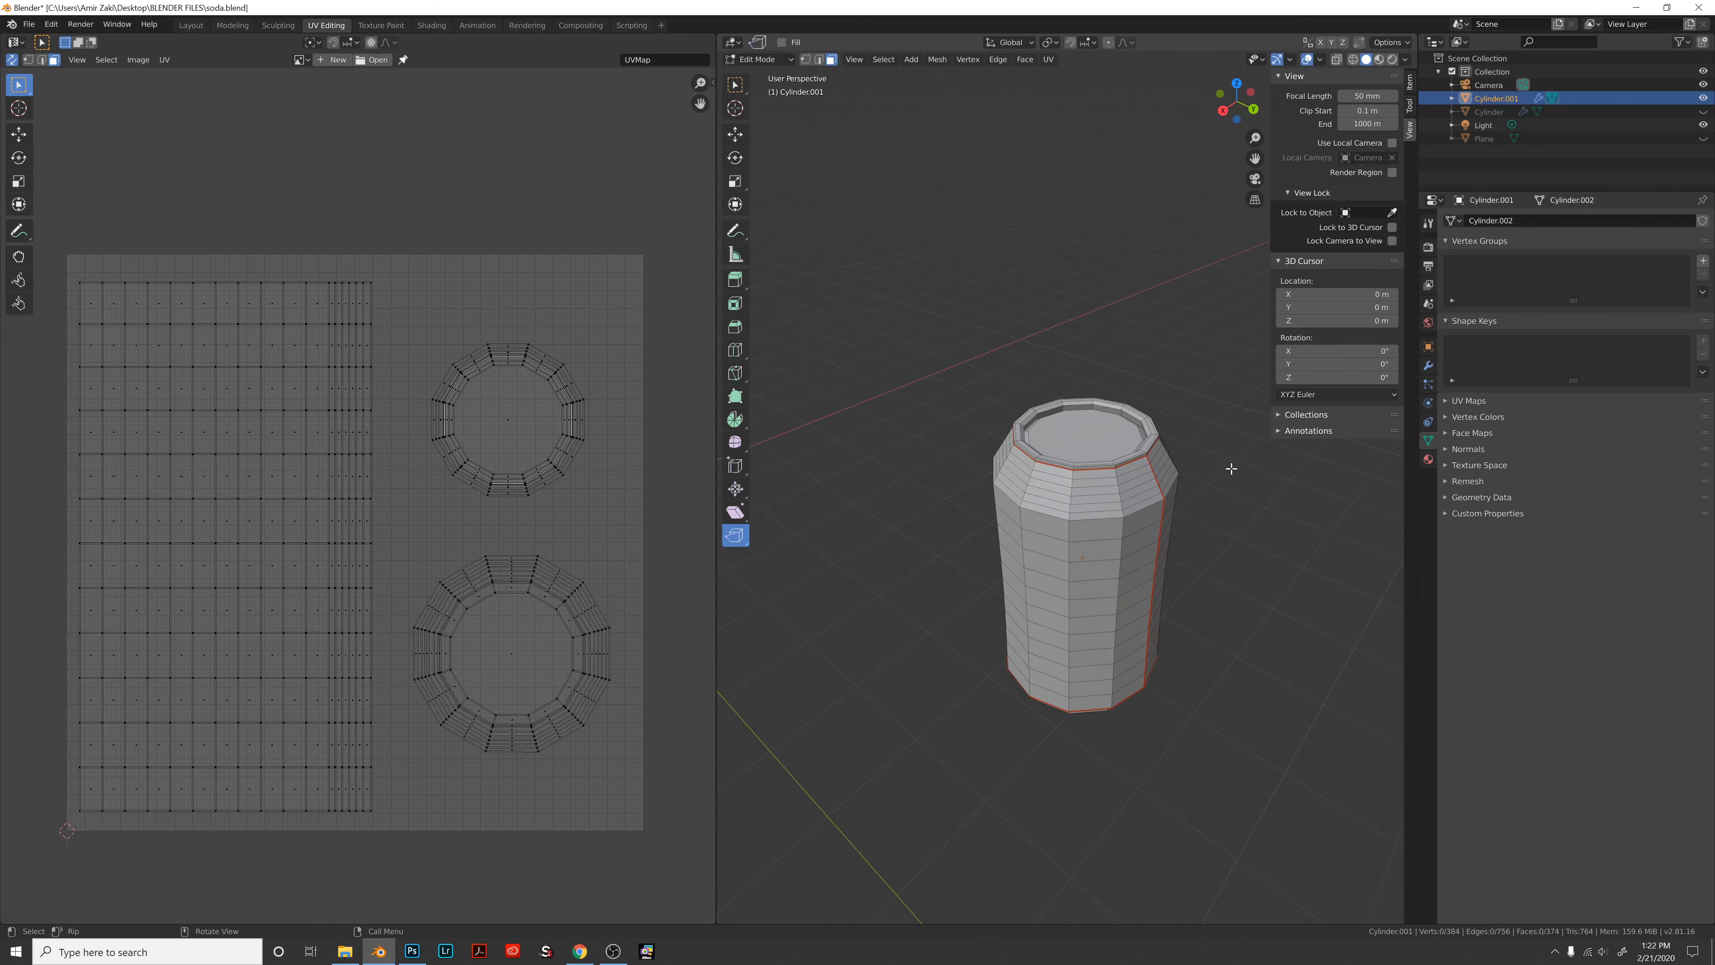
pyautogui.press('a')
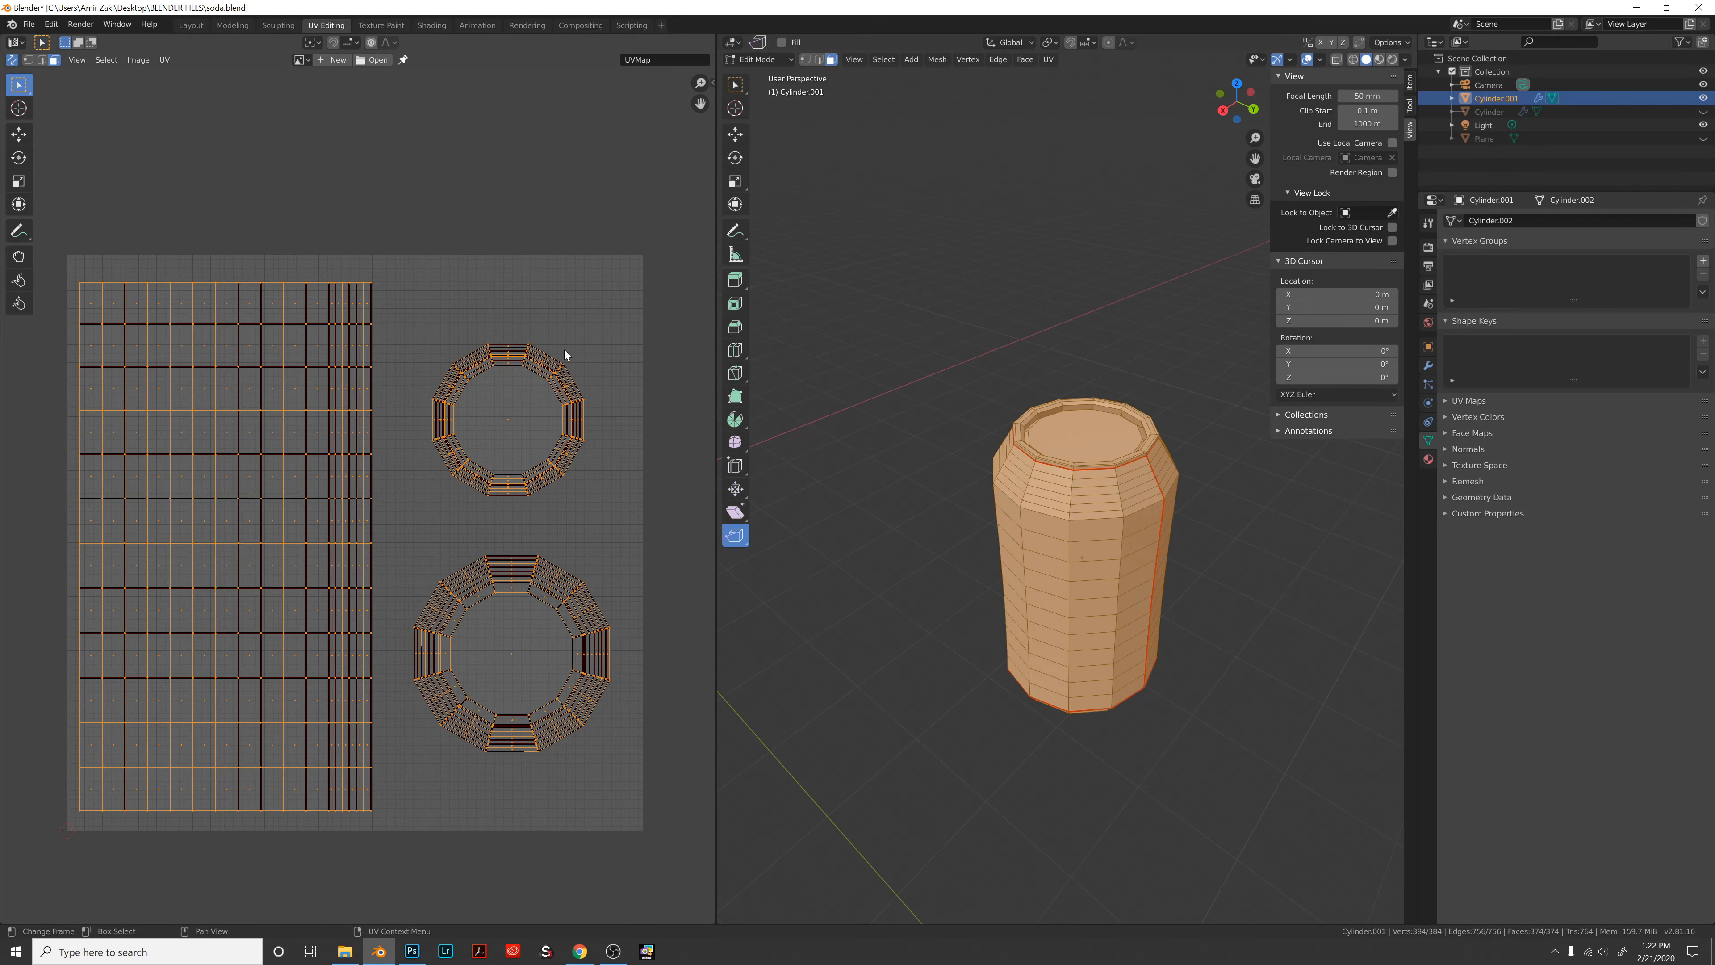
pyautogui.click(165, 61)
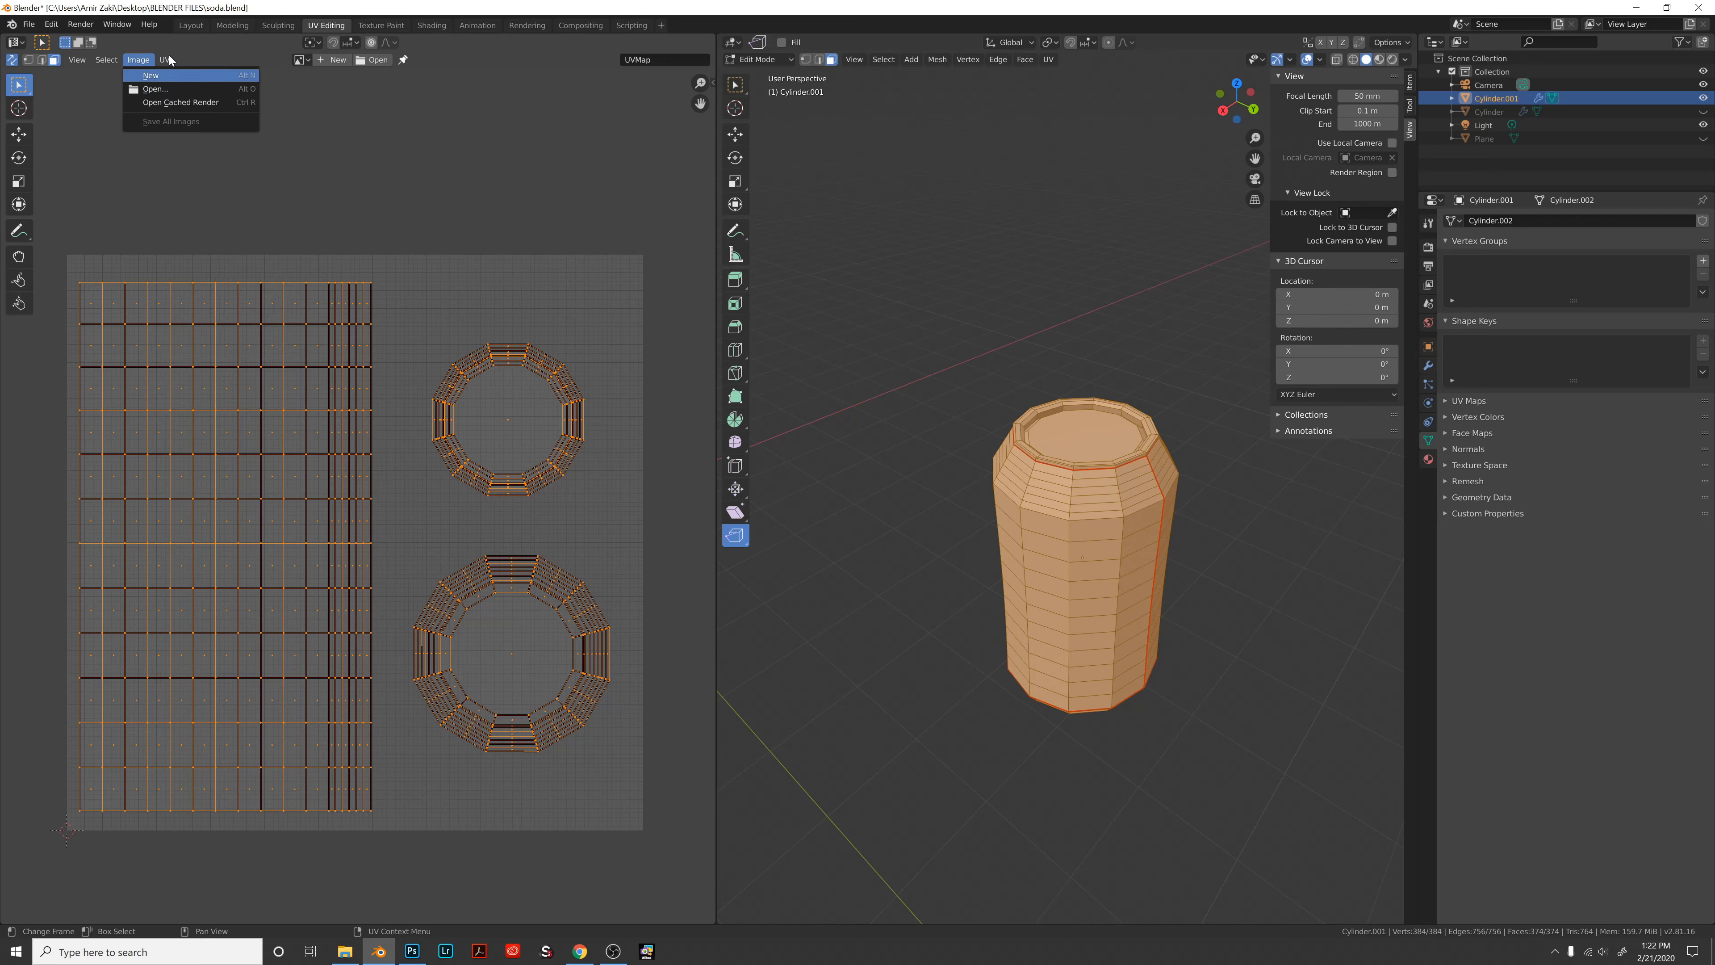
pyautogui.click(167, 60)
pyautogui.click(165, 59)
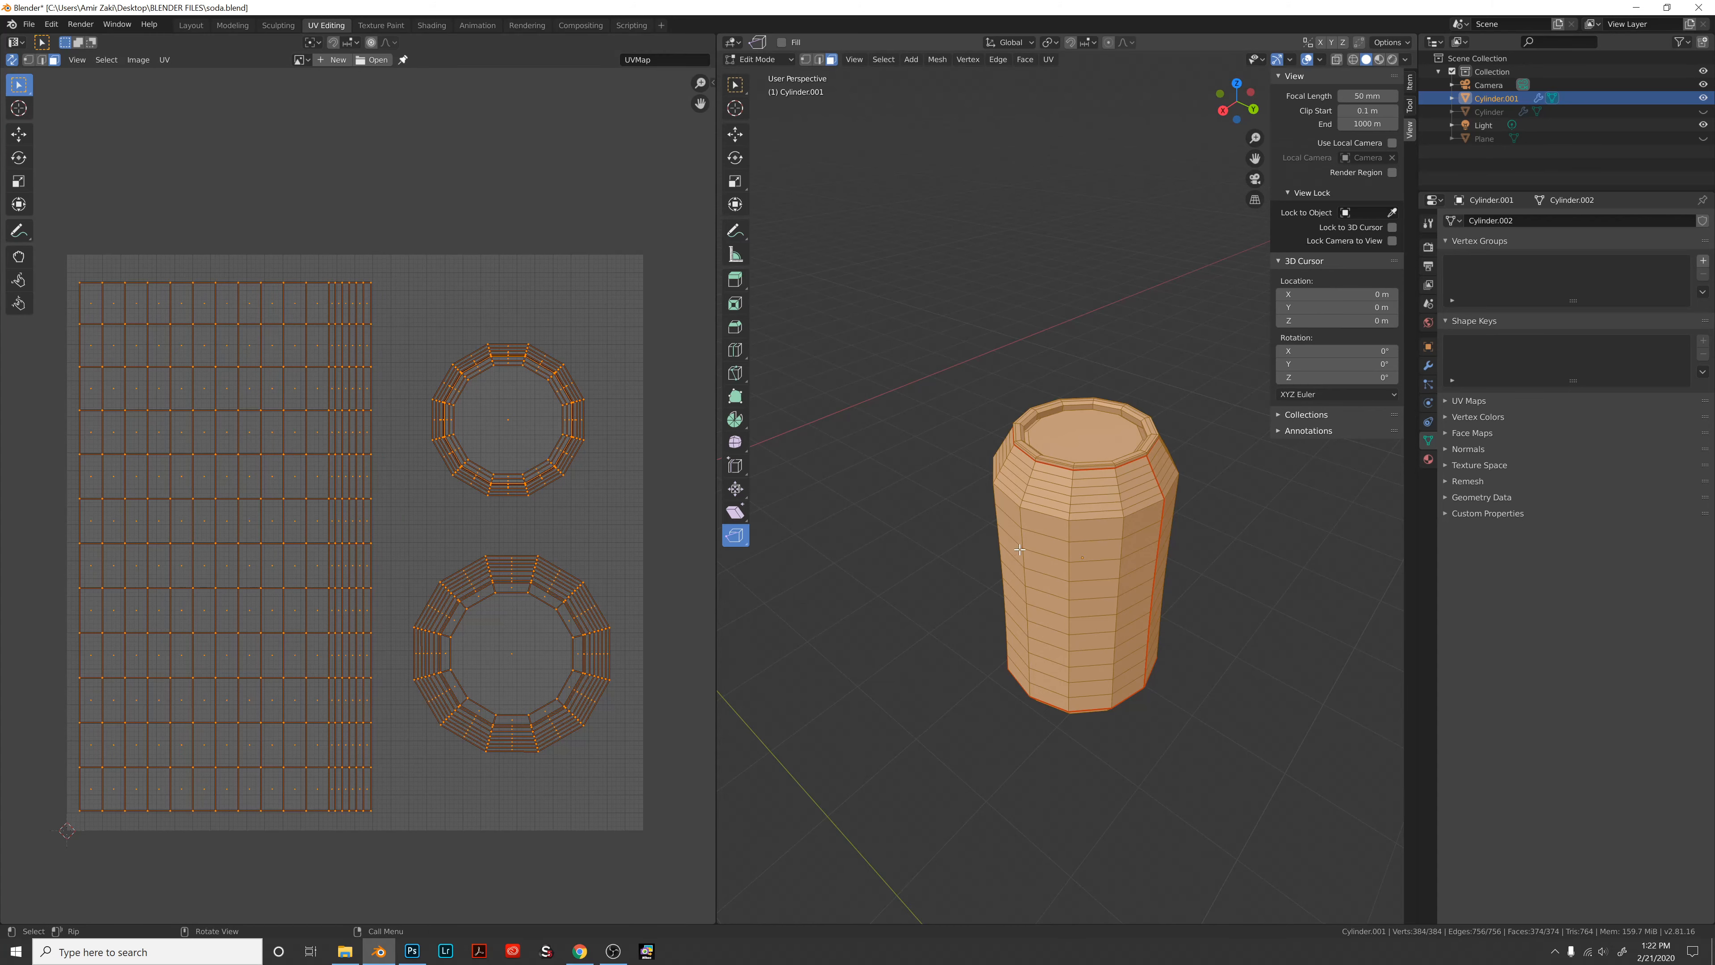
pyautogui.moveTo(1030, 556); pyautogui.dragTo(1034, 552, button='middle')
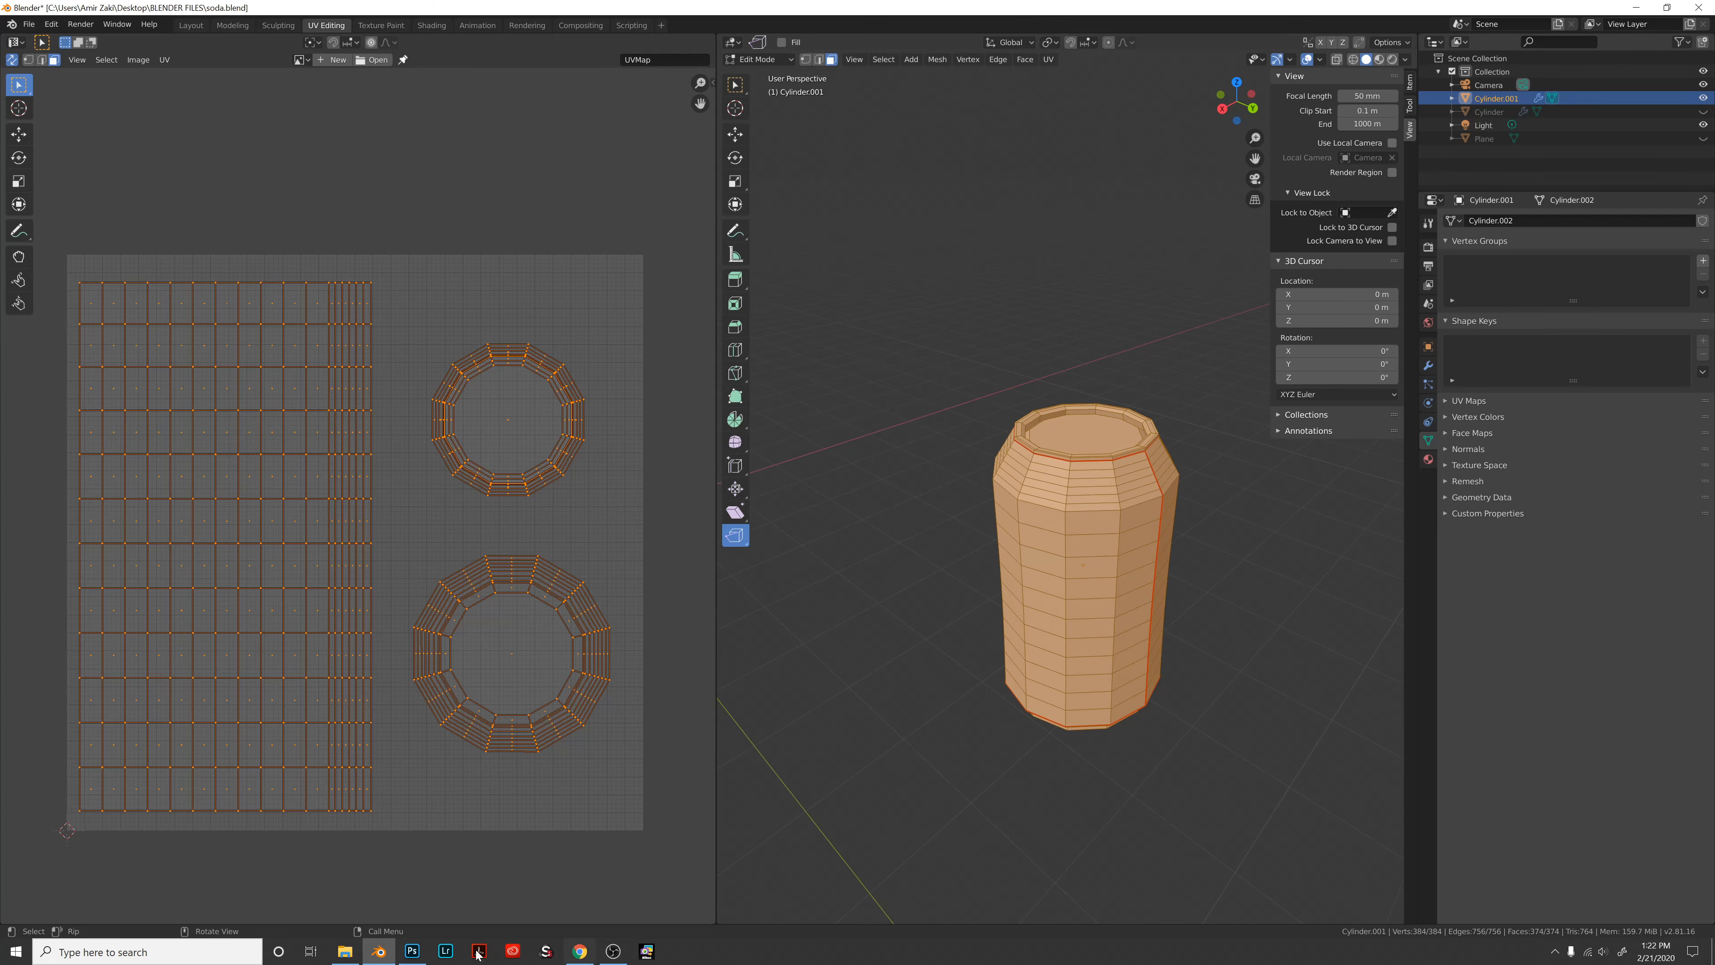
# Switch to Photoshop and place the Coke can texture in coke can uv layout.png, filling the canvas beneath the UV layout layer.
pyautogui.click(412, 951)
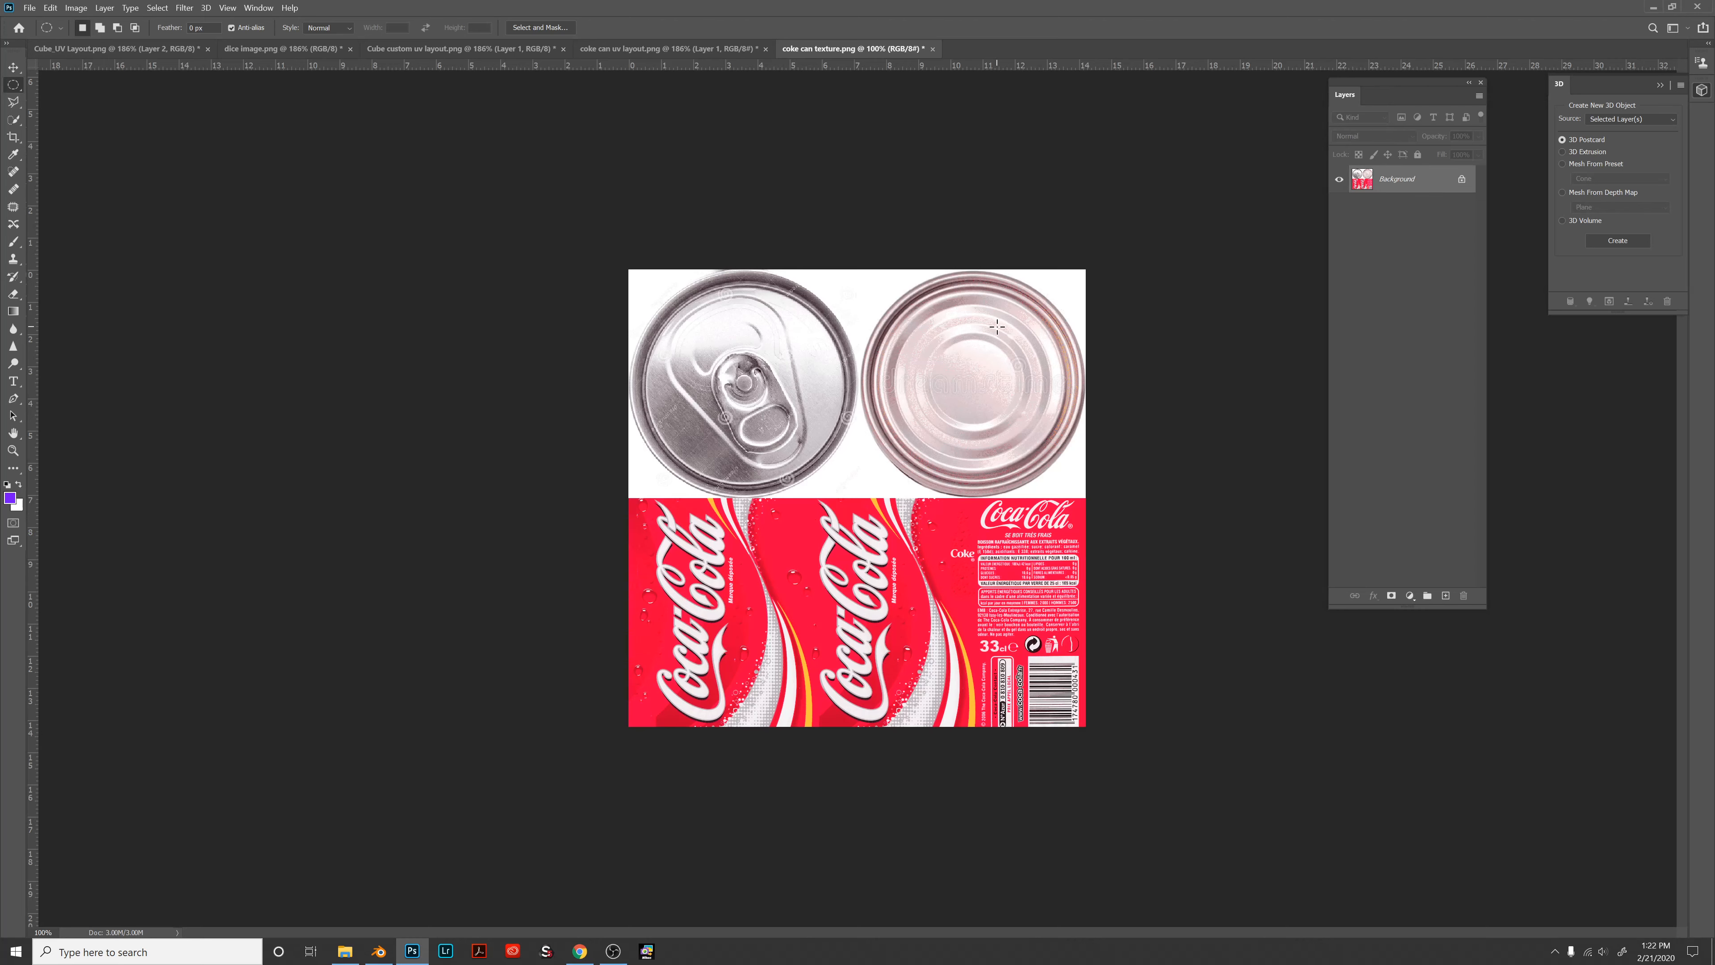
pyautogui.click(661, 54)
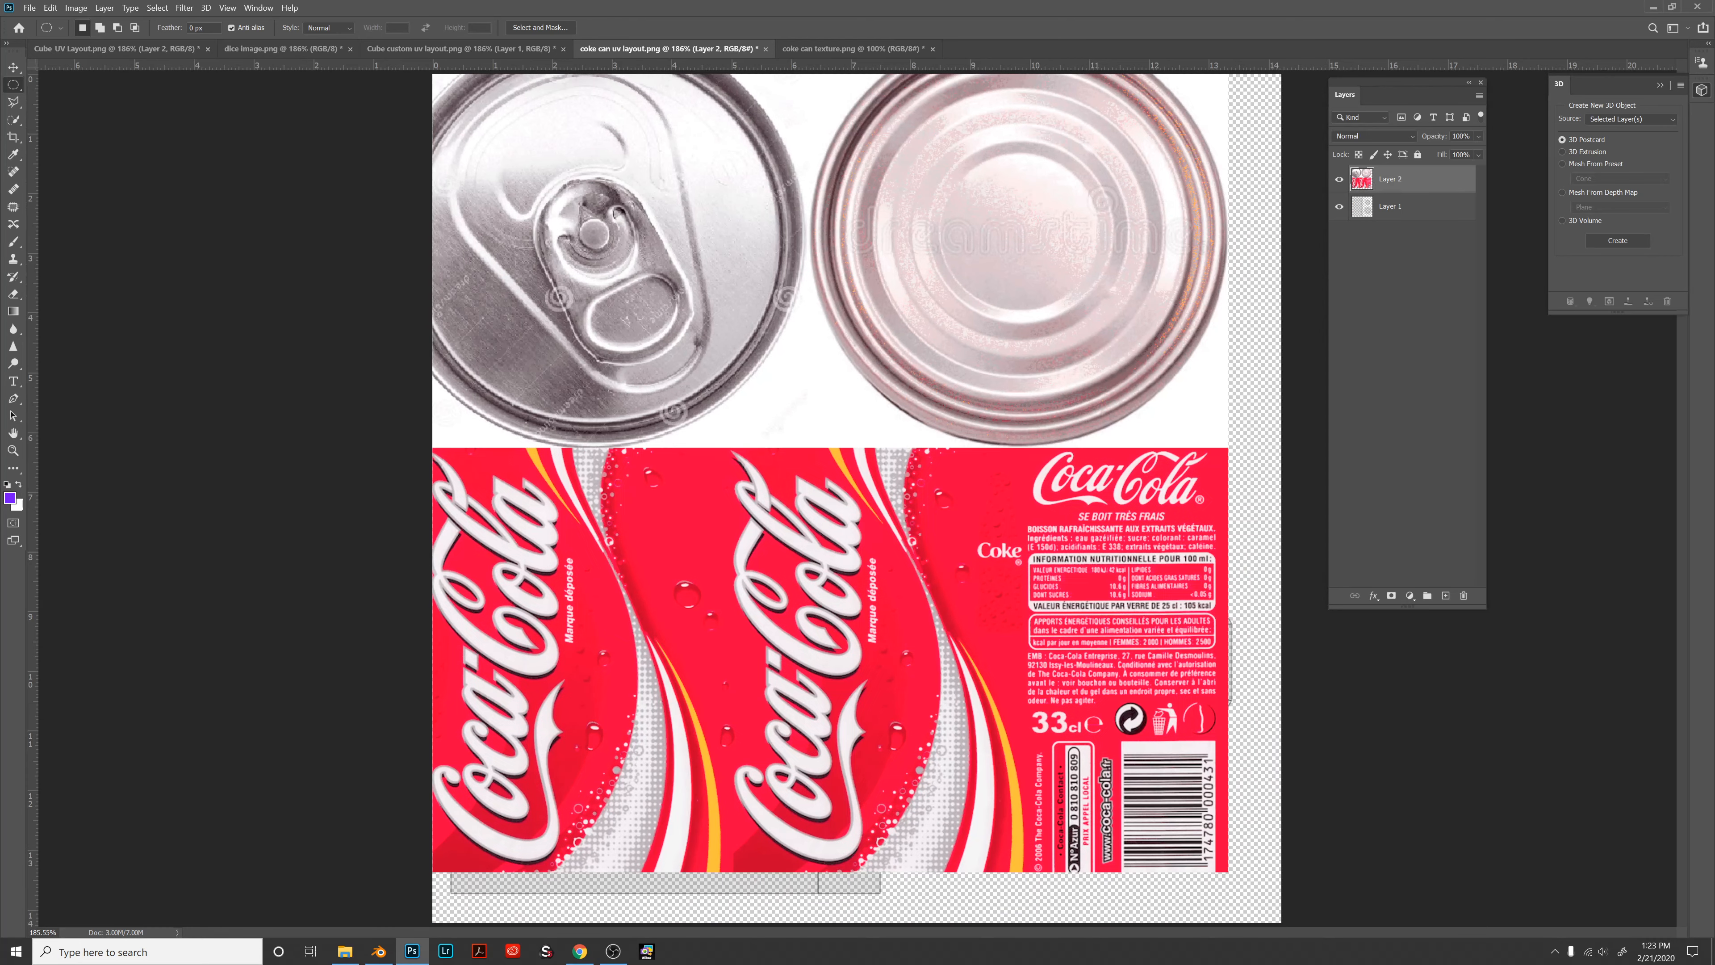
pyautogui.hotkey('ctrl', 'z')
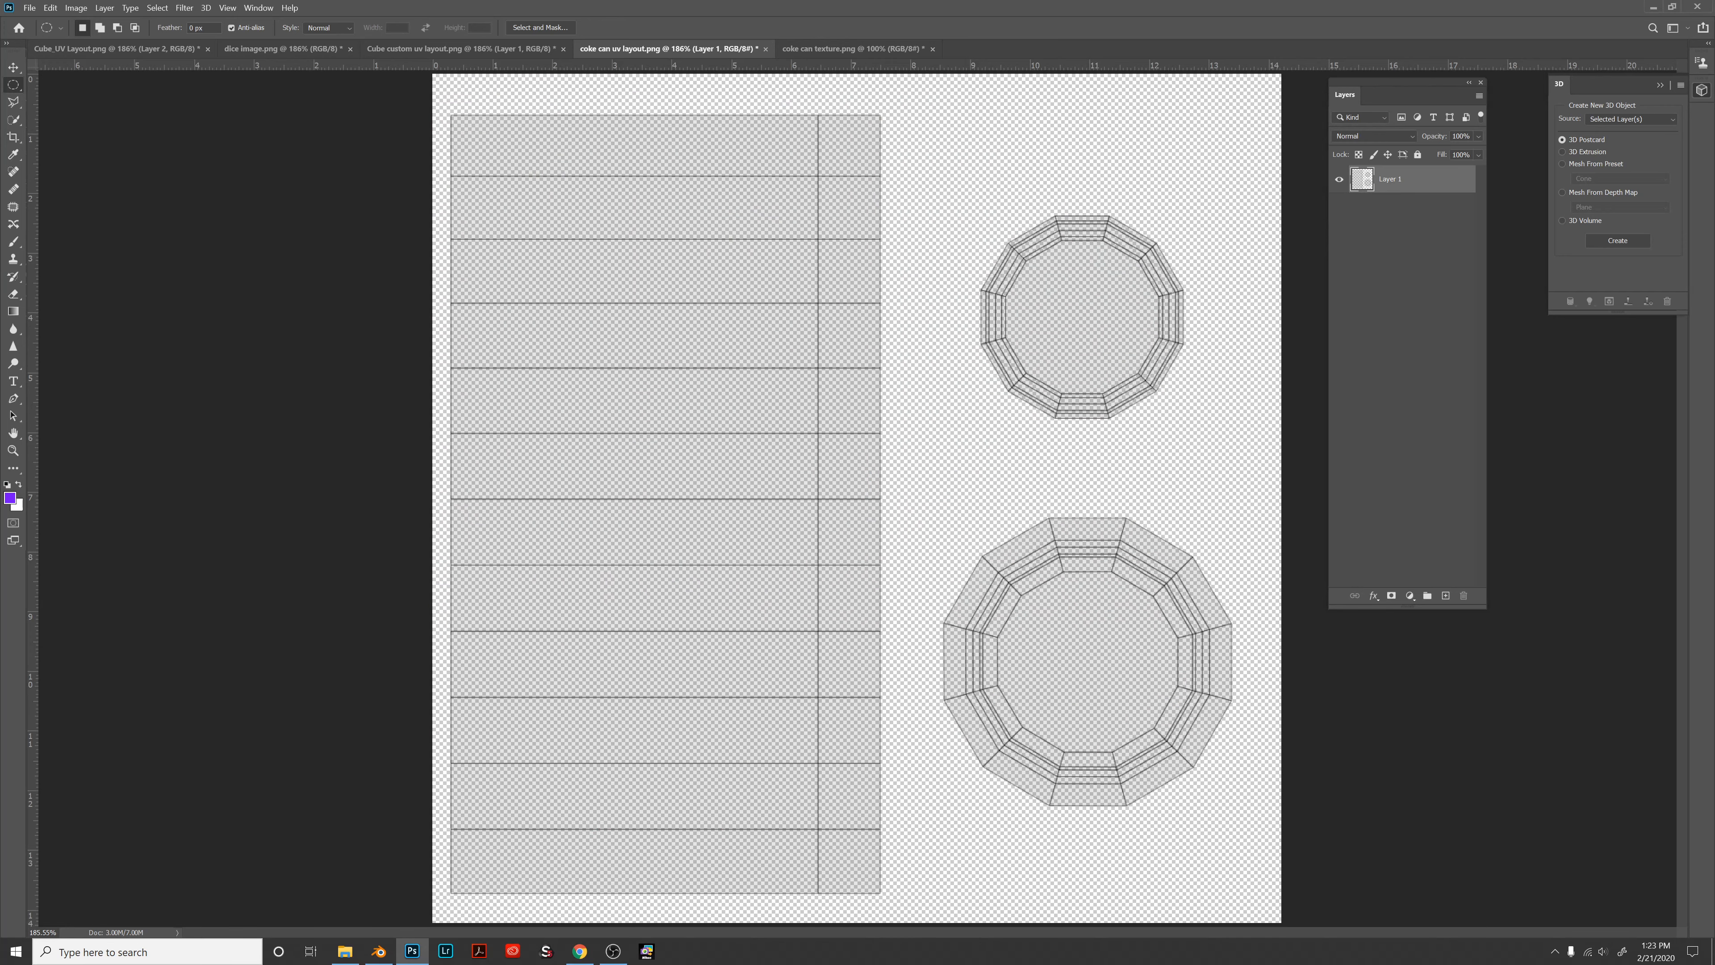
pyautogui.hotkey('ctrl', 'shift', 'z')
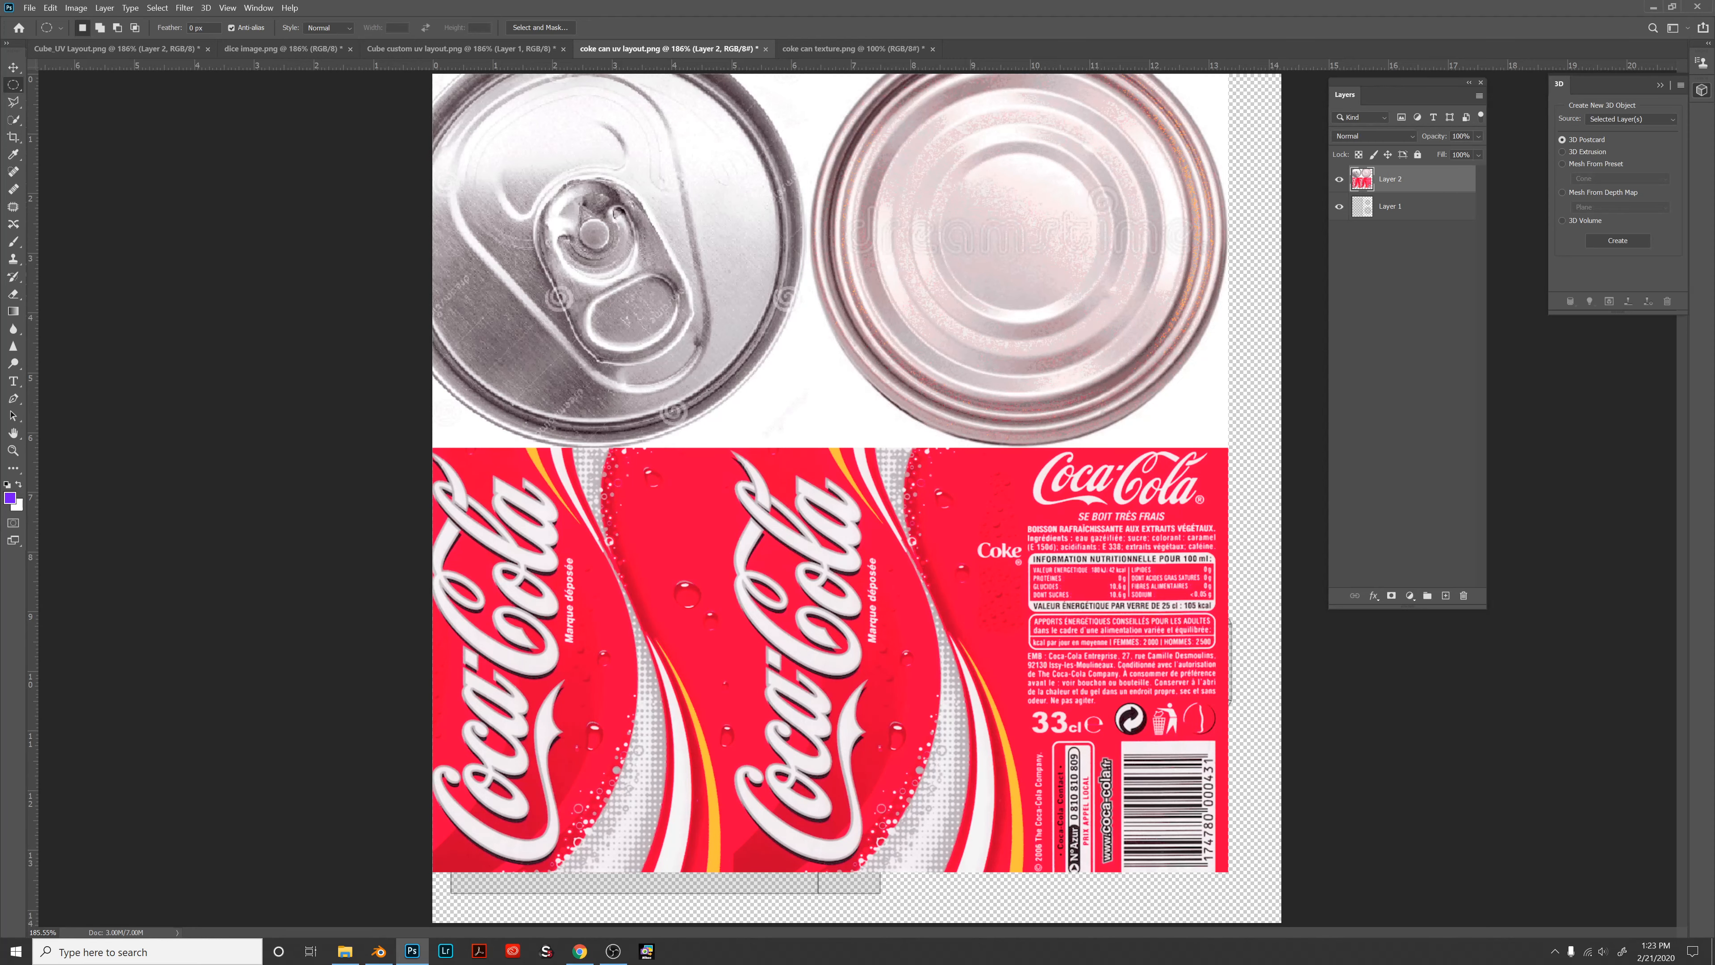
pyautogui.hotkey('ctrl', 'shift', 'z')
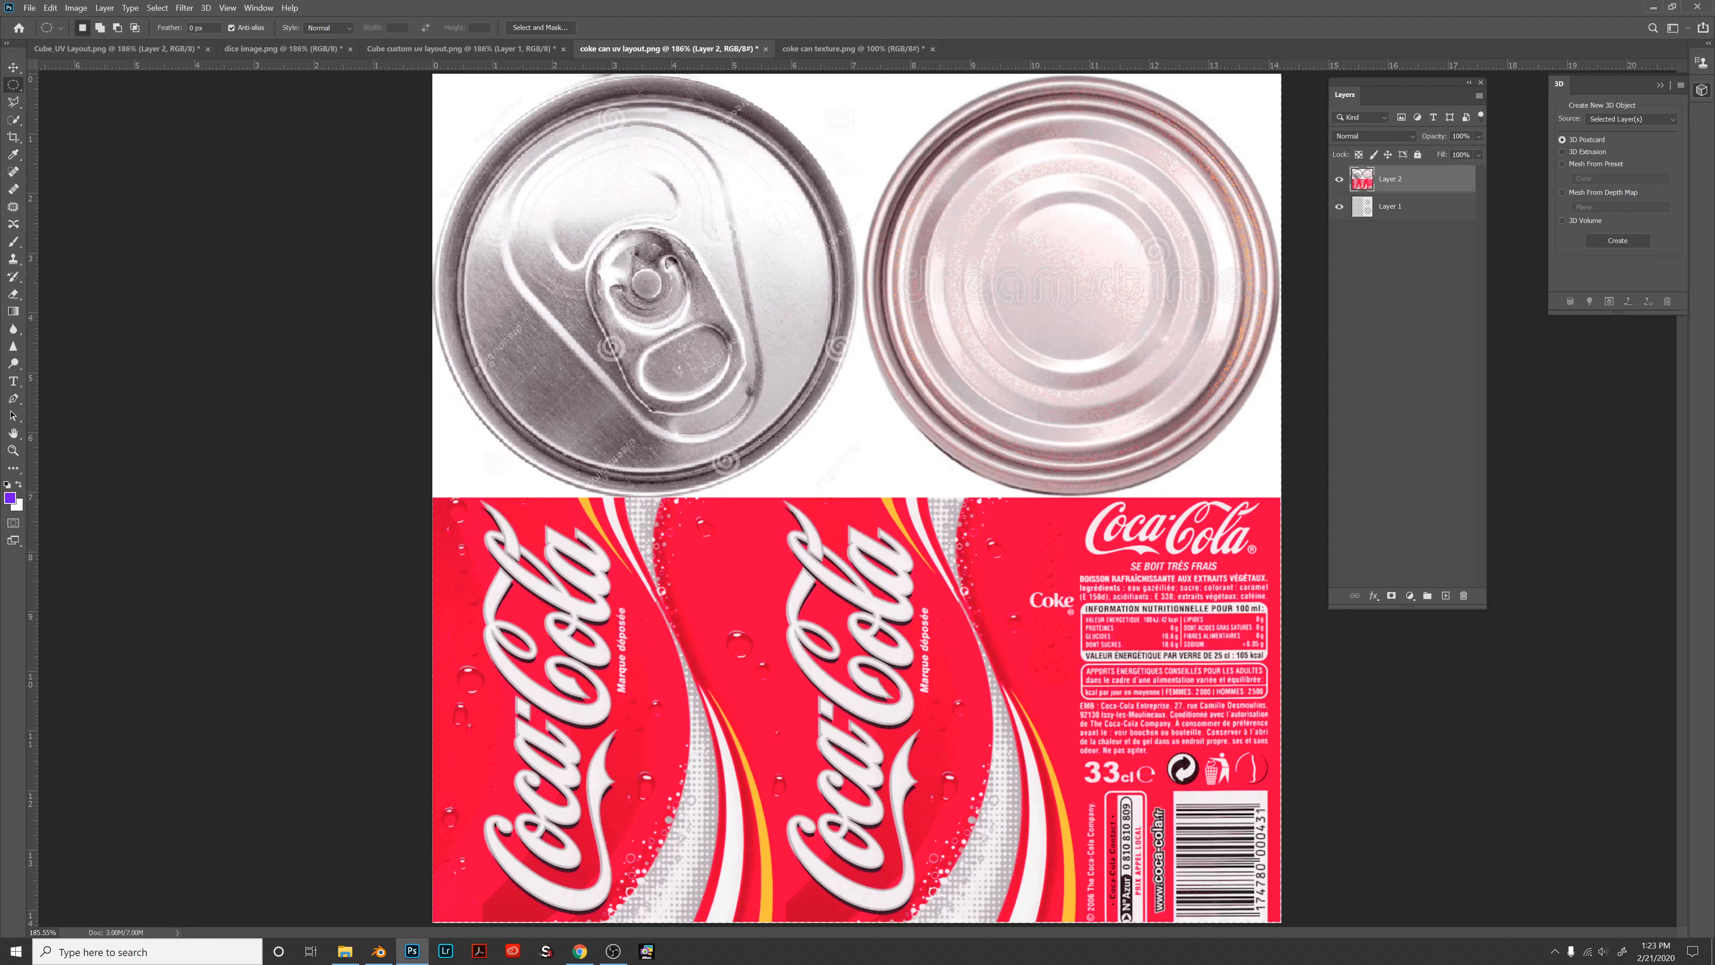
pyautogui.hotkey('ctrl', '[')
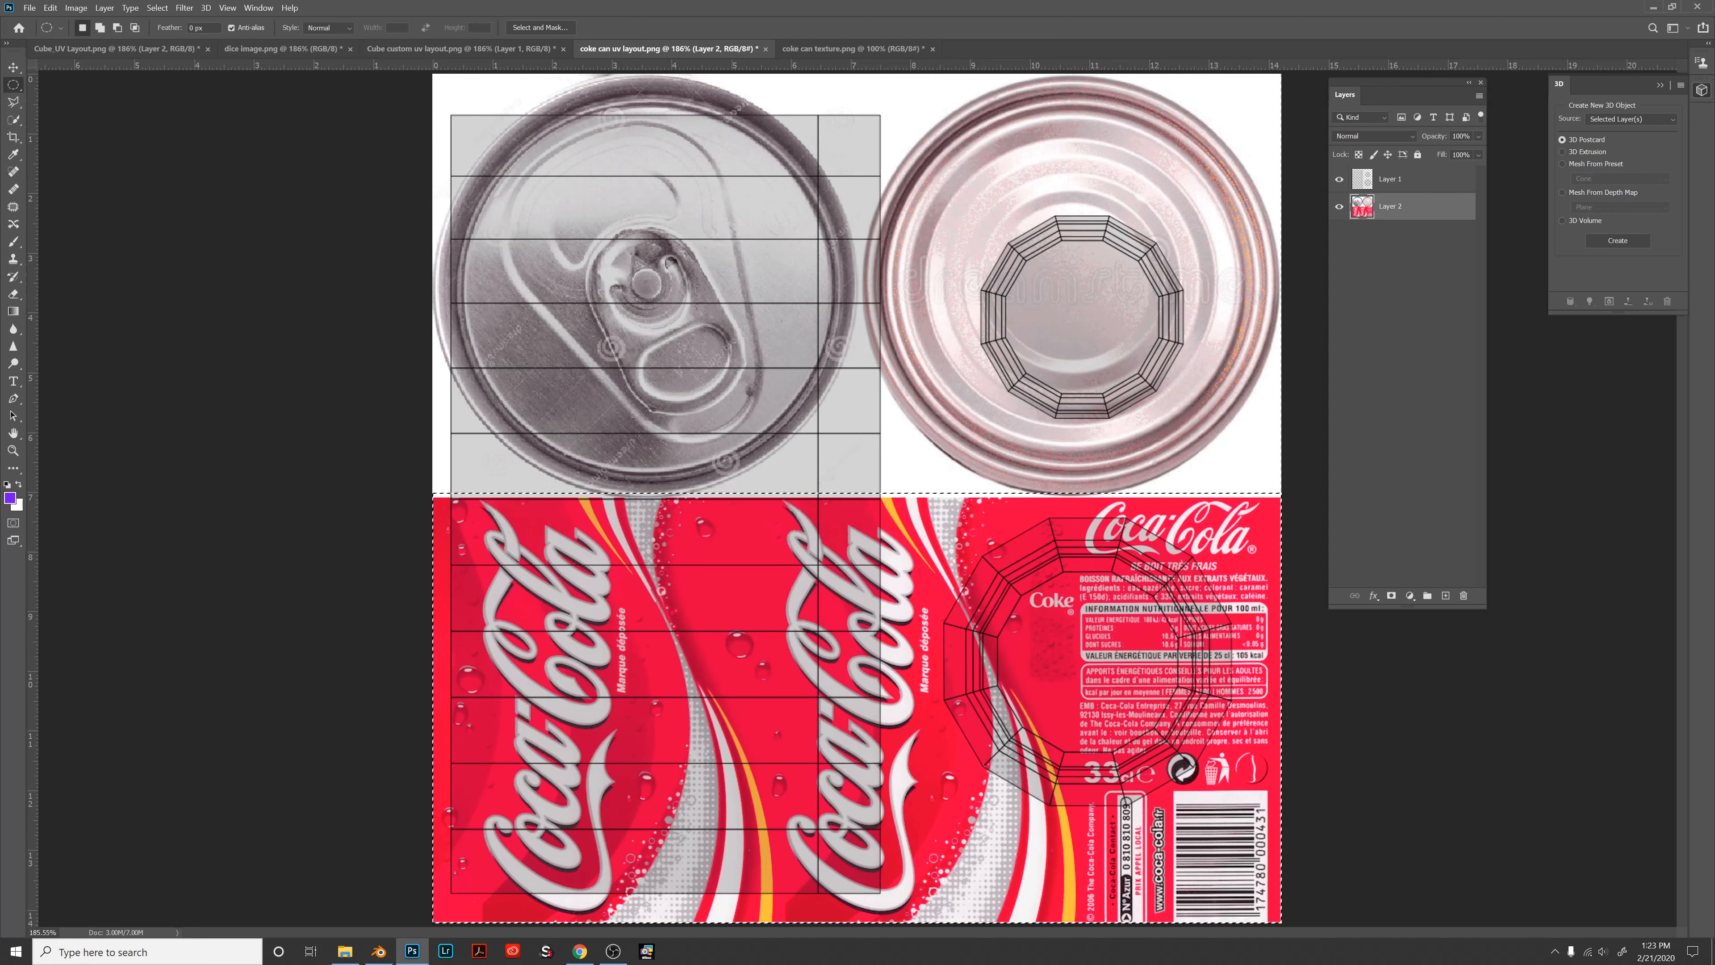
# With the UV layout layer hidden, copy the red label, the can top and the can bottom onto separate layers.
pyautogui.click(1338, 178)
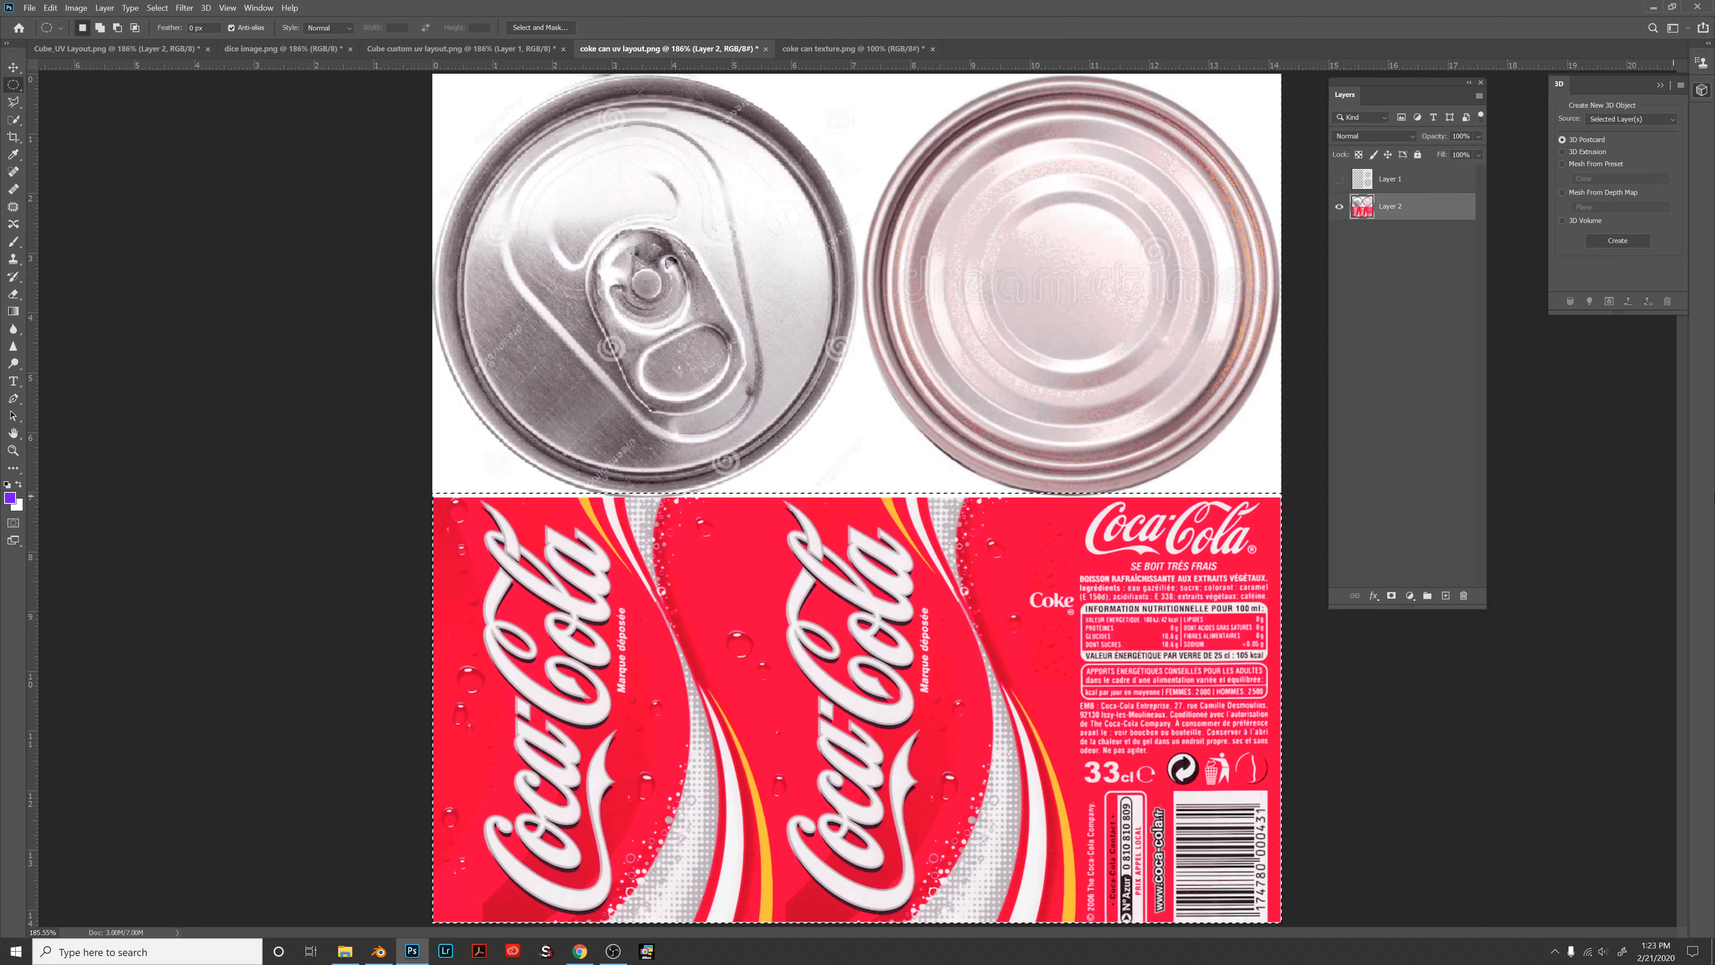
pyautogui.hotkey('ctrl', 'j')
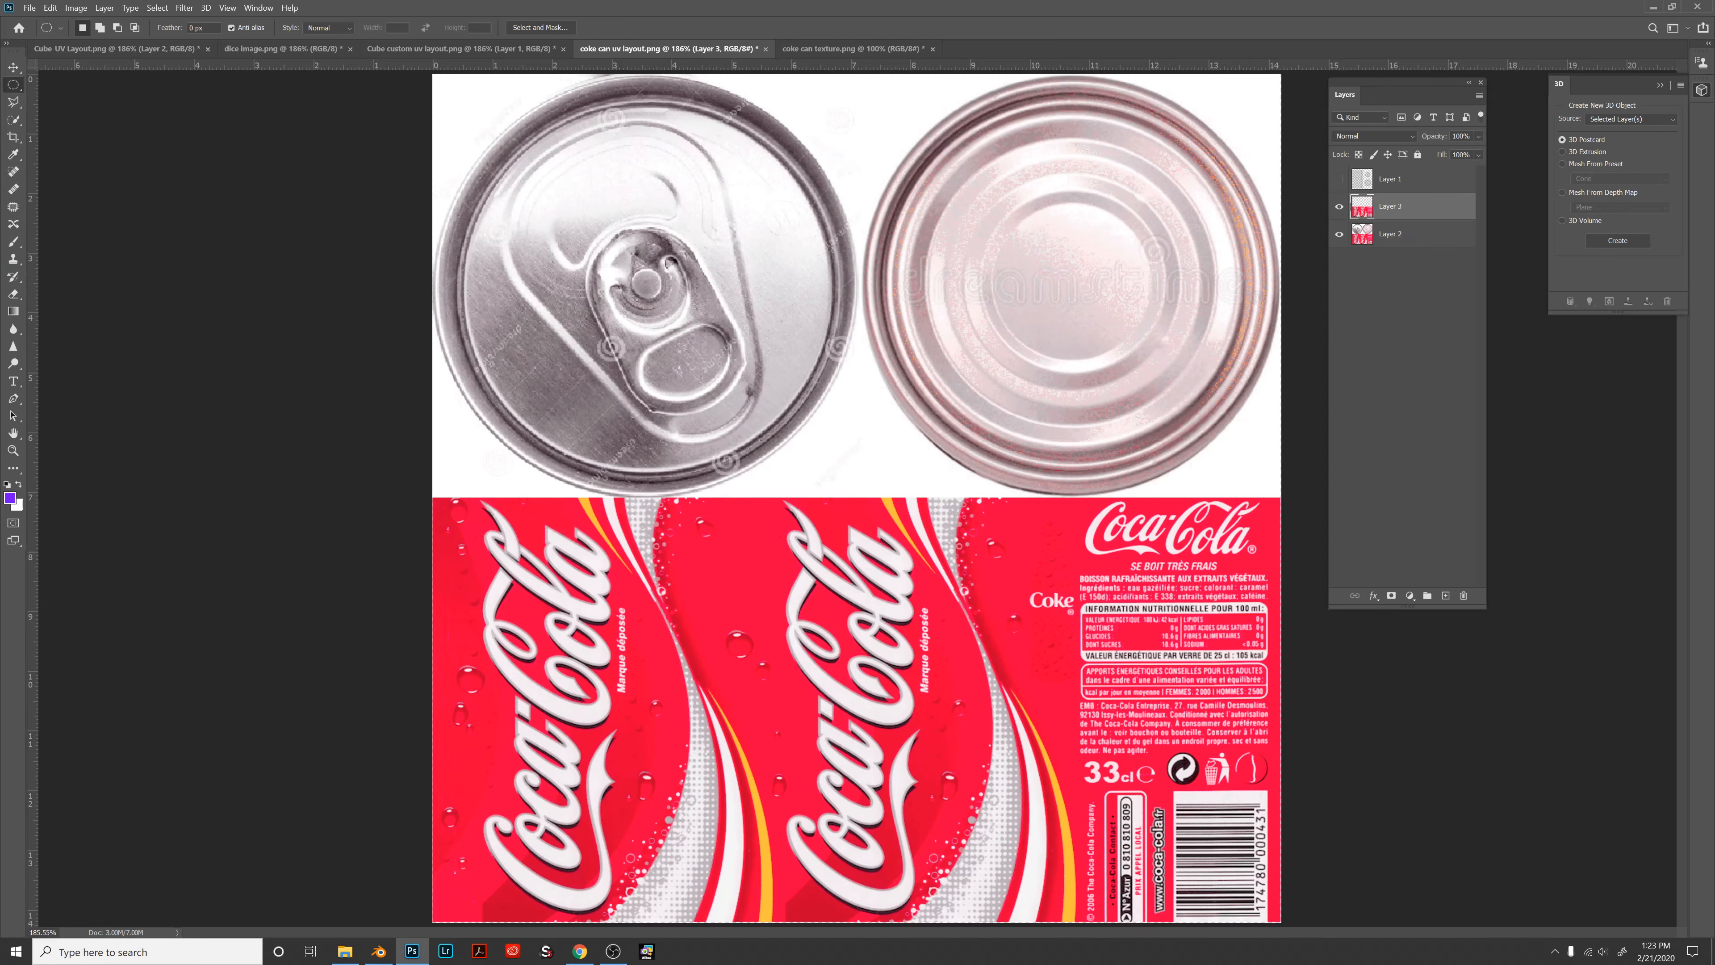
pyautogui.keyDown('shift'); pyautogui.moveTo(439, 77); pyautogui.dragTo(855, 493); pyautogui.keyUp('shift')
pyautogui.click(1411, 234)
pyautogui.hotkey('ctrl', 'j')
pyautogui.keyDown('shift'); pyautogui.moveTo(864, 77); pyautogui.dragTo(1280, 495); pyautogui.keyUp('shift')
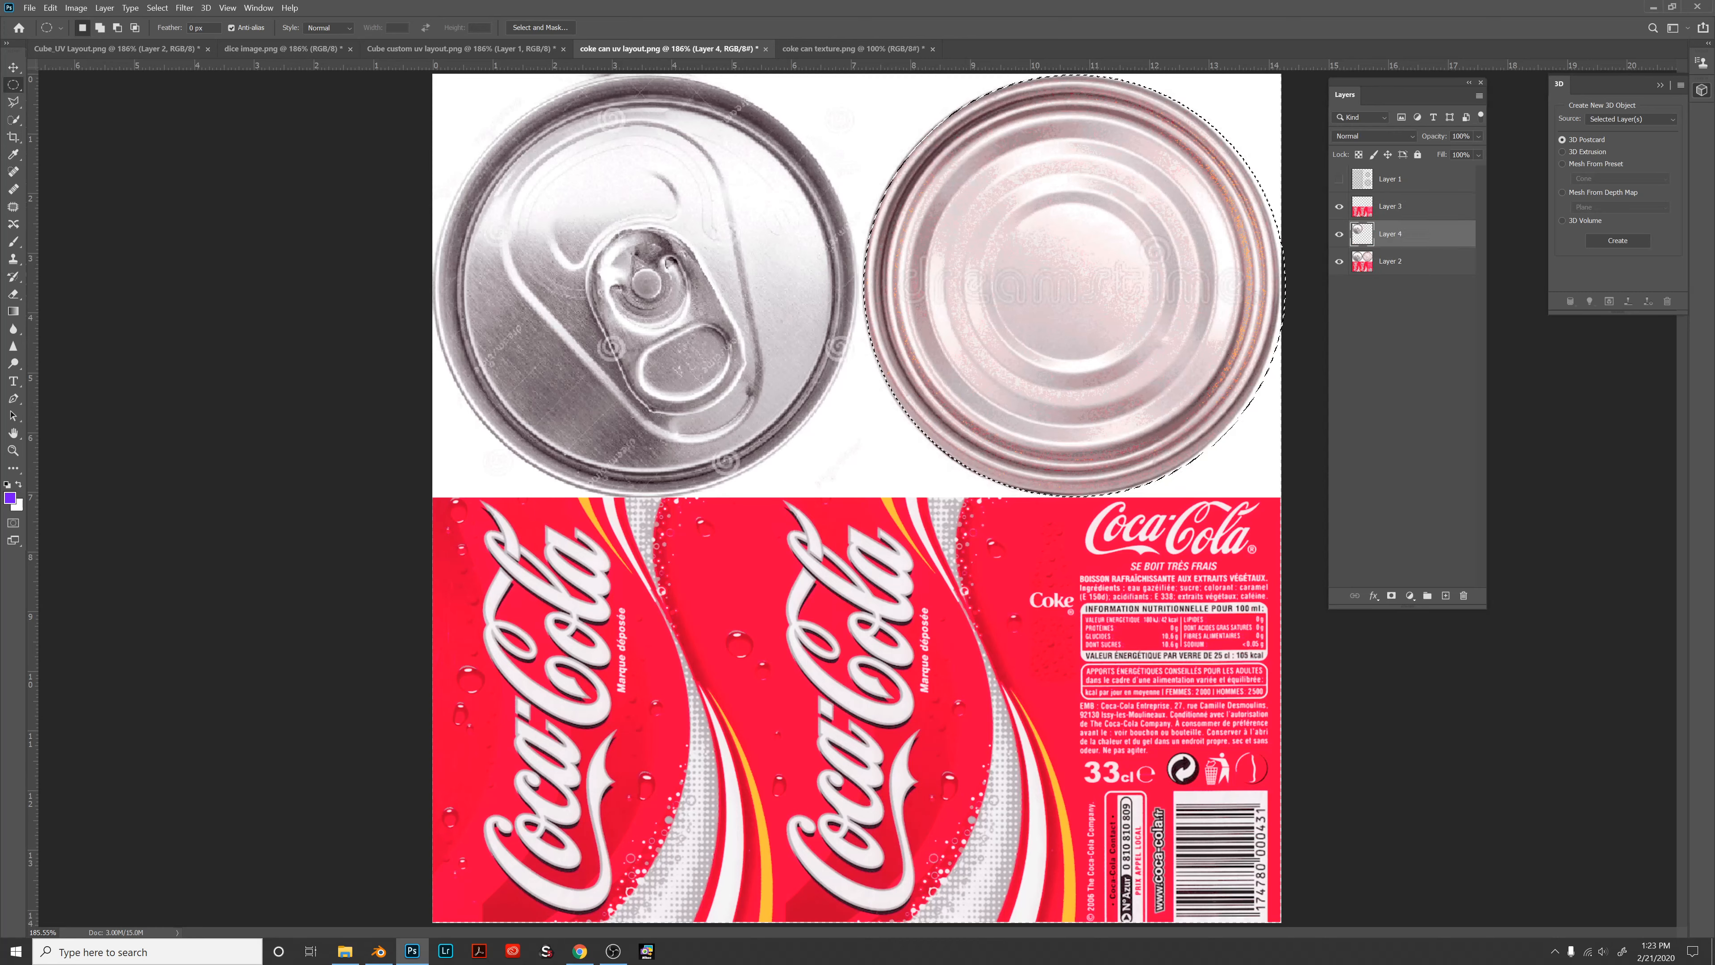
pyautogui.click(1411, 289)
pyautogui.hotkey('ctrl', 'j')
# Delete the full texture layer (Layer 2) and show the UV layout layer again.
pyautogui.click(1411, 288)
pyautogui.press('Delete')
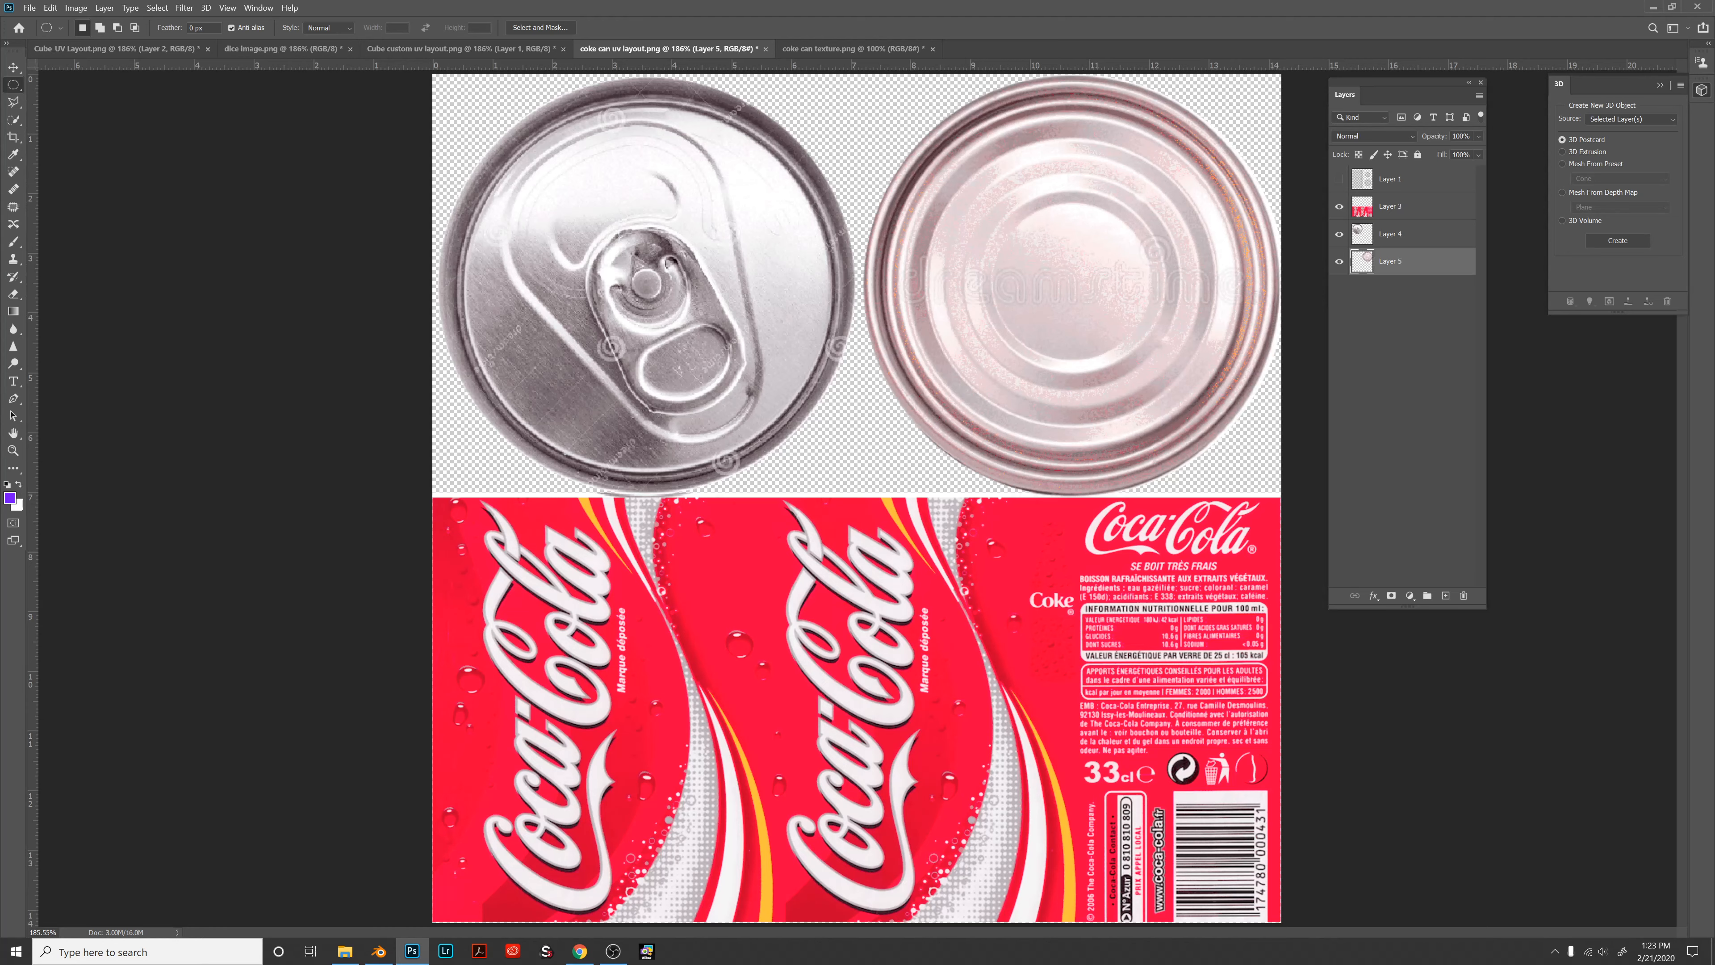
pyautogui.click(1339, 179)
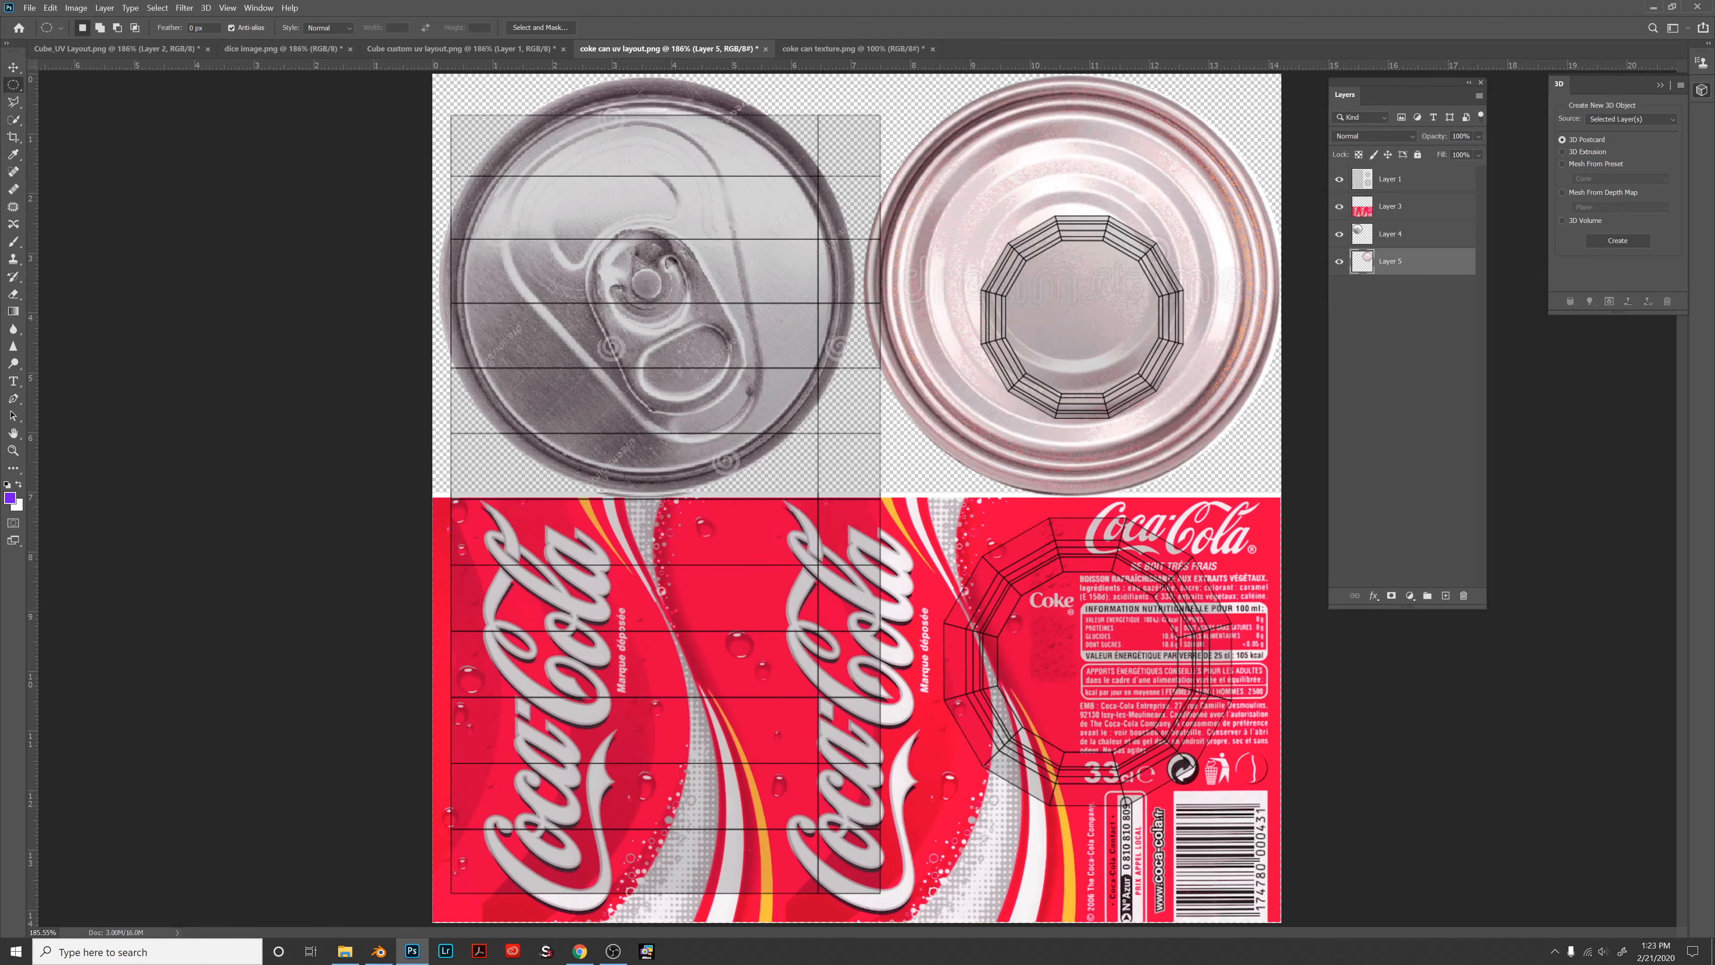
# Fit the rotated red label (Layer 3) over the can's rectangular side UVs, and show the can top layer in its place.
pyautogui.keyDown('alt'); pyautogui.click(1339, 180); pyautogui.keyUp('alt')
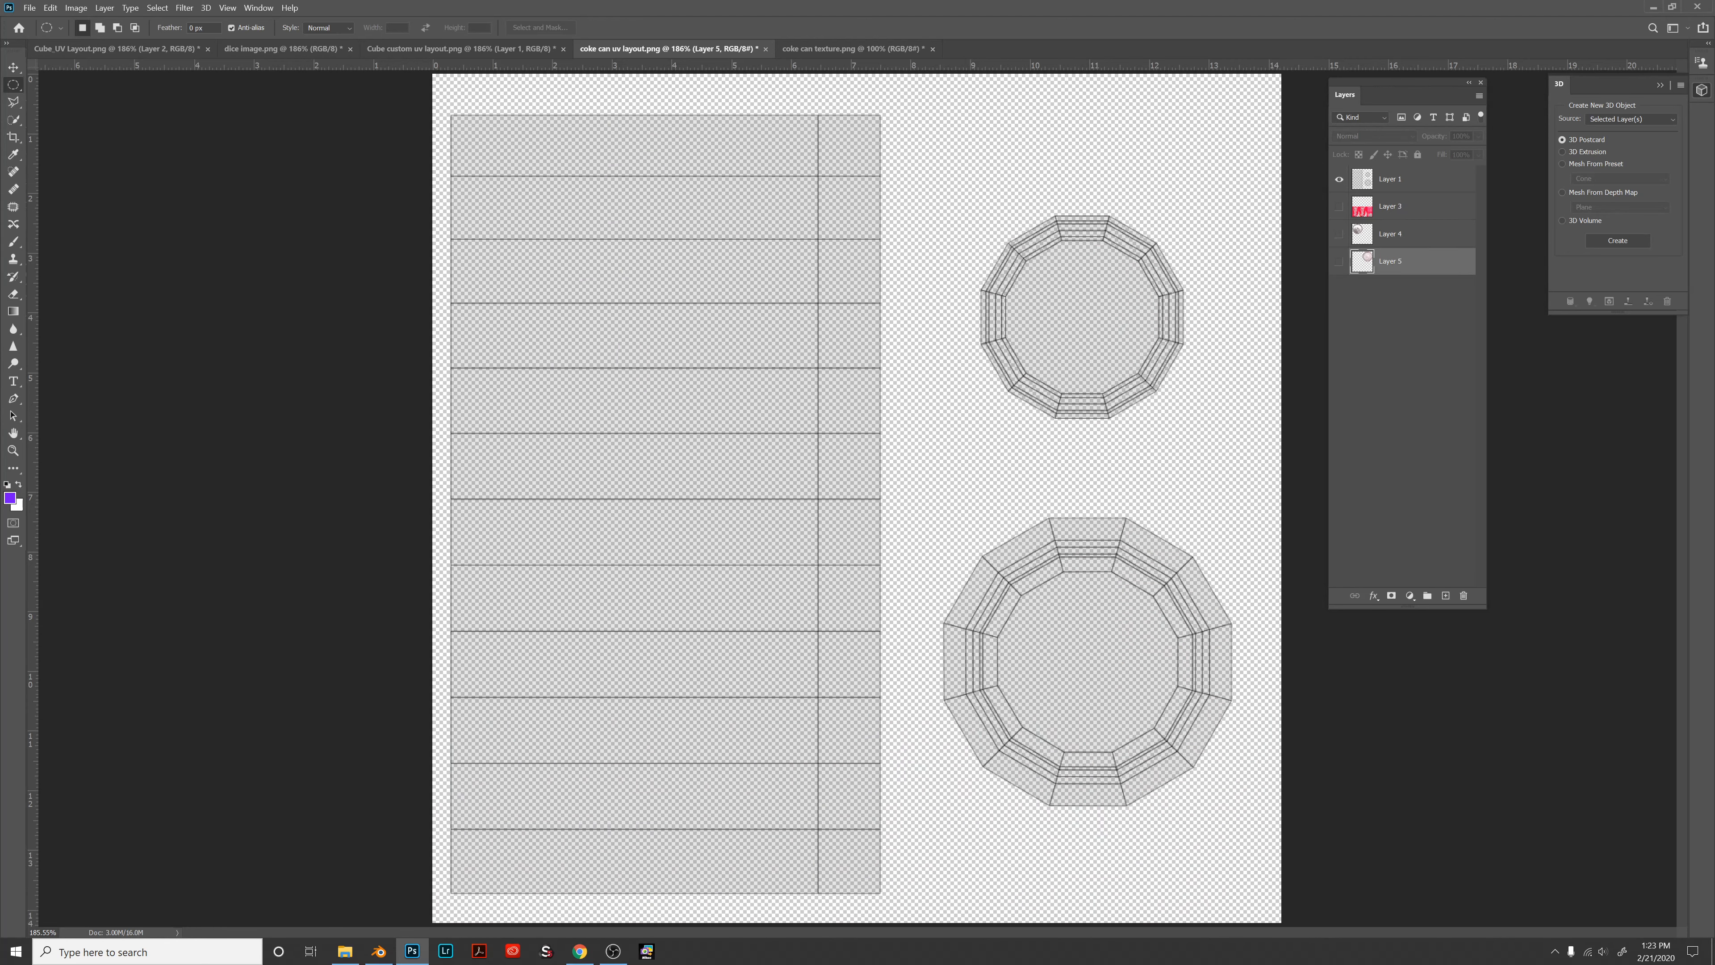
pyautogui.click(1339, 206)
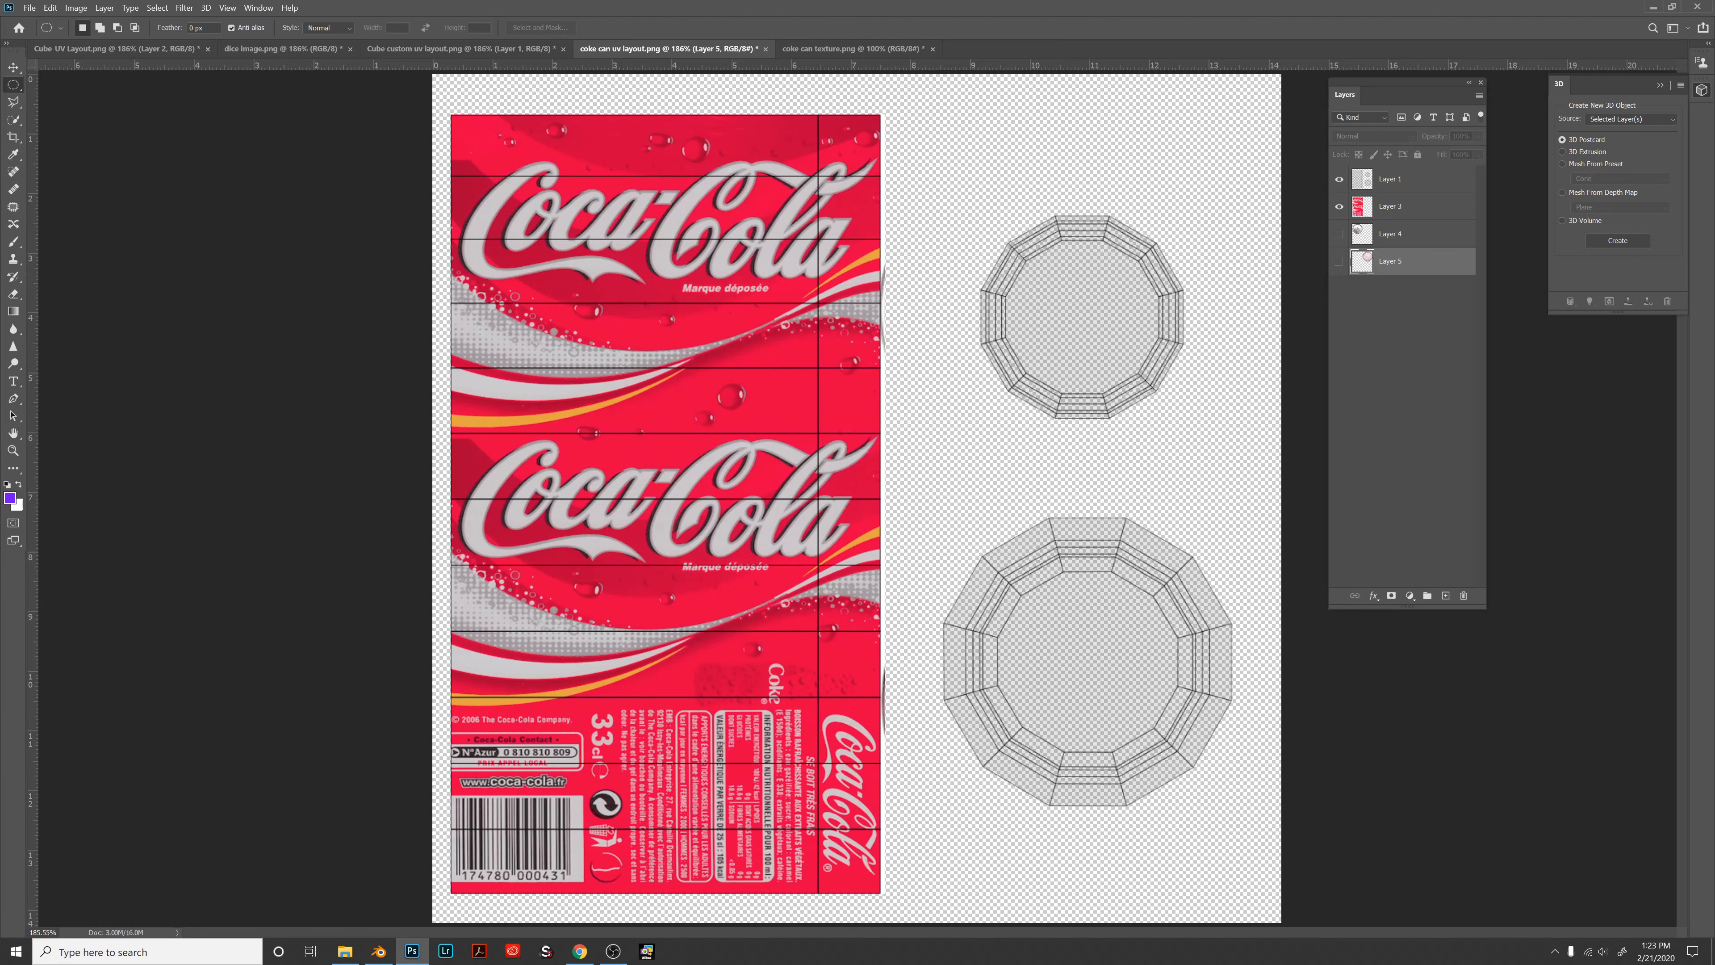
pyautogui.click(1338, 233)
pyautogui.click(1339, 206)
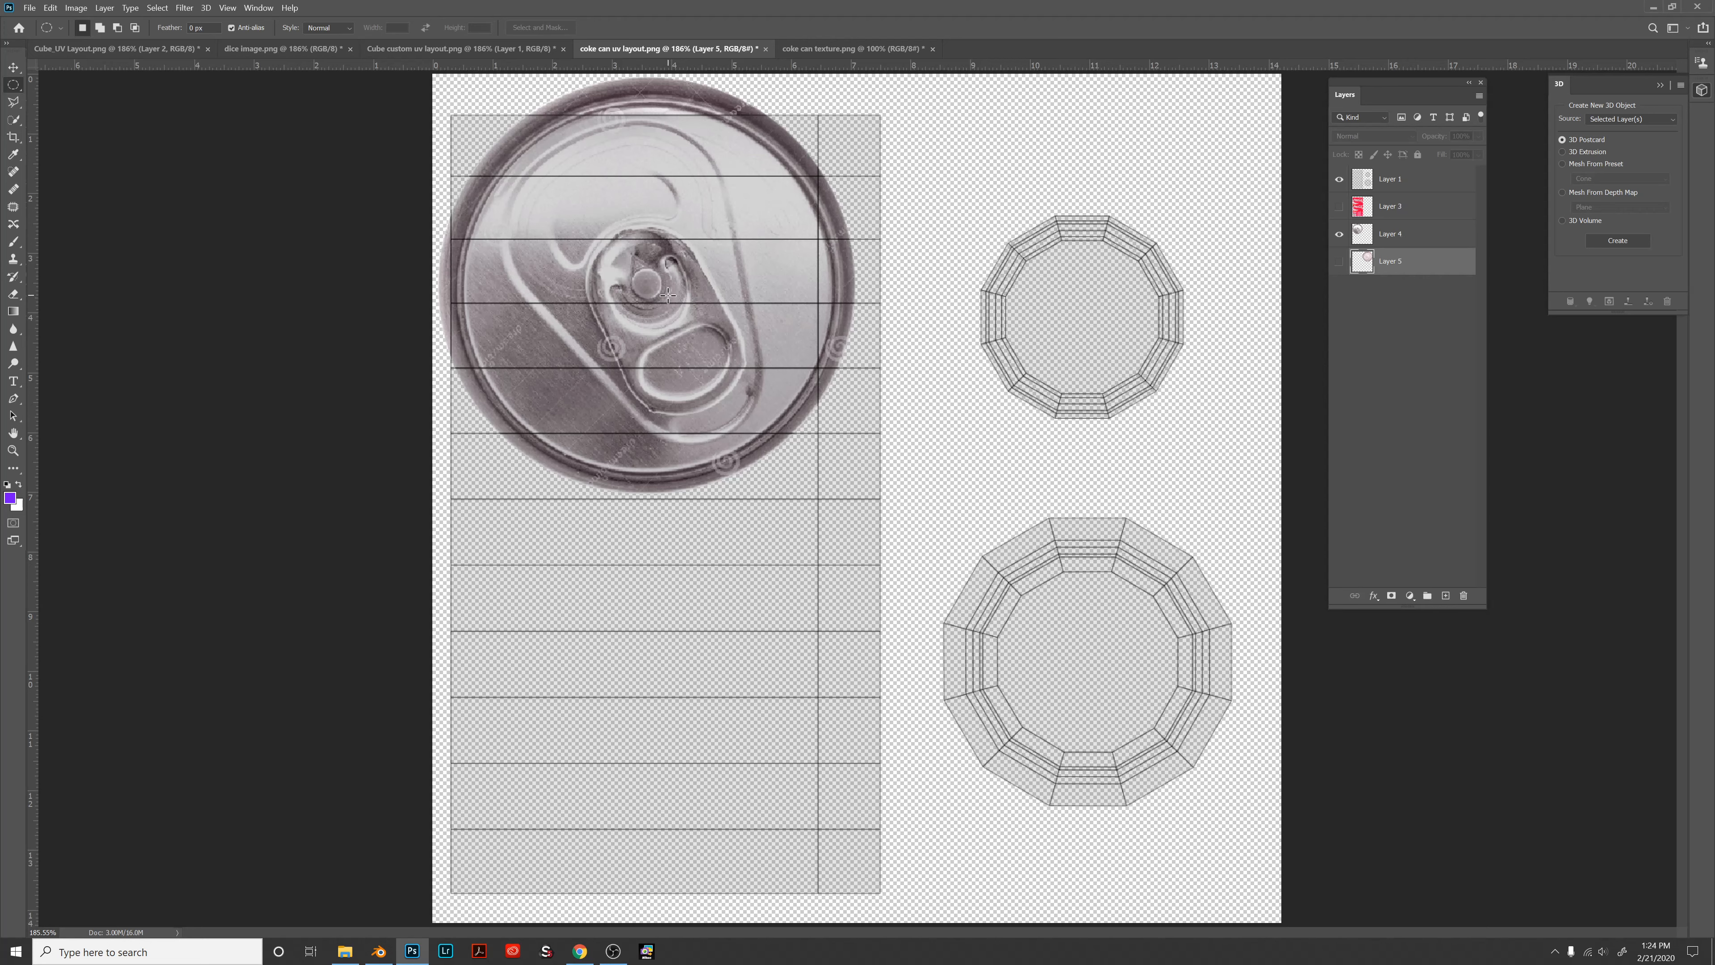
# Switch to Blender, select the can's top face to identify its UV island, and return to Photoshop.
pyautogui.click(378, 951)
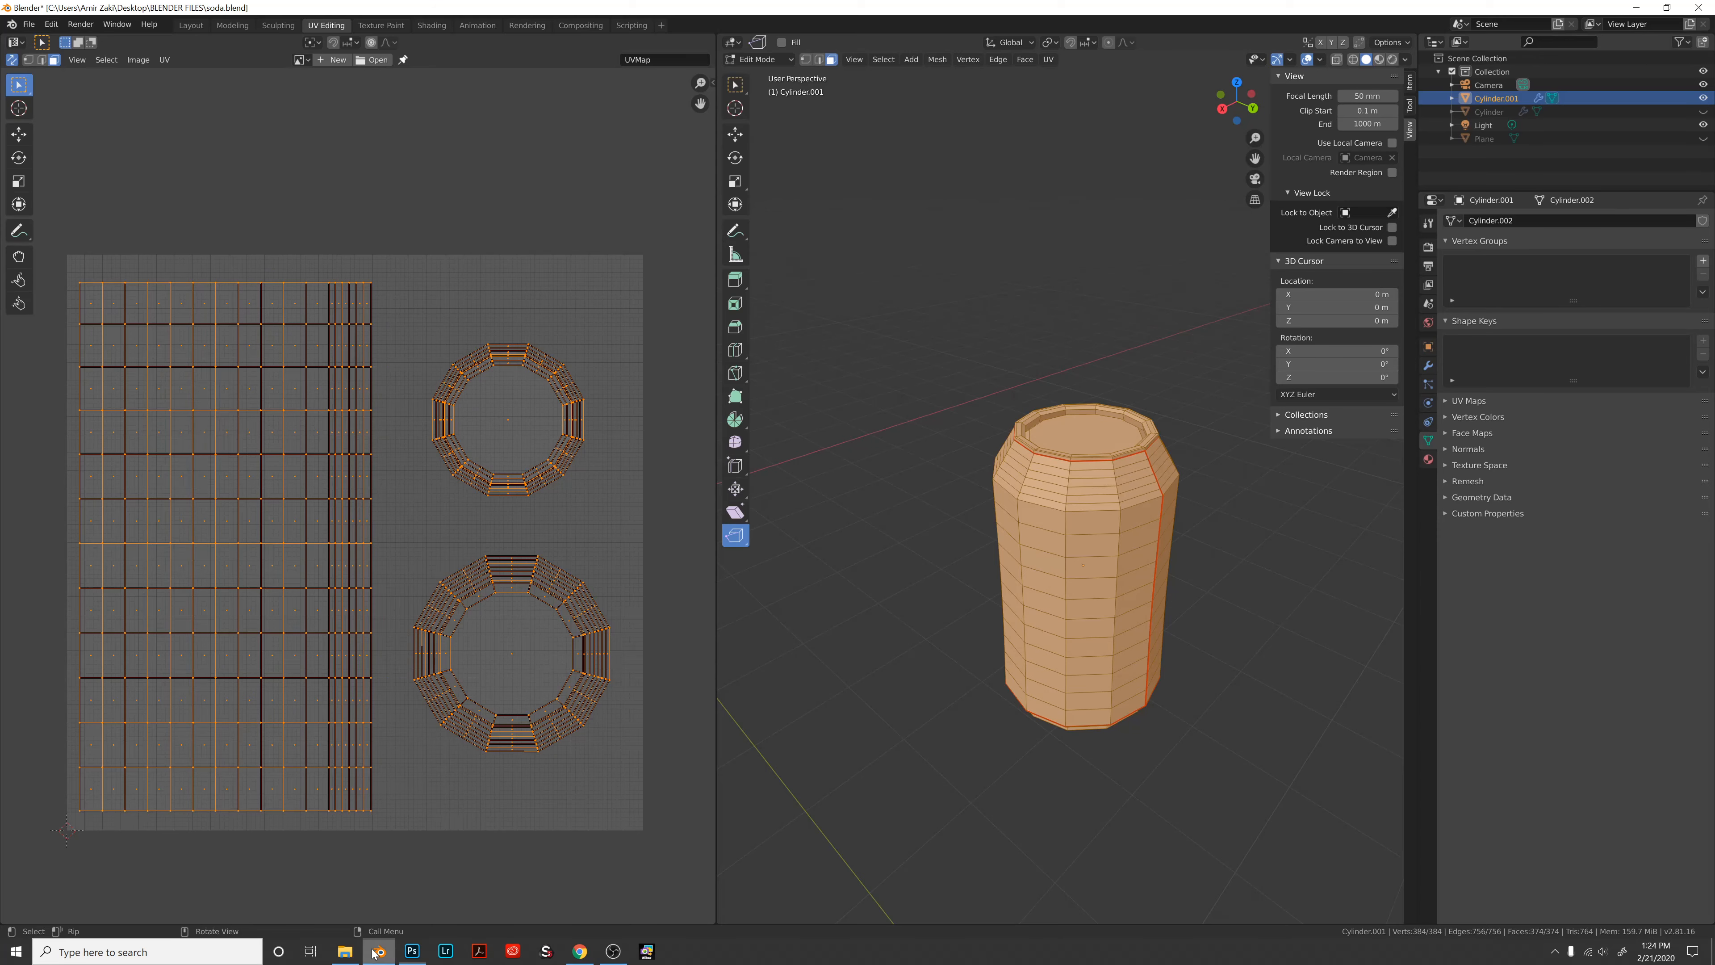
pyautogui.click(1094, 444)
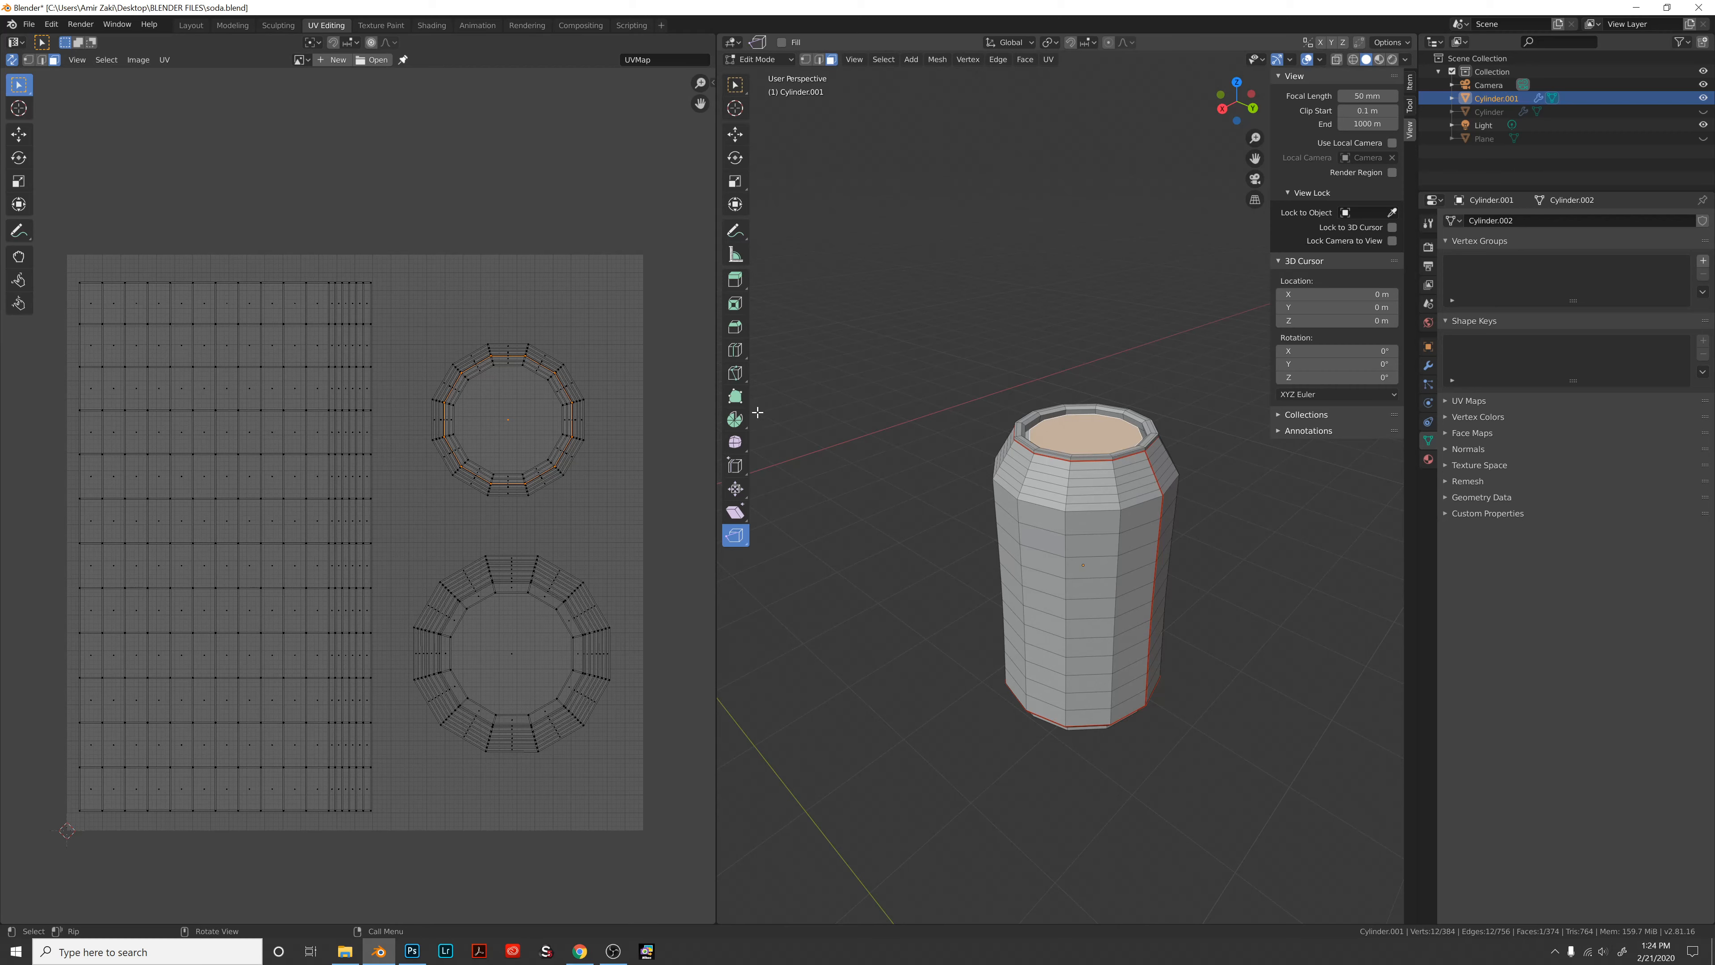
pyautogui.hotkey('alt', 'Tab')
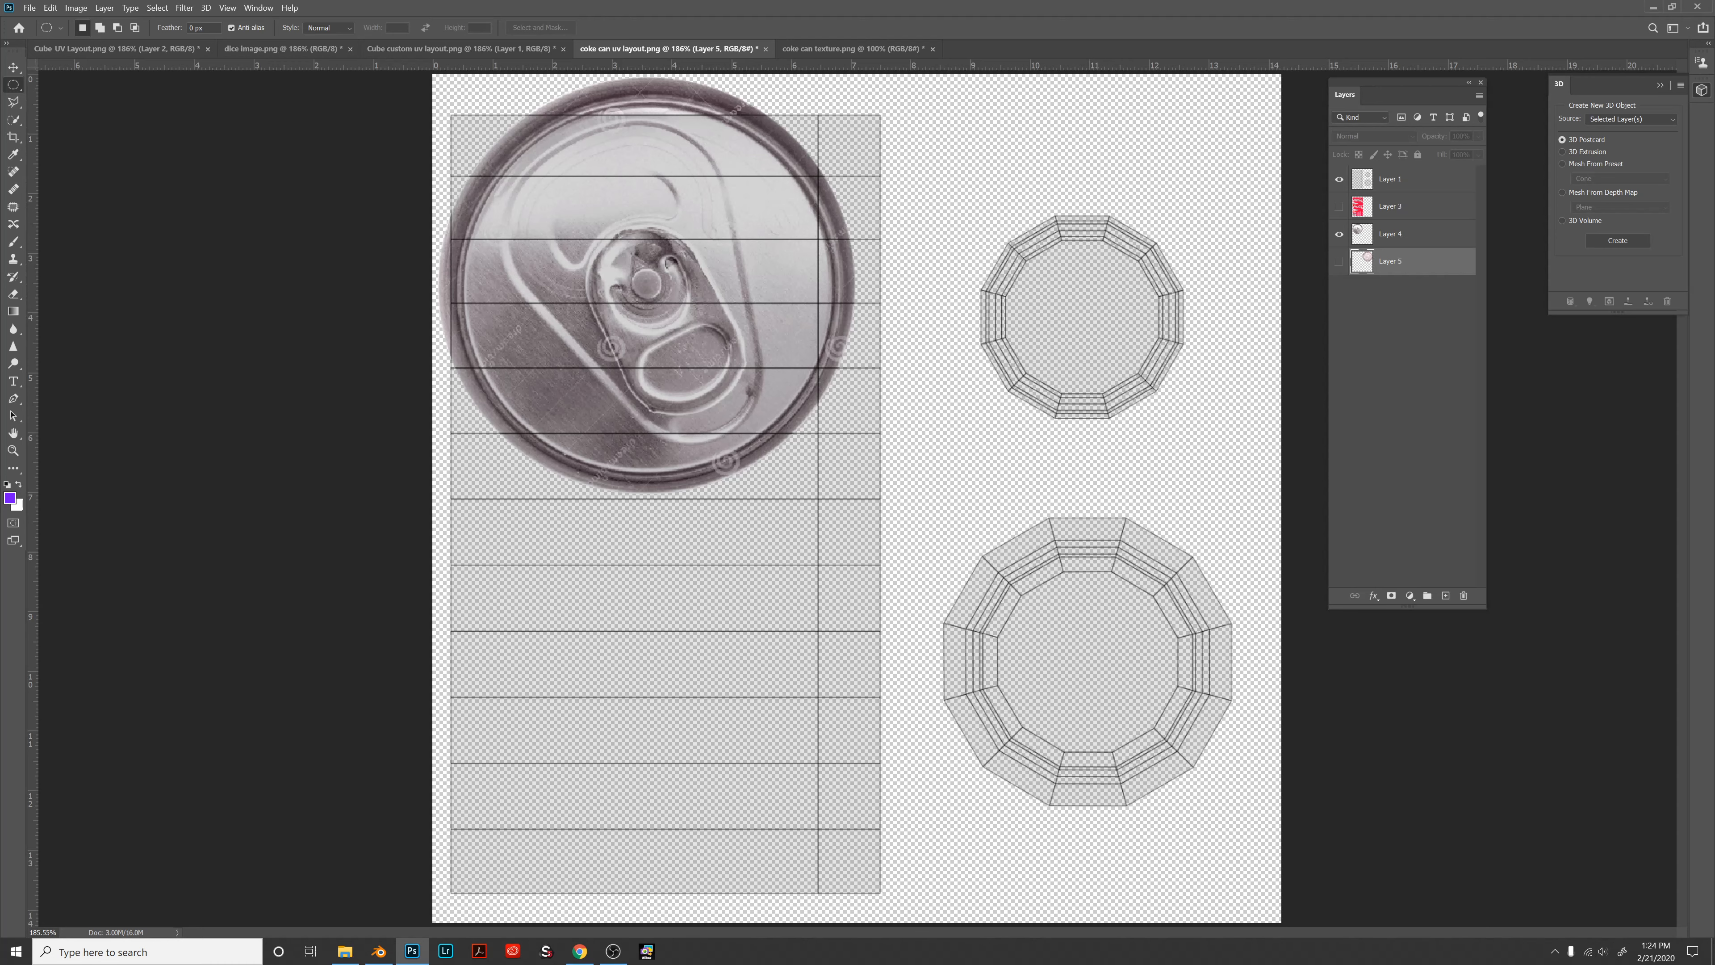
# Fit the can top over the small UV circle and the can bottom over the large one, with all layers shown.
pyautogui.hotkey('ctrl', 'shift', 'z')
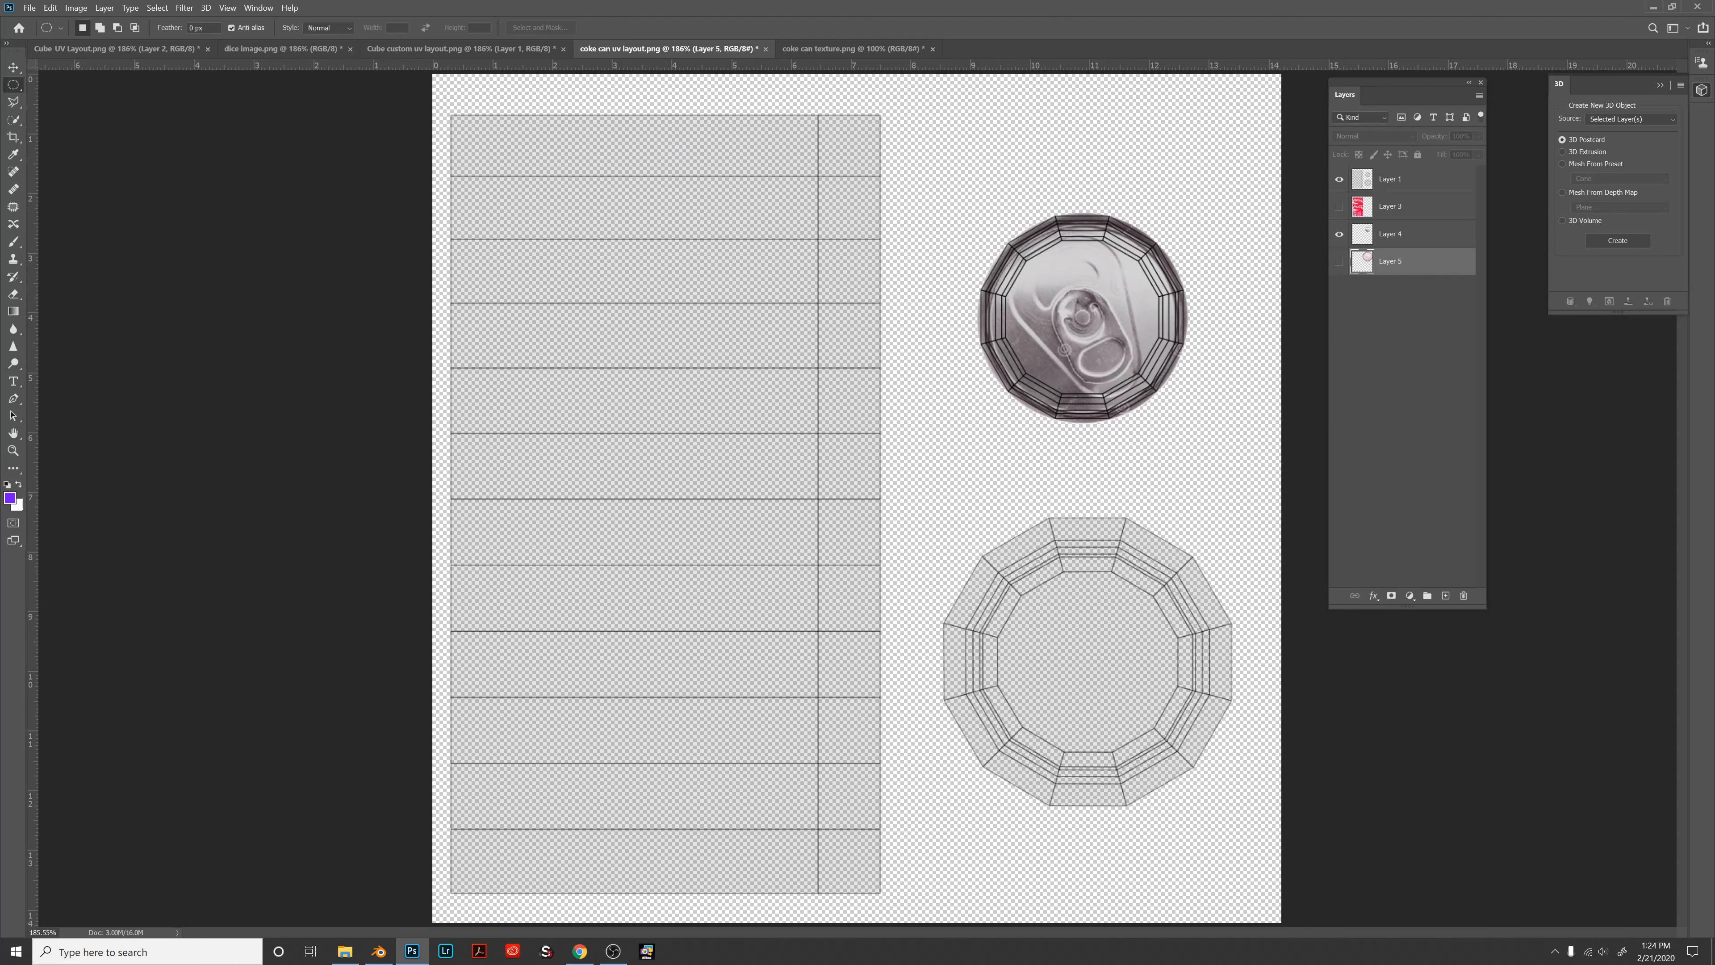
pyautogui.hotkey('ctrl', ',')
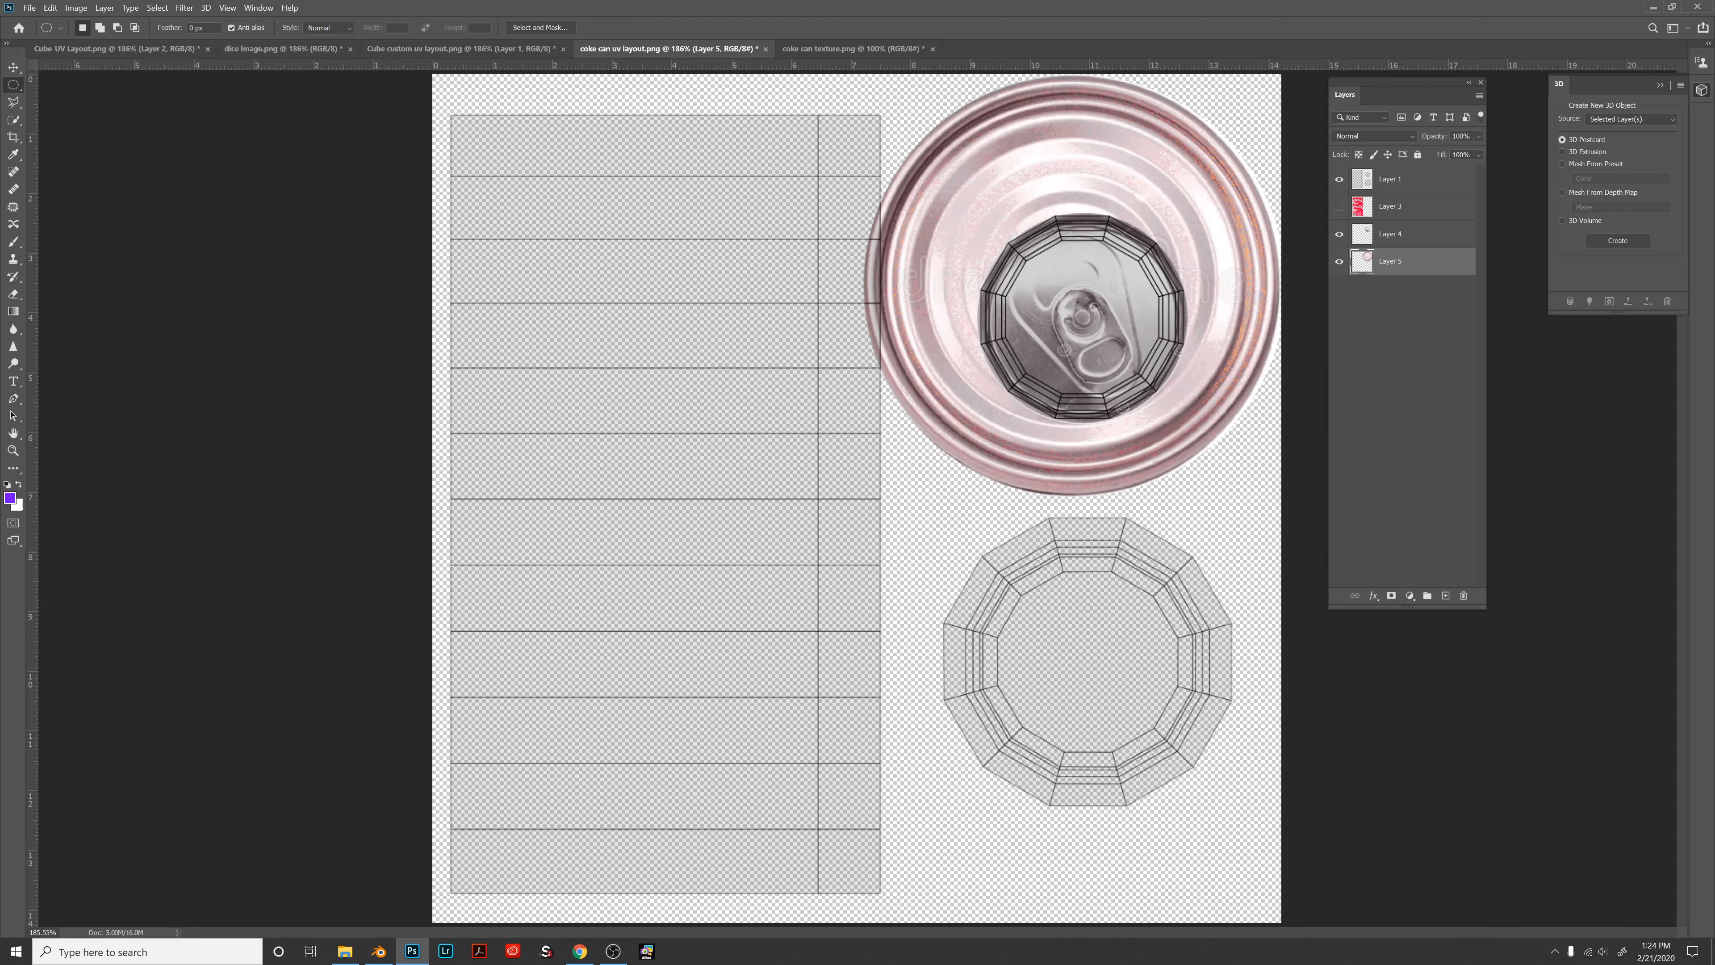
pyautogui.click(1338, 233)
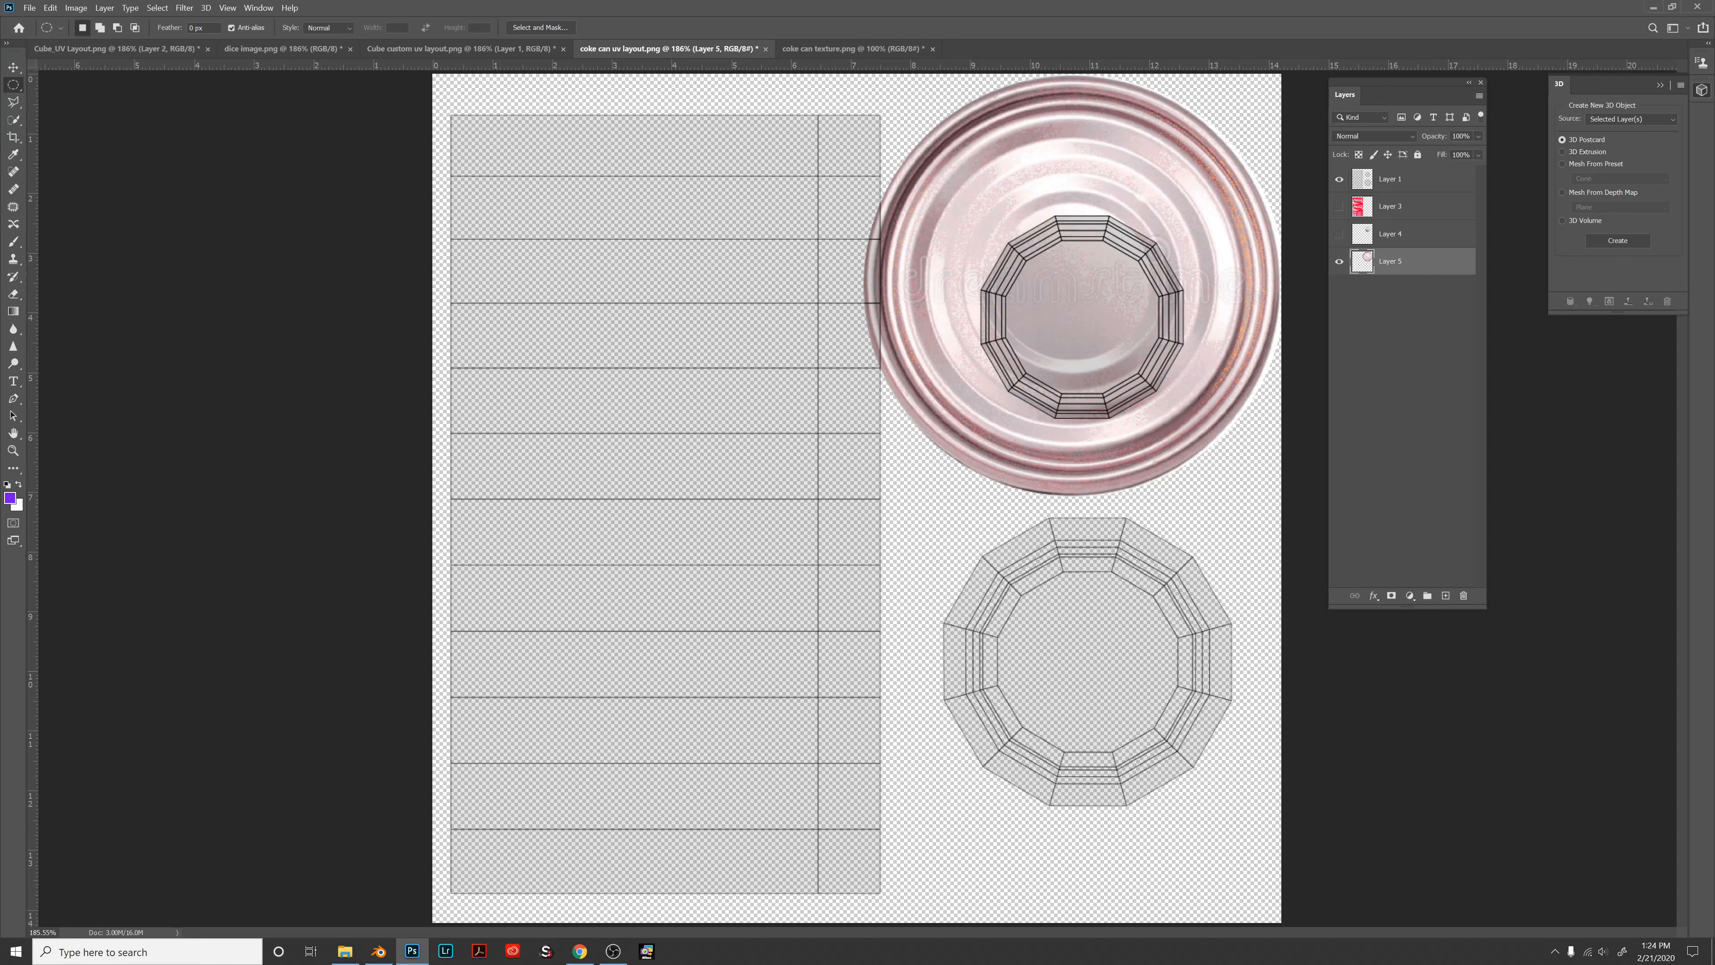
pyautogui.hotkey('ctrl', 'shift', 'z')
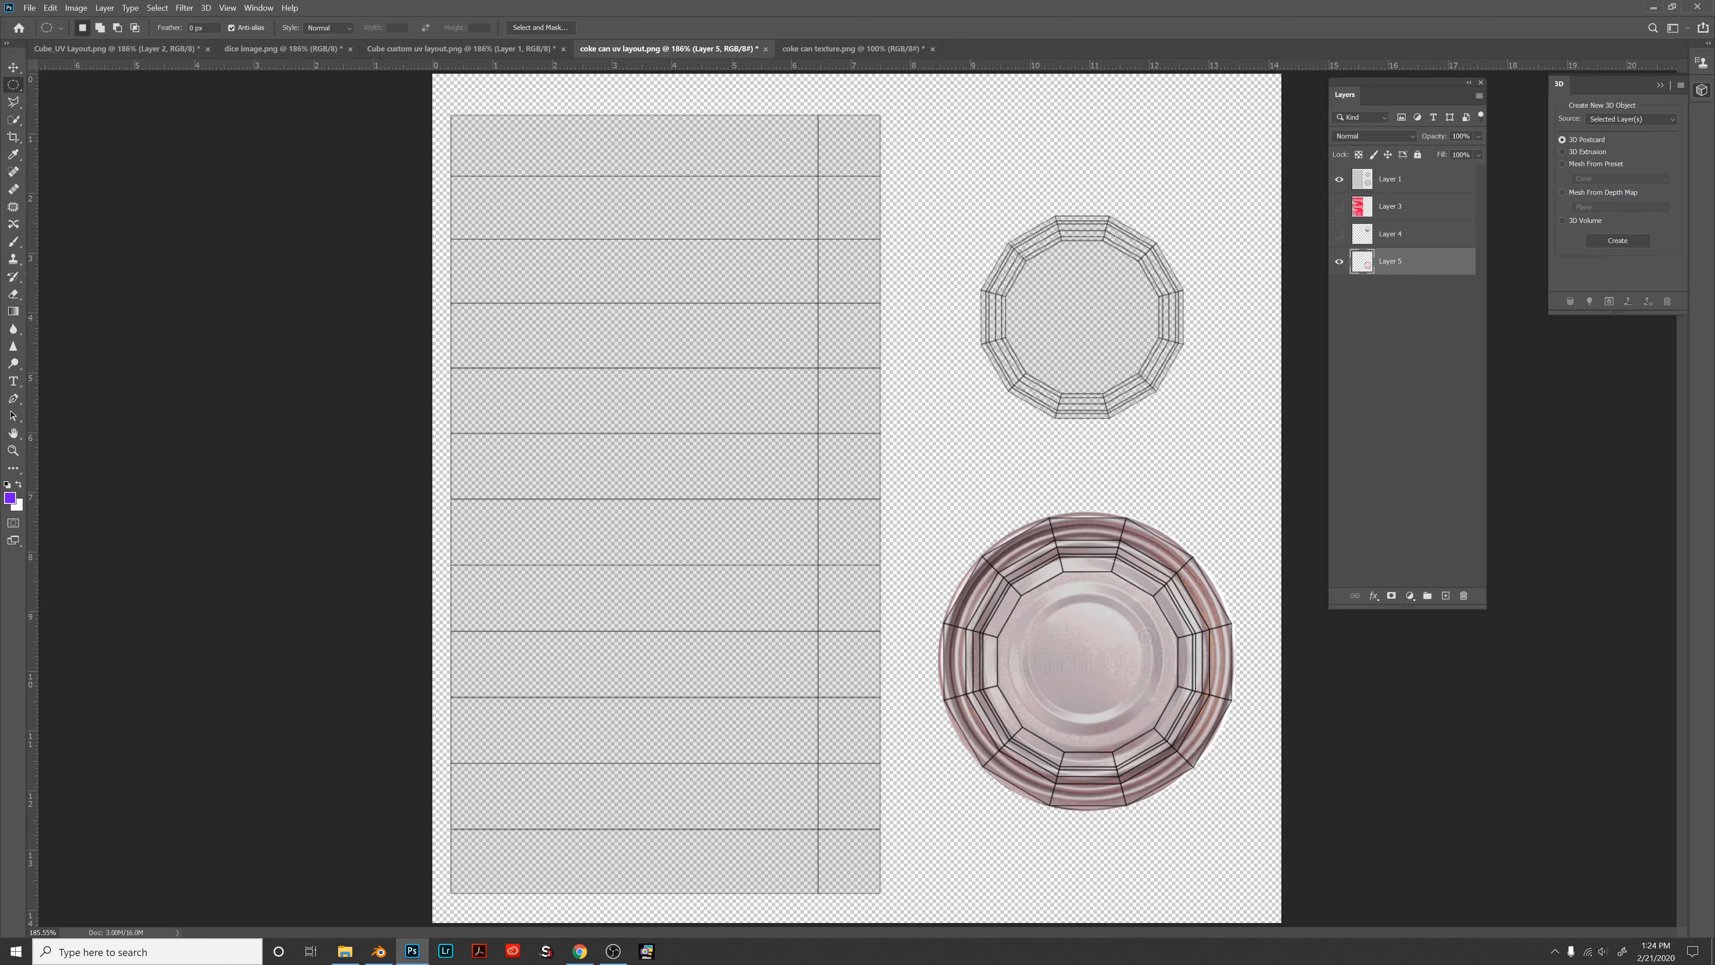
pyautogui.hotkey('ctrl', 'alt', ',')
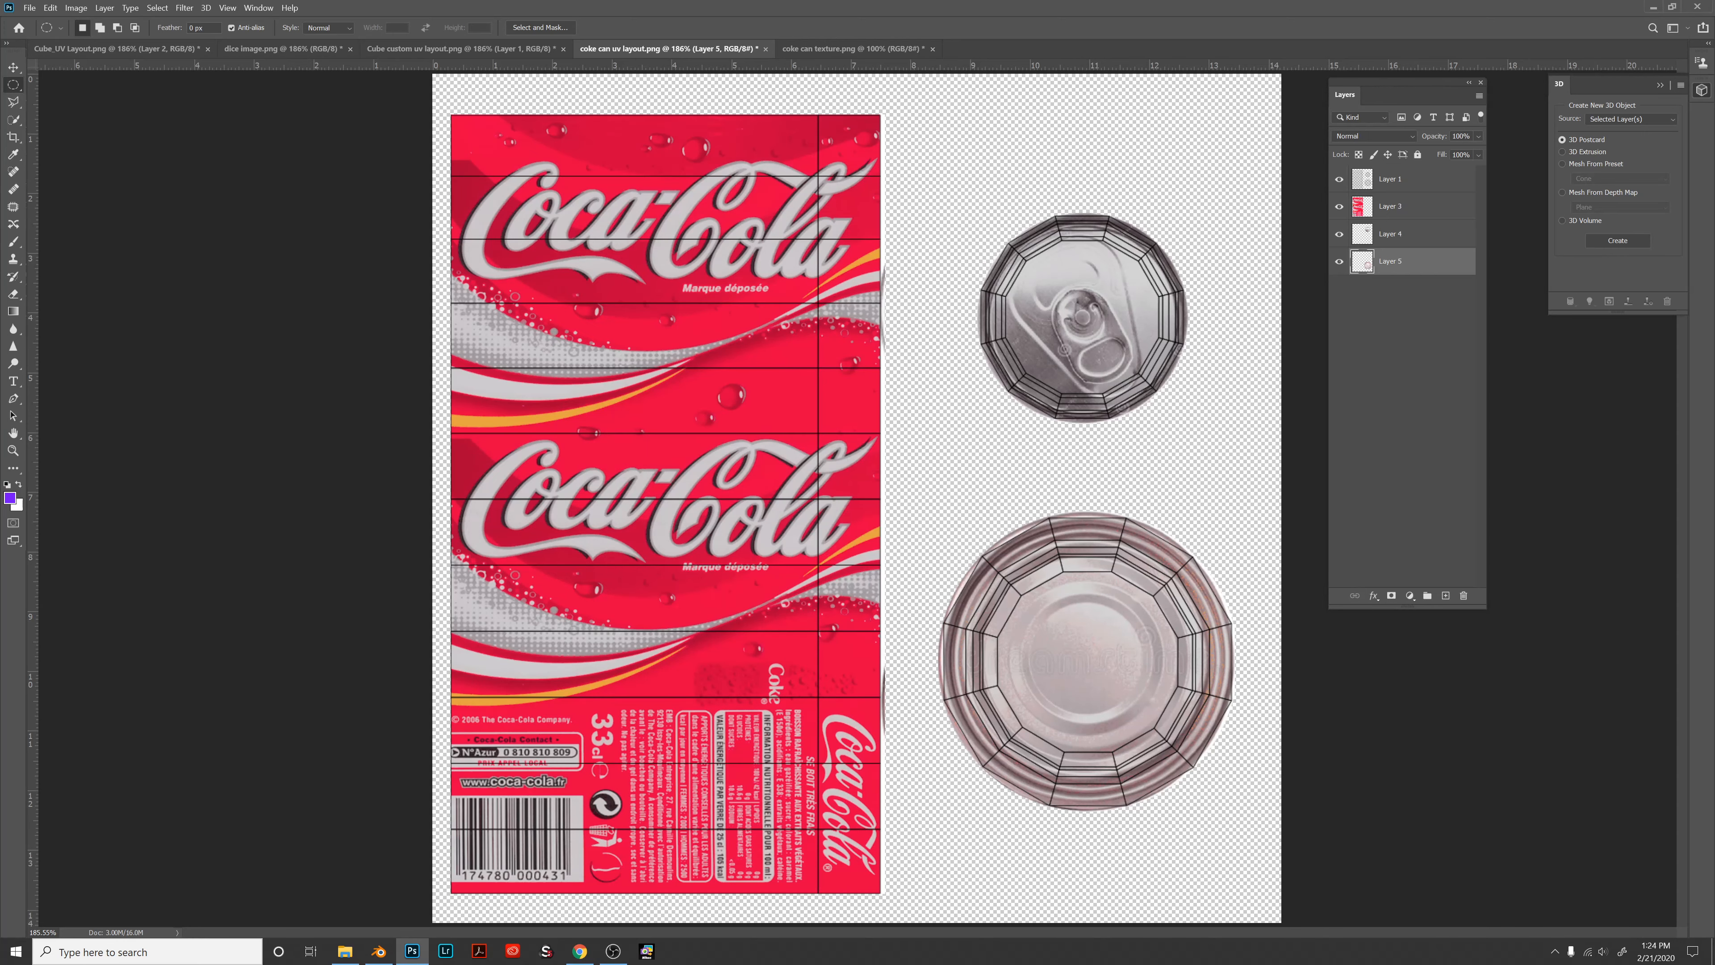
# Compare the artwork with and without the UV layout layer (Layer 1), leaving that layer hidden.
pyautogui.click(1338, 179)
pyautogui.click(1338, 179)
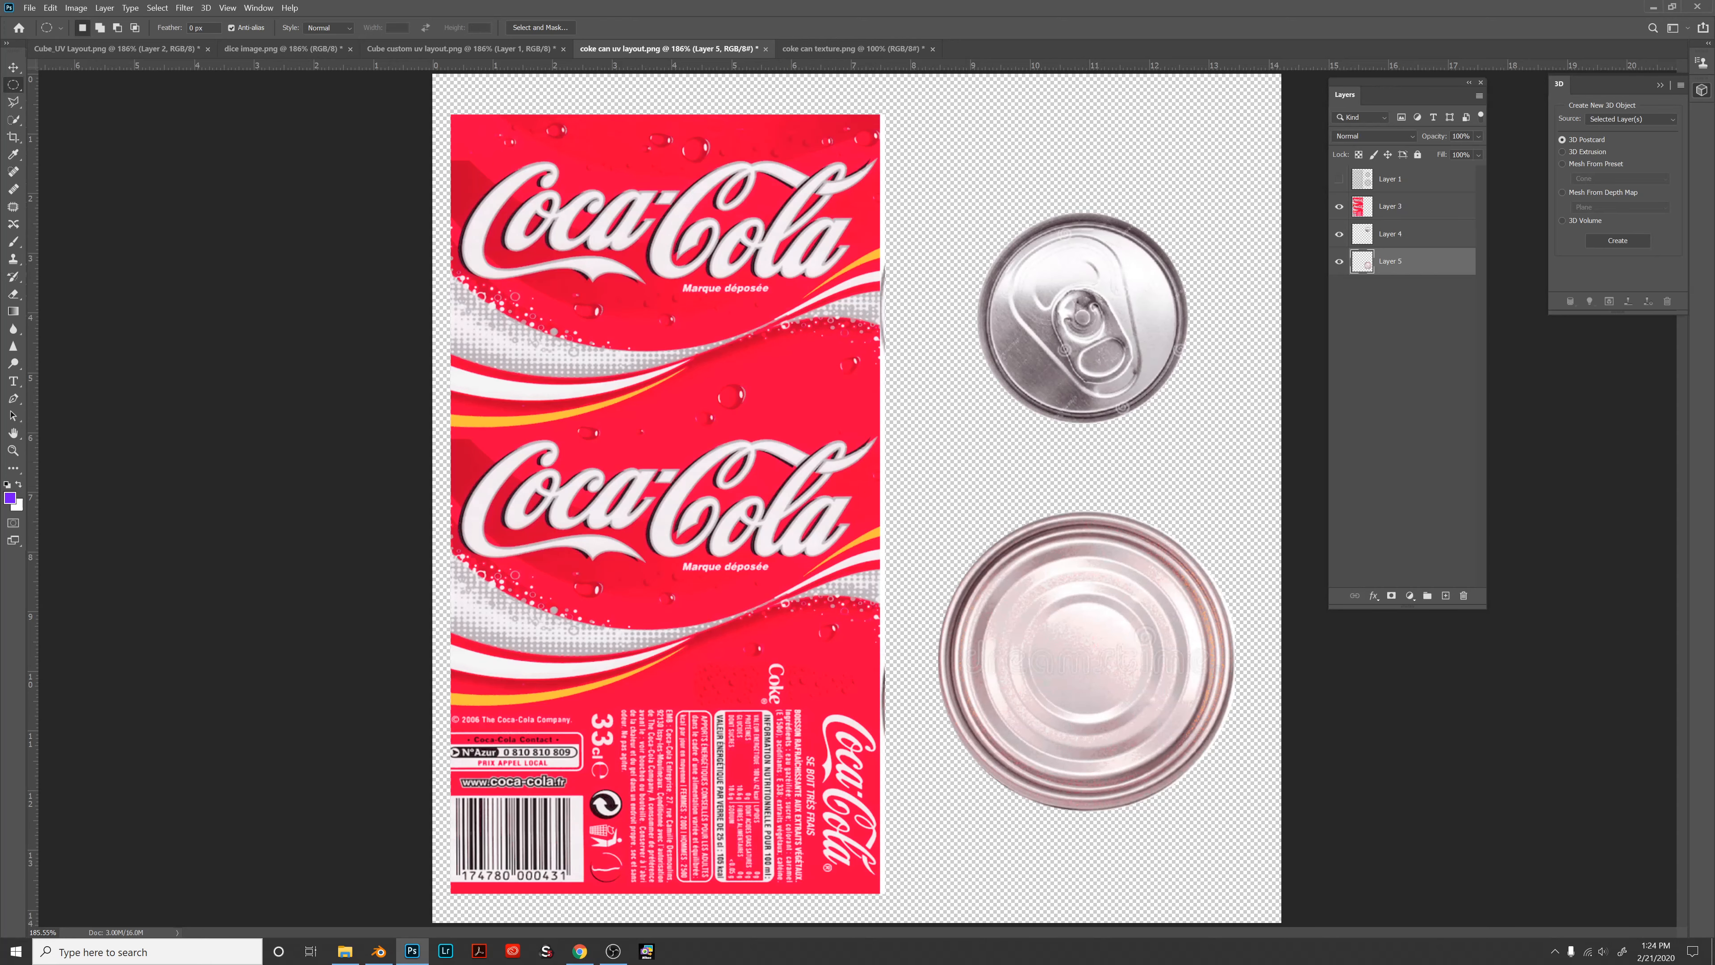
pyautogui.click(1405, 316)
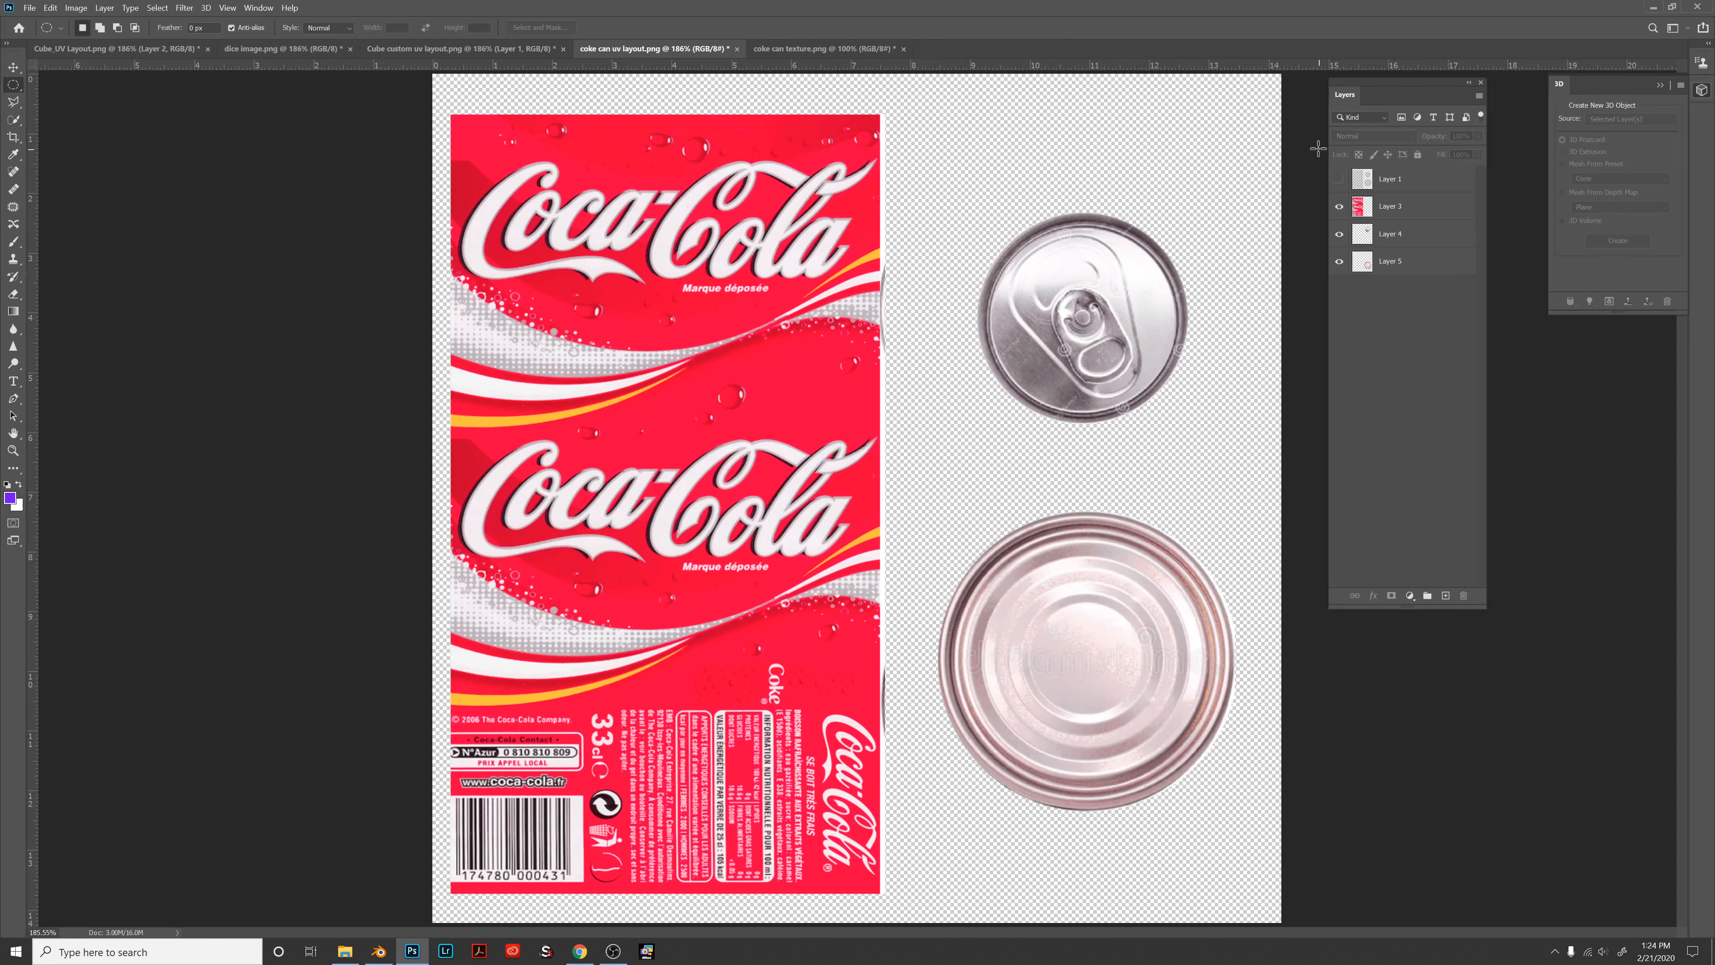
pyautogui.click(1340, 180)
pyautogui.click(1339, 179)
pyautogui.click(1339, 180)
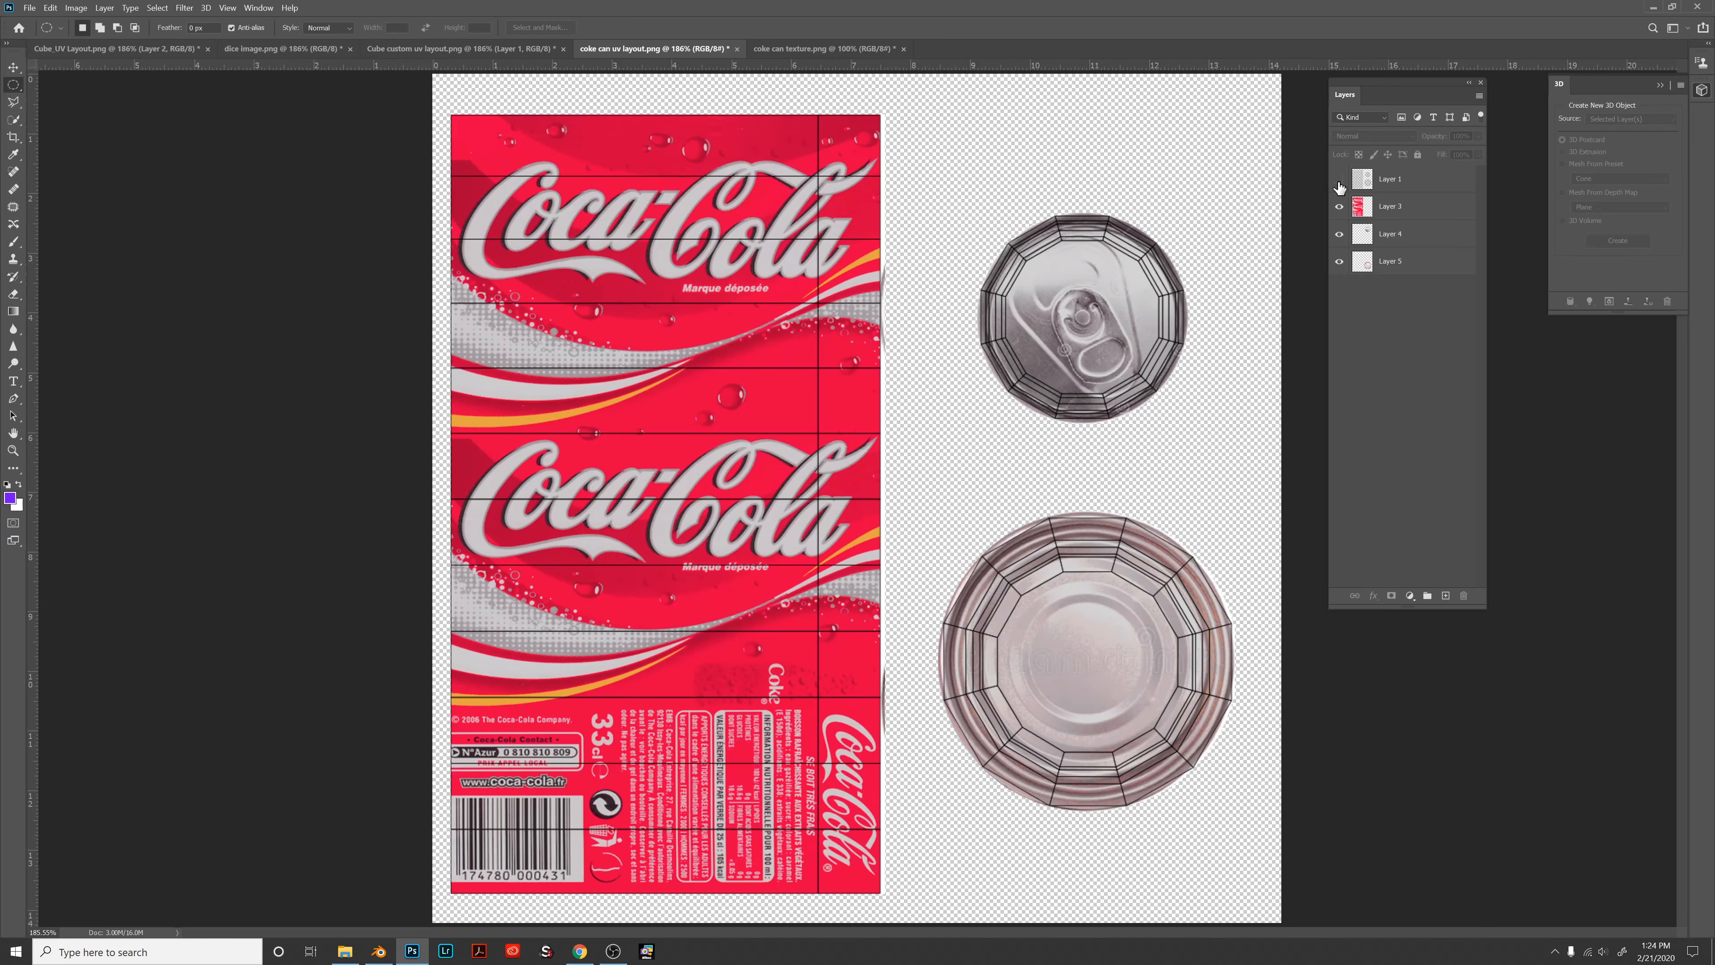
pyautogui.click(1339, 179)
pyautogui.click(1339, 179)
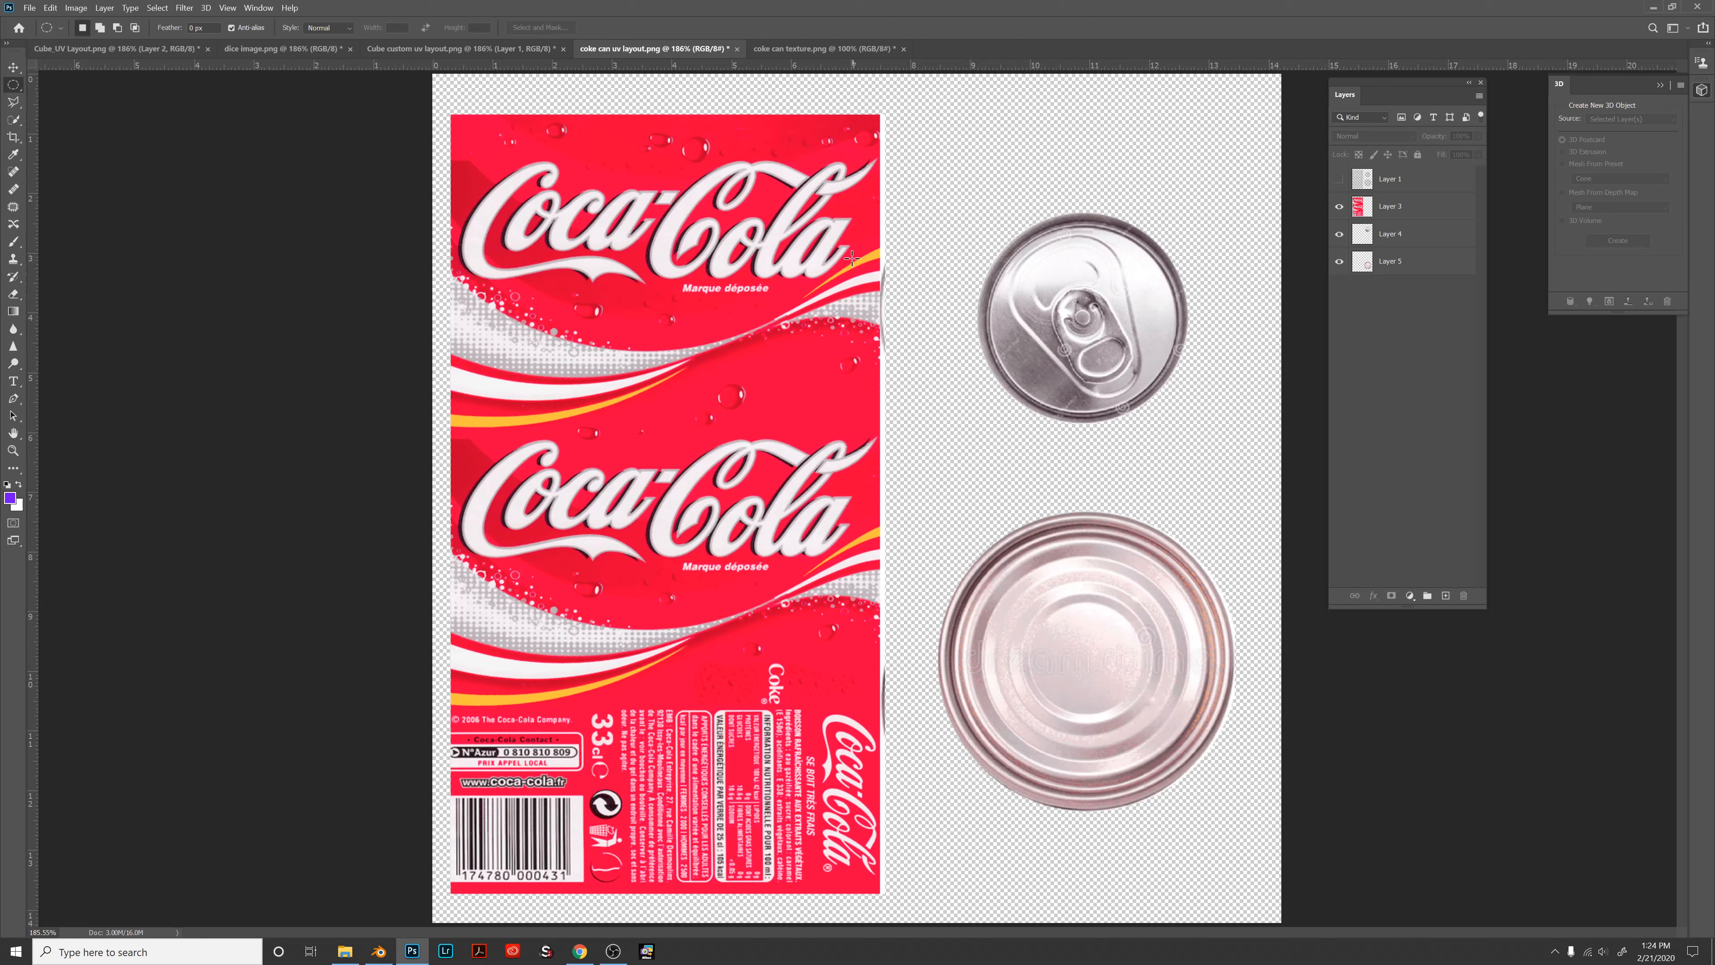
# Switch to Blender, leave Edit Mode and apply smooth shading to the can.
pyautogui.hotkey('alt', 'Tab')
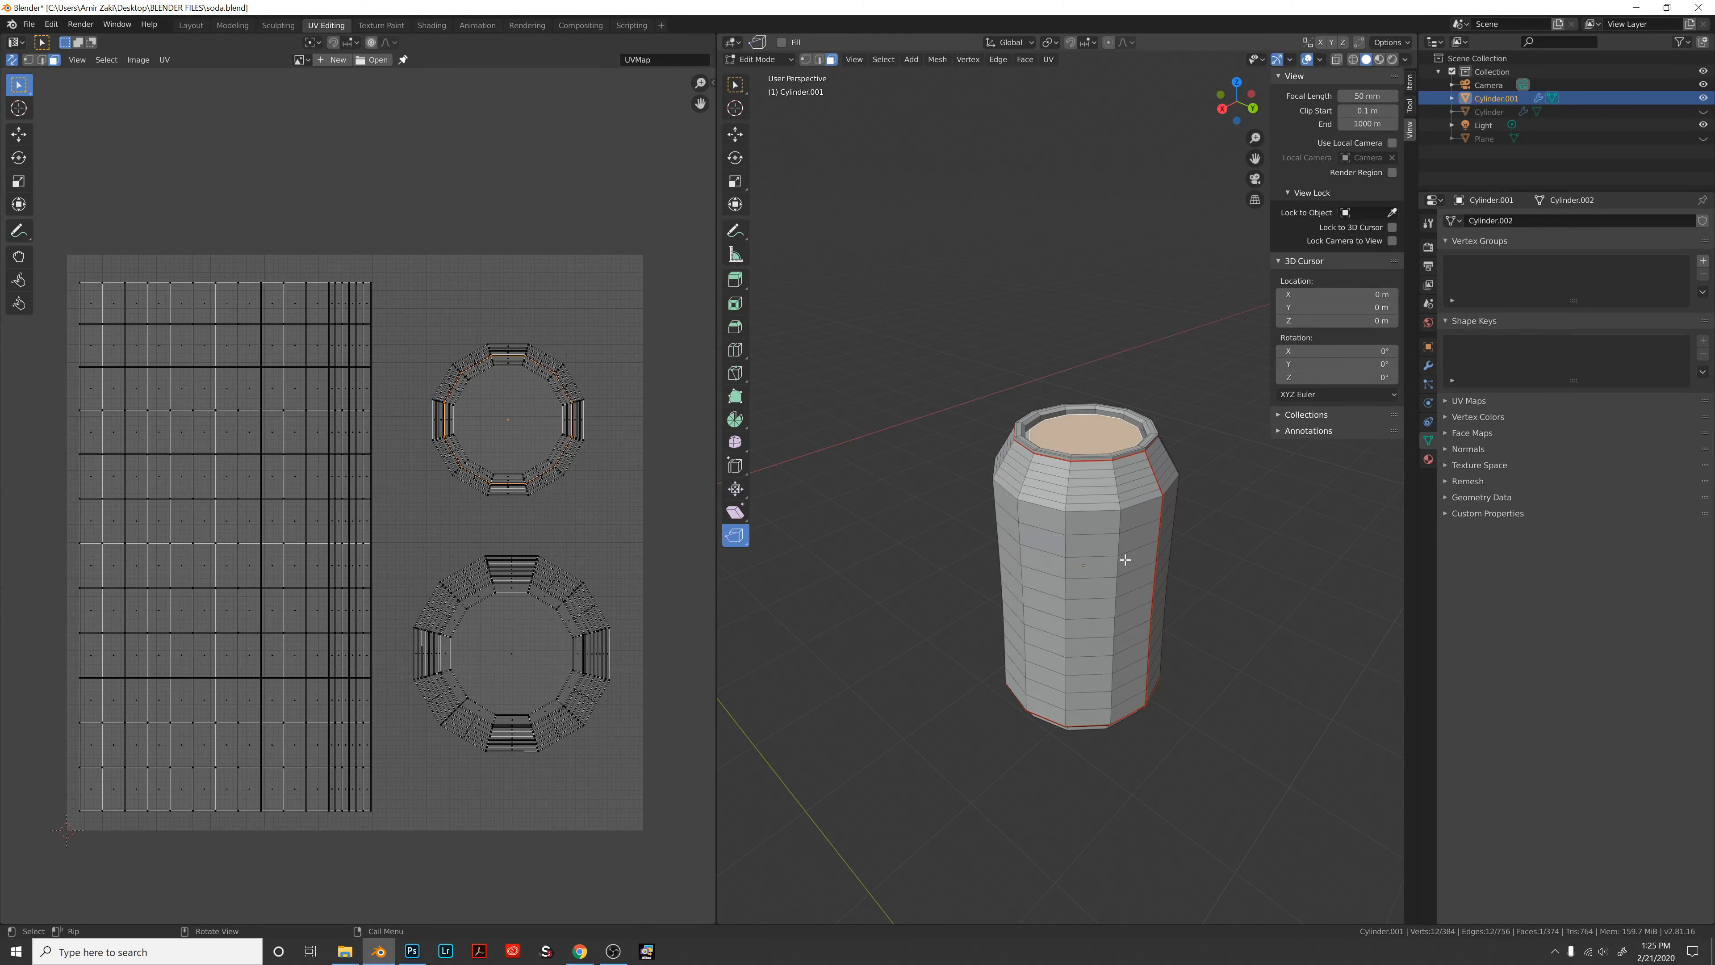
pyautogui.click(1103, 557)
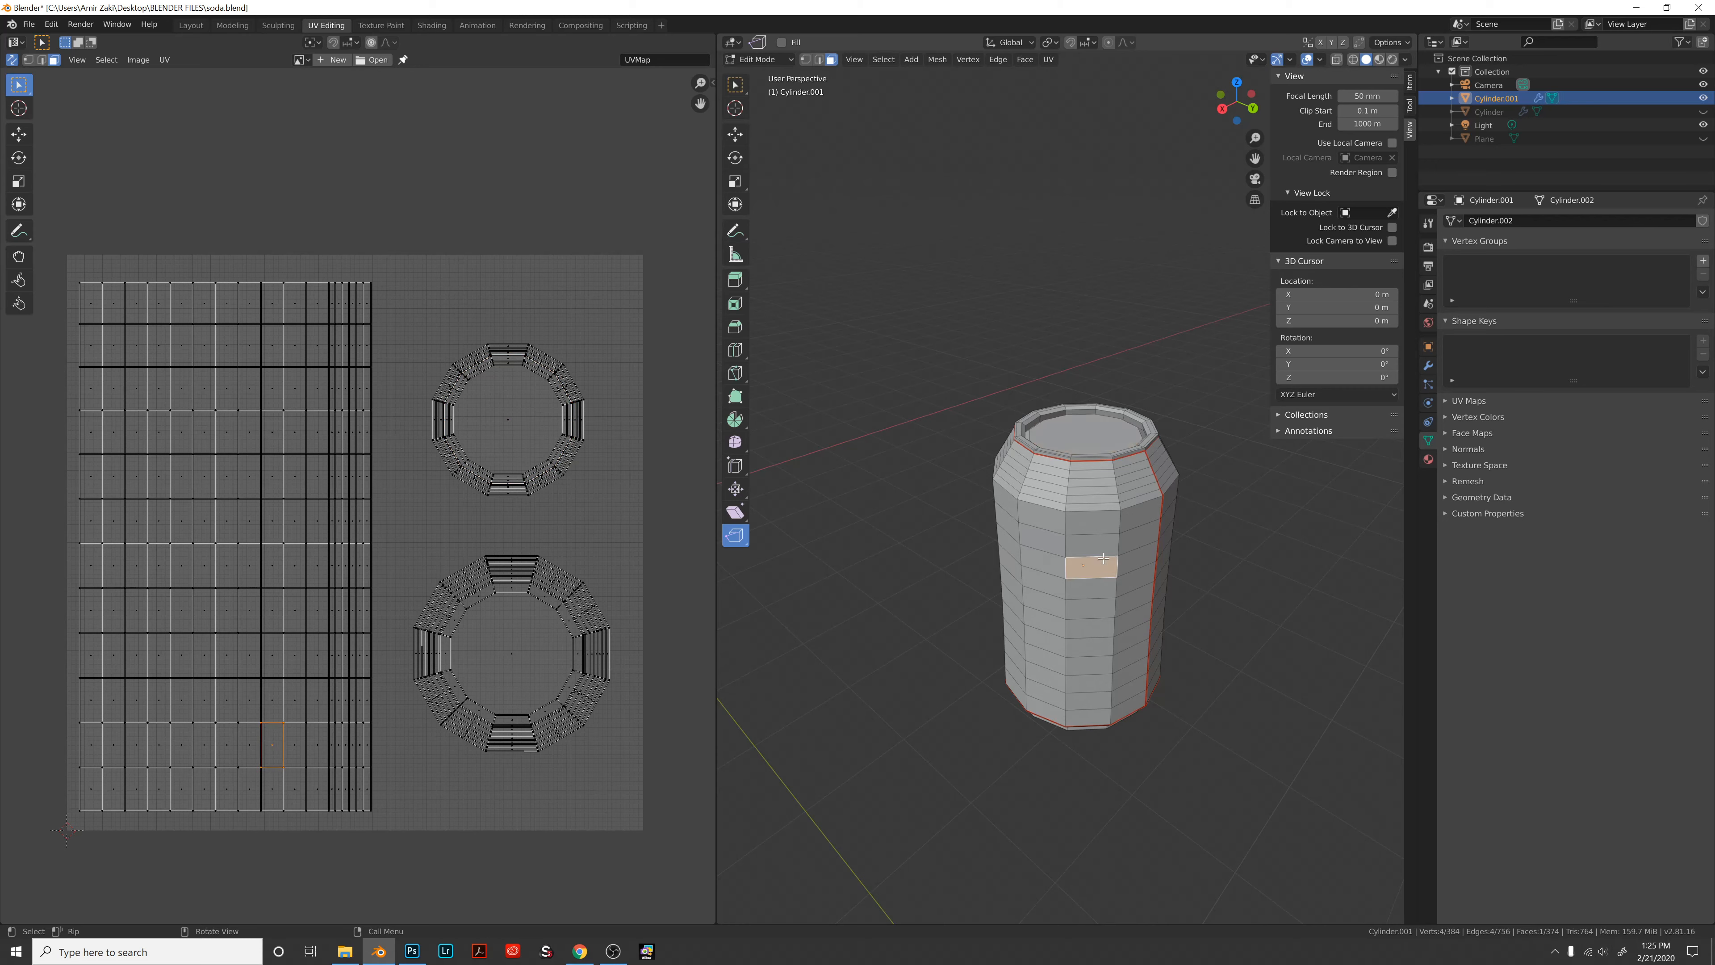
pyautogui.press('Tab')
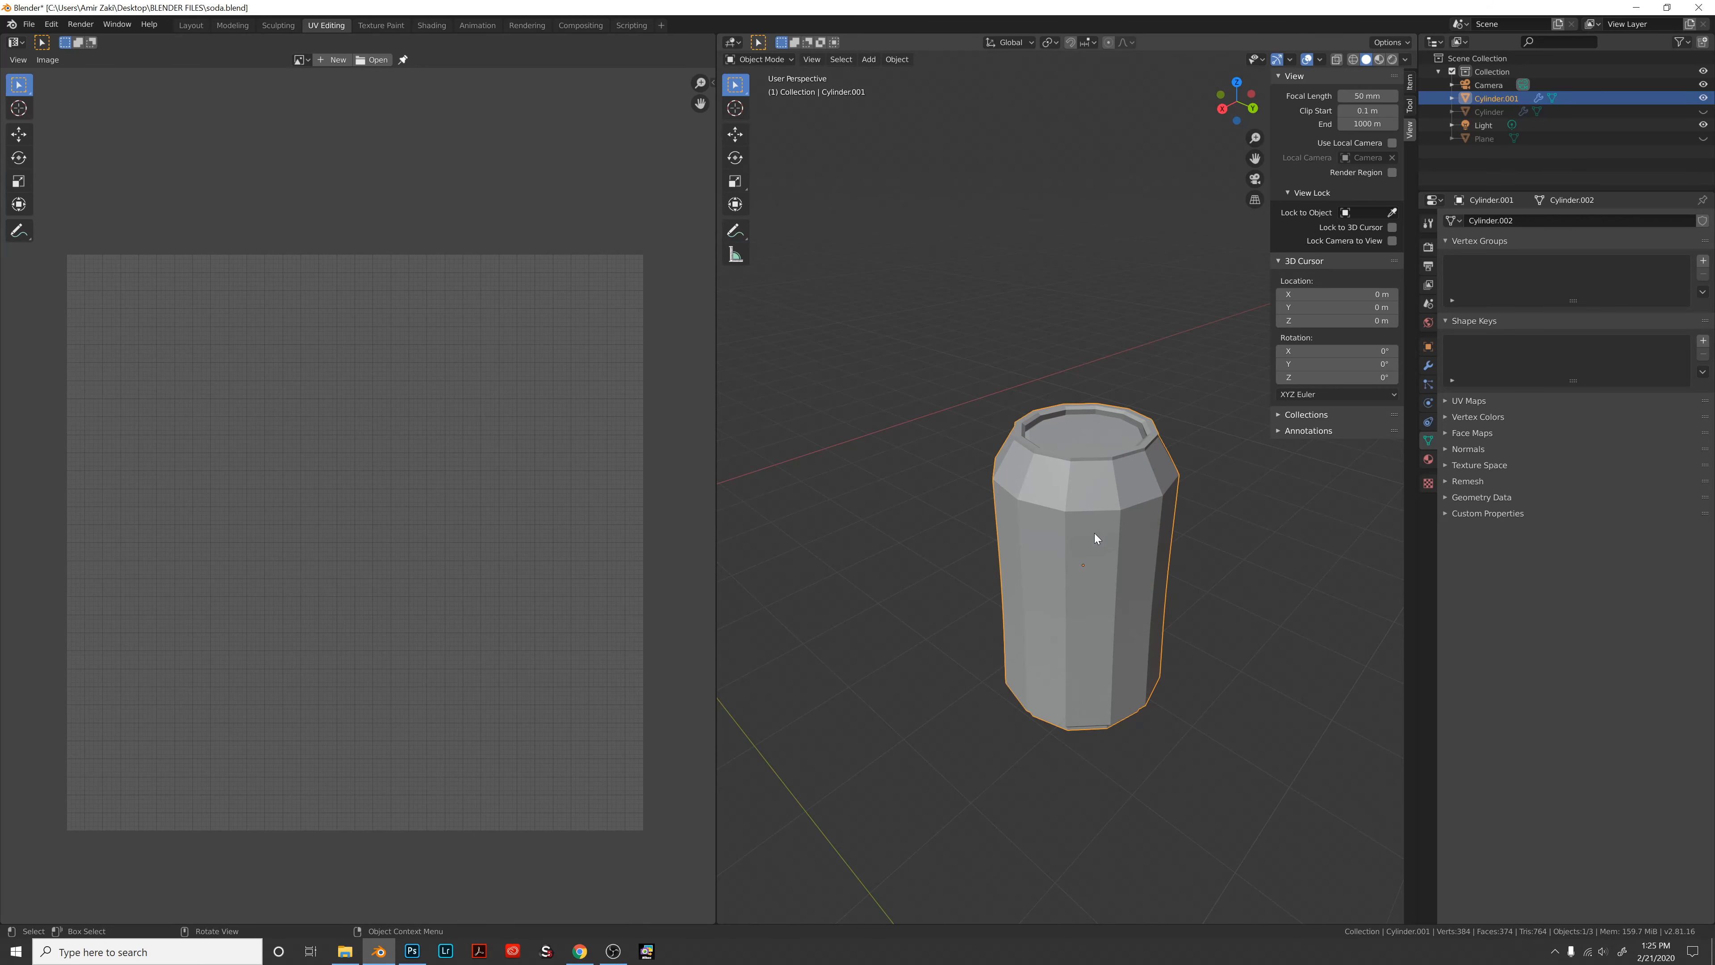
pyautogui.rightClick(1095, 536)
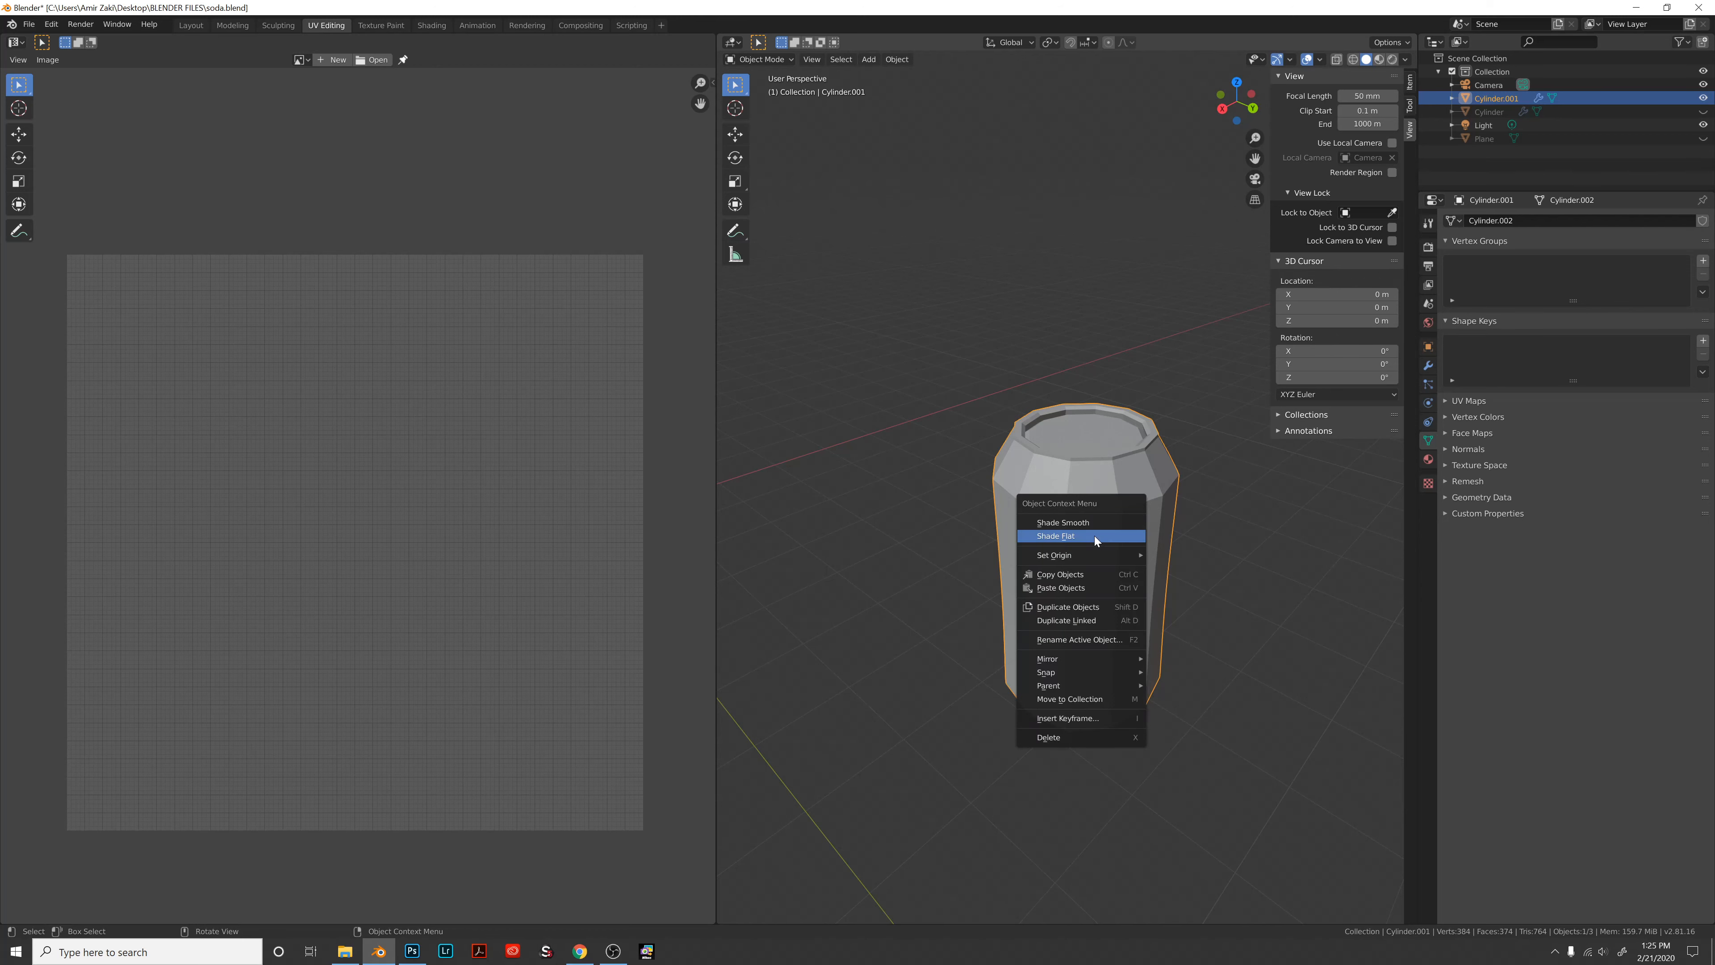
pyautogui.click(1092, 529)
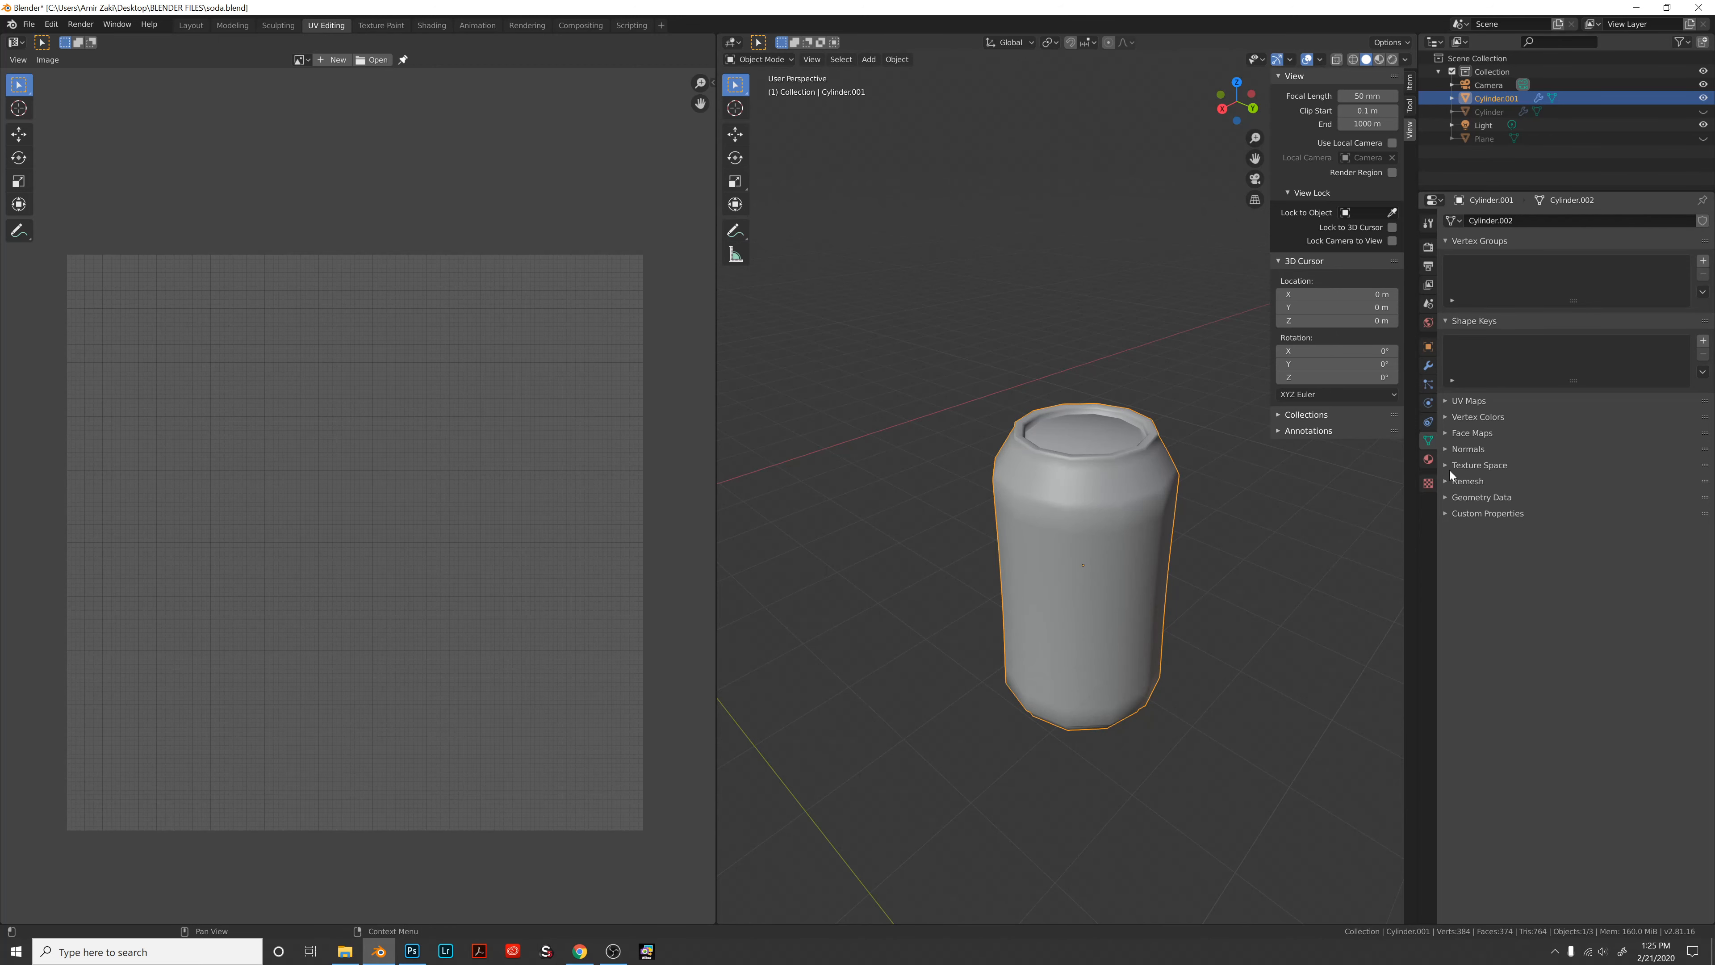
# Set the can's Subdivision modifier to viewport level 3.
pyautogui.click(1427, 365)
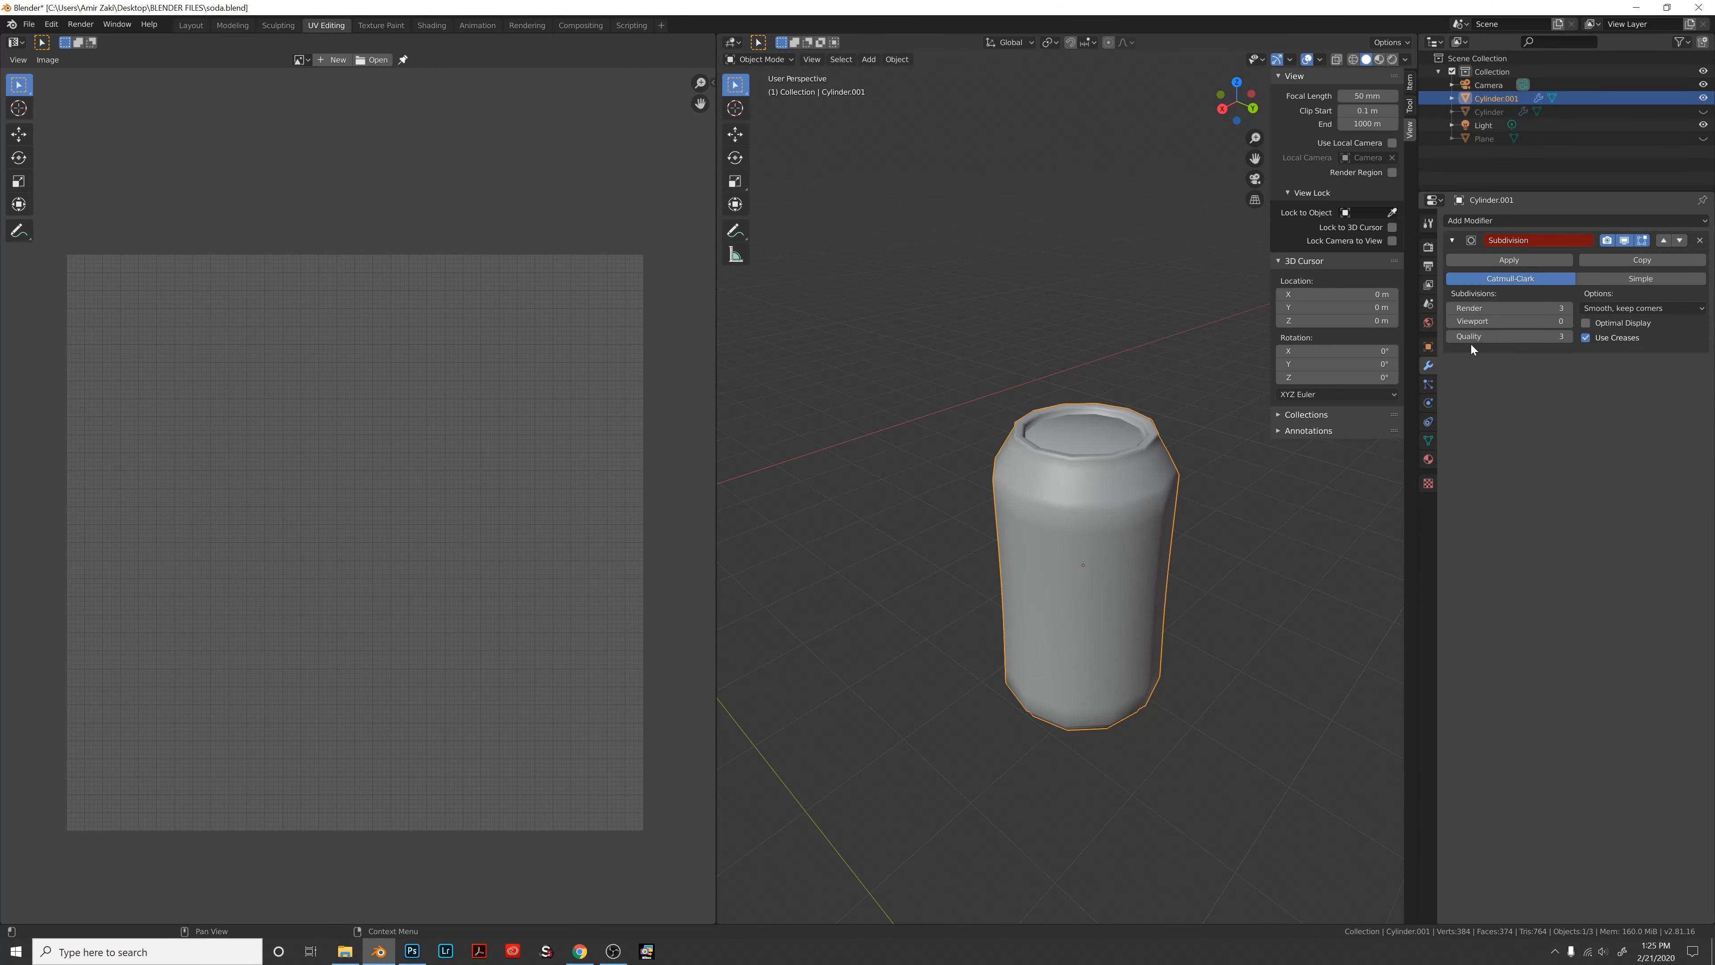
pyautogui.click(1567, 322)
pyautogui.click(1568, 322)
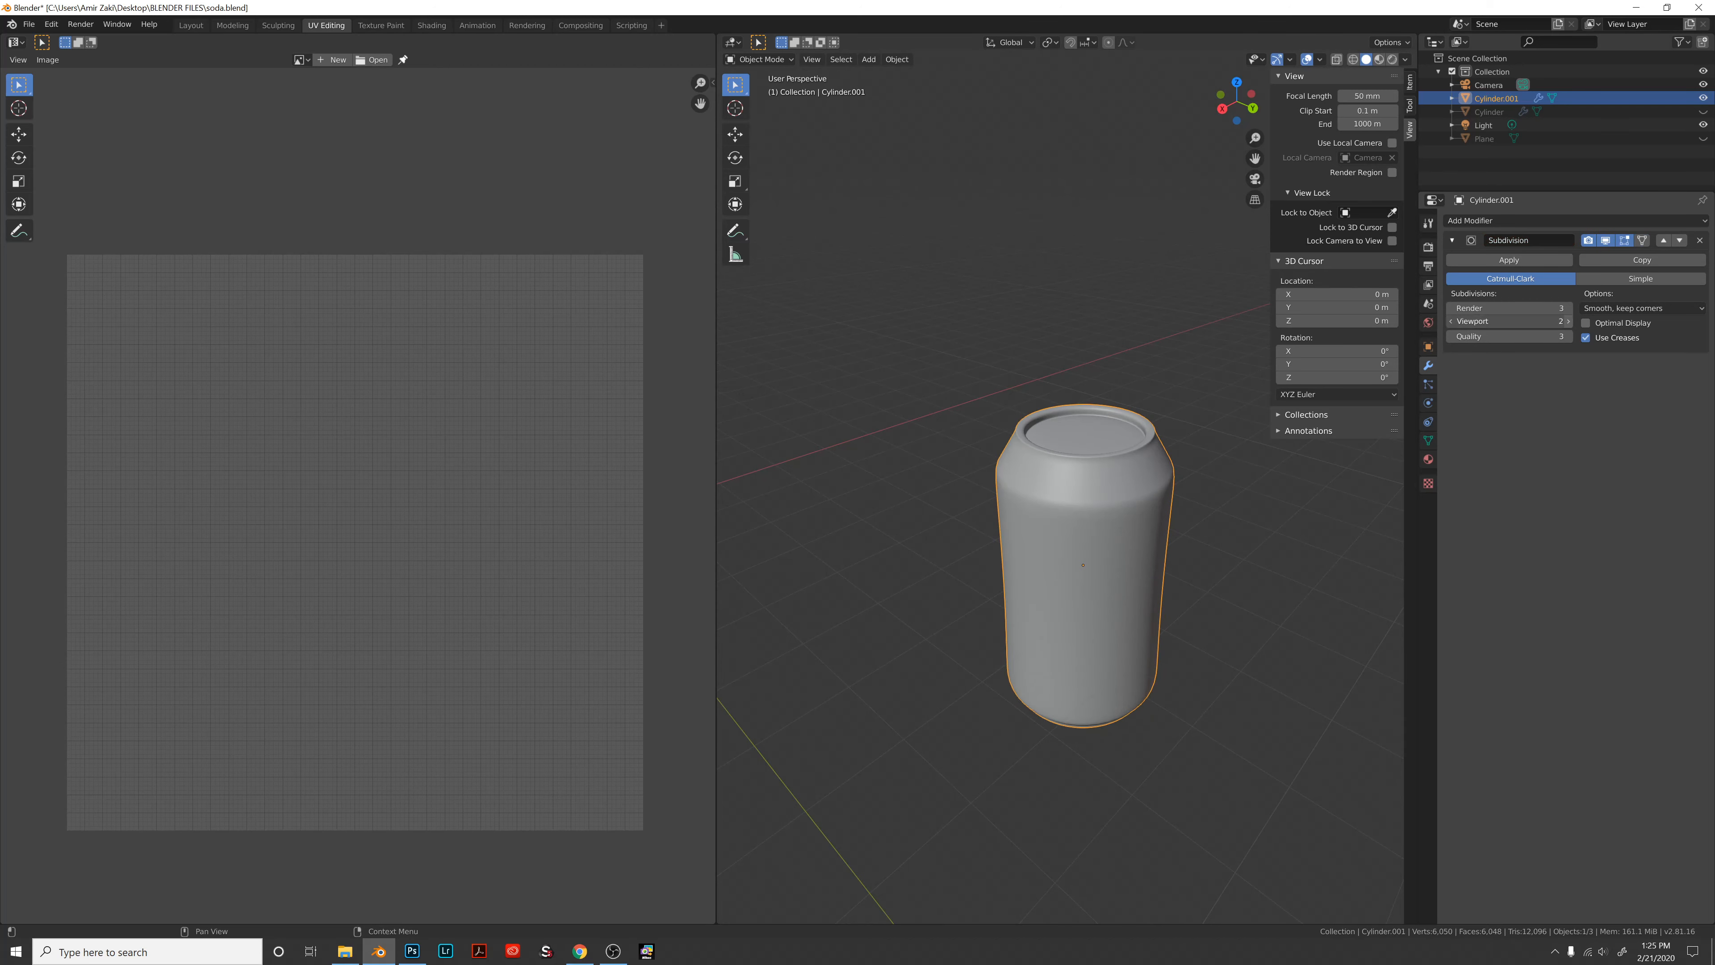
pyautogui.click(1567, 321)
# Display the can with rendered viewport shading.
pyautogui.moveTo(948, 679); pyautogui.dragTo(1029, 604, button='middle')
pyautogui.press('x')
pyautogui.press('Escape')
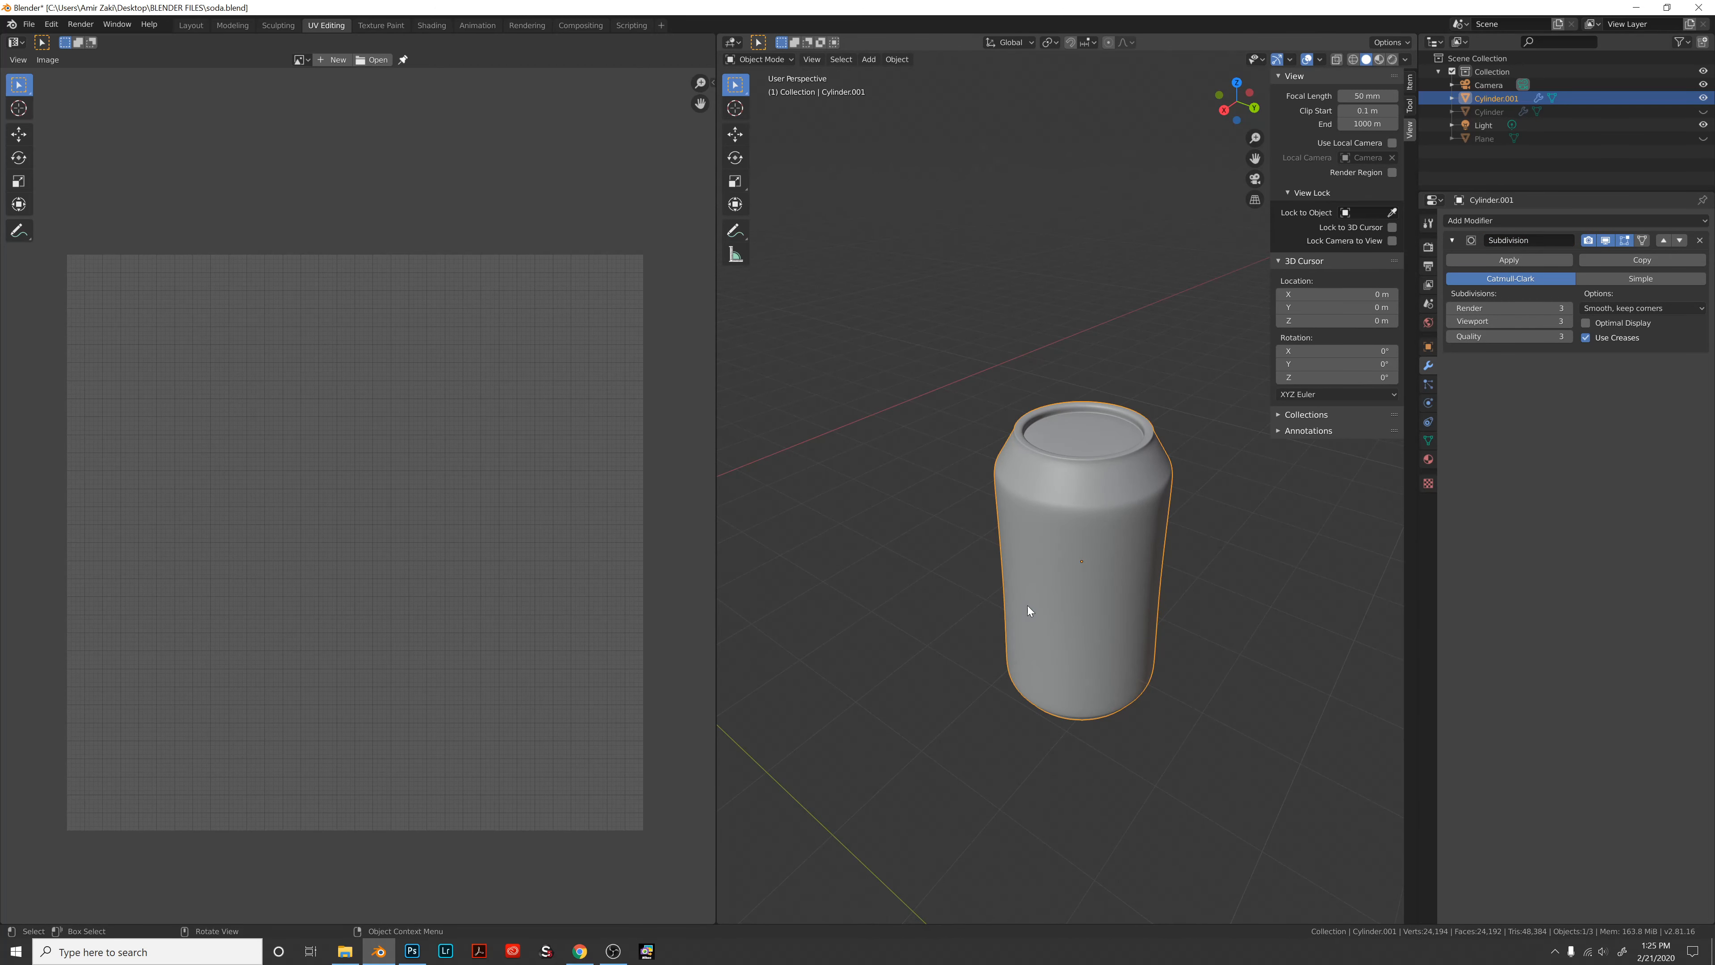
pyautogui.press('z')
pyautogui.click(1035, 524)
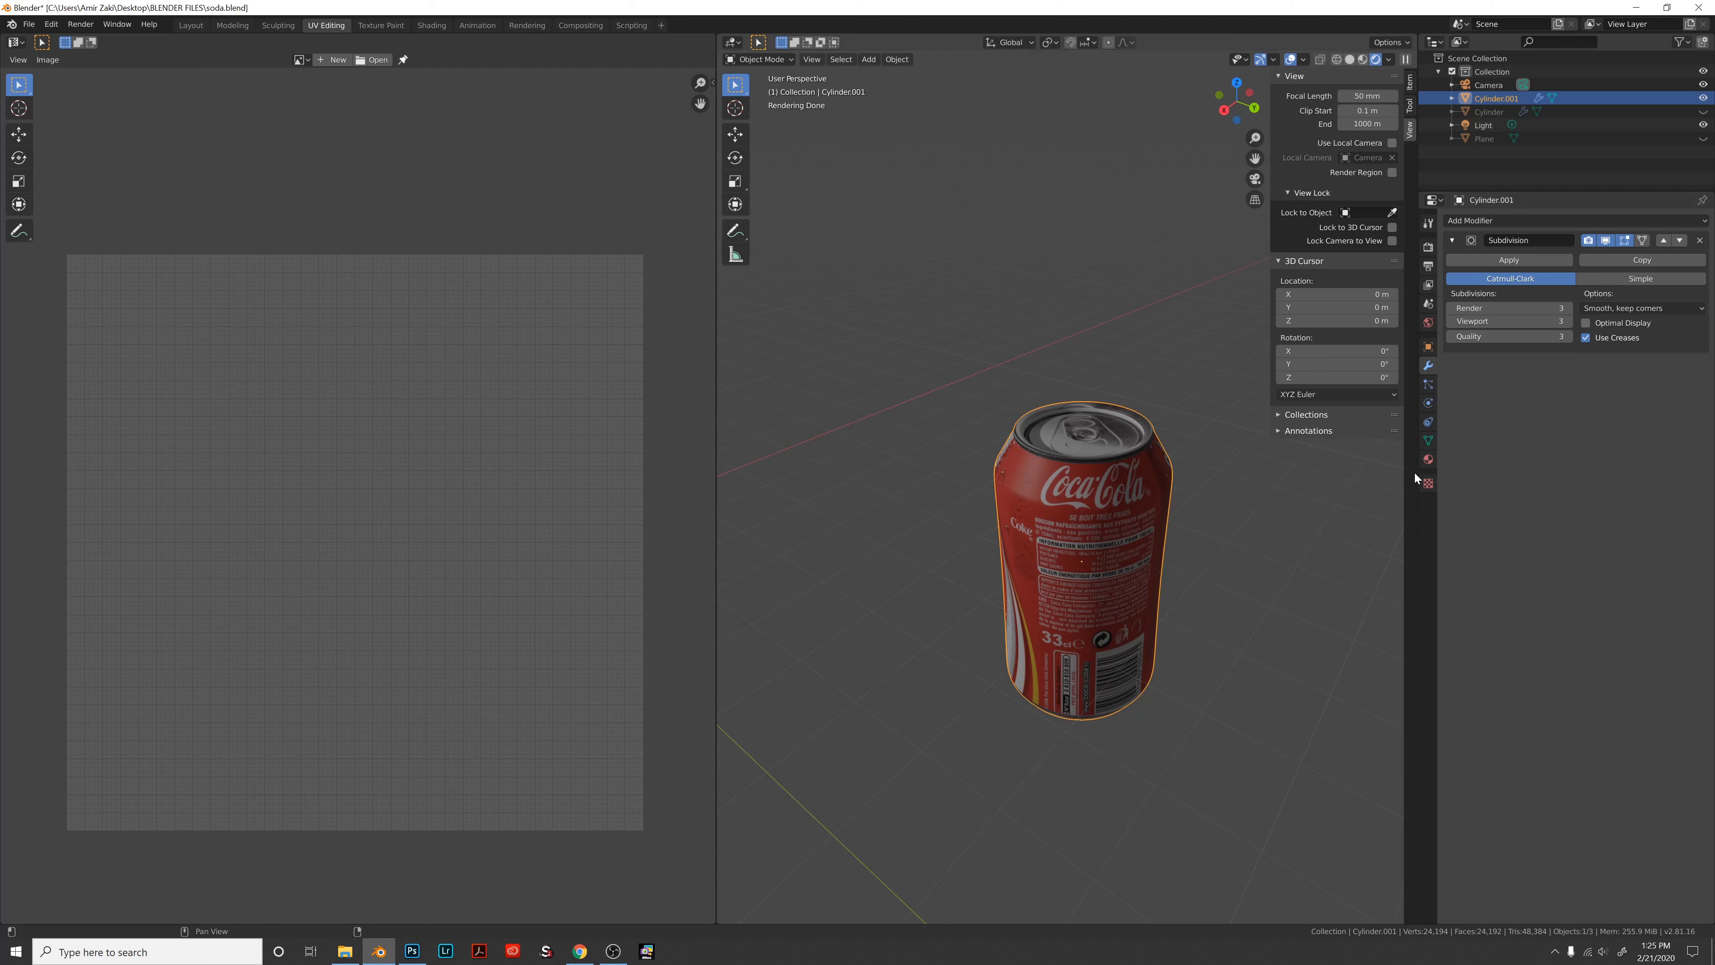
# Use an Image Texture for Material.001's Base Color and look through the available image files, keeping coke can texture map.jpg.
pyautogui.click(1427, 461)
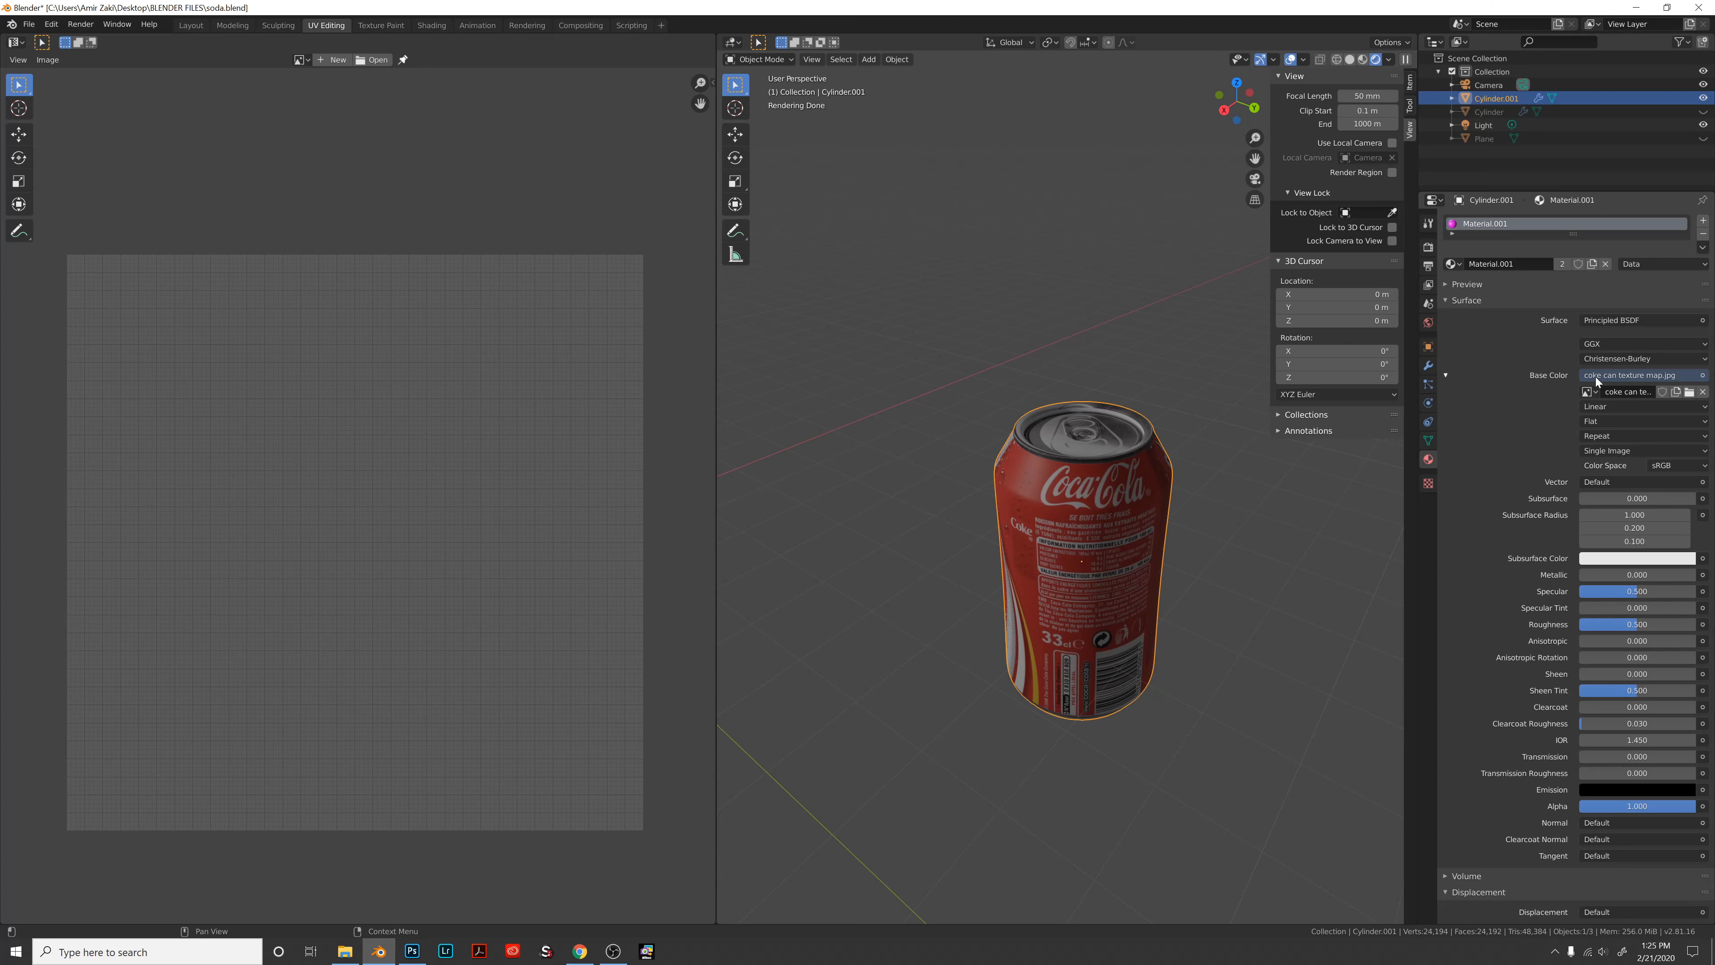
pyautogui.click(1702, 376)
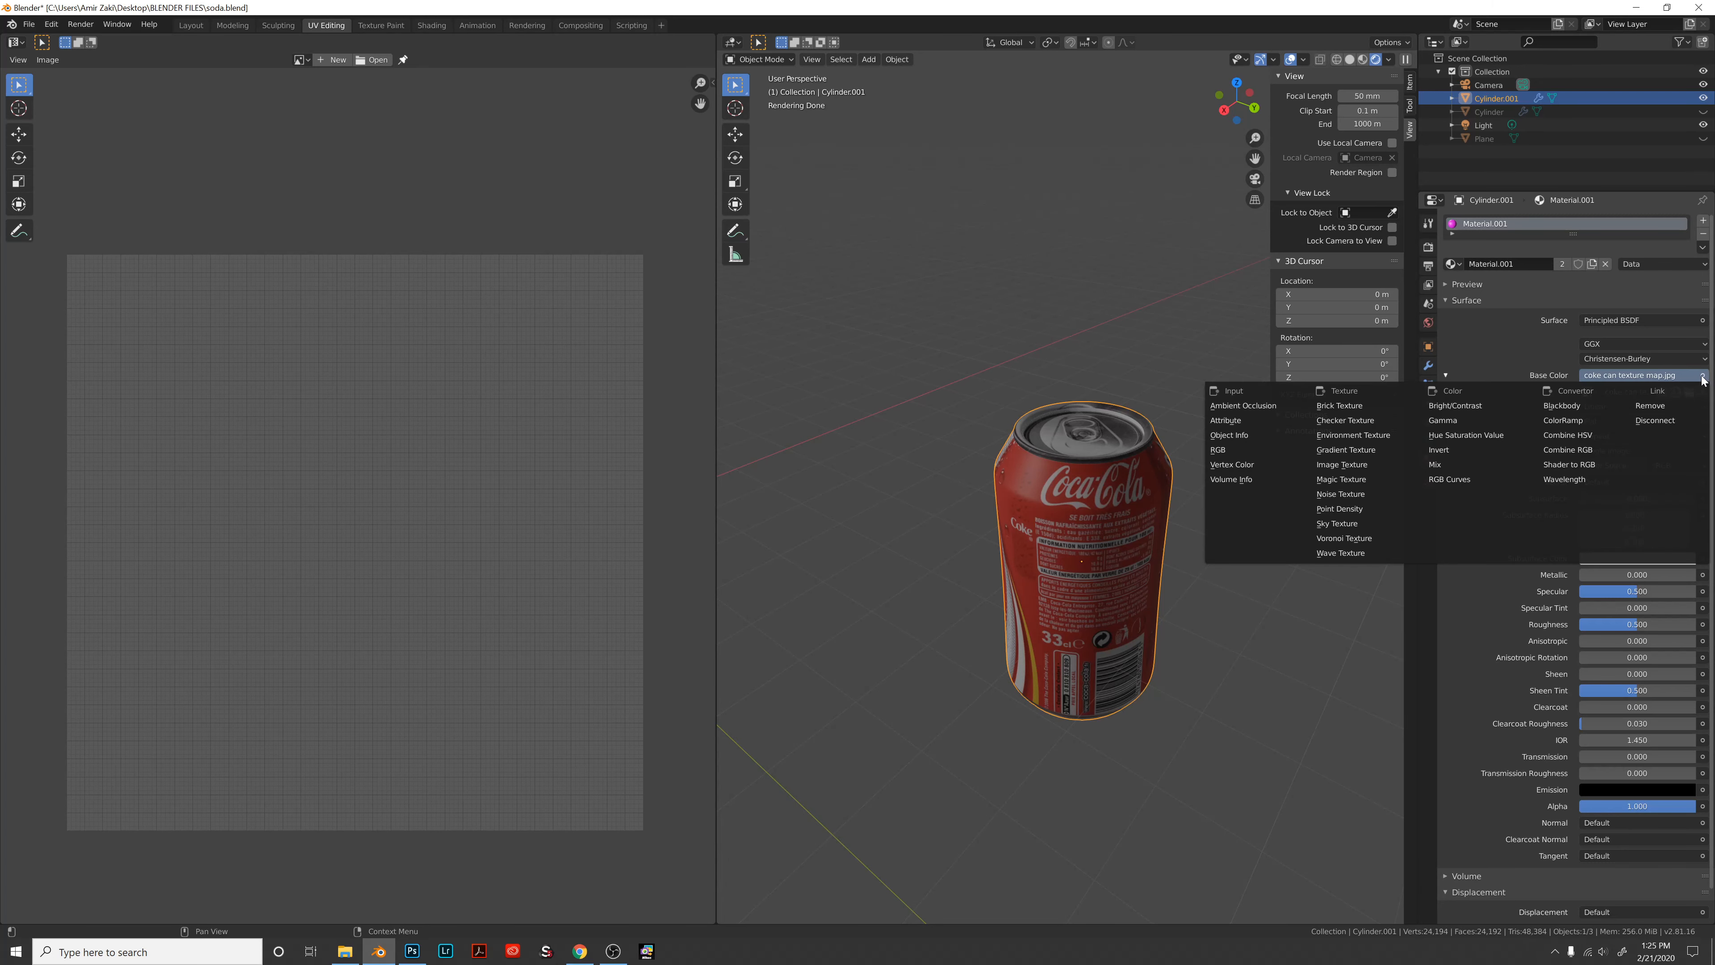
pyautogui.click(1360, 466)
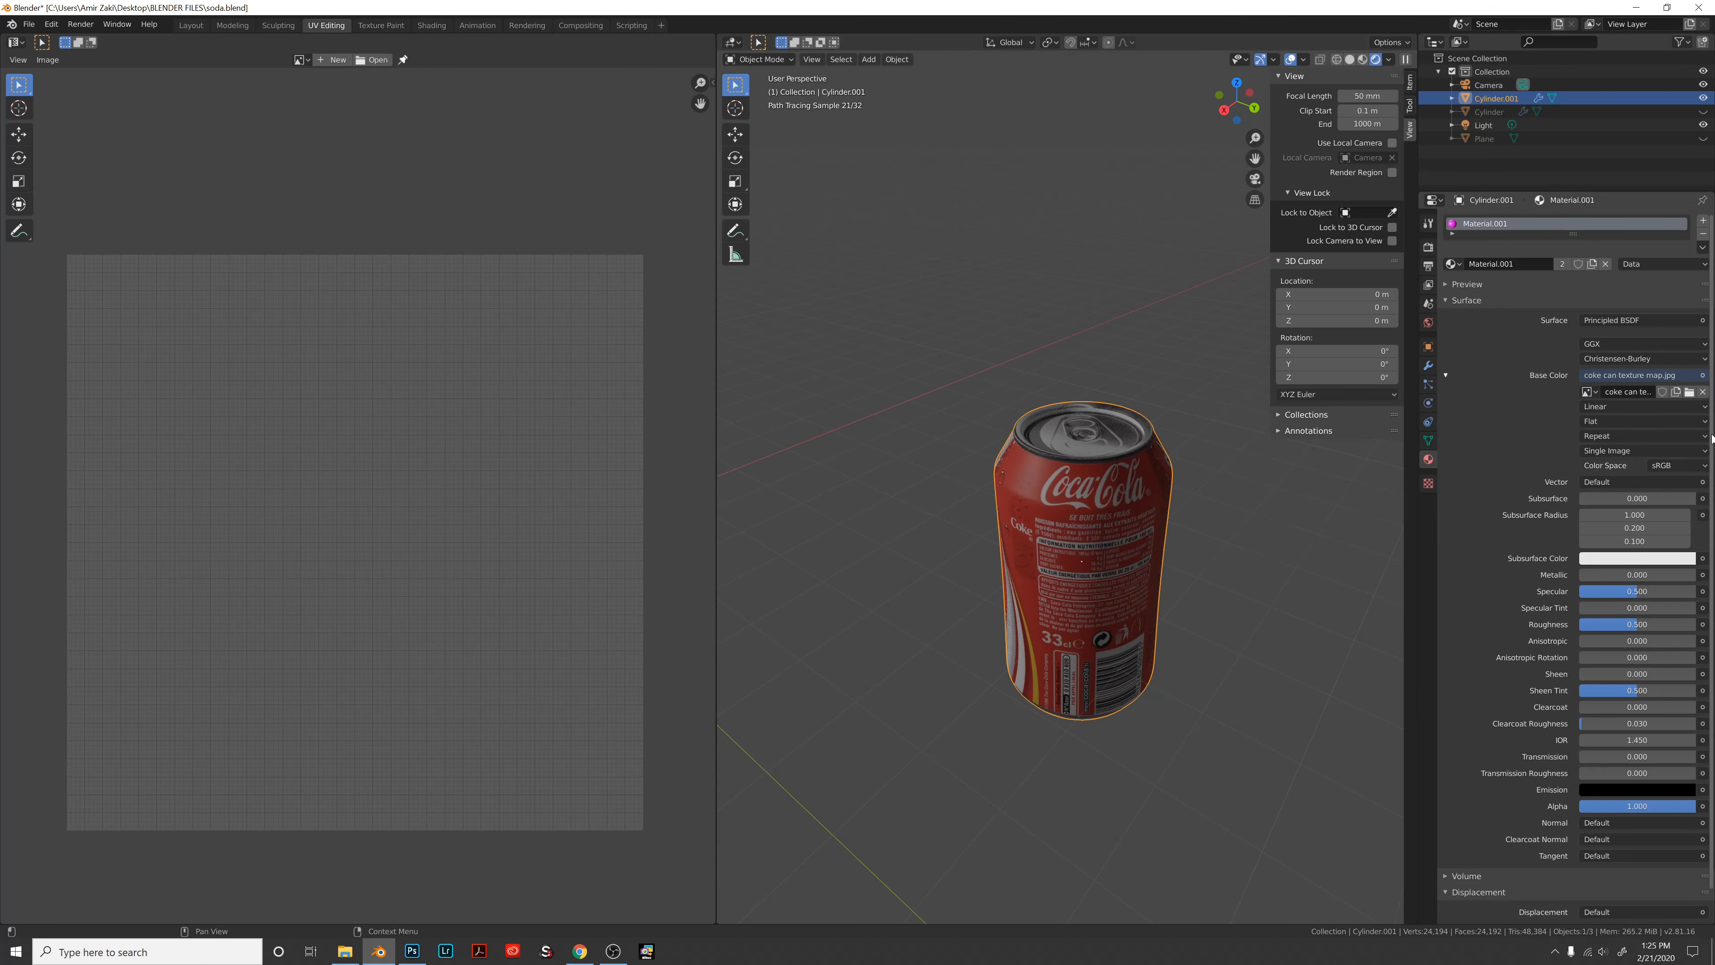
pyautogui.click(1689, 392)
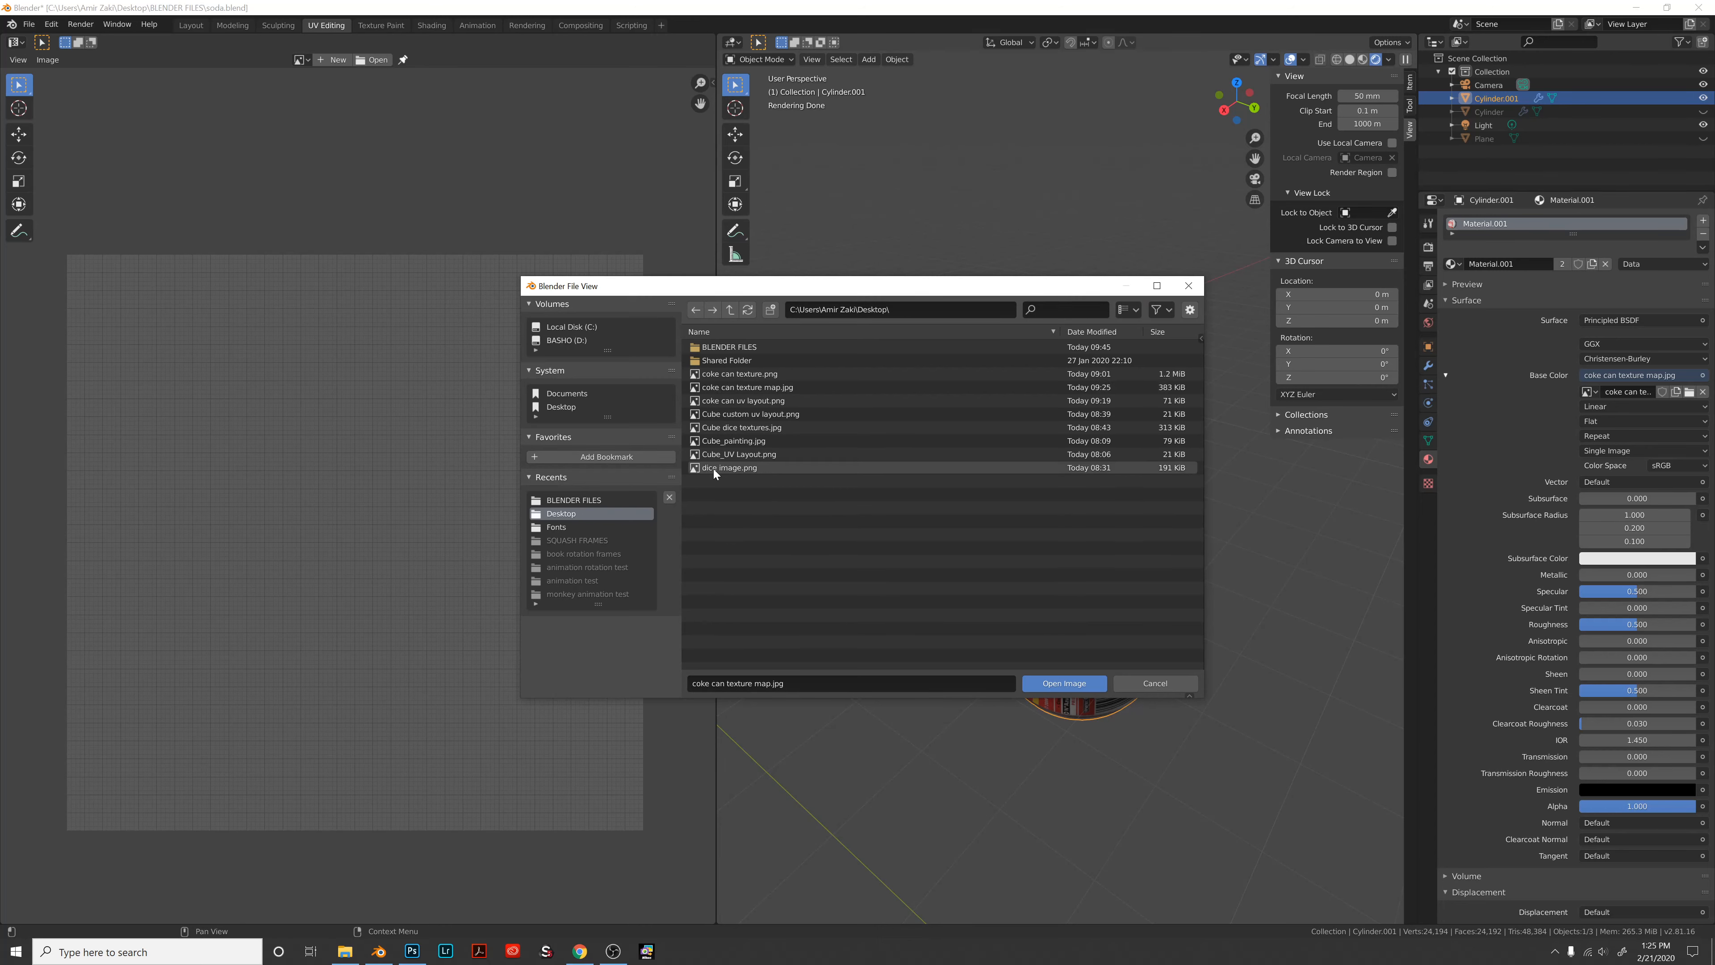
pyautogui.click(1154, 683)
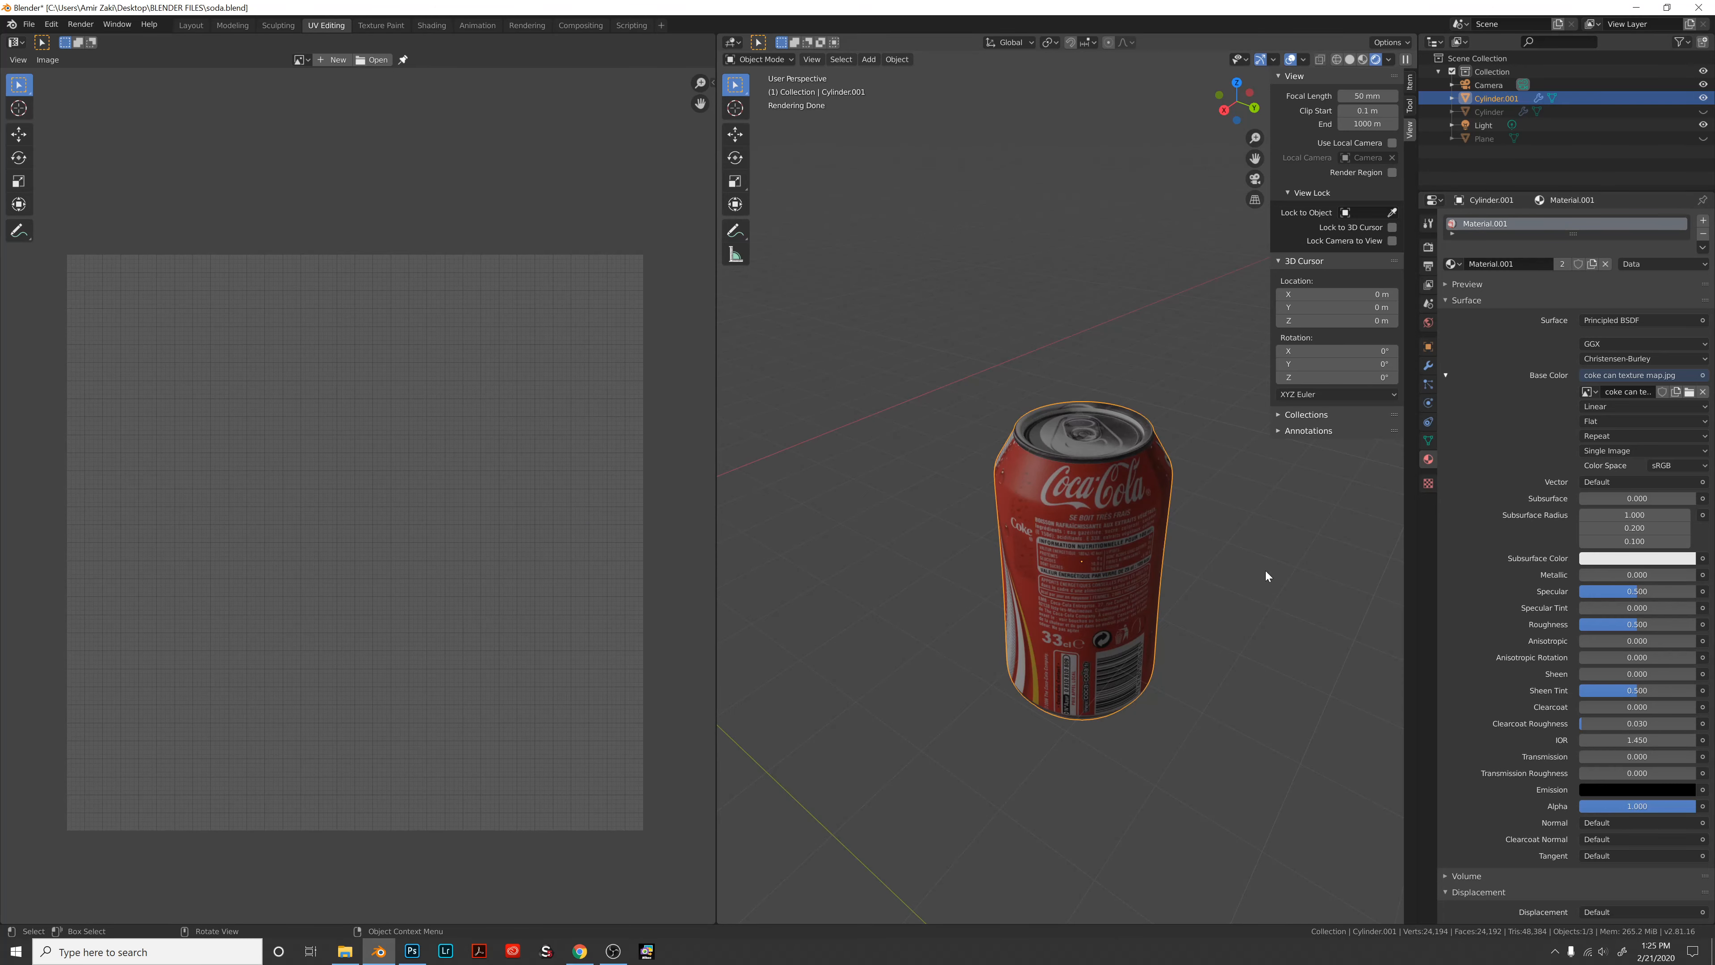
# Put the can in Edit Mode and display coke can texture map.jpg behind its UVs, with the whole image in view.
pyautogui.moveTo(1265, 571)
pyautogui.mouseDown(button='middle')
pyautogui.moveTo(1139, 566)
pyautogui.moveTo(1190, 555)
pyautogui.moveTo(1200, 576)
pyautogui.mouseUp(button='middle')
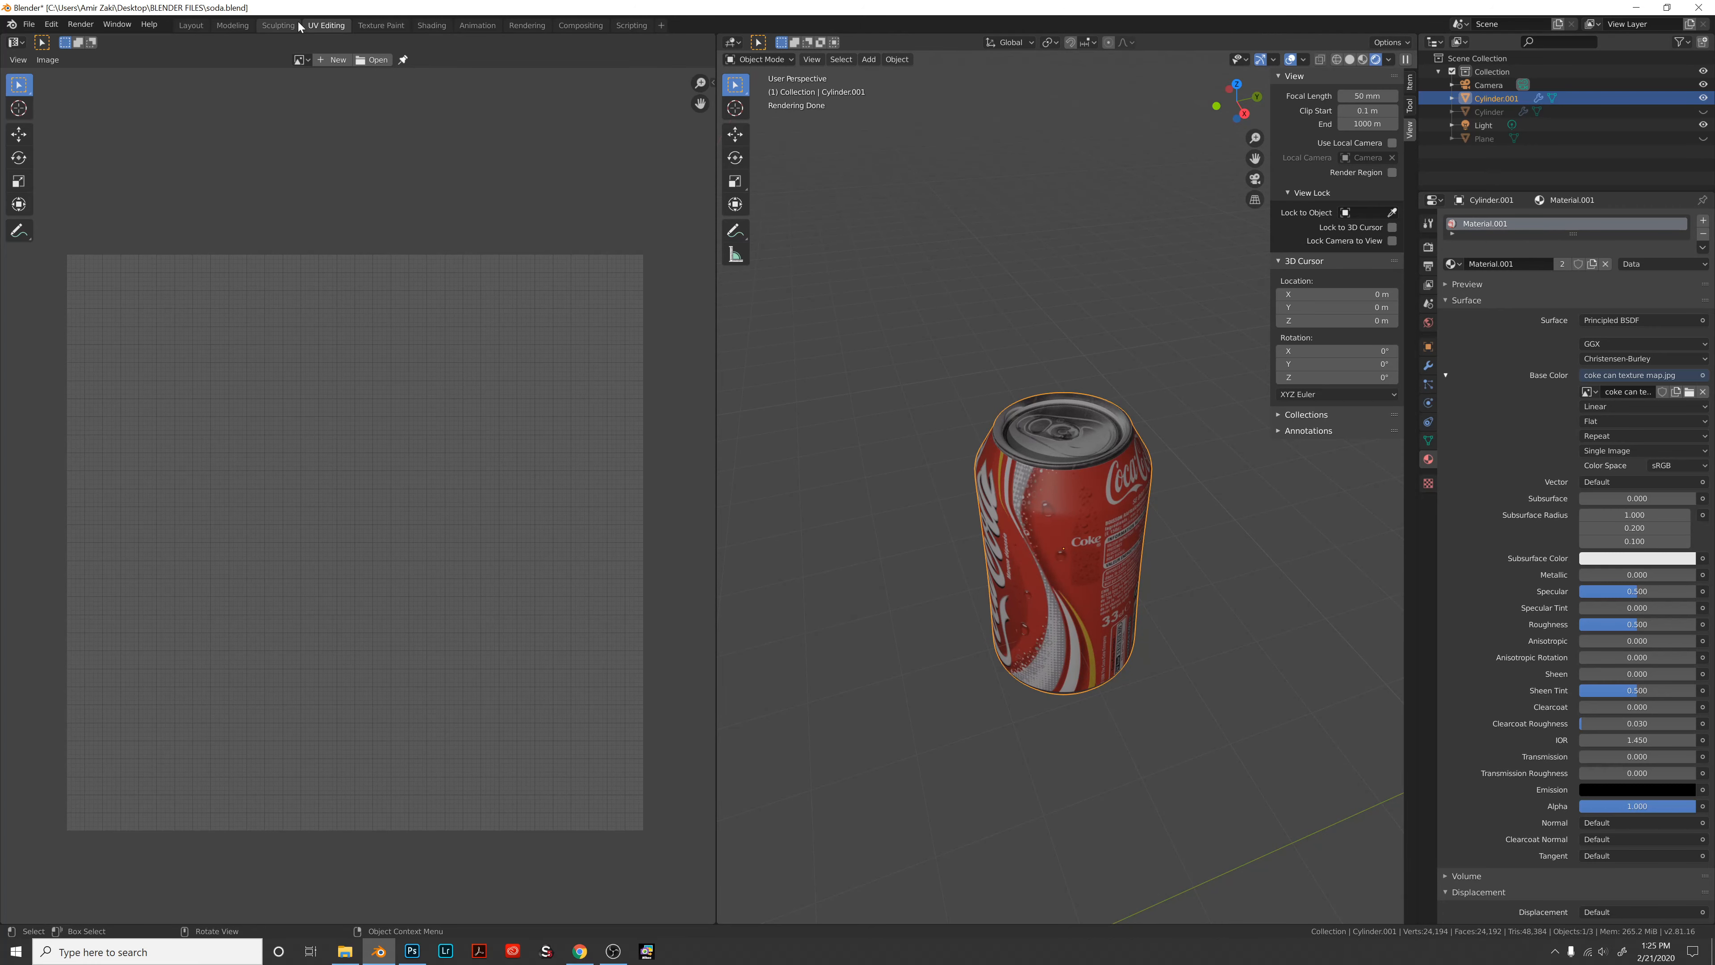
pyautogui.press('Tab')
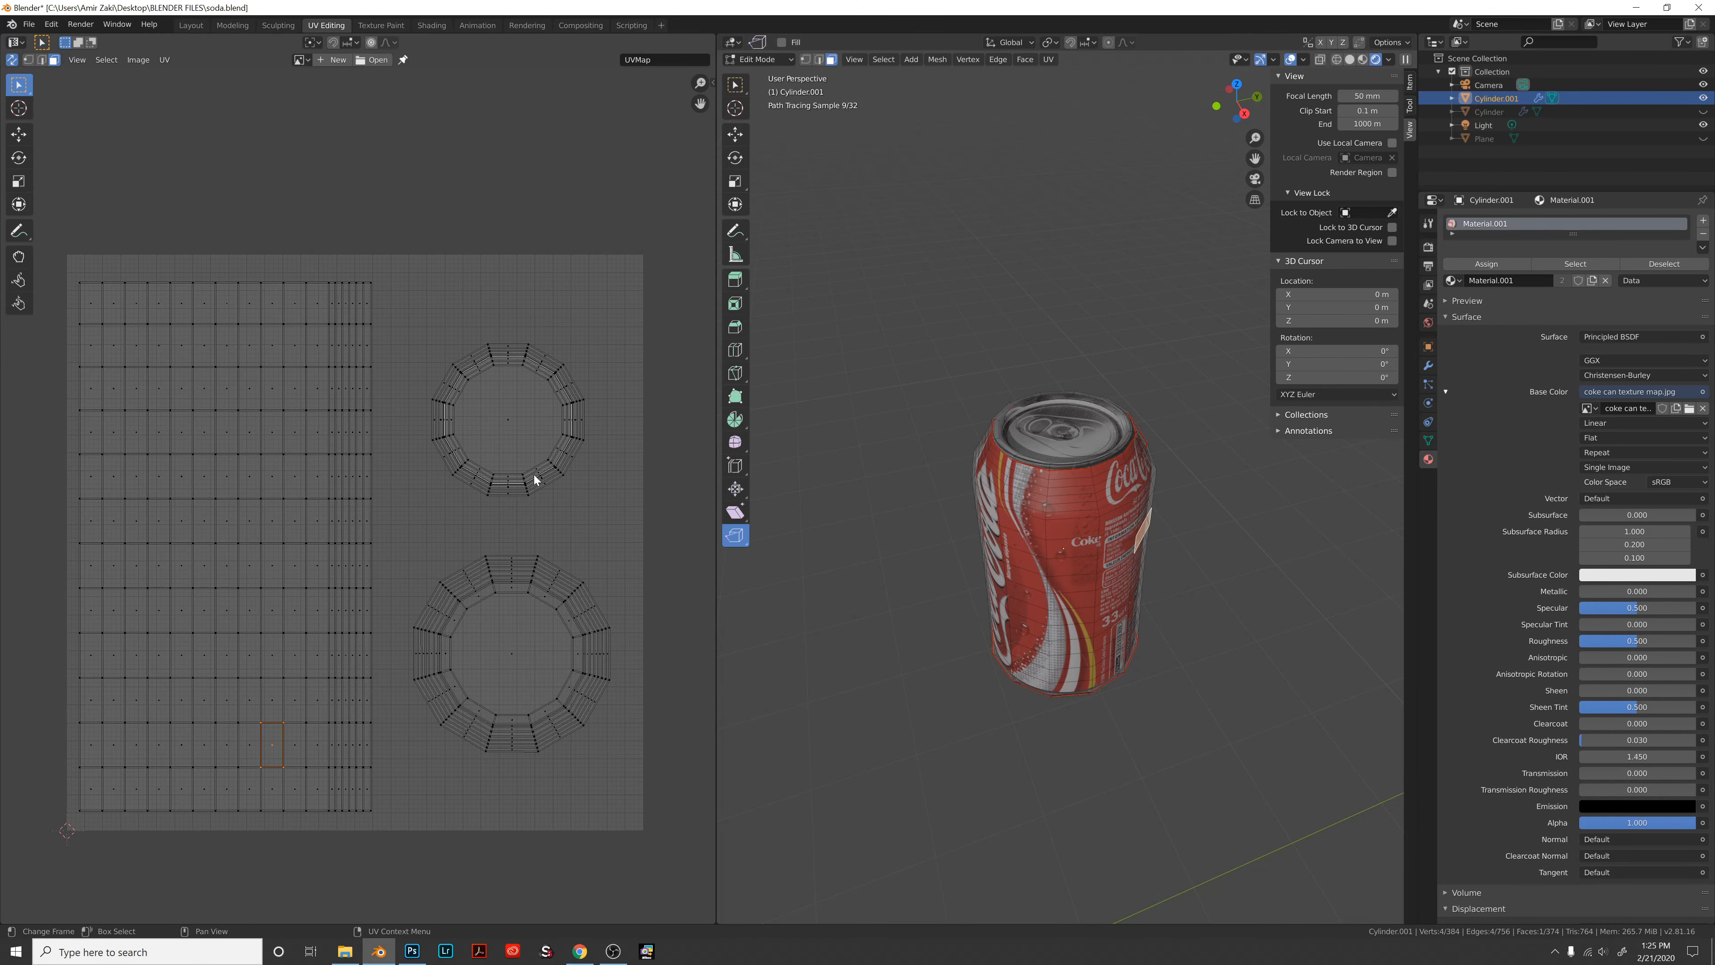
pyautogui.click(299, 59)
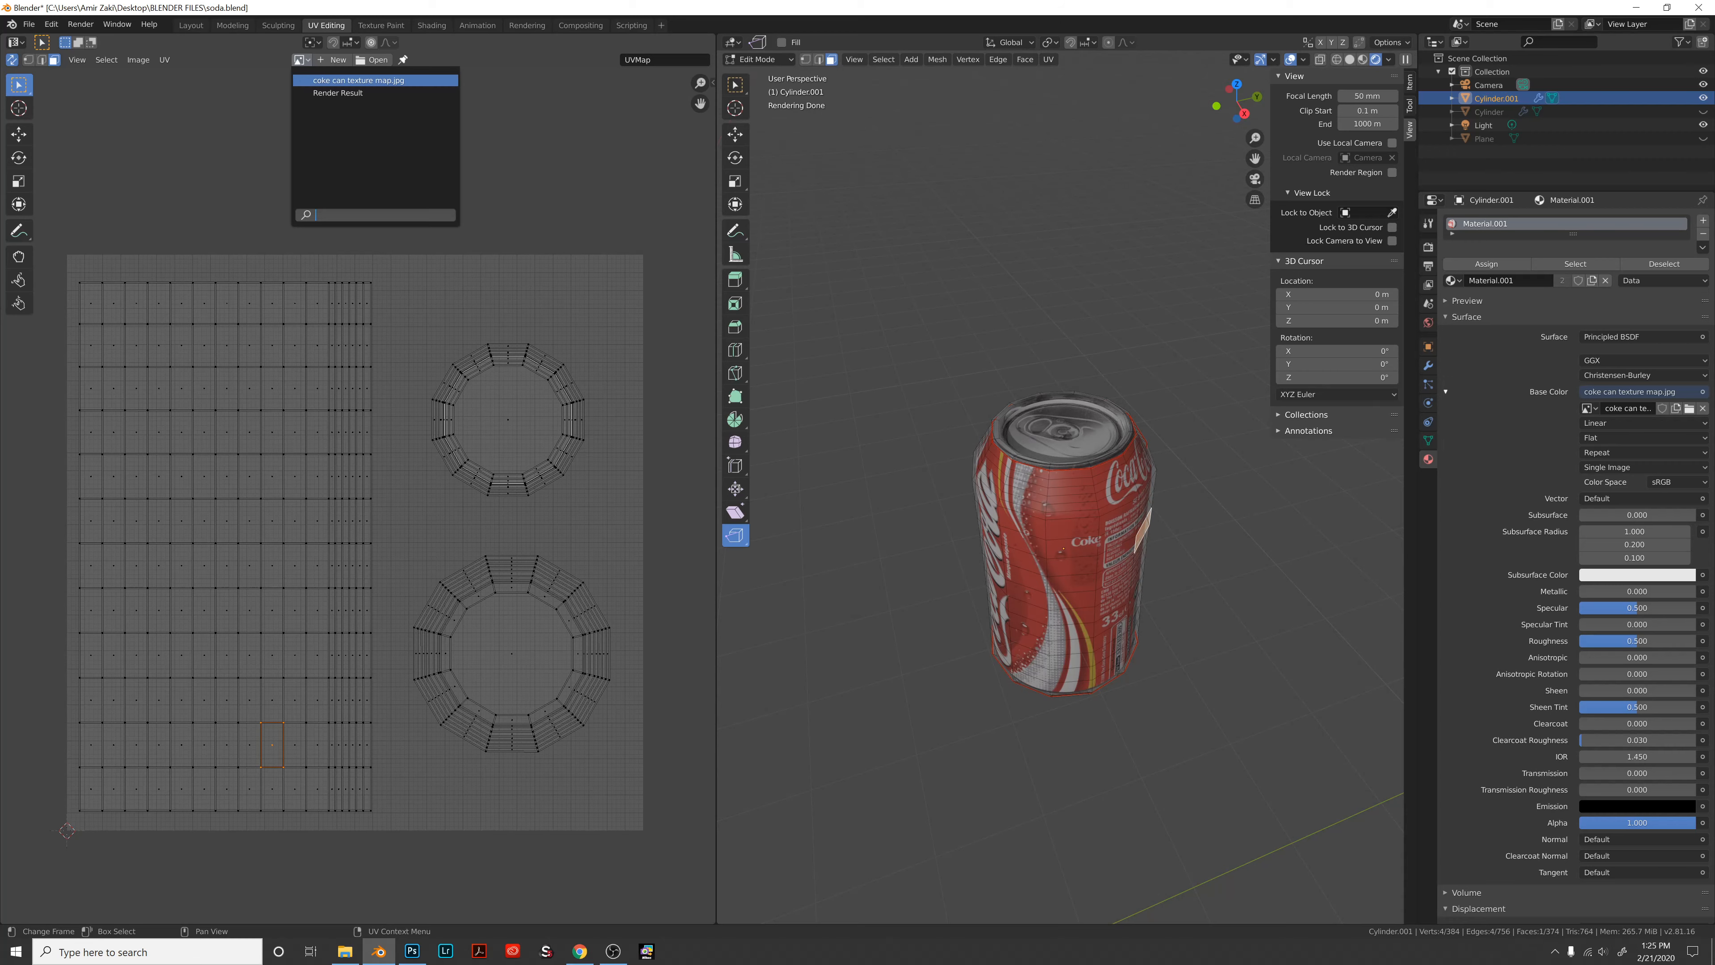
pyautogui.click(357, 79)
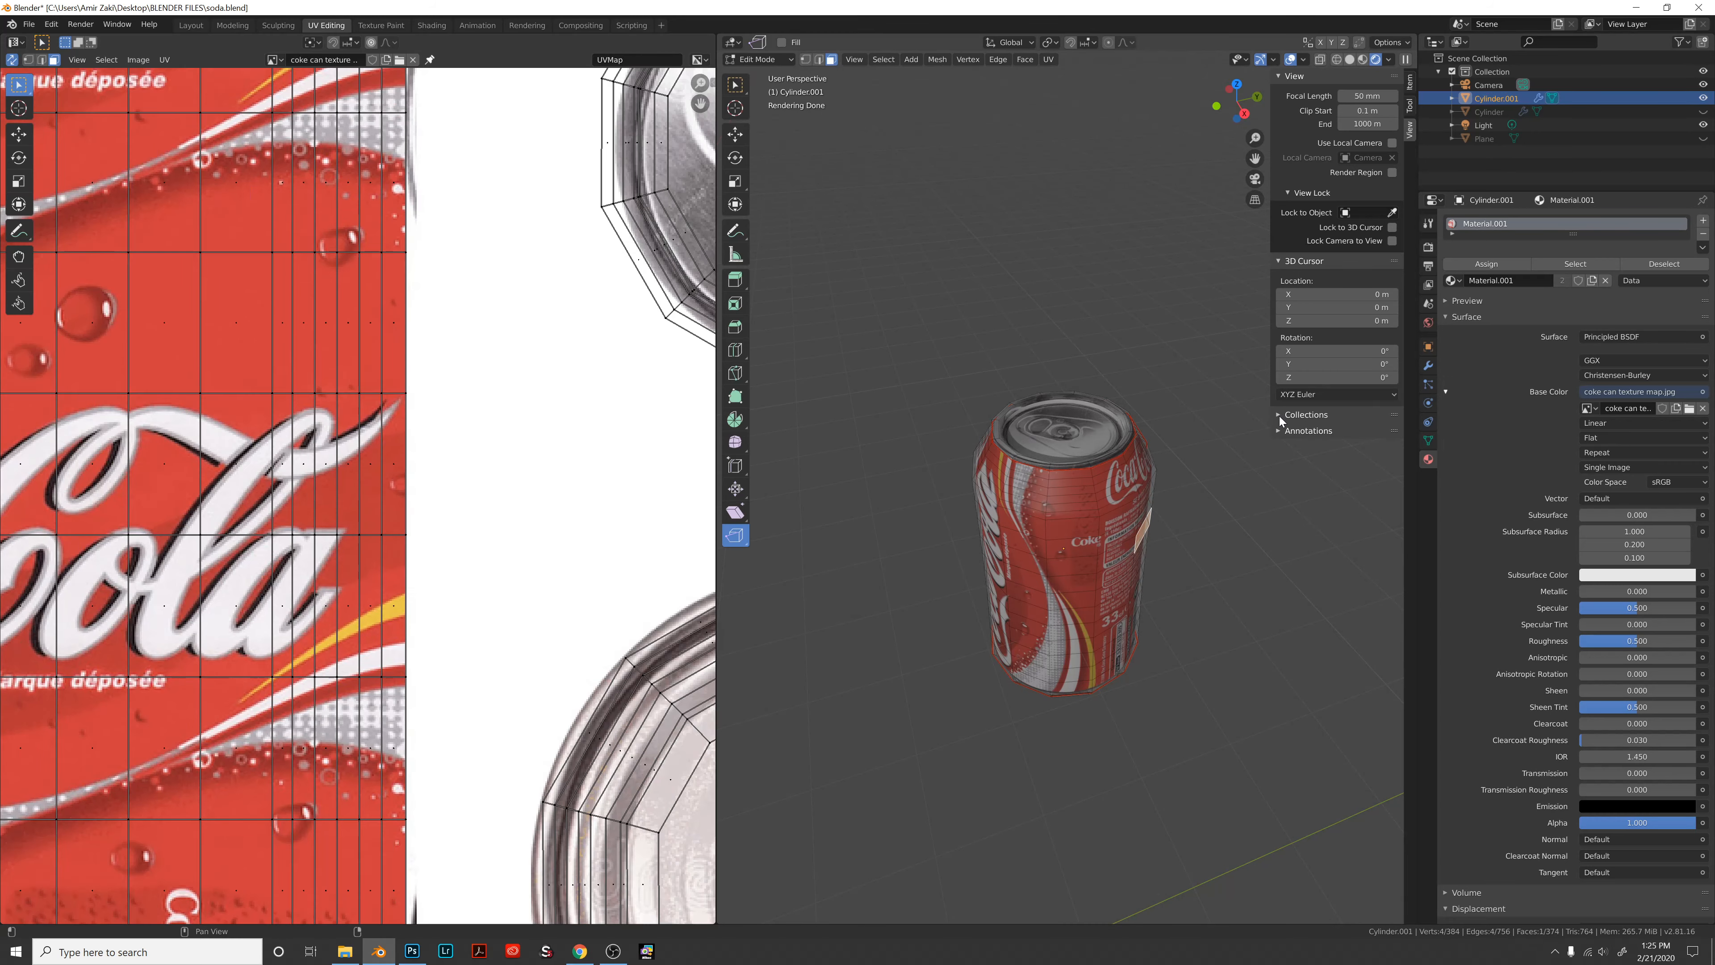
pyautogui.scroll(-5, 914, 429)
pyautogui.scroll(-4, 915, 430)
pyautogui.scroll(-7, 696, 414)
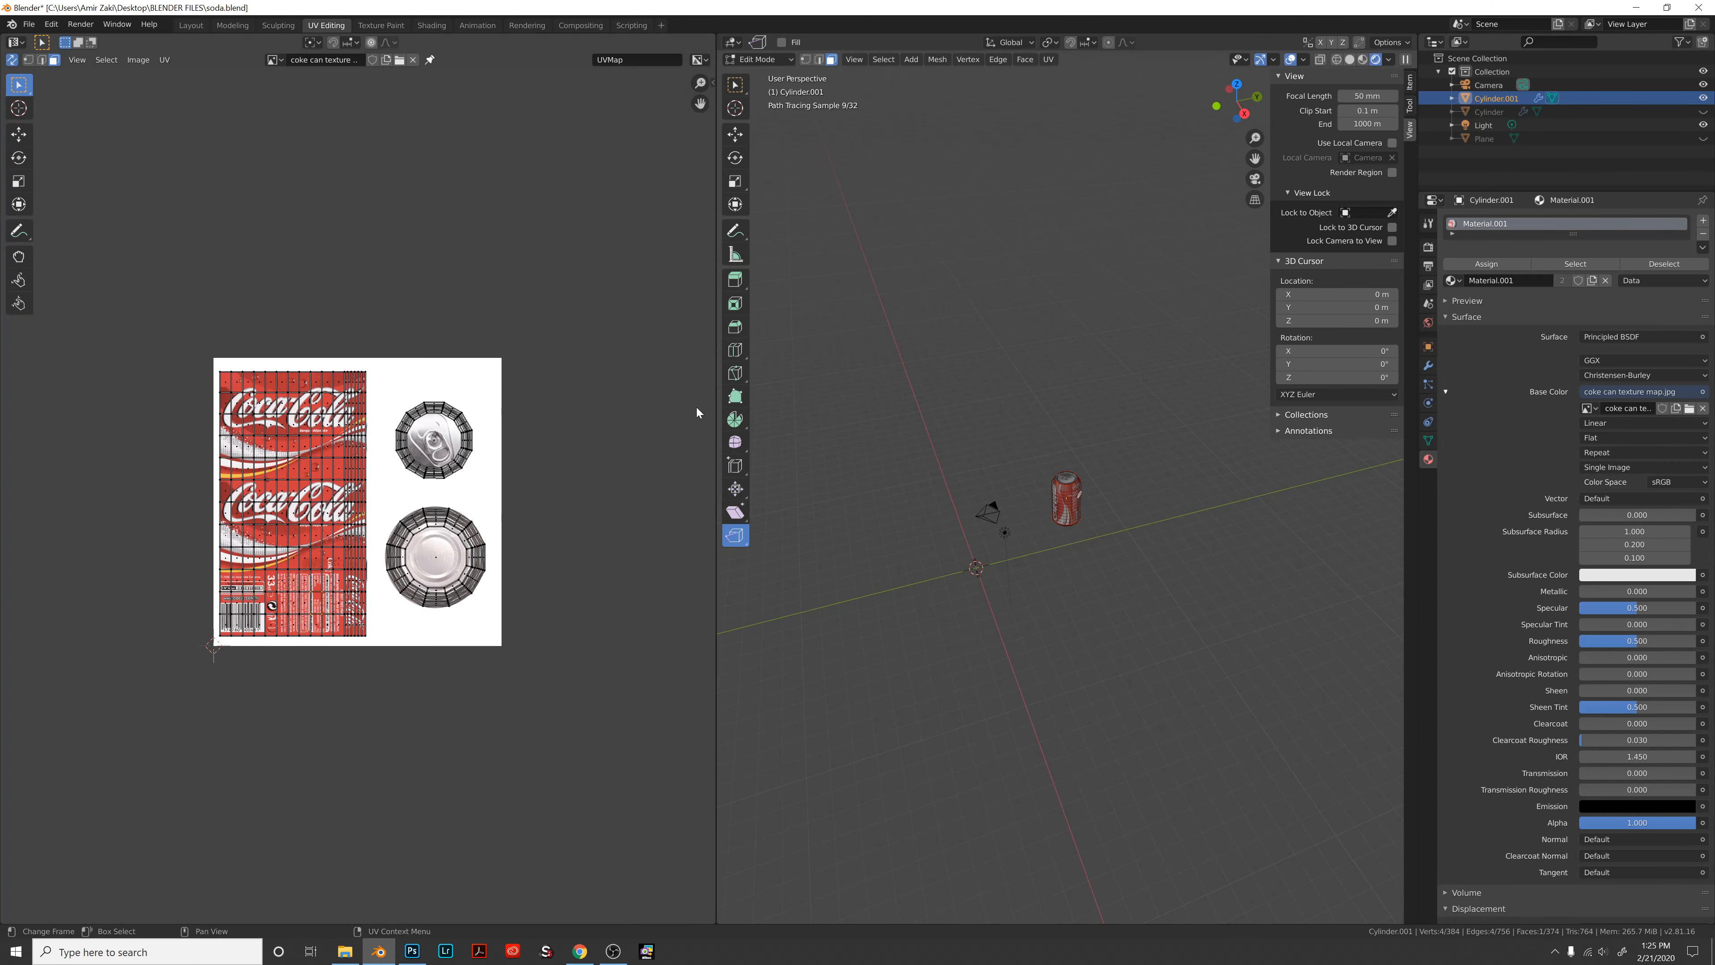
pyautogui.scroll(3, 692, 413)
pyautogui.scroll(10, 897, 459)
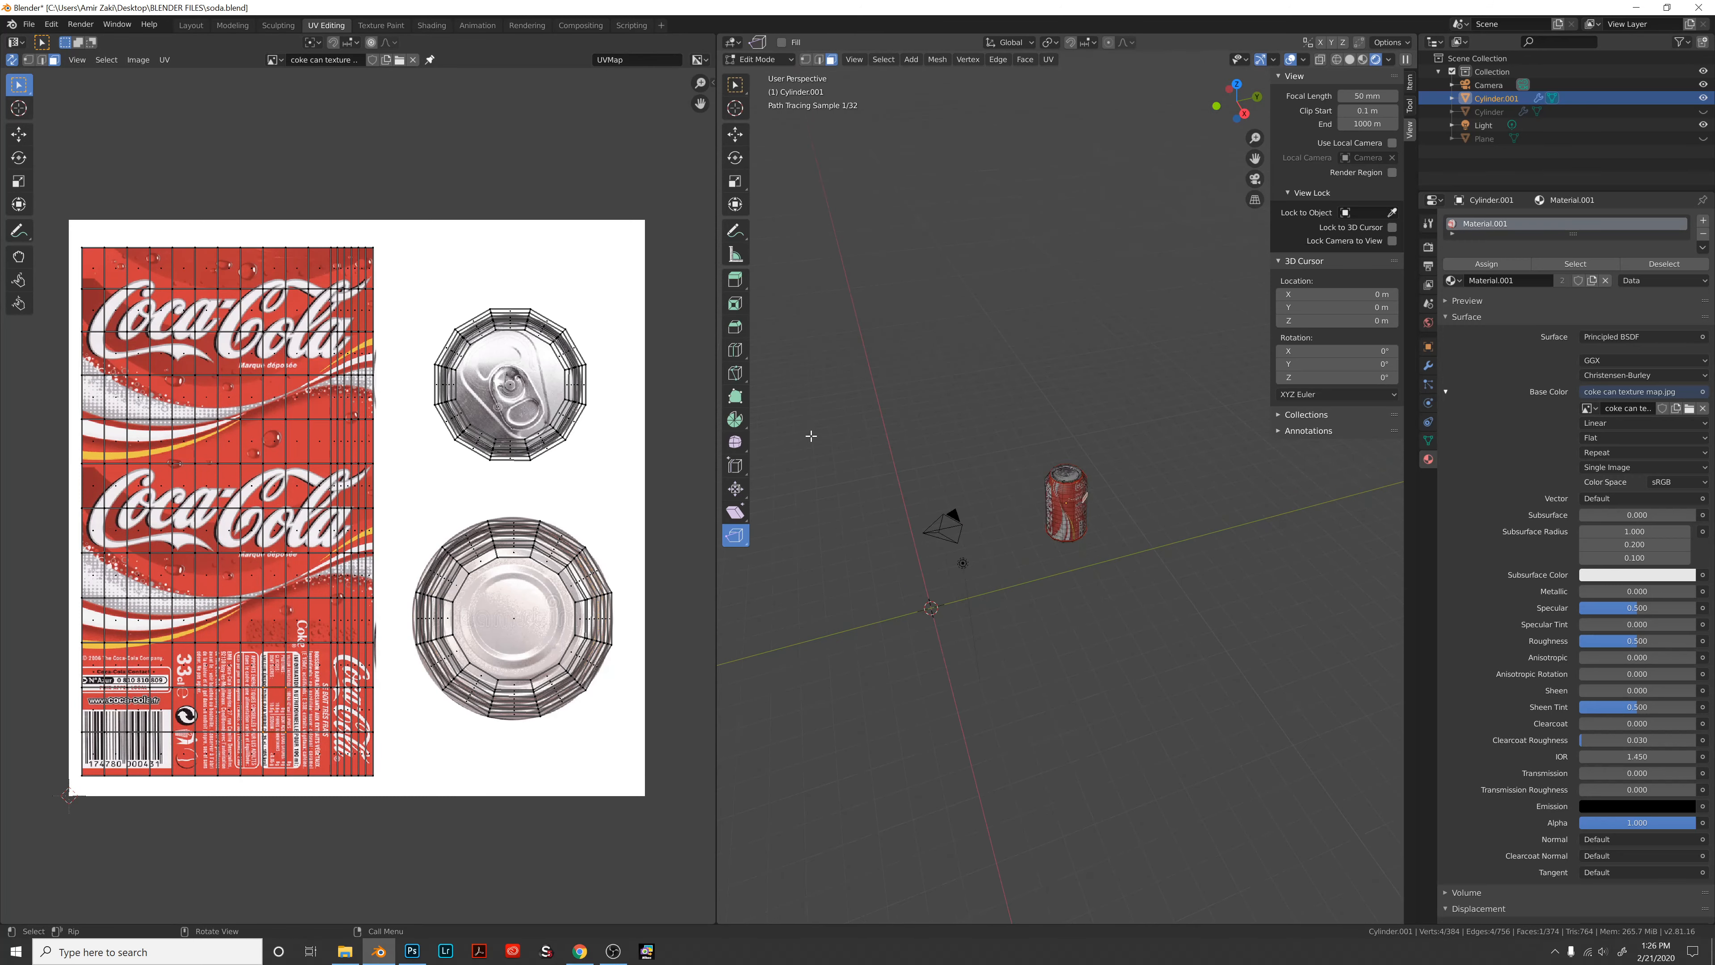
# Return the can to Object Mode and examine the wrapped label around its sides, top and back seam.
pyautogui.moveTo(951, 465); pyautogui.dragTo(953, 436, button='middle')
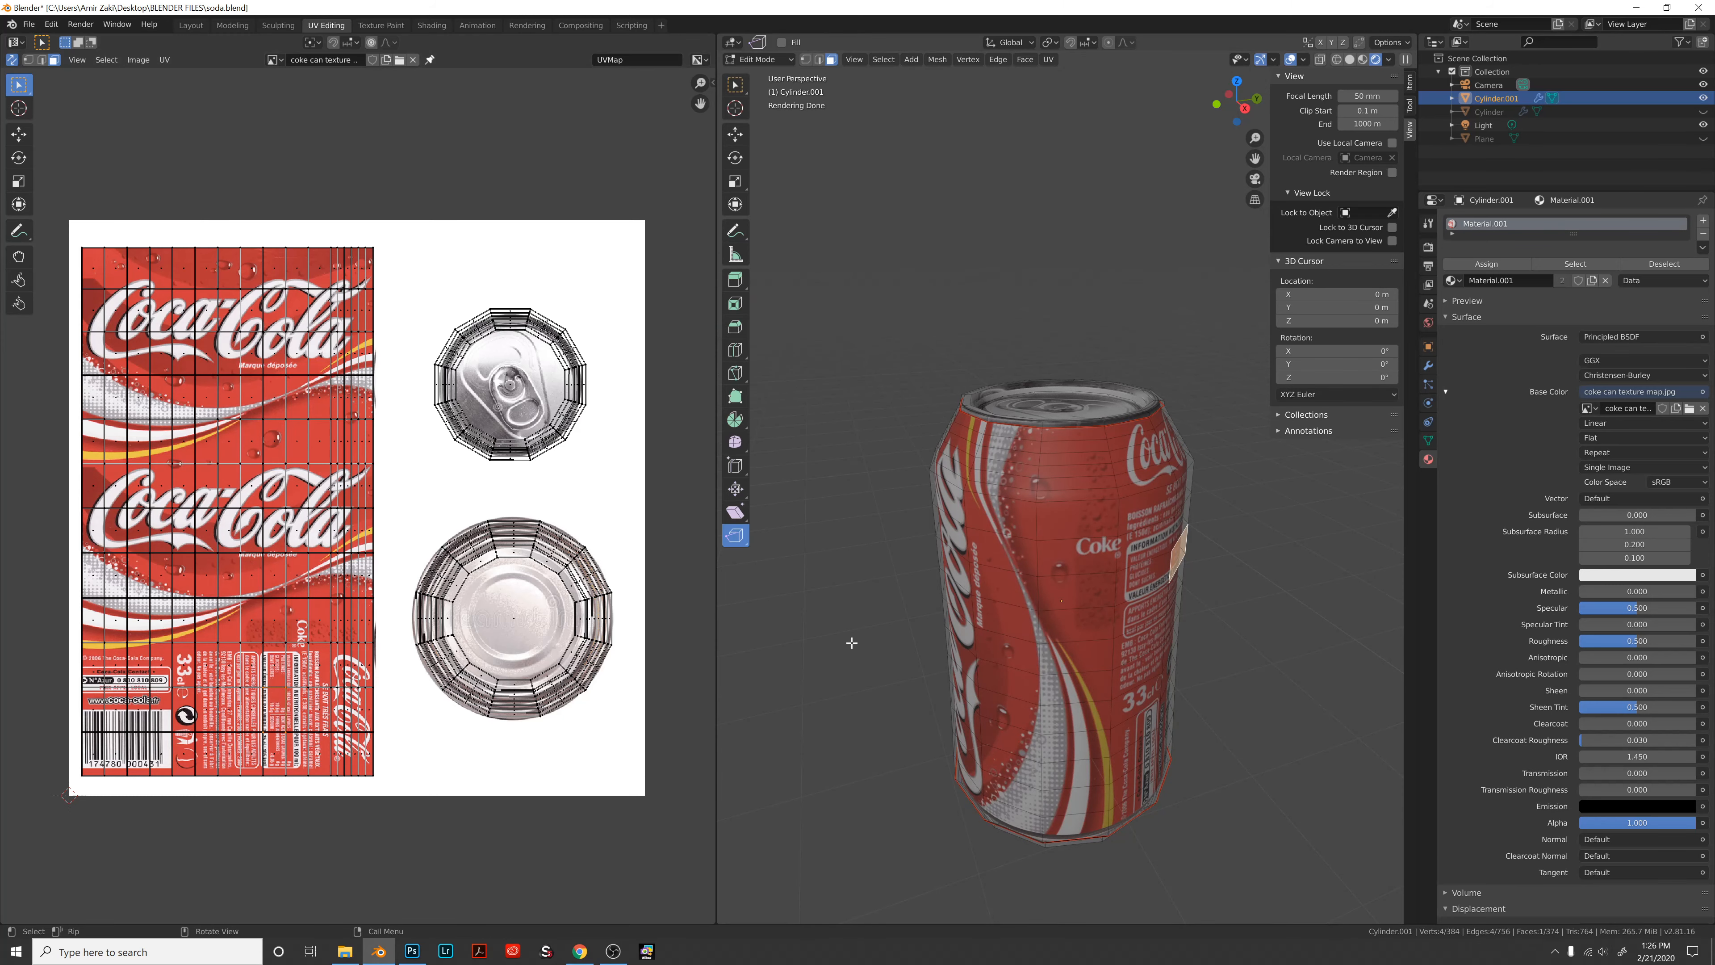
pyautogui.moveTo(1068, 635); pyautogui.dragTo(1057, 642, button='middle')
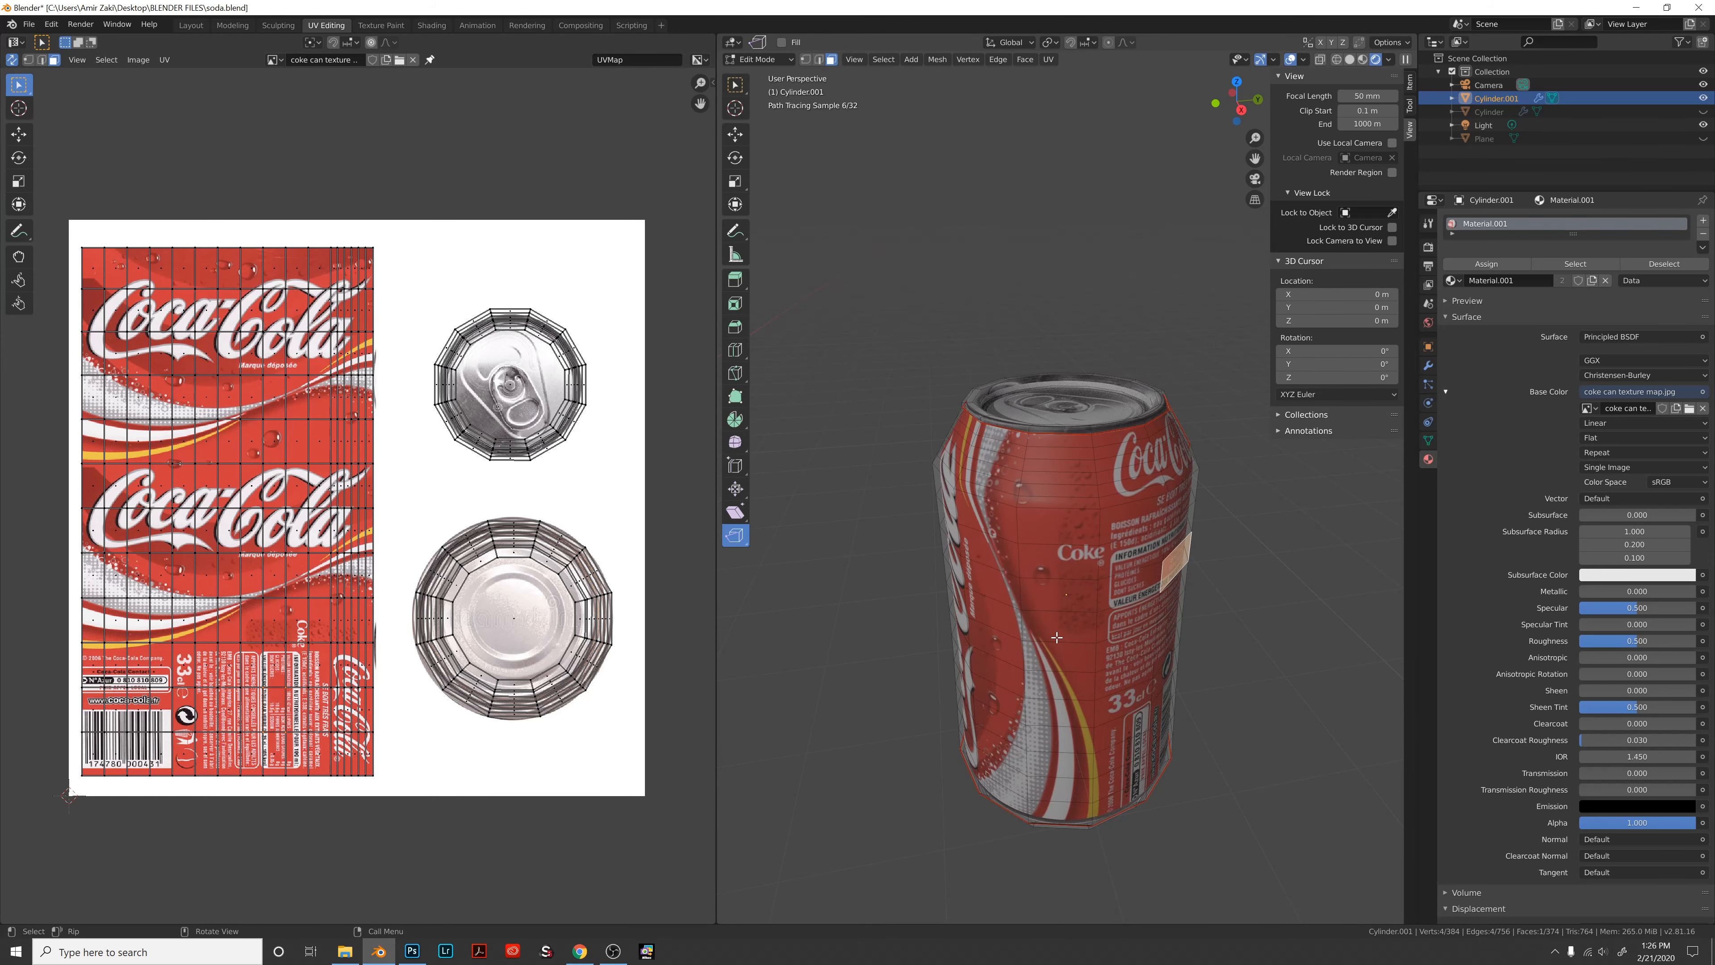
pyautogui.press('Tab')
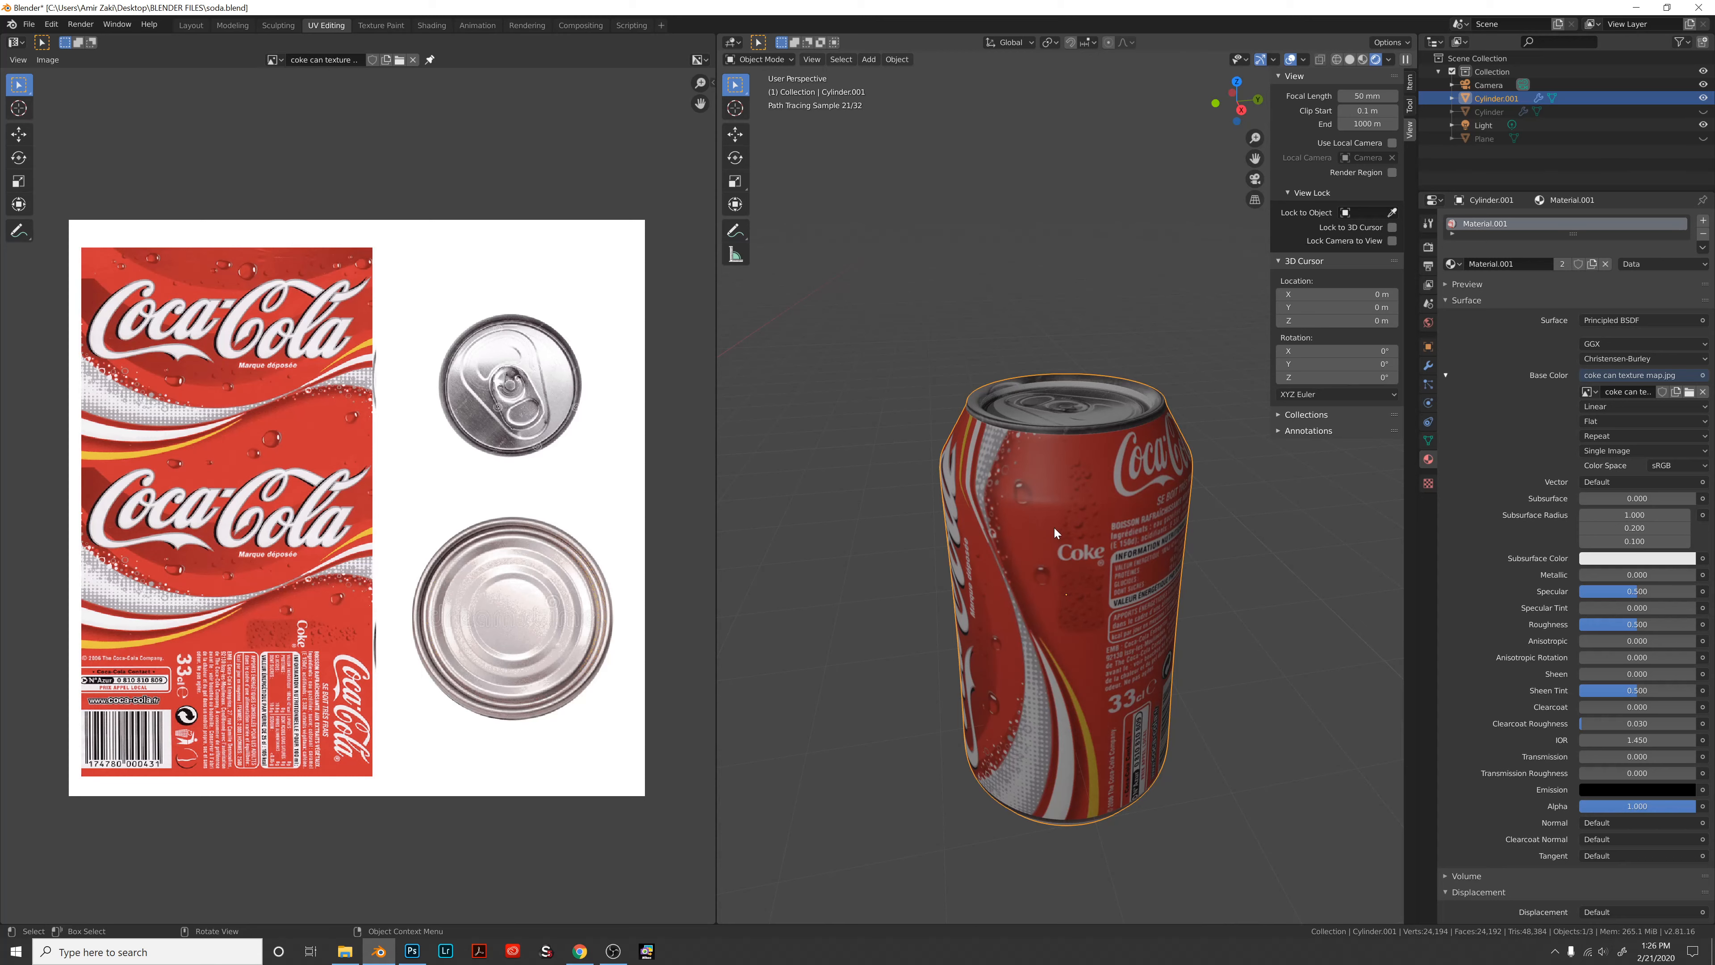
pyautogui.moveTo(1055, 529)
pyautogui.mouseDown(button='middle')
pyautogui.moveTo(1054, 566)
pyautogui.moveTo(1066, 515)
pyautogui.mouseUp(button='middle')
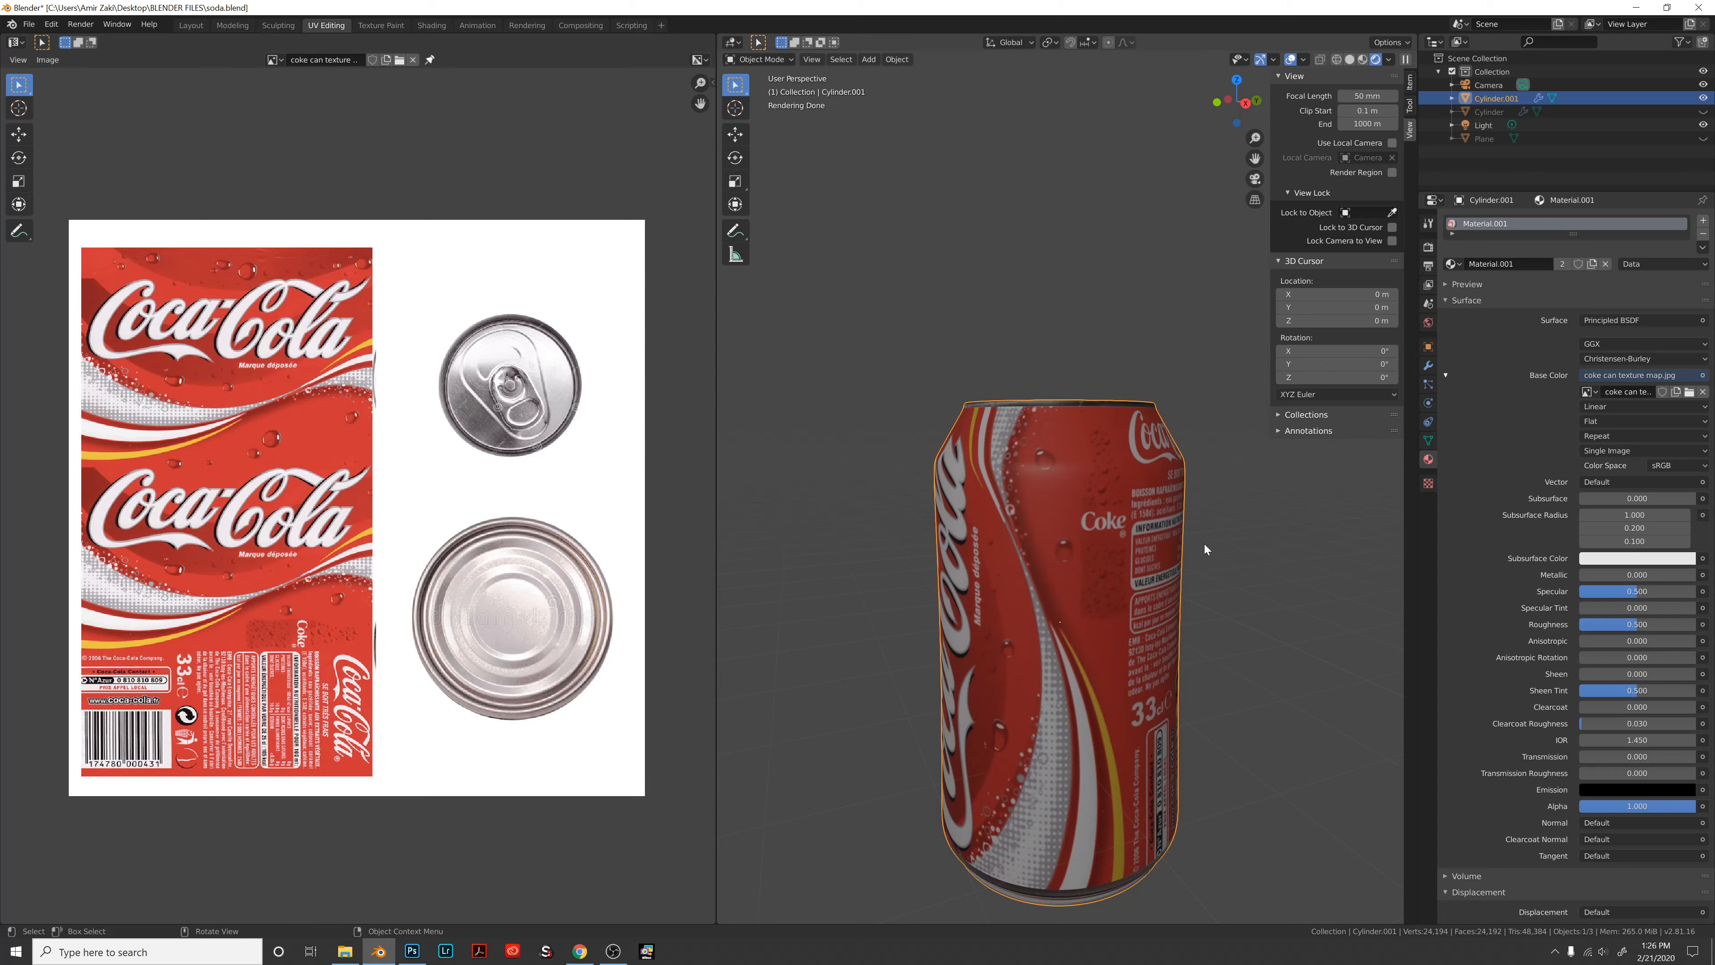
pyautogui.moveTo(1205, 545); pyautogui.dragTo(1072, 505, button='middle')
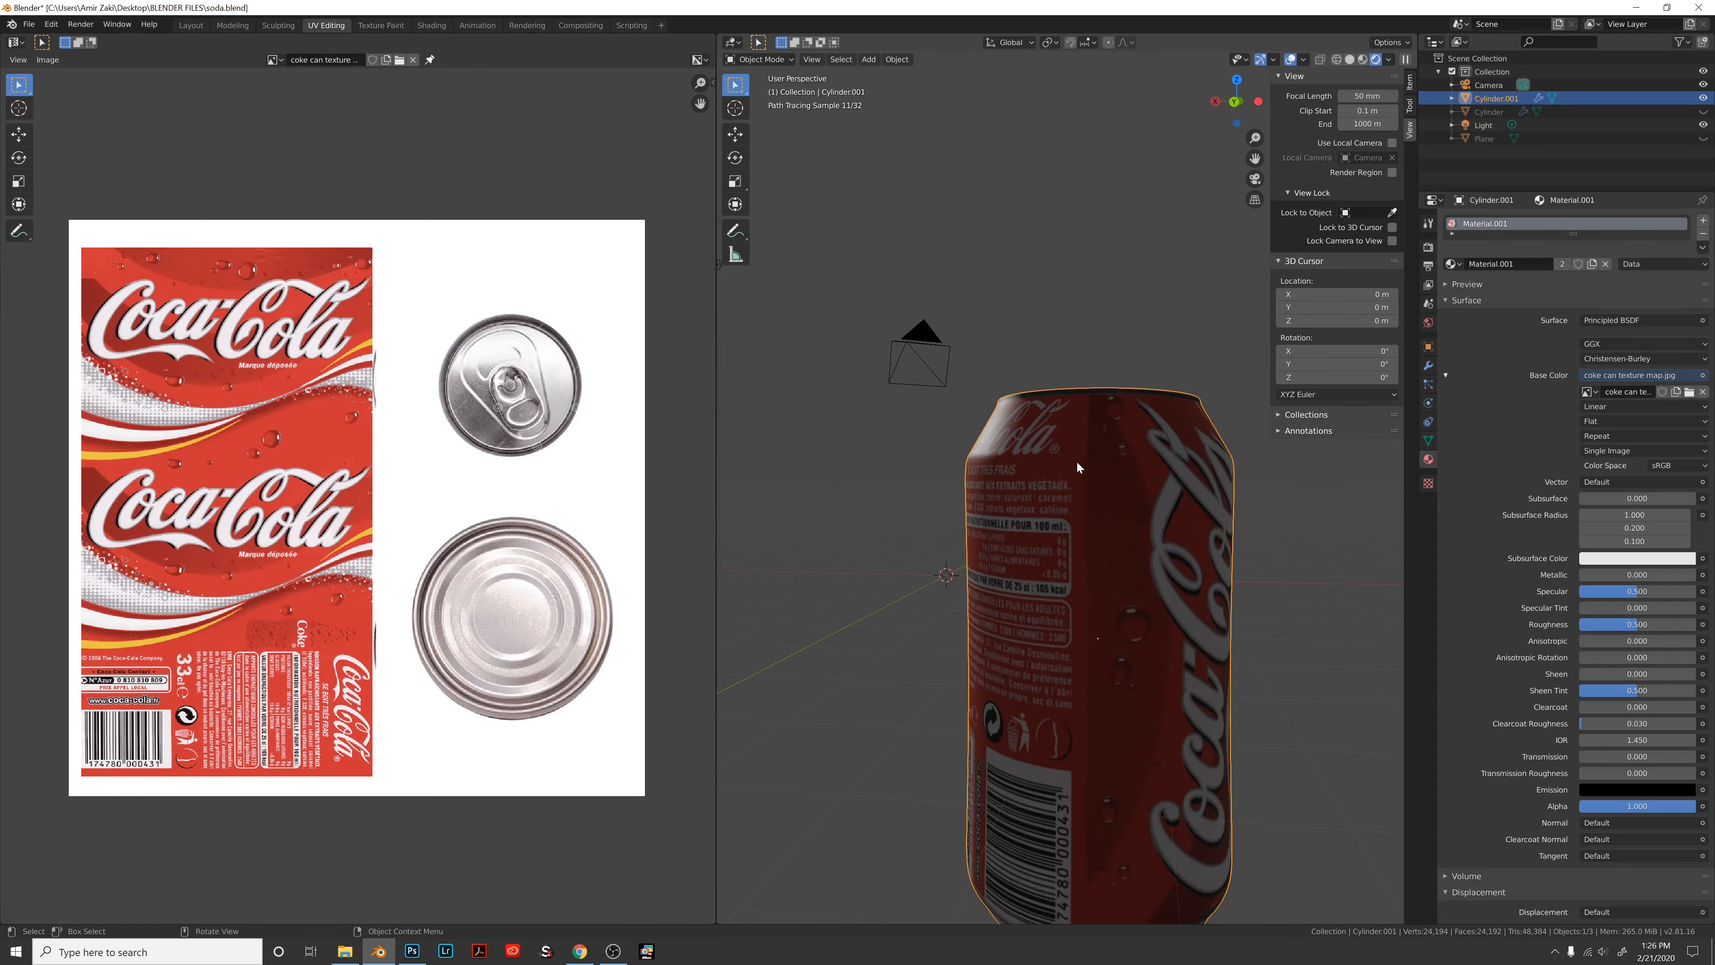
pyautogui.scroll(-3, 1100, 709)
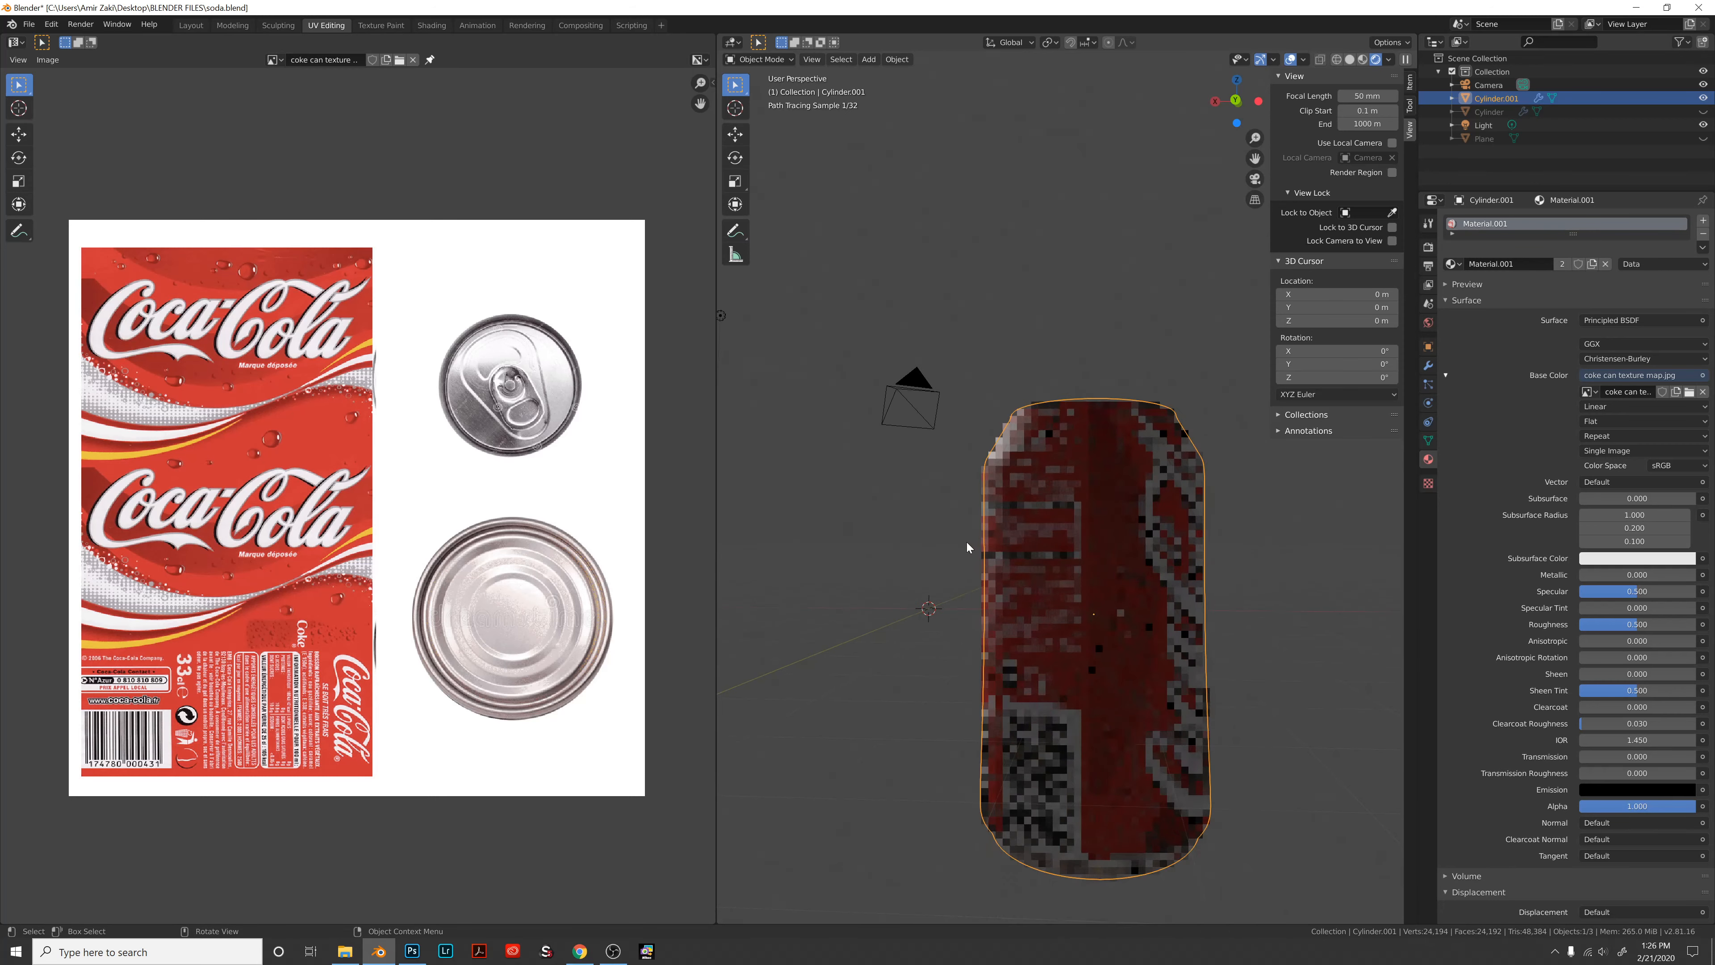
pyautogui.moveTo(974, 540); pyautogui.dragTo(1029, 554, button='middle')
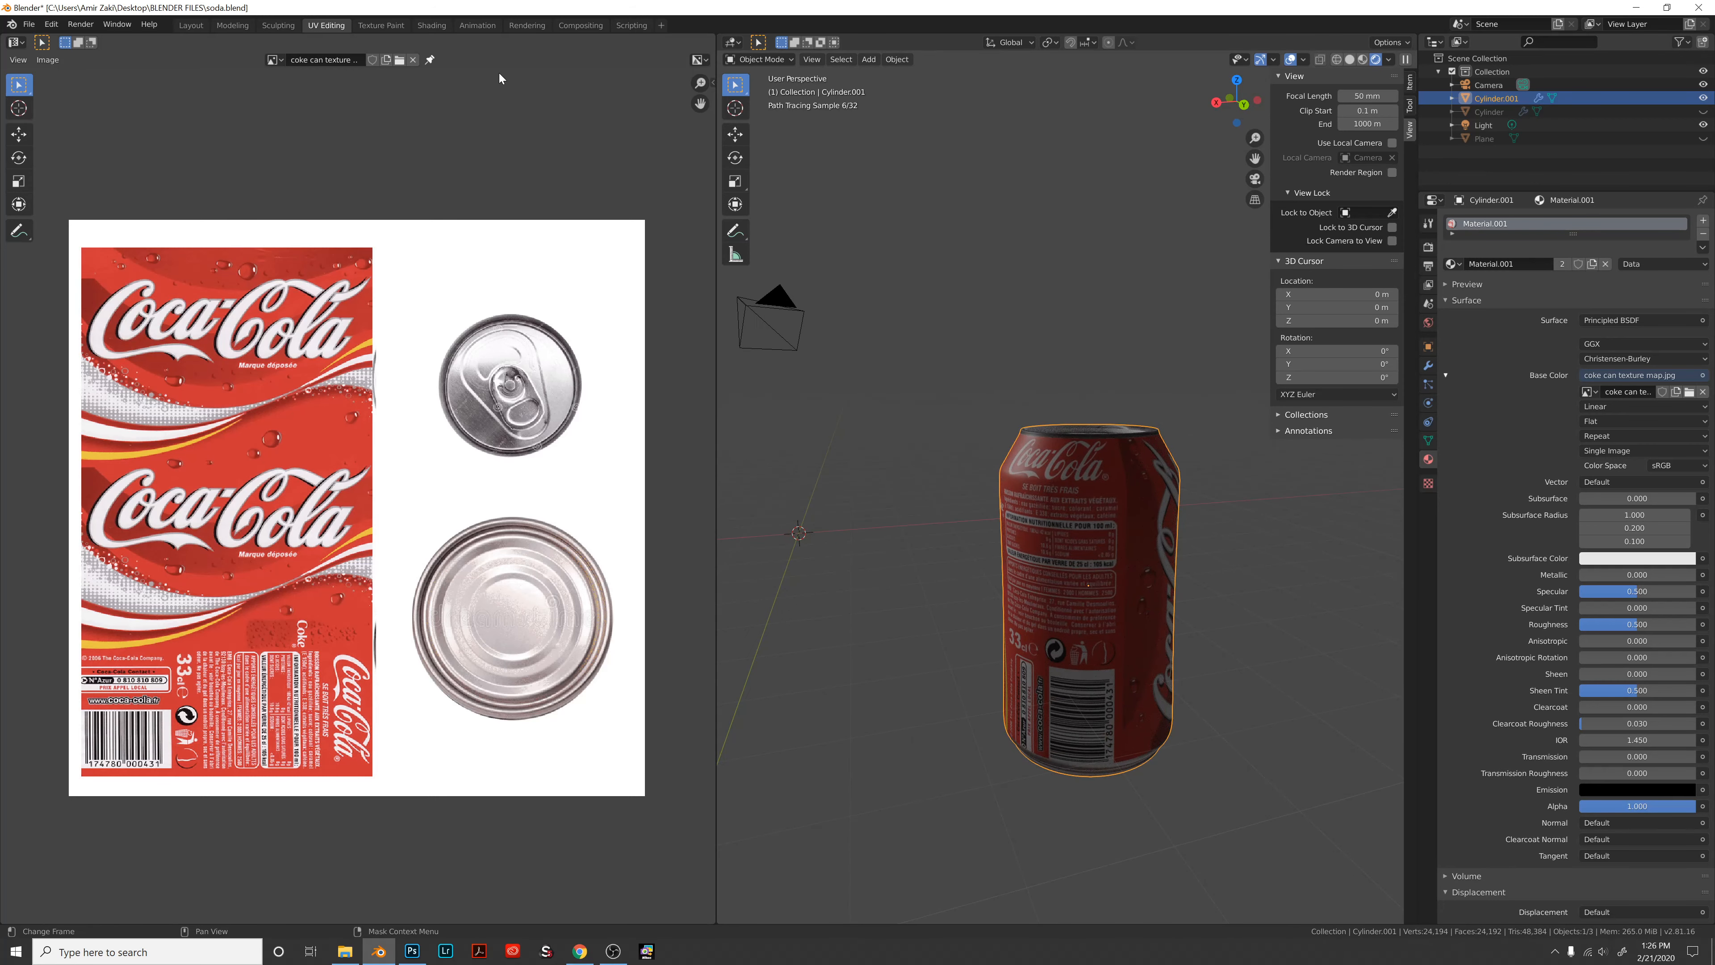
# Switch to the Layout workspace and show the can with rendered shading in the camera view.
pyautogui.click(190, 25)
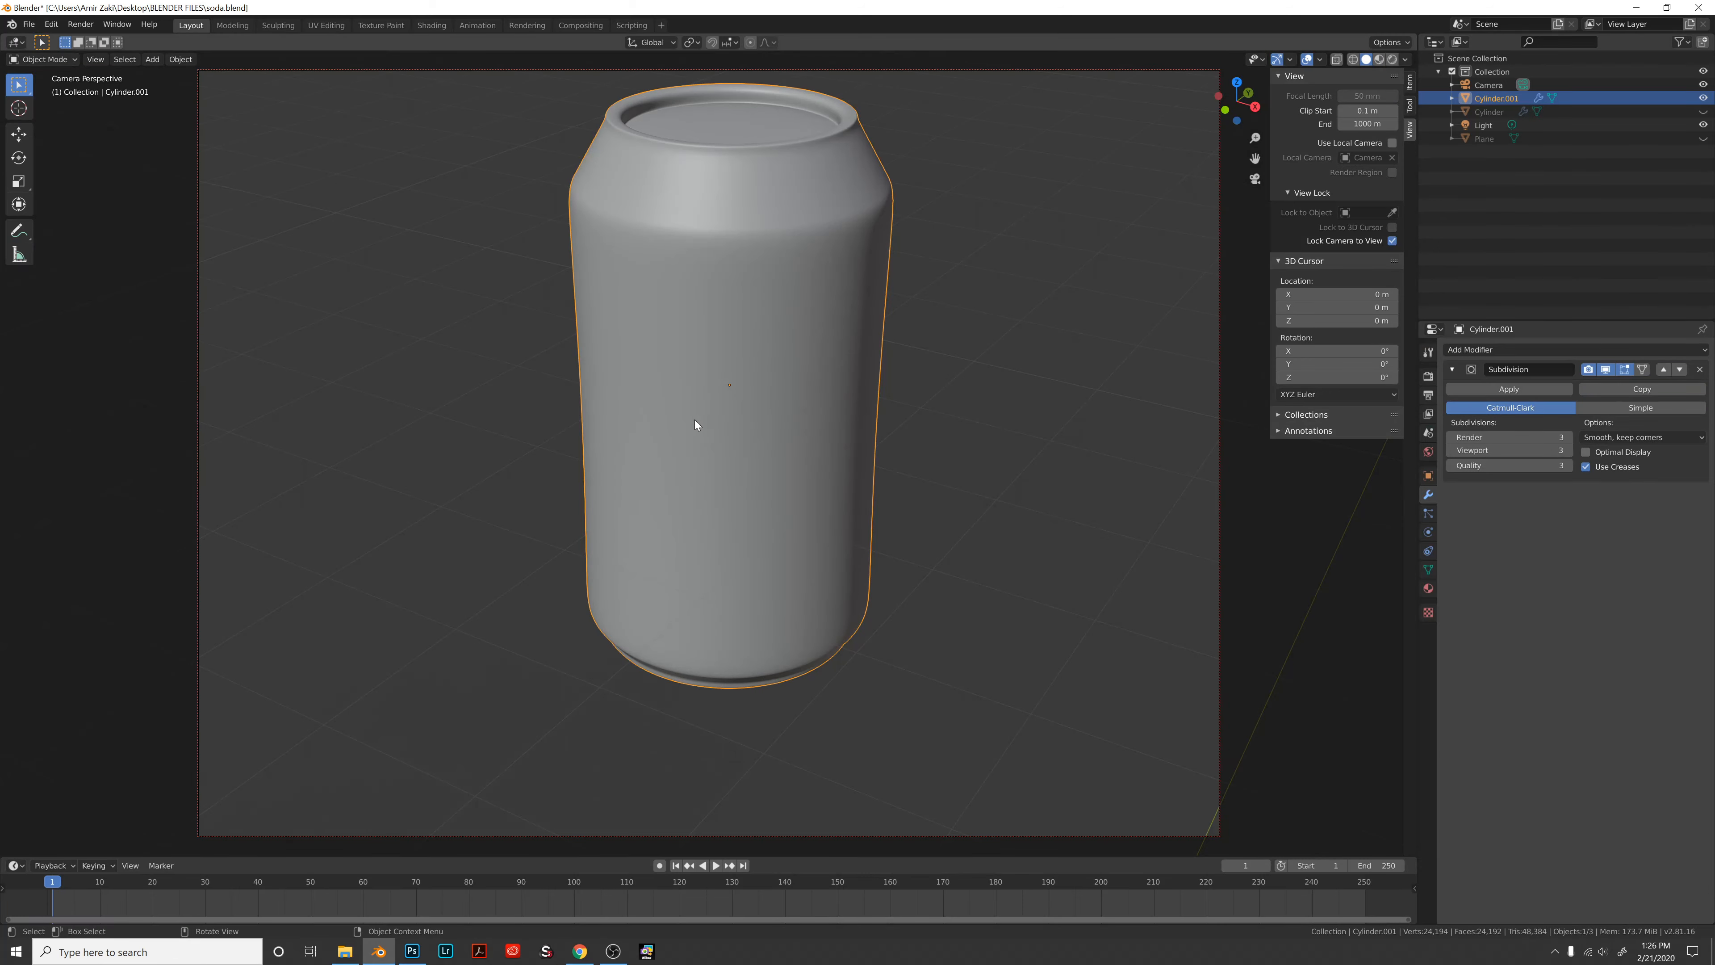
pyautogui.moveTo(901, 468); pyautogui.dragTo(863, 482, button='middle')
pyautogui.press('z')
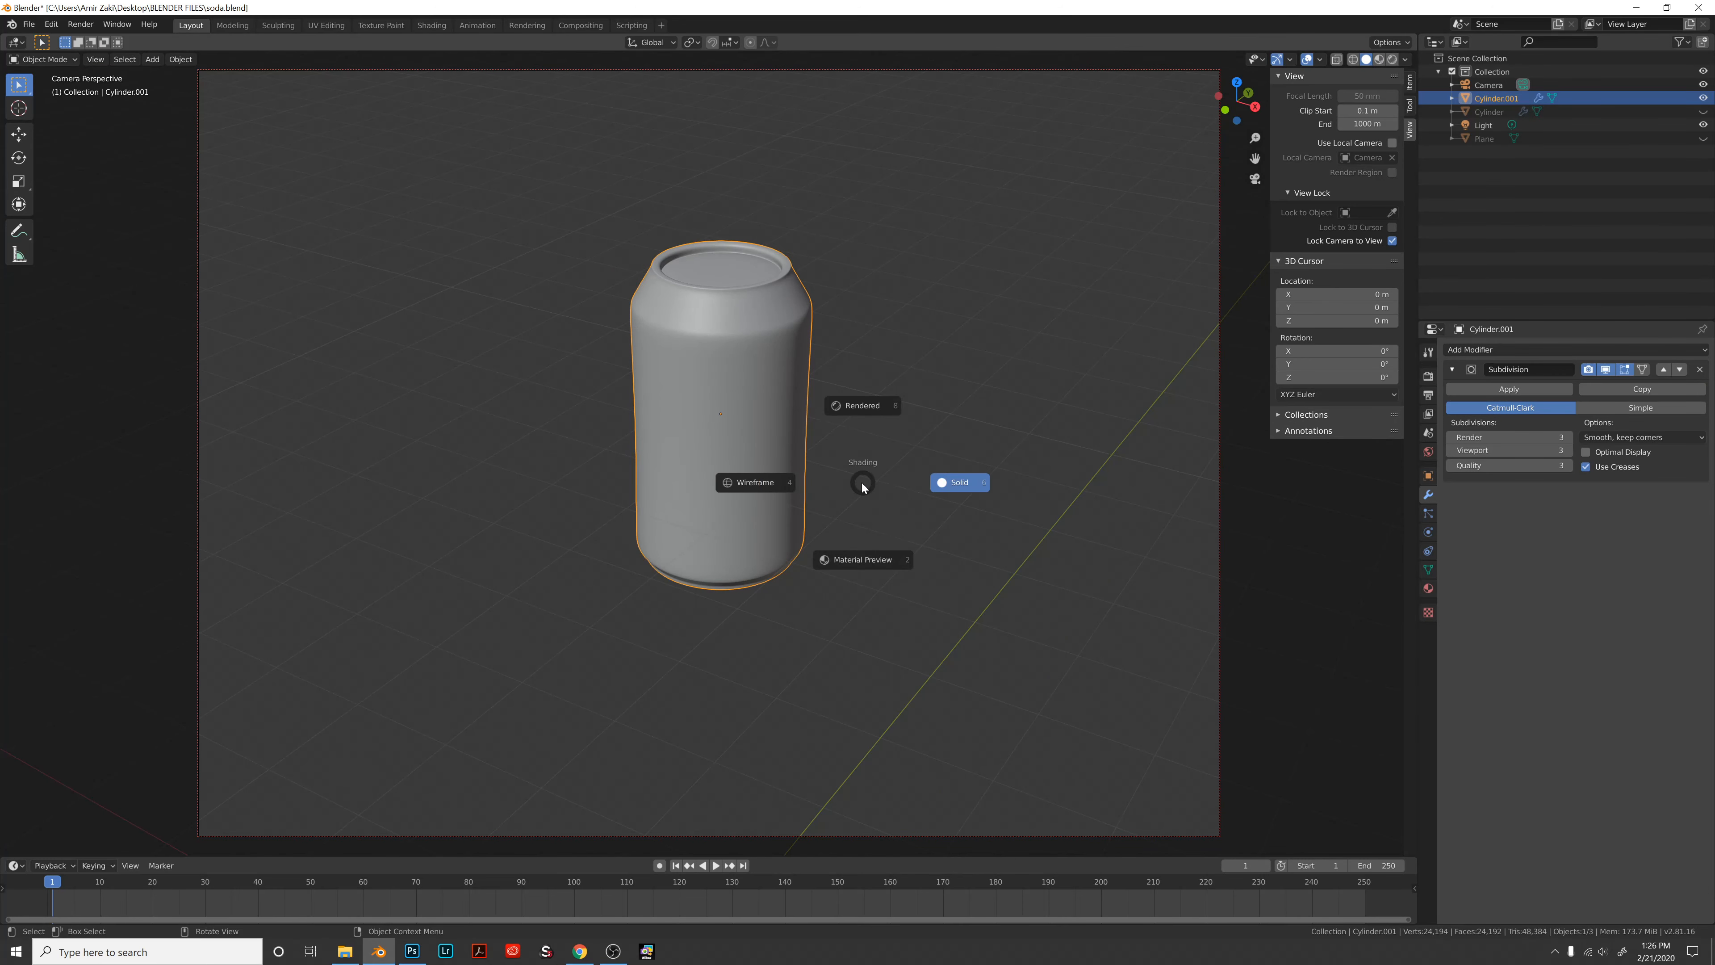
pyautogui.click(852, 406)
pyautogui.moveTo(849, 408); pyautogui.dragTo(880, 449, button='middle')
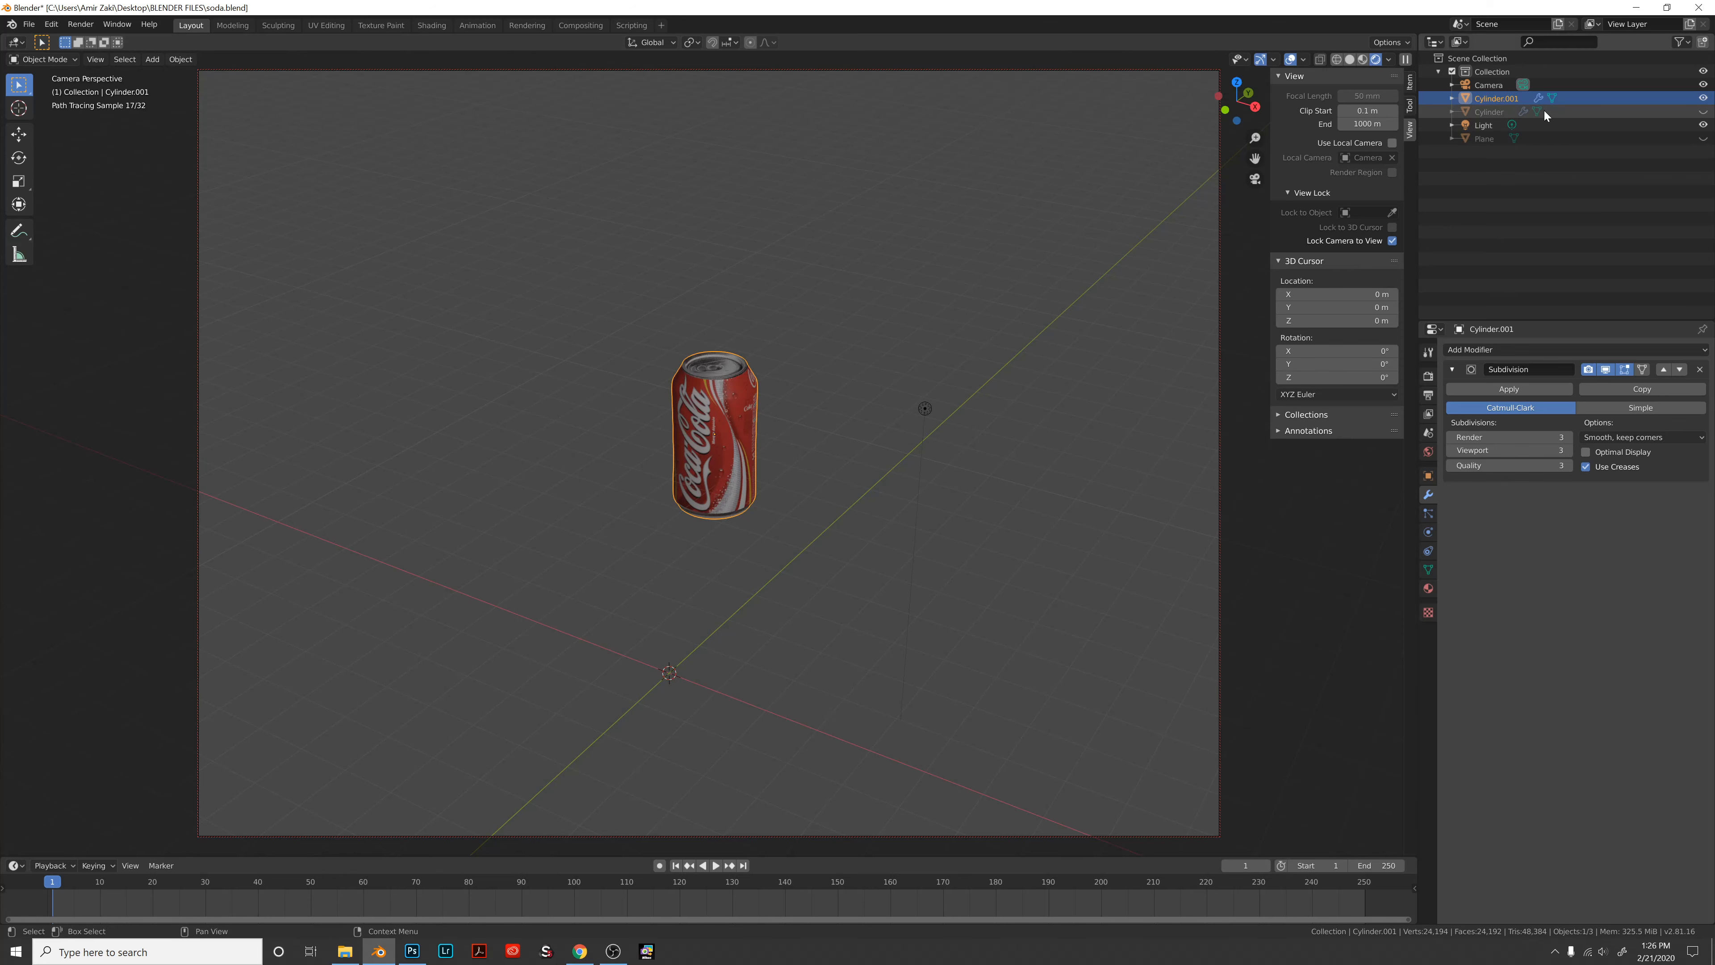
# Unhide the Cylinder object and frame the lying can in front of the standing one in the camera view.
pyautogui.click(1703, 112)
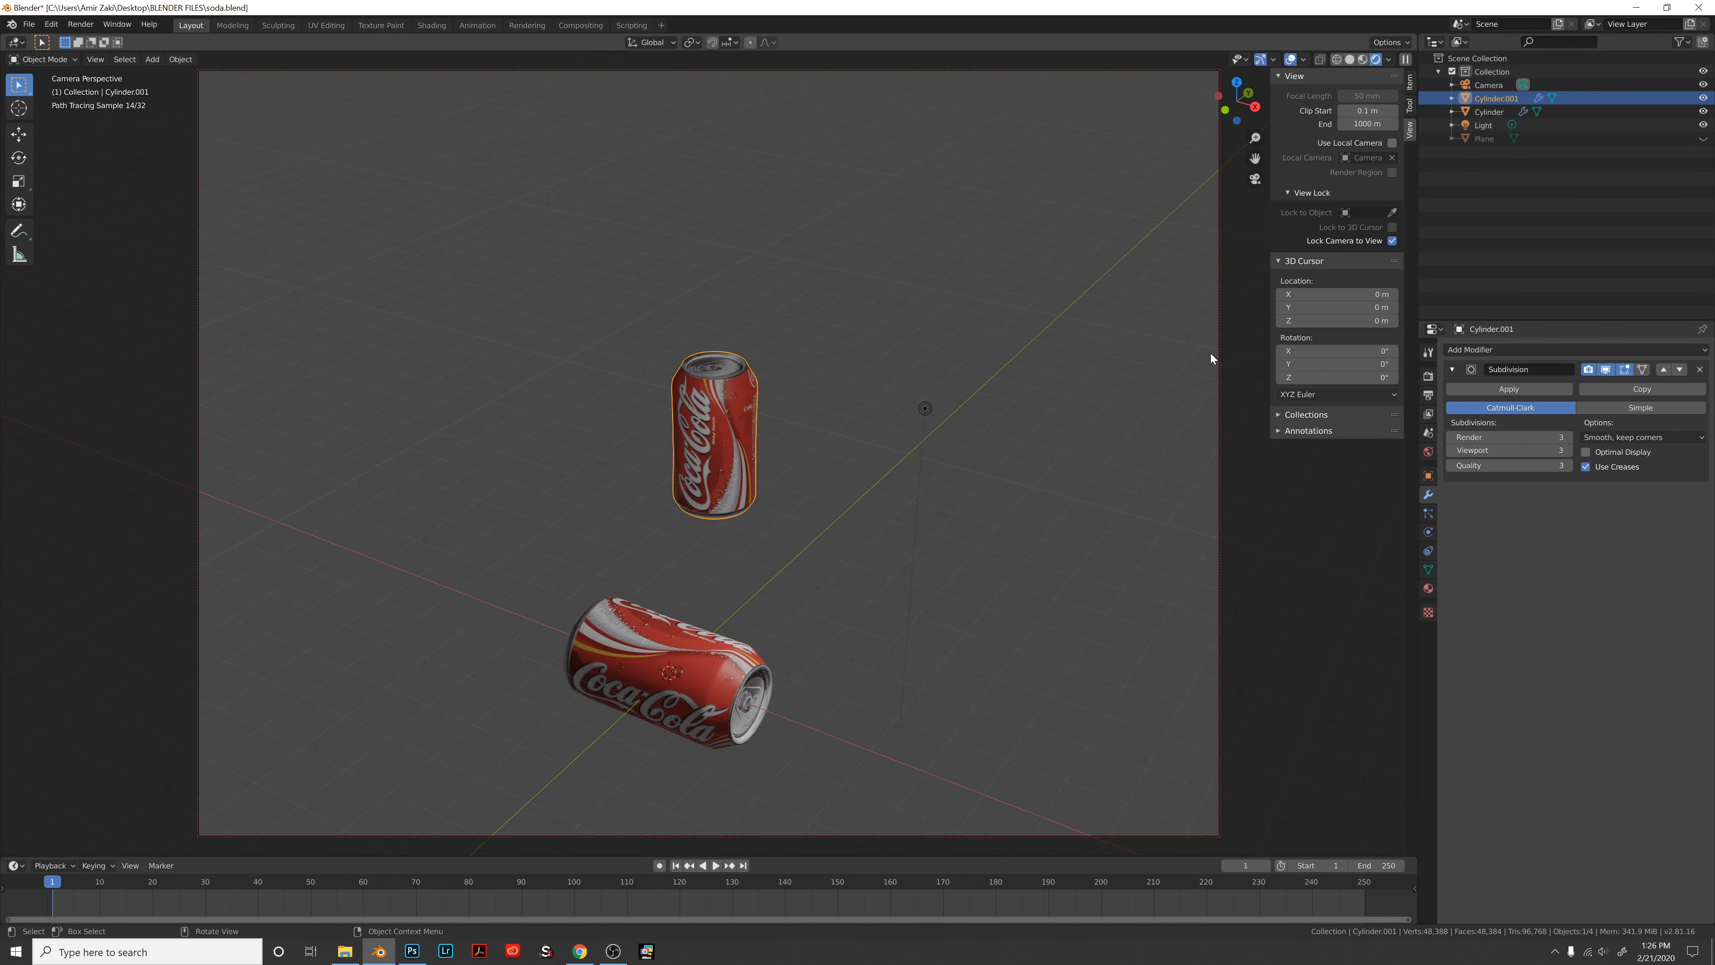
pyautogui.moveTo(788, 521)
pyautogui.mouseDown(button='middle')
pyautogui.moveTo(786, 497)
pyautogui.moveTo(1065, 481)
pyautogui.mouseUp(button='middle')
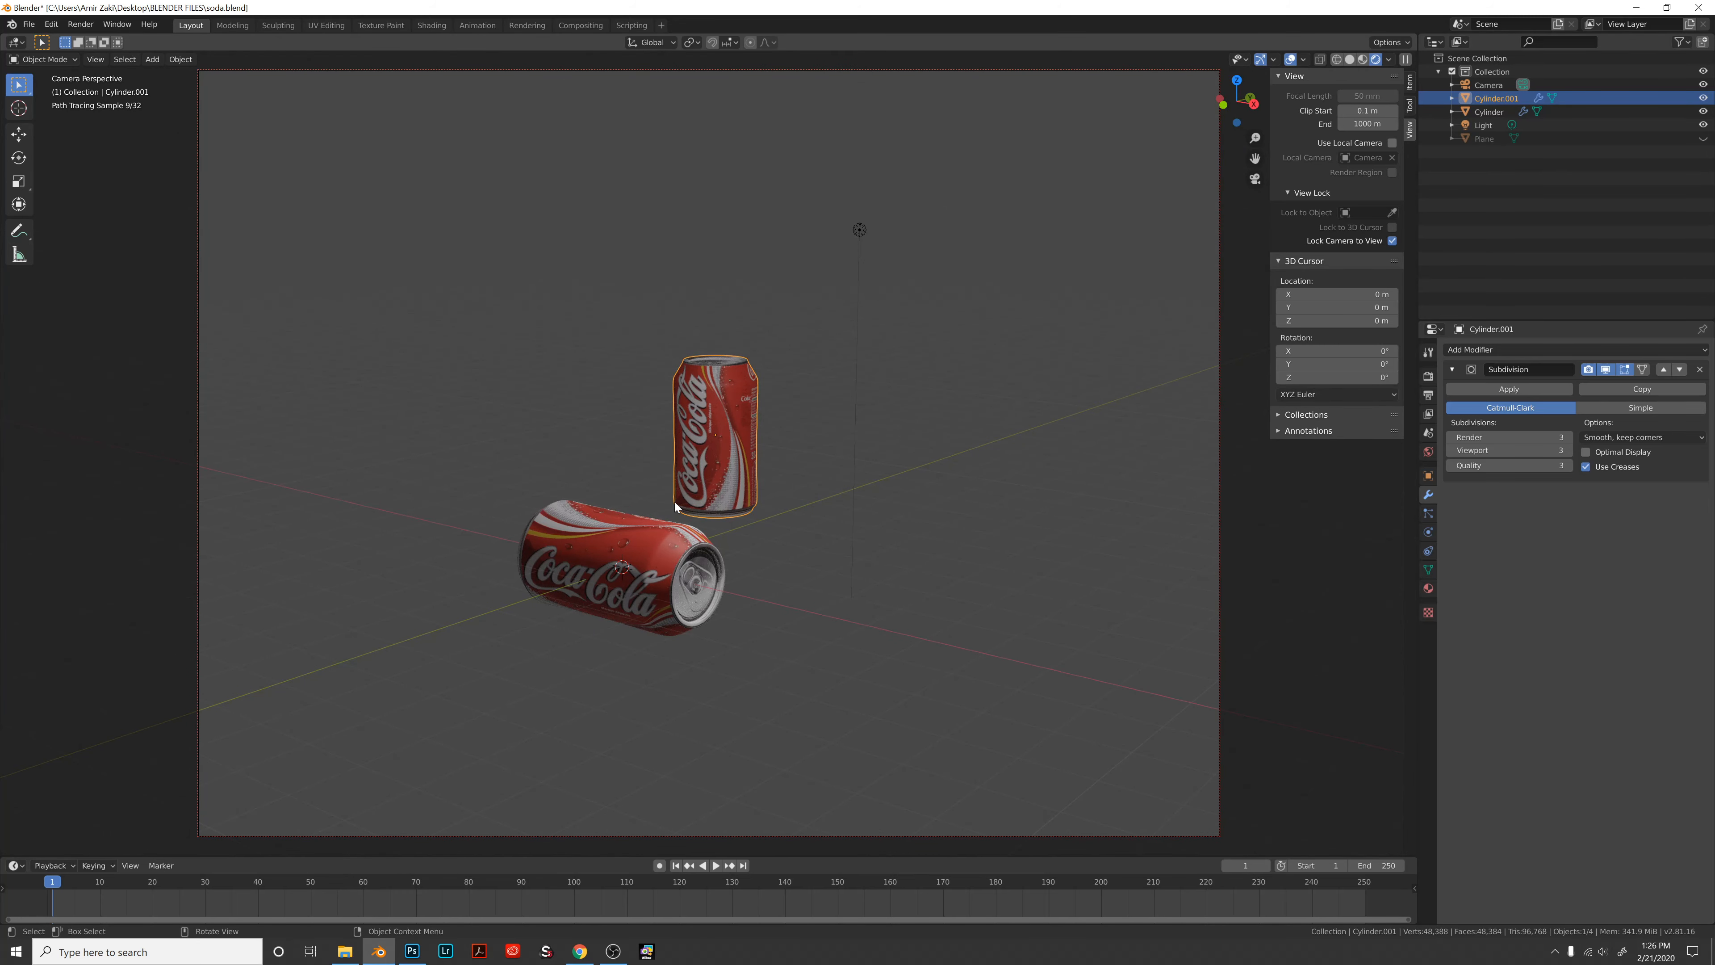
pyautogui.moveTo(675, 502)
pyautogui.mouseDown(button='middle')
pyautogui.moveTo(667, 482)
pyautogui.moveTo(672, 496)
pyautogui.mouseUp(button='middle')
pyautogui.scroll(2, 808, 464)
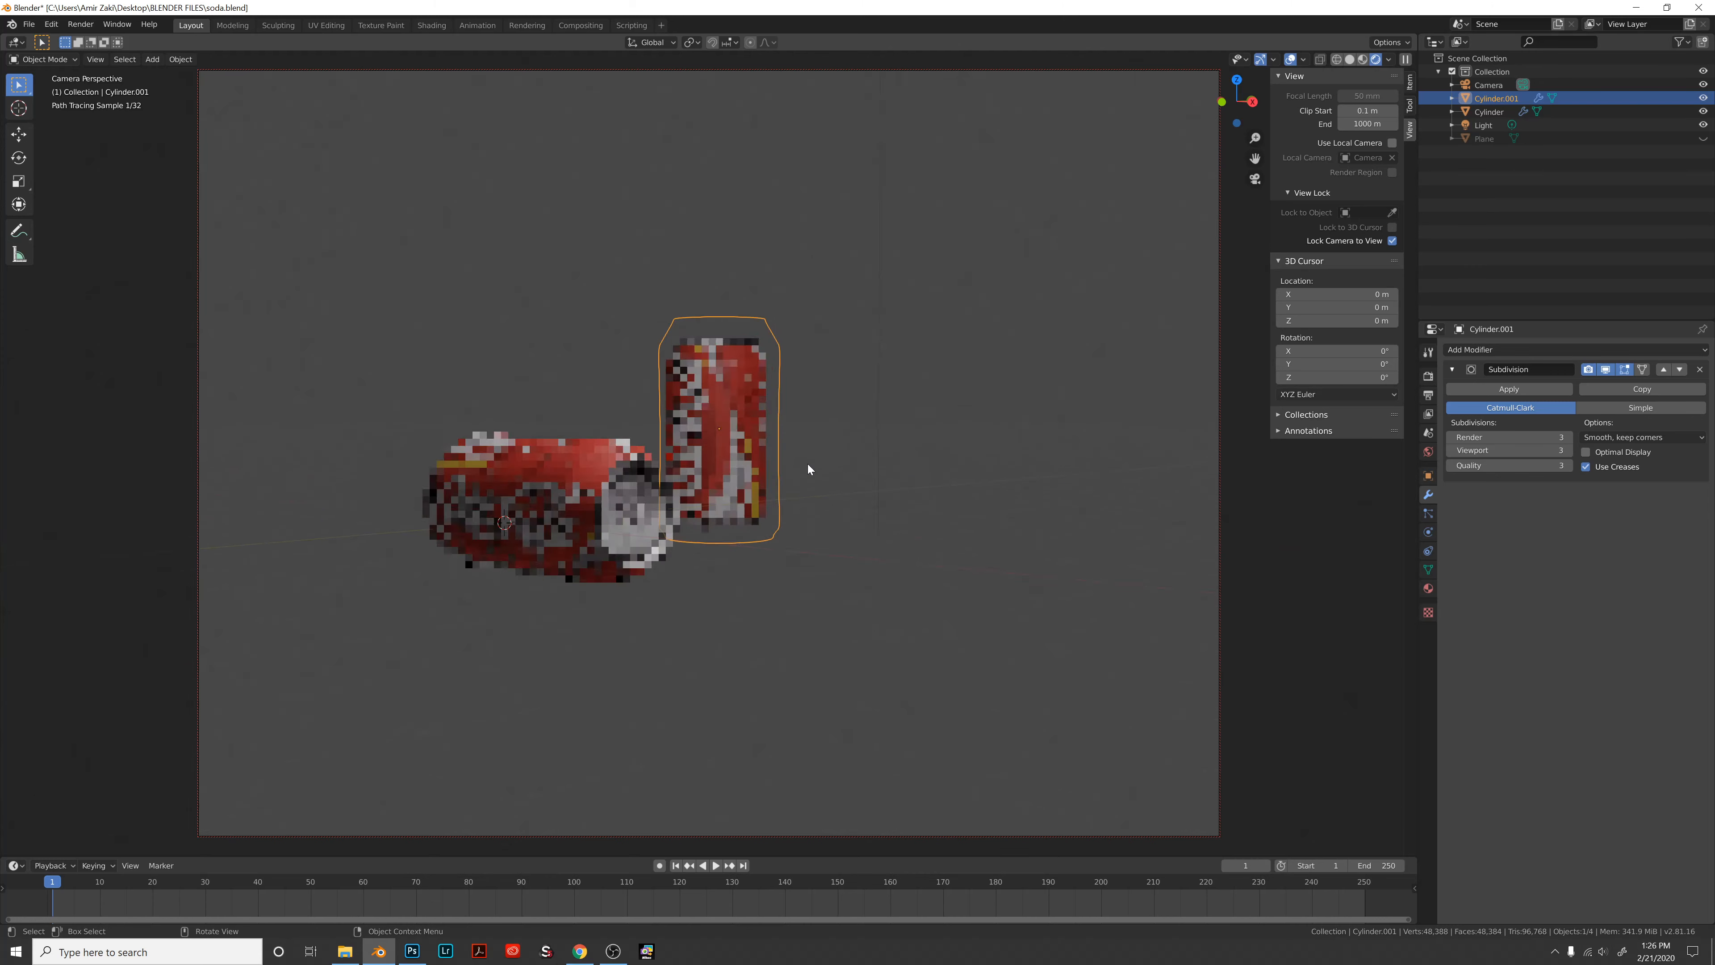
pyautogui.scroll(2, 808, 465)
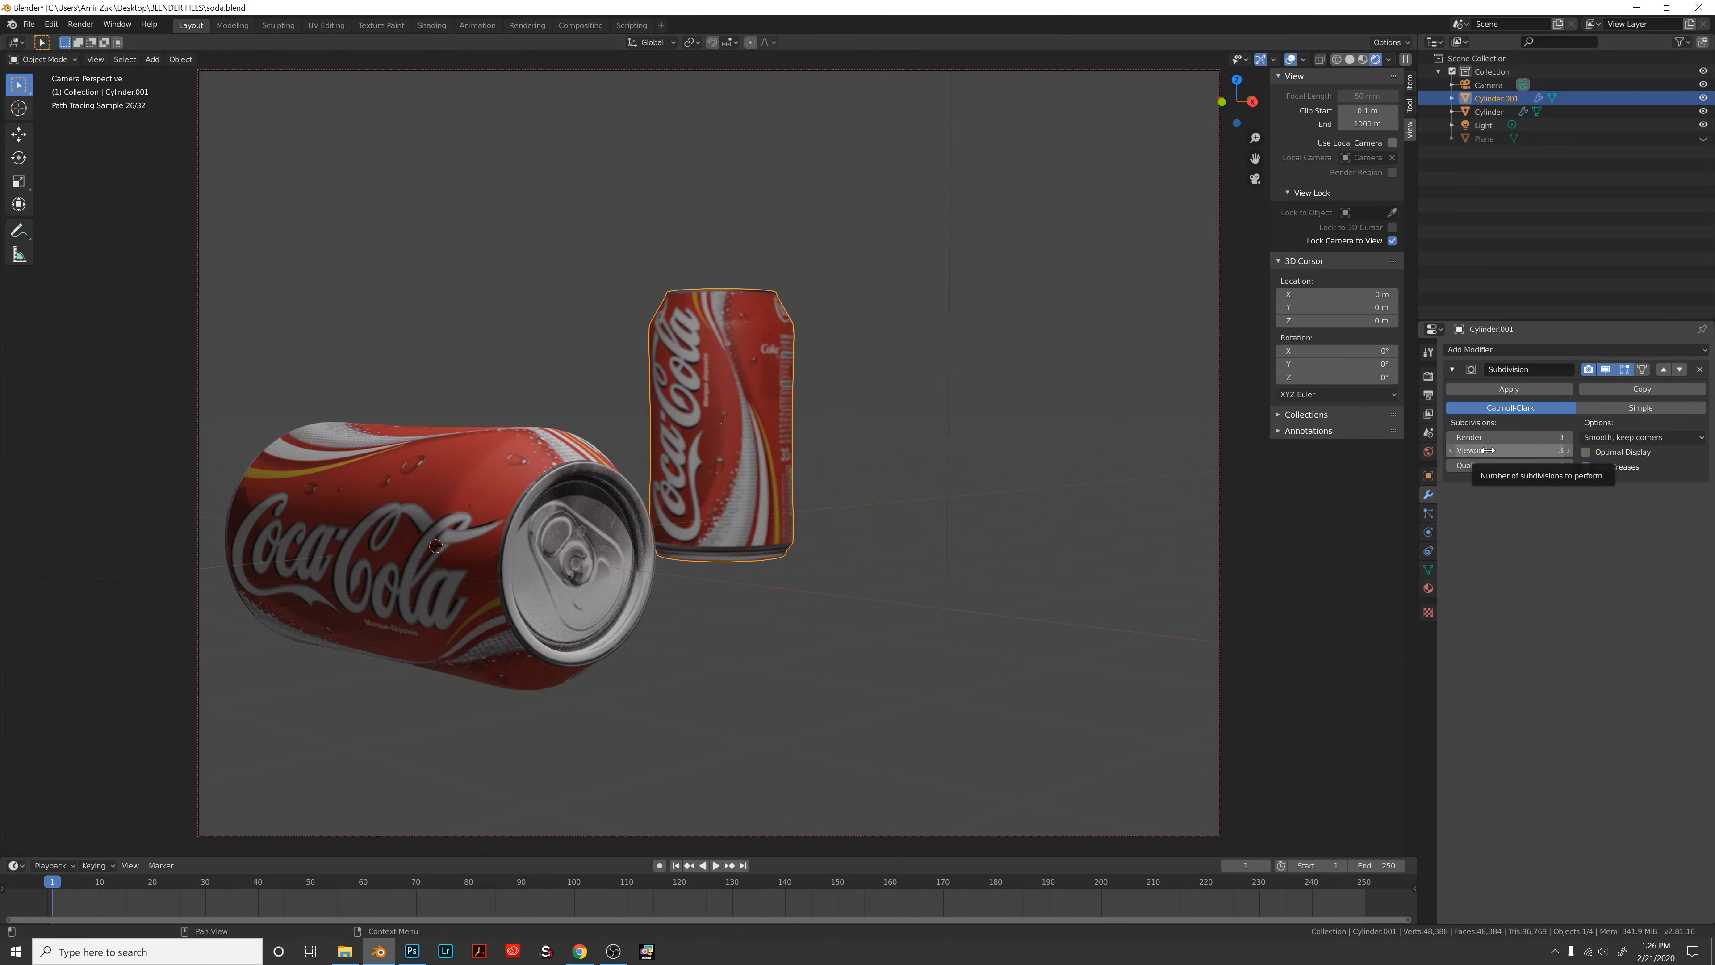
pyautogui.press('KP_0')
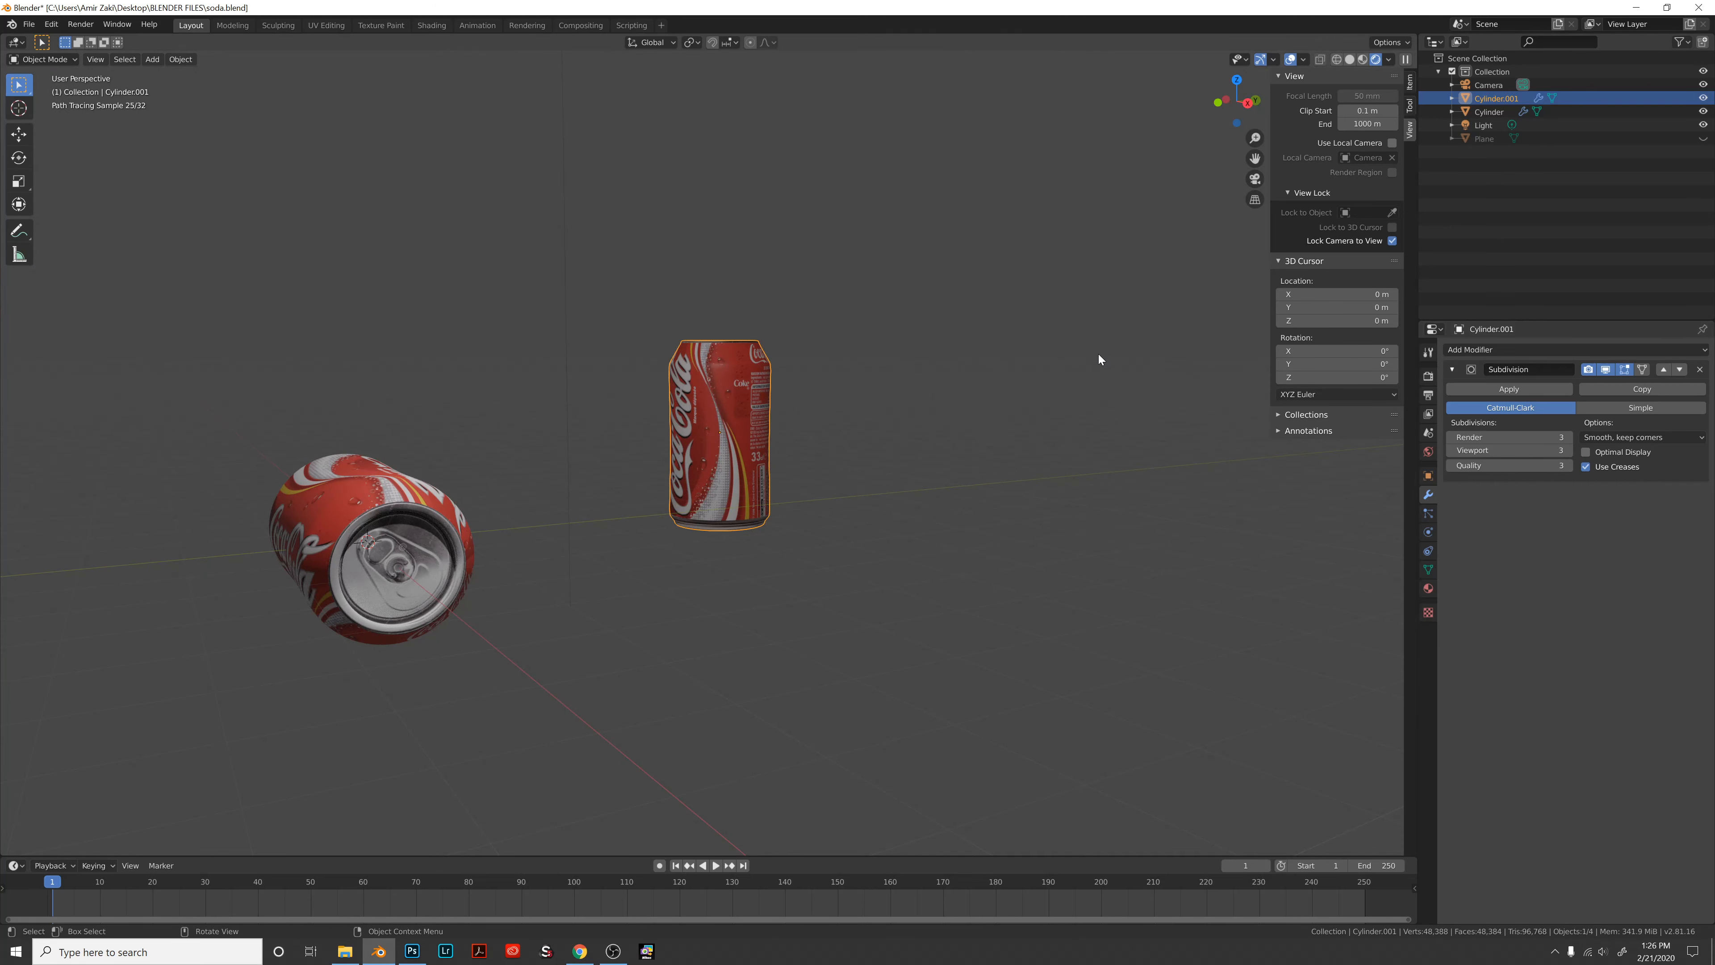
pyautogui.press('KP_0')
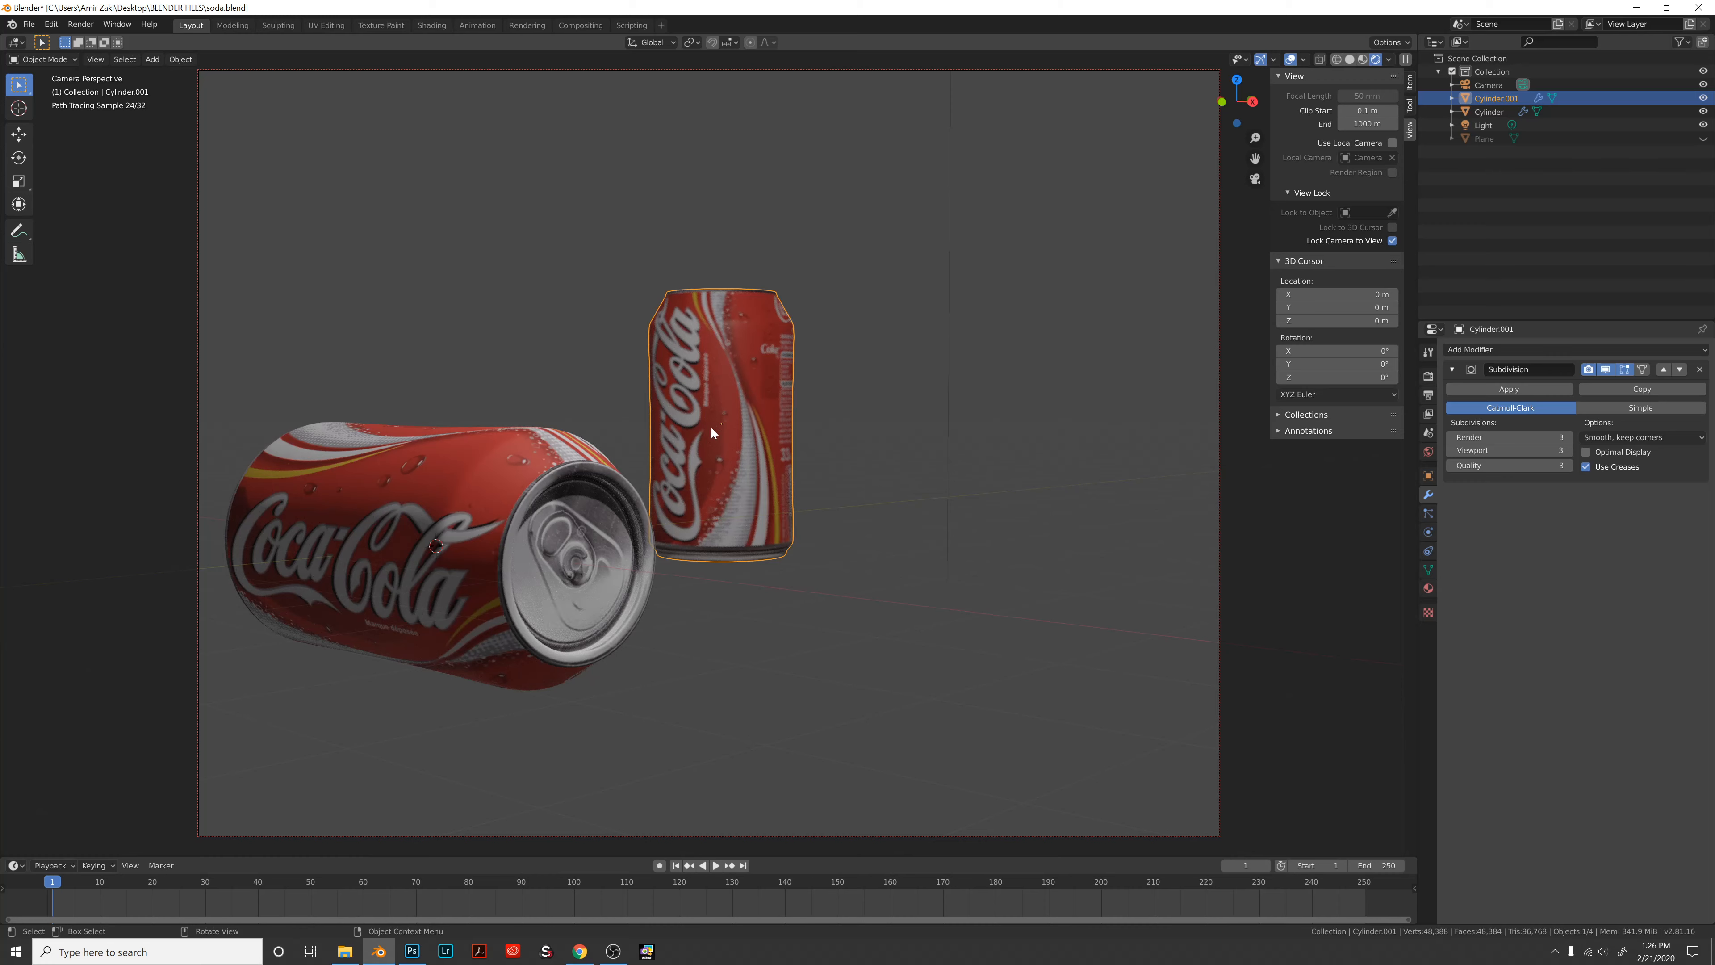
pyautogui.moveTo(710, 426); pyautogui.dragTo(824, 446, button='middle')
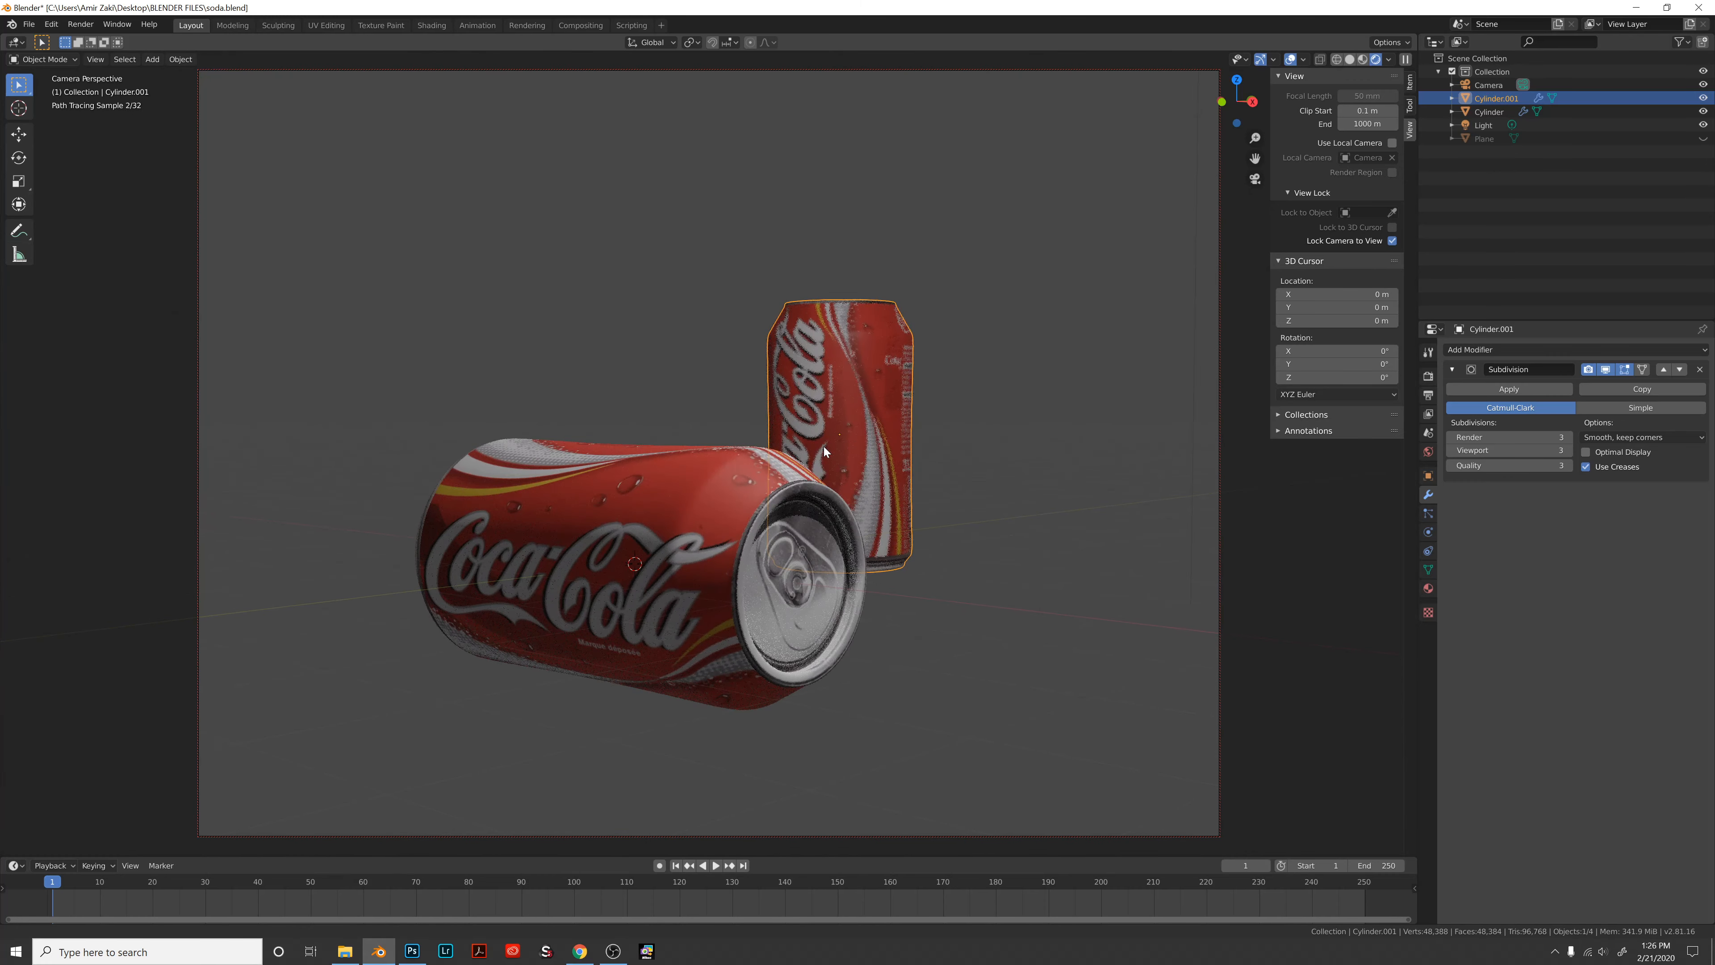
# Unhide the Plane under the cans using solid shading, and return the viewport to rendered shading.
pyautogui.press('z')
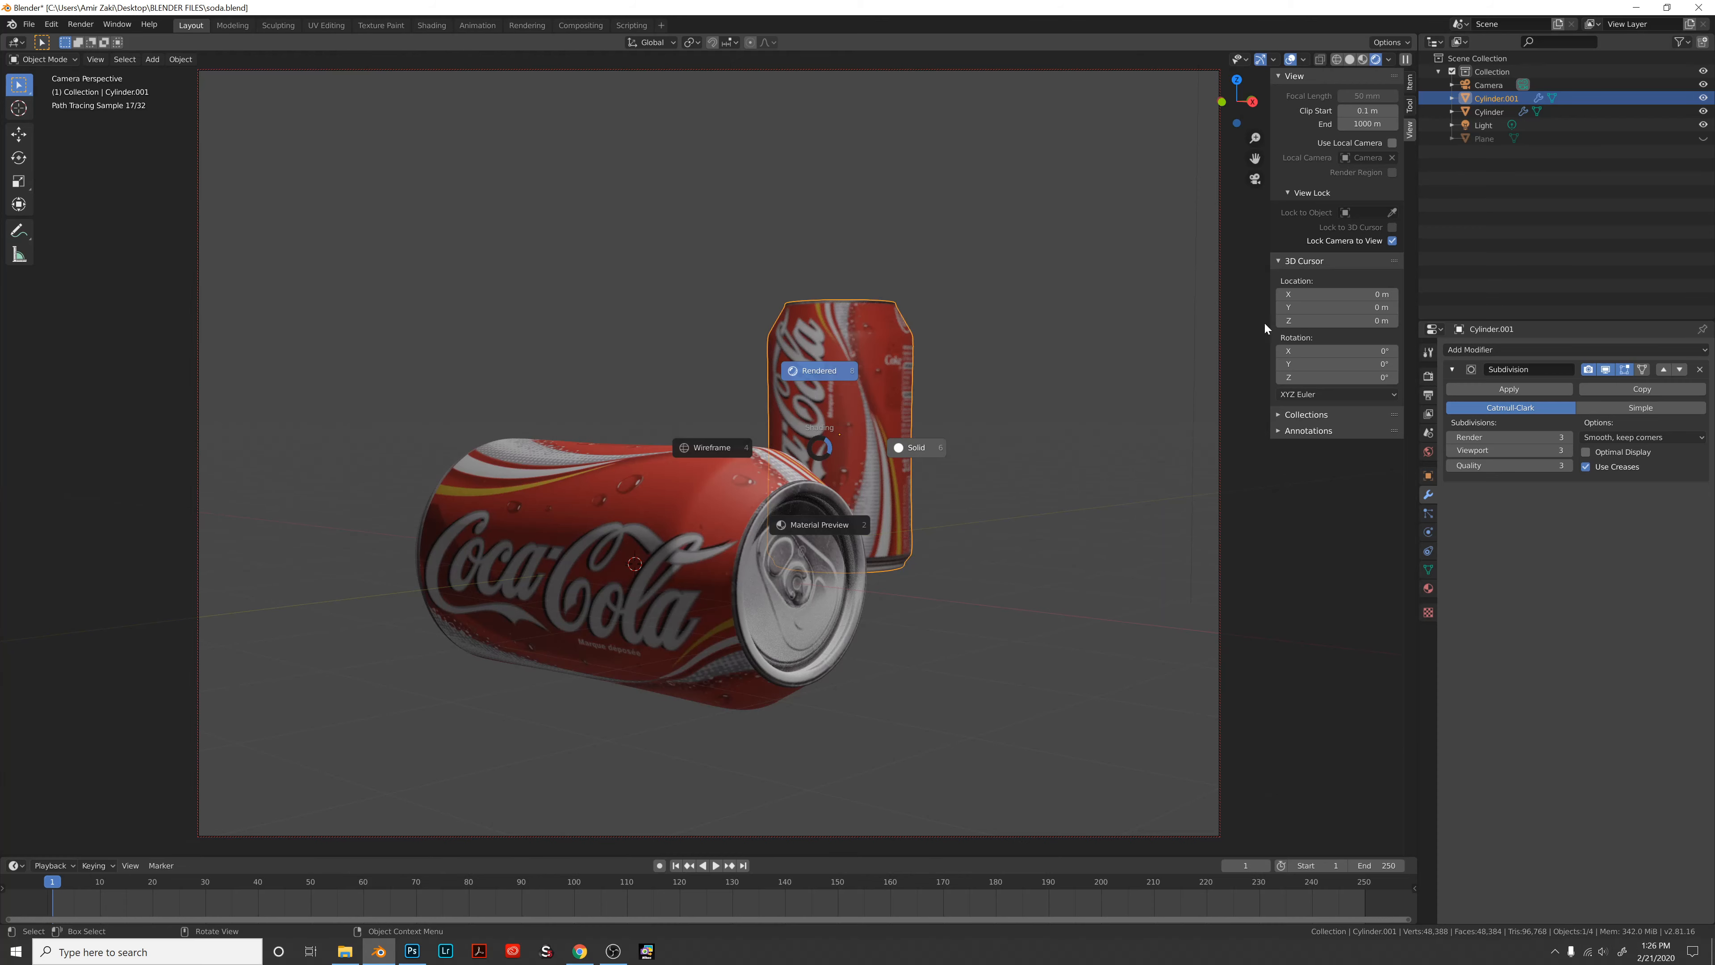
pyautogui.press('6')
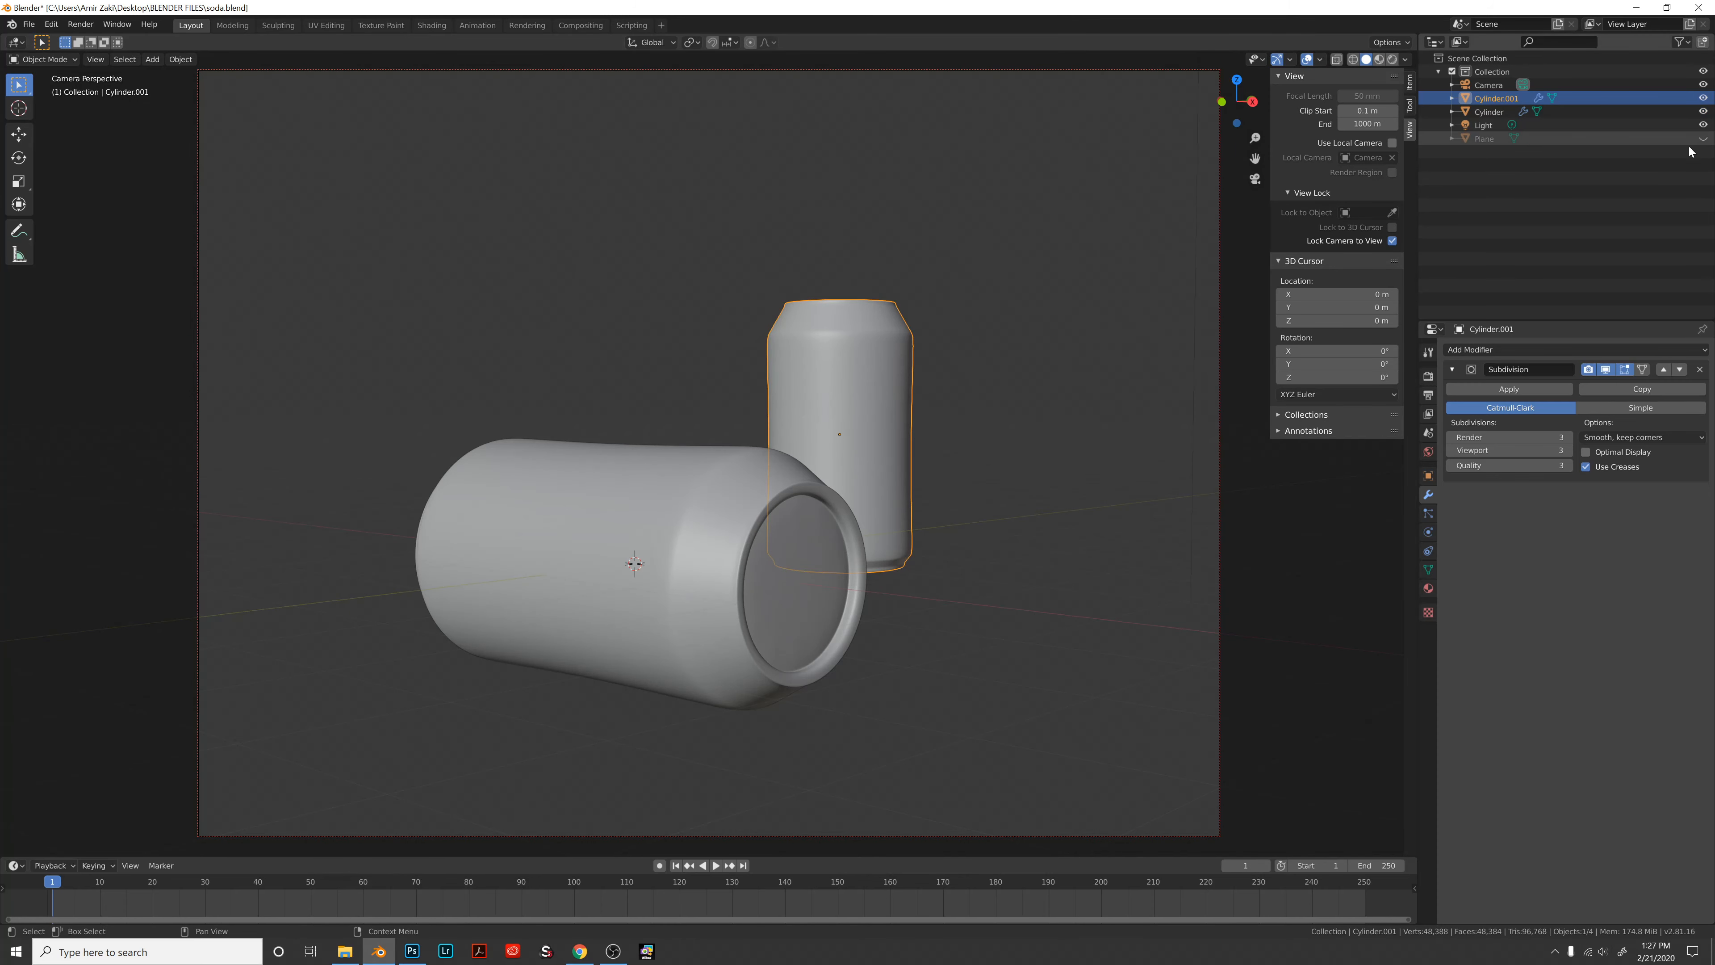
pyautogui.click(1701, 138)
pyautogui.press('z')
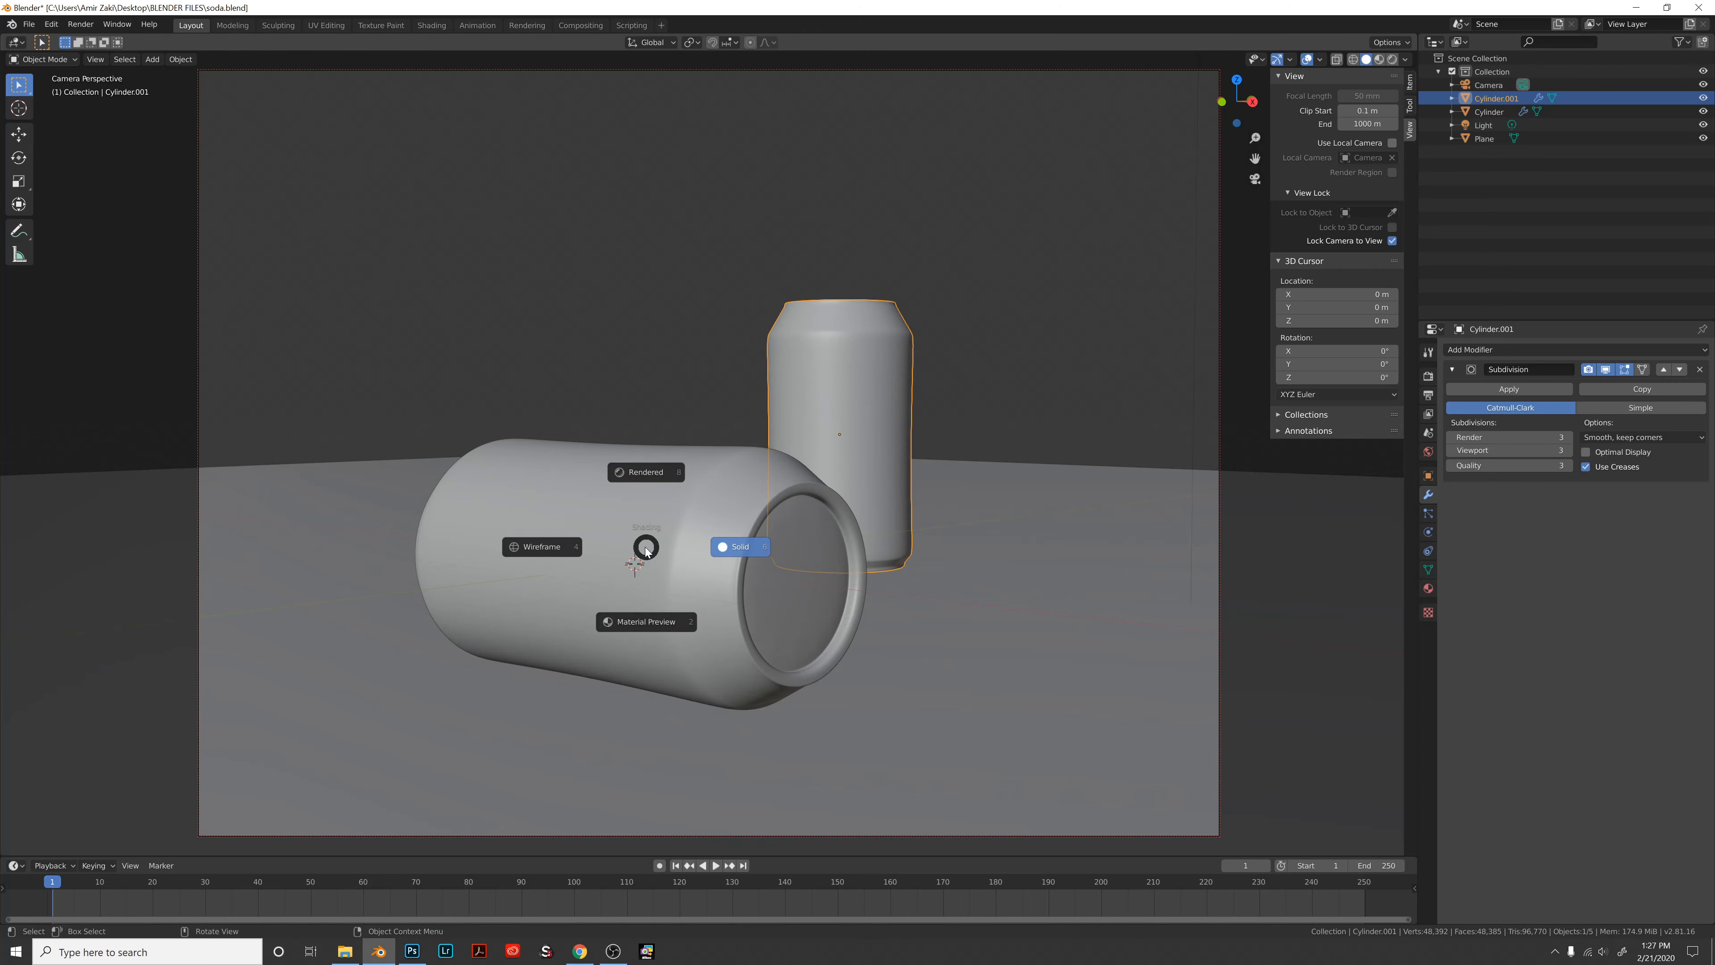
pyautogui.click(640, 474)
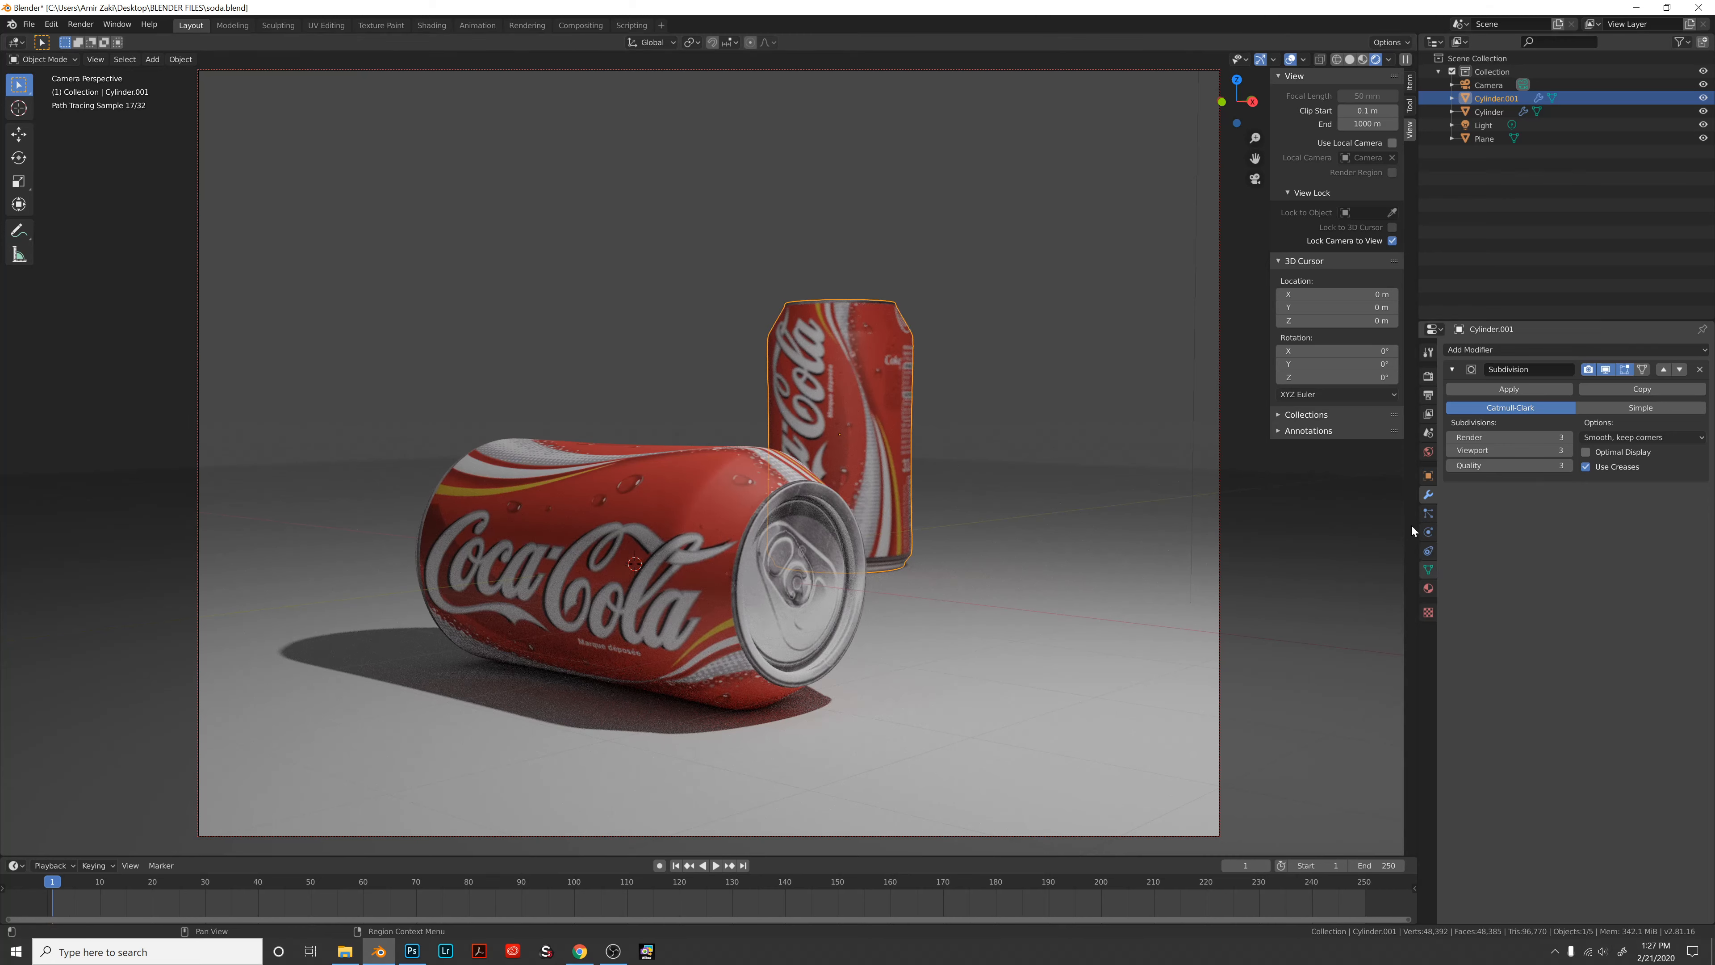
# Display the camera's lens and depth of field settings and reframe both cans from a slightly higher camera angle.
pyautogui.click(1488, 85)
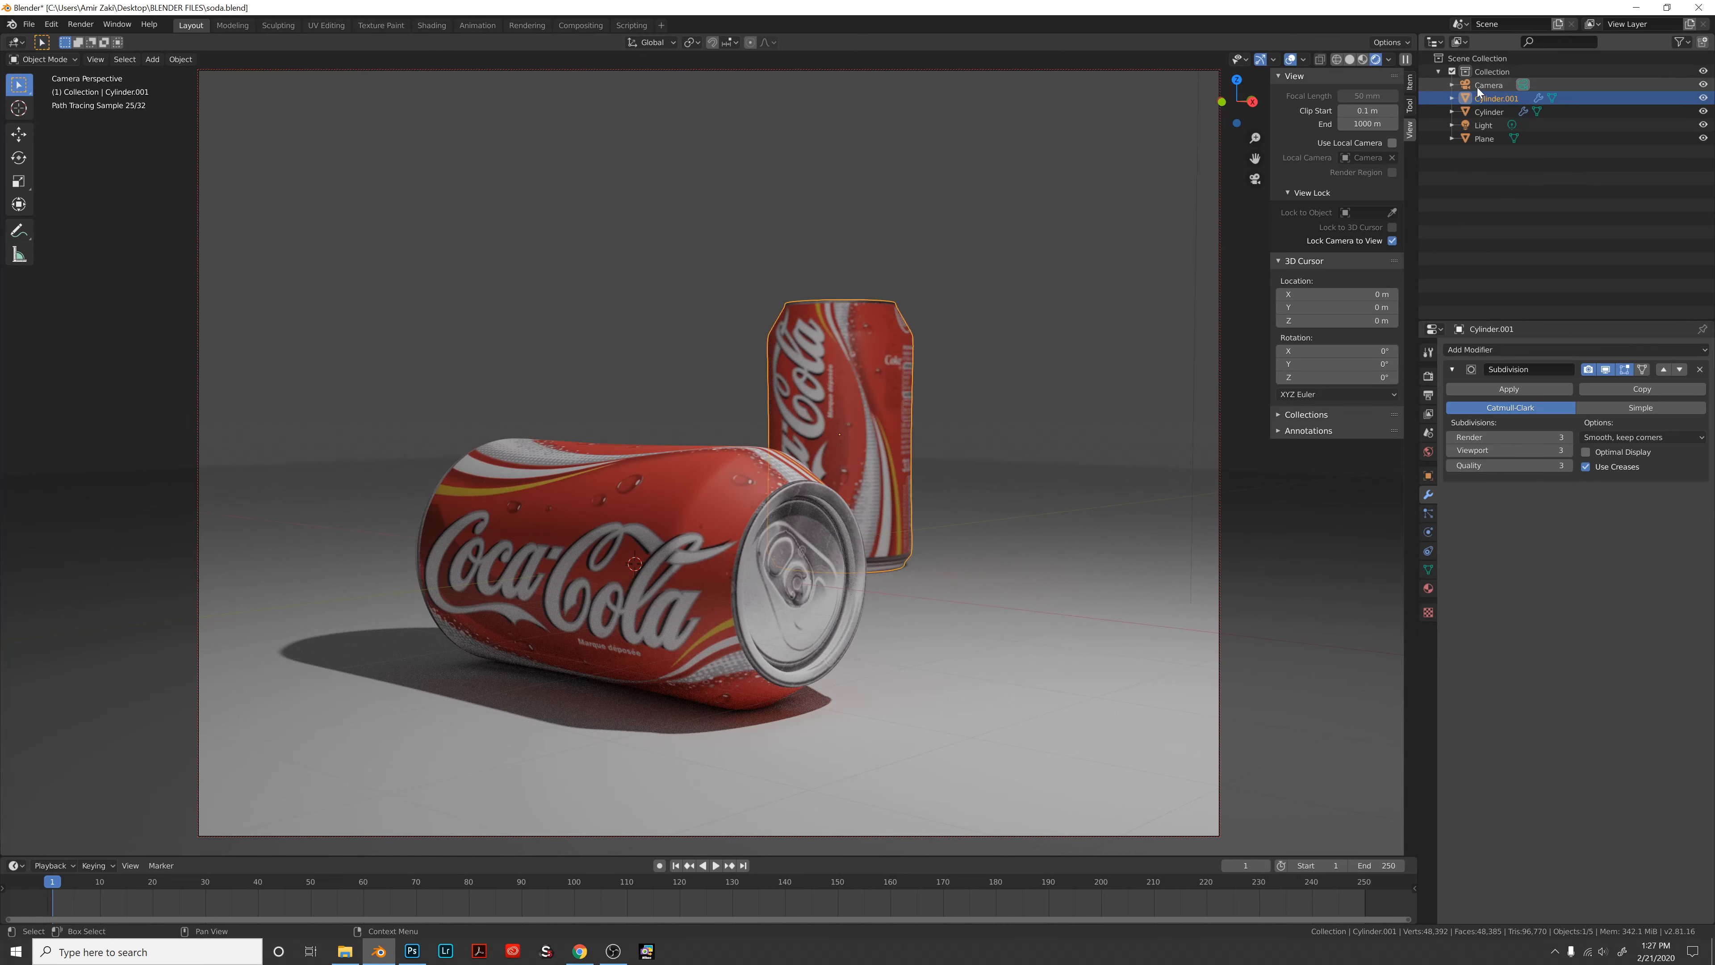
pyautogui.click(1427, 533)
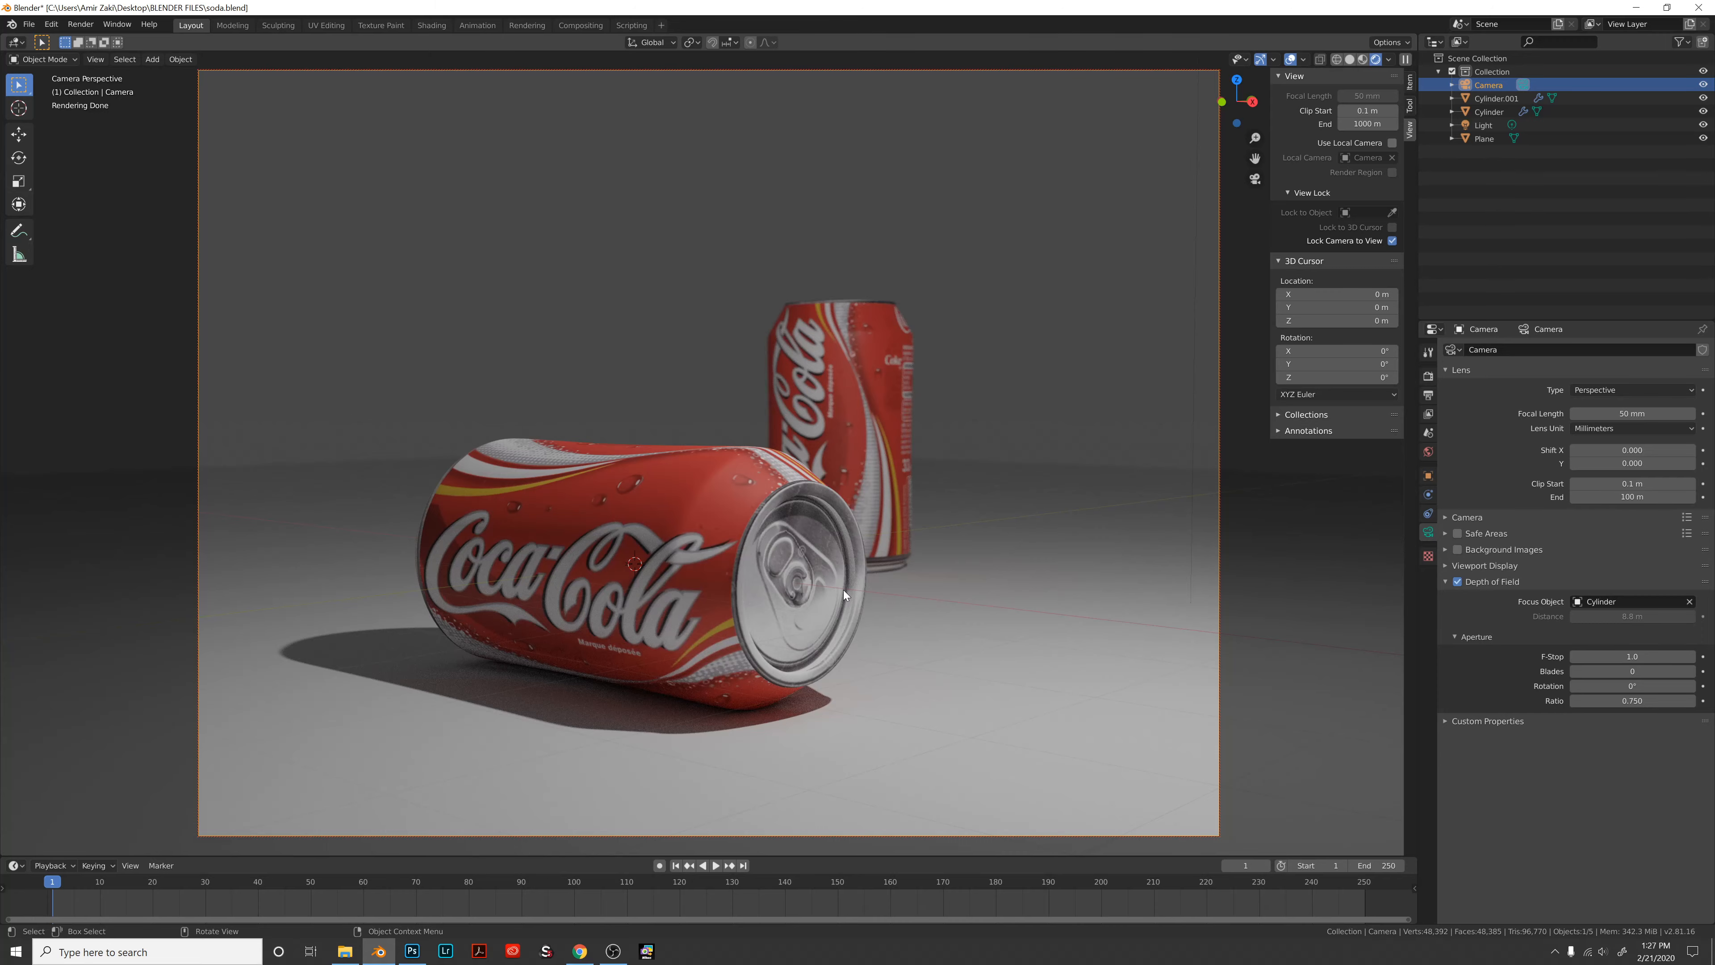
pyautogui.moveTo(817, 477); pyautogui.dragTo(815, 481, button='middle')
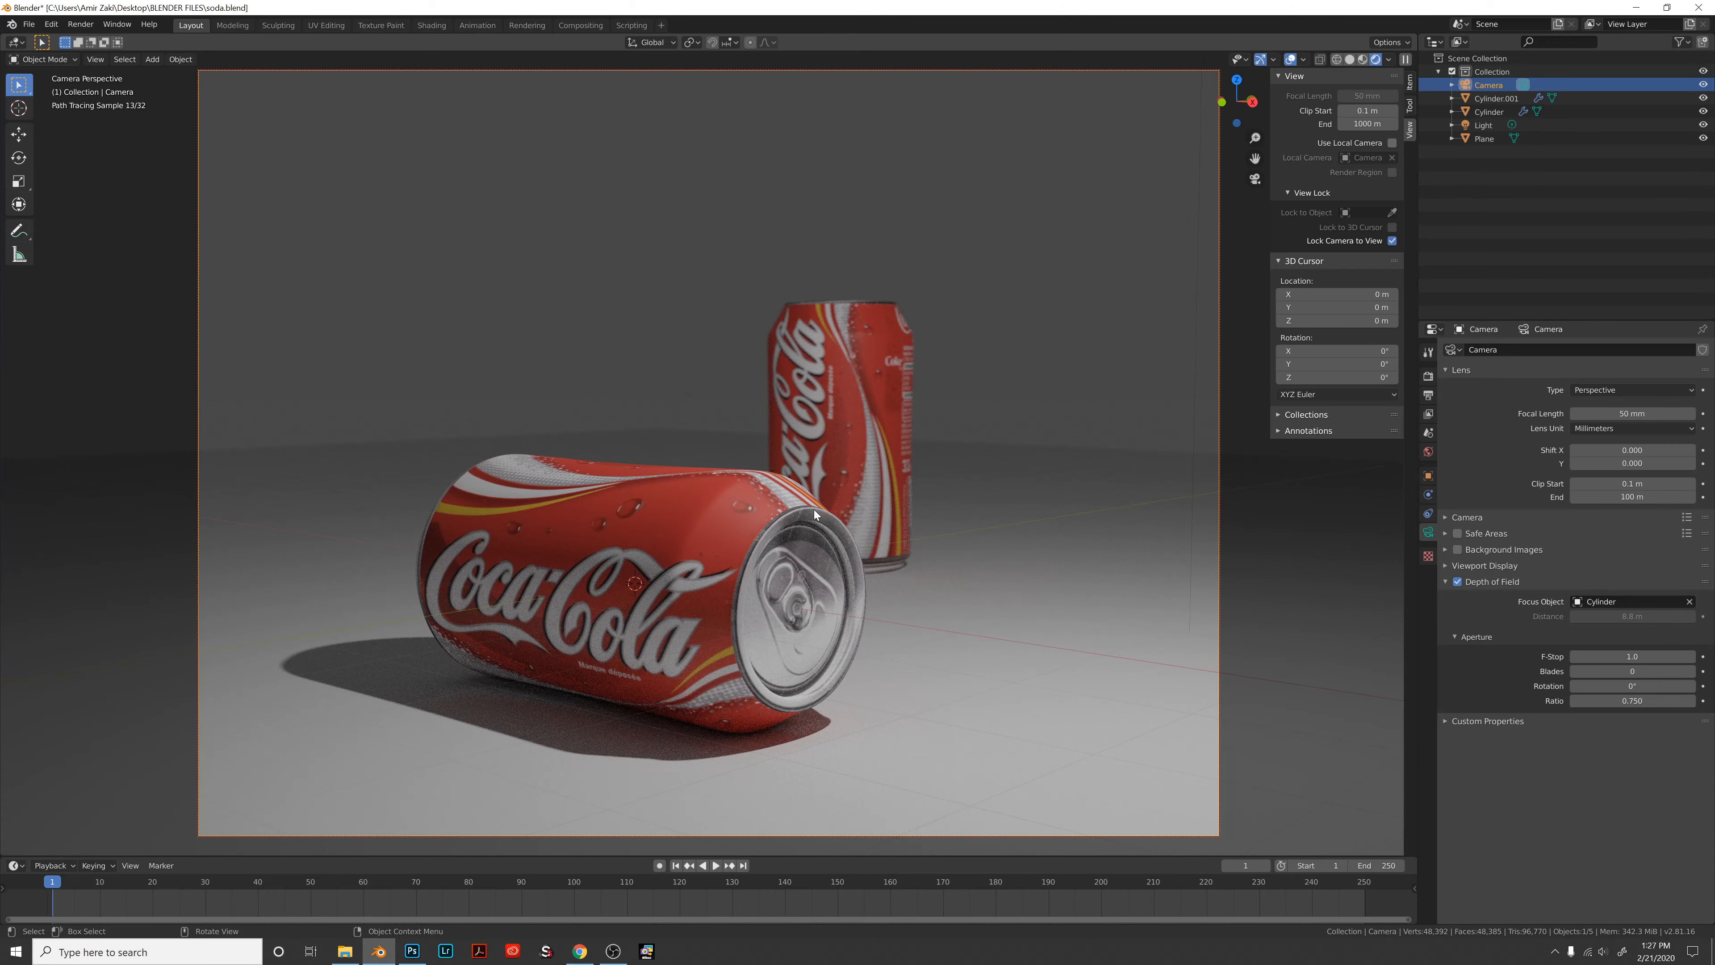
pyautogui.moveTo(650, 581)
pyautogui.mouseDown(button='middle')
pyautogui.moveTo(713, 579)
pyautogui.moveTo(623, 574)
pyautogui.moveTo(648, 579)
pyautogui.mouseUp(button='middle')
pyautogui.scroll(-1, 742, 525)
pyautogui.moveTo(742, 525); pyautogui.dragTo(759, 504, button='middle')
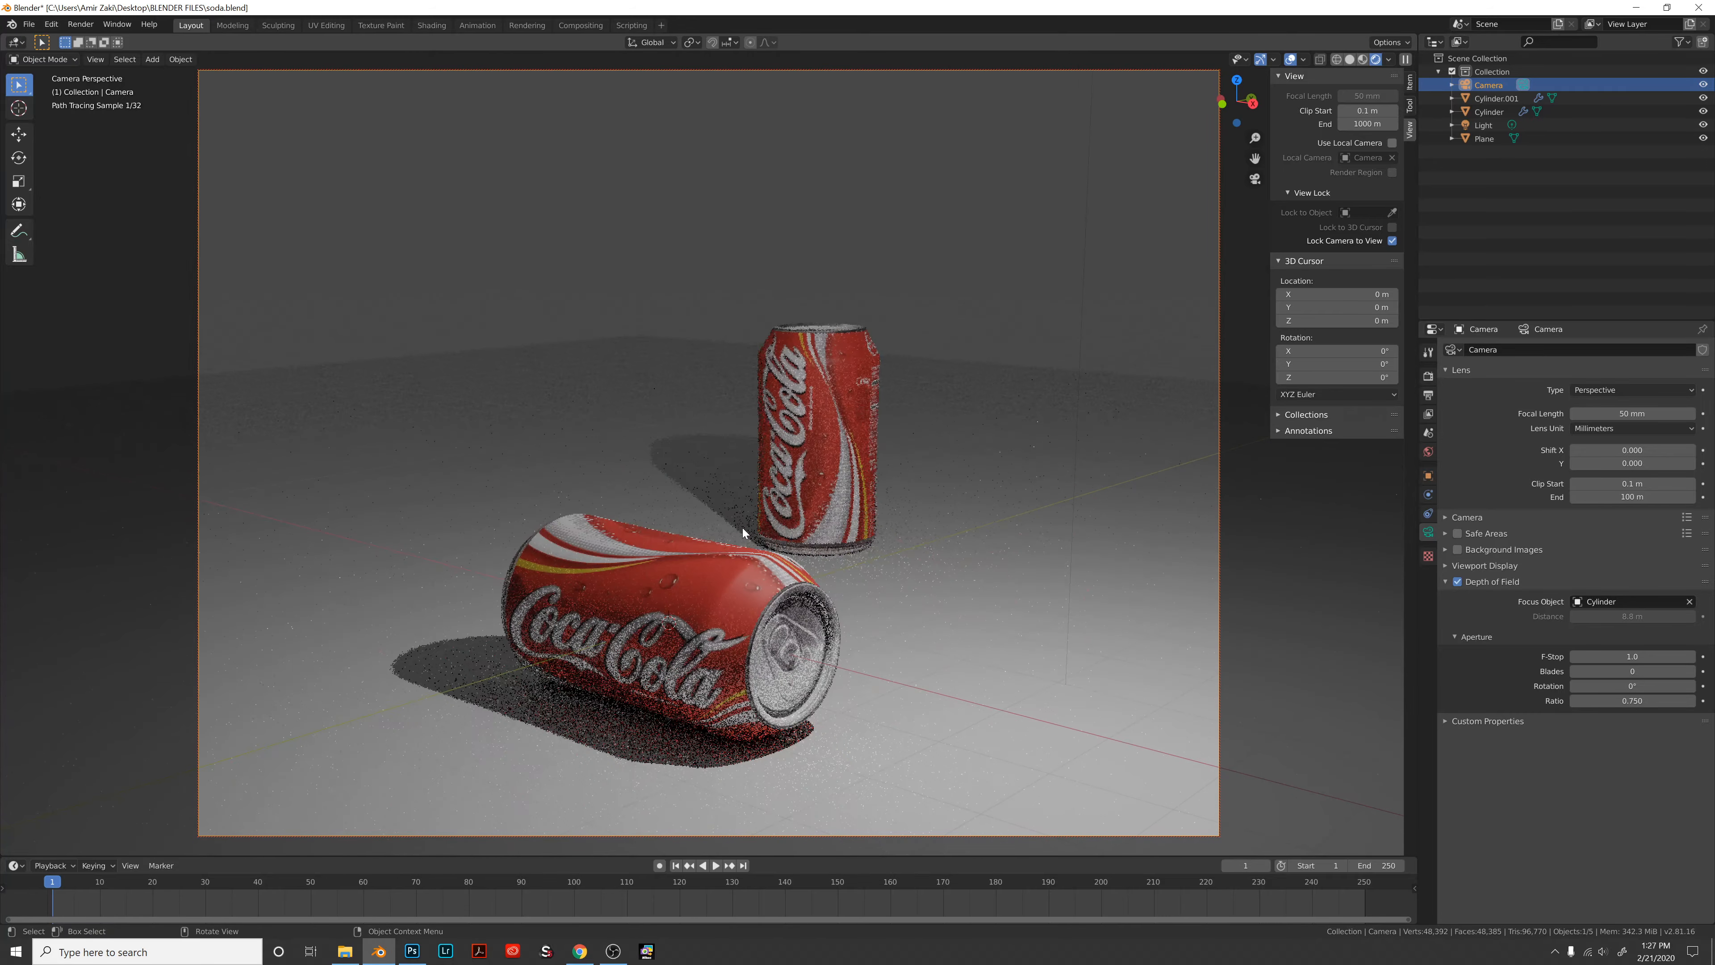
pyautogui.scroll(2, 751, 511)
pyautogui.scroll(1, 762, 512)
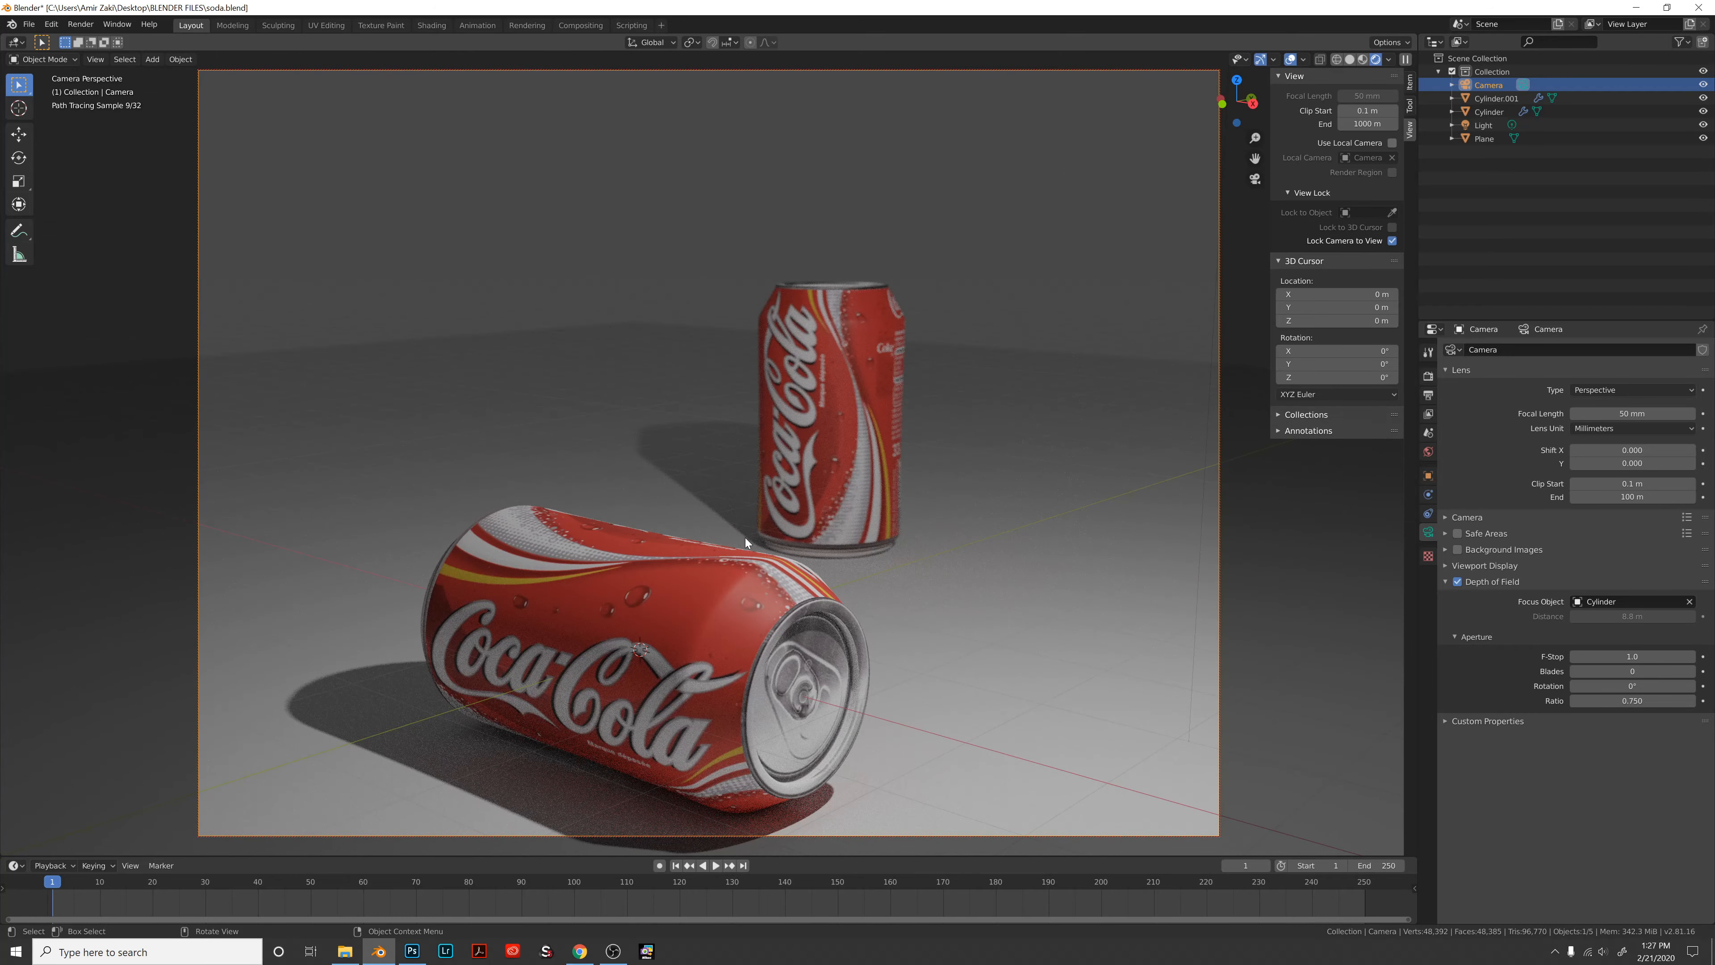
pyautogui.moveTo(745, 538); pyautogui.dragTo(743, 517, button='middle')
# Render a still image of the two cans from the camera, check it and close the render window.
pyautogui.press('F12')
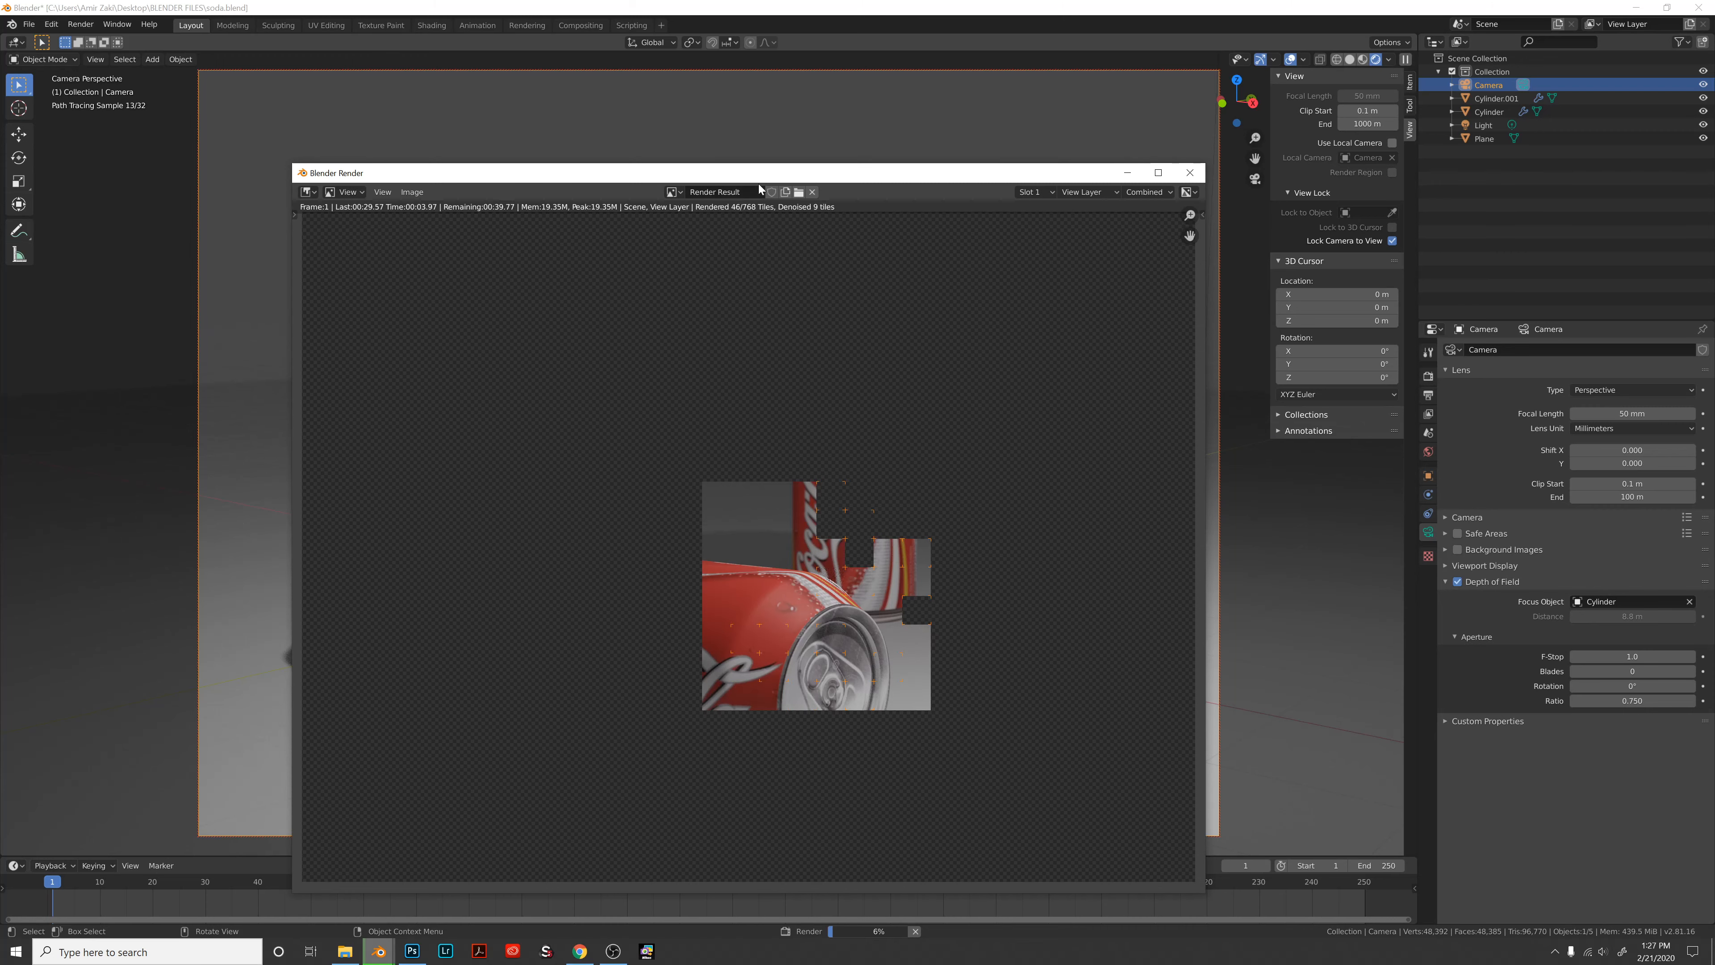
pyautogui.moveTo(757, 174); pyautogui.dragTo(753, 136)
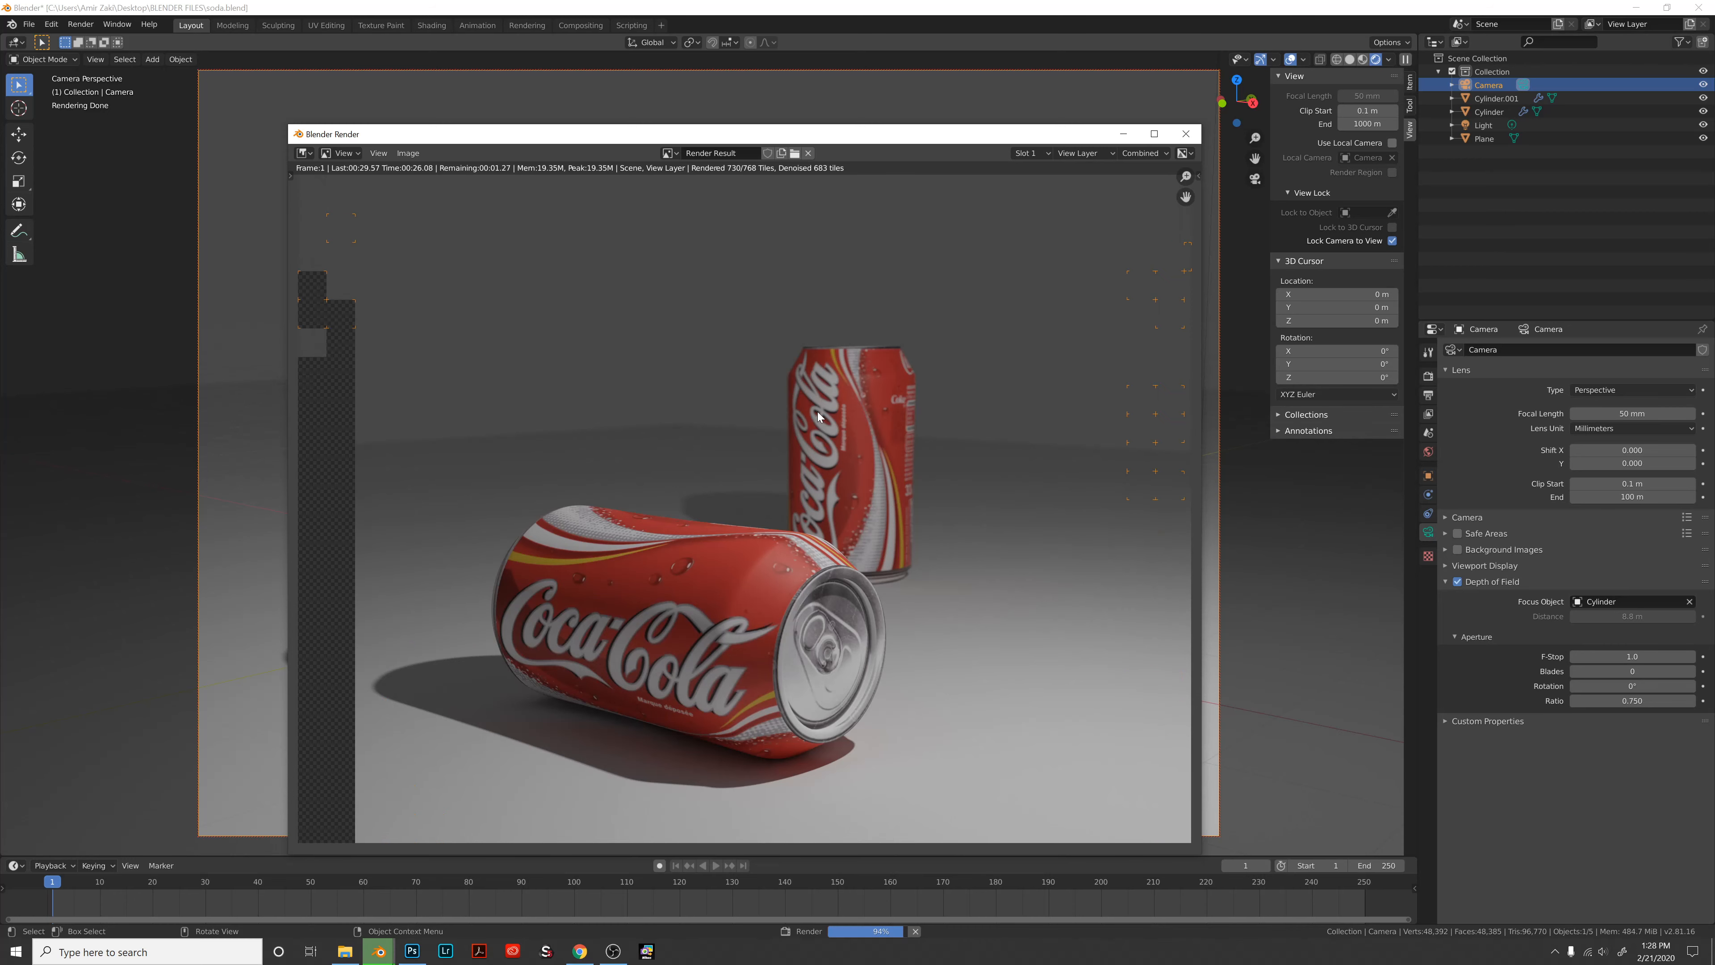
pyautogui.click(1184, 134)
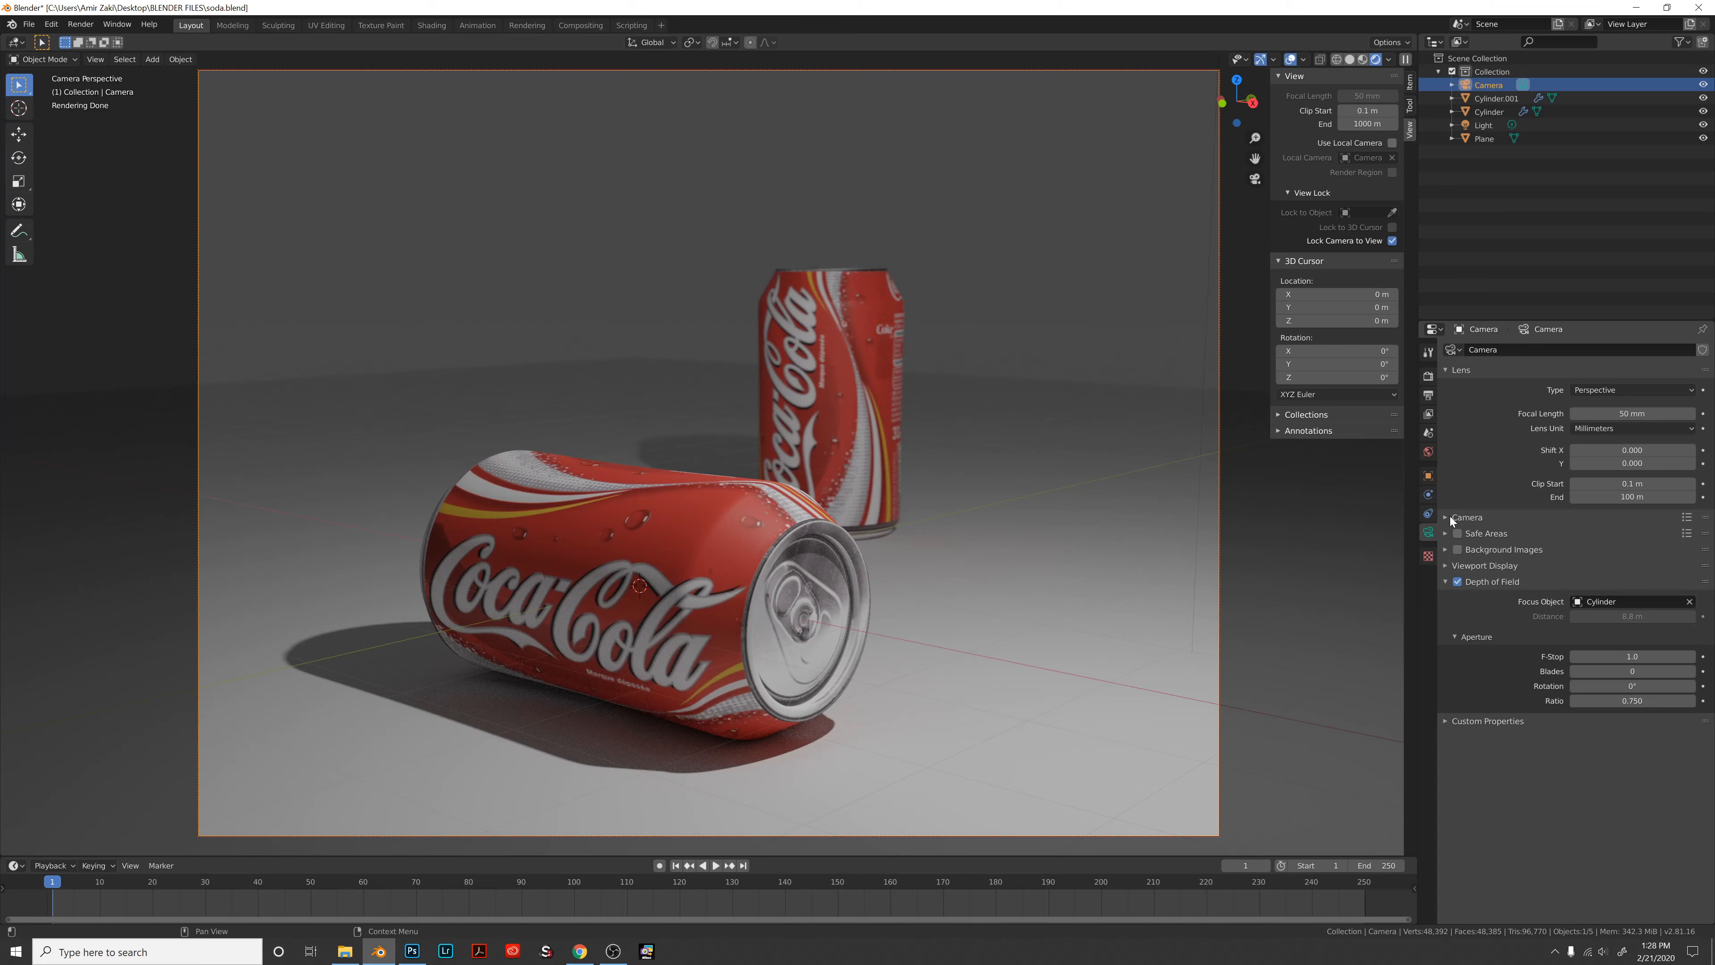
# Set the lying can's Material.001 to Metallic 1.000 and Roughness 0.203.
pyautogui.click(624, 647)
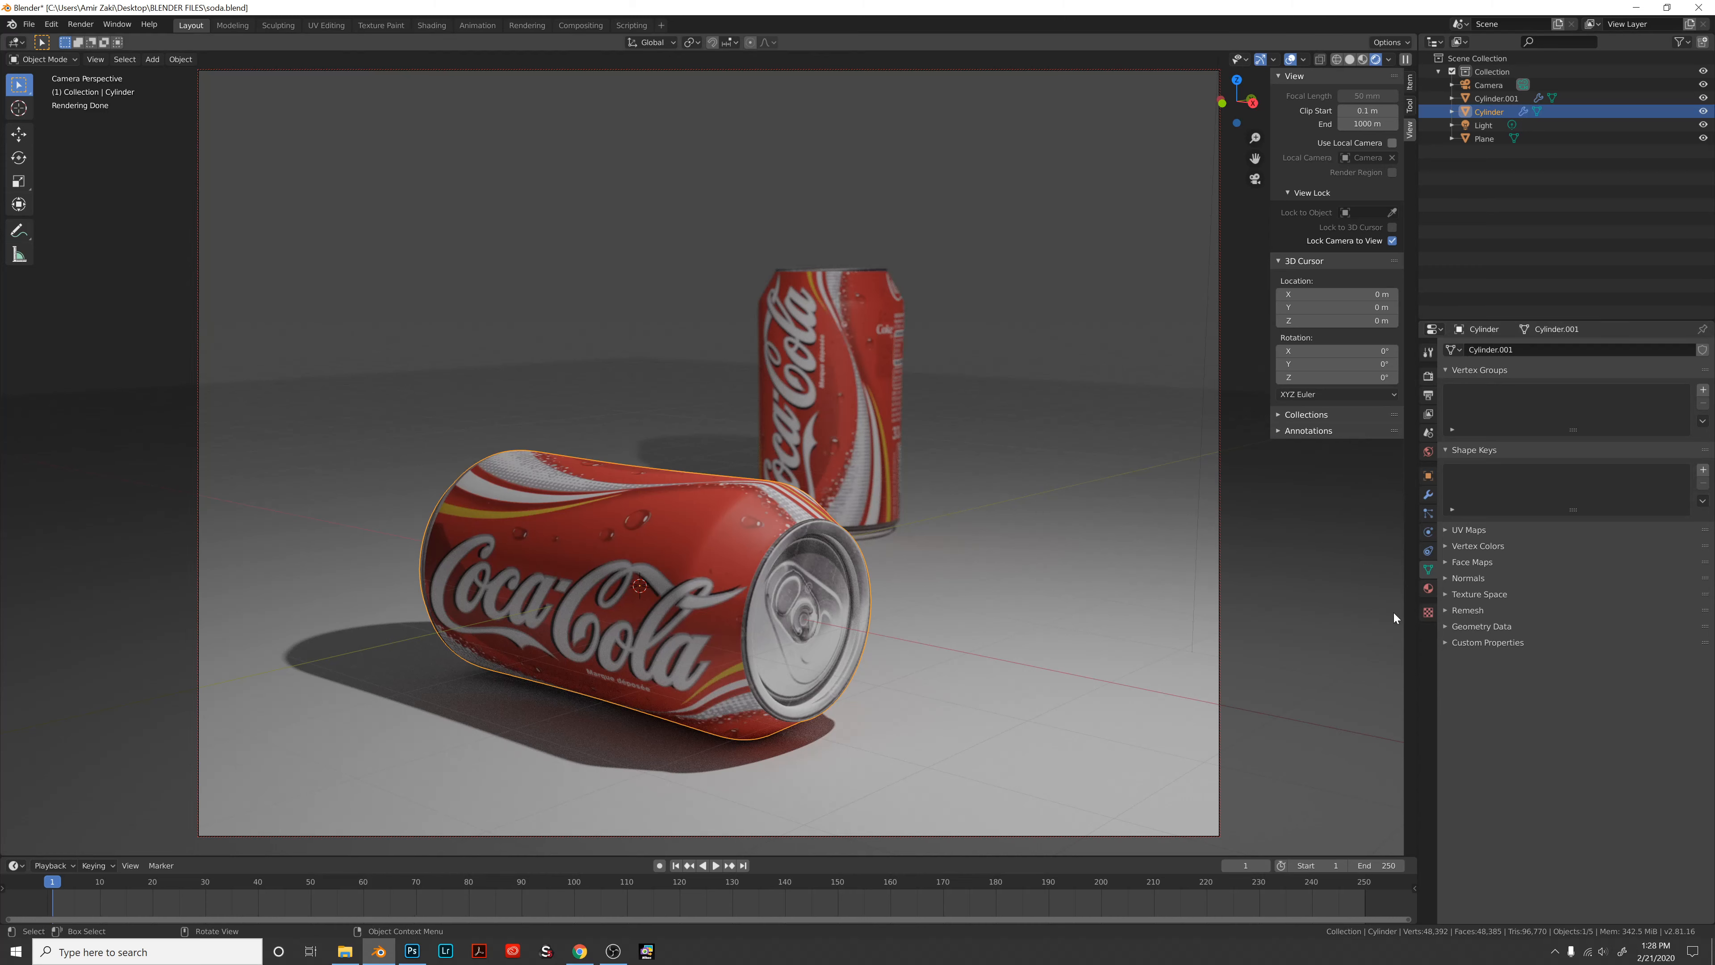
pyautogui.click(1428, 588)
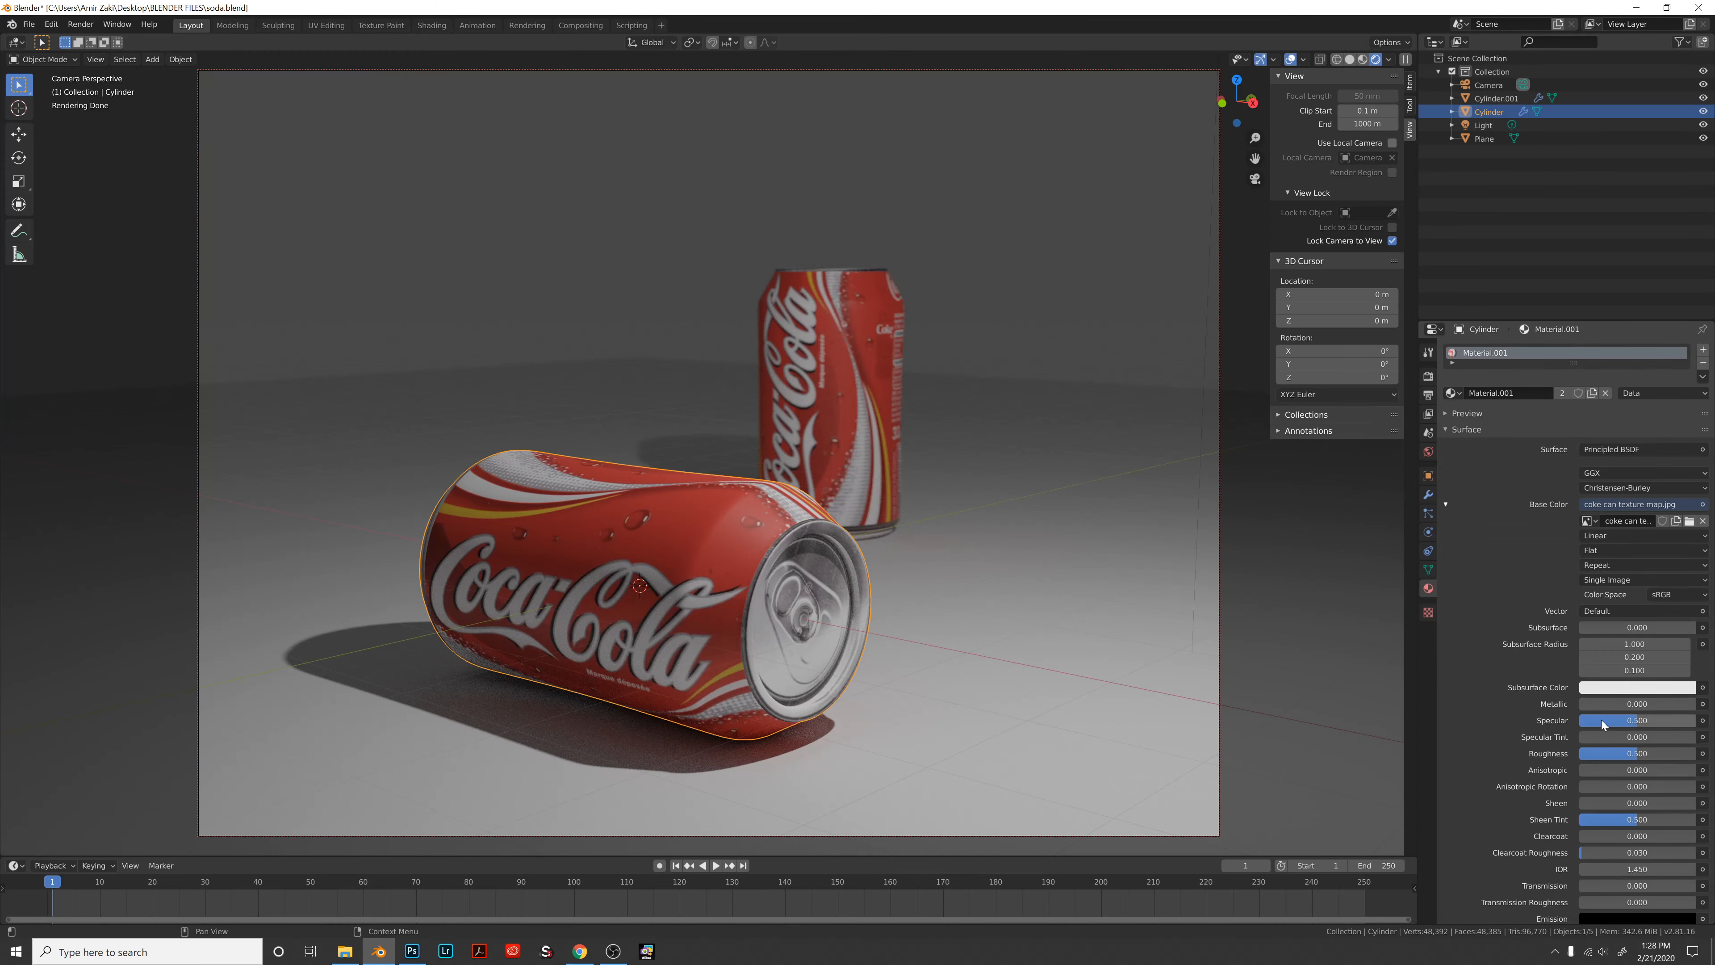
pyautogui.moveTo(1585, 704); pyautogui.dragTo(1695, 704)
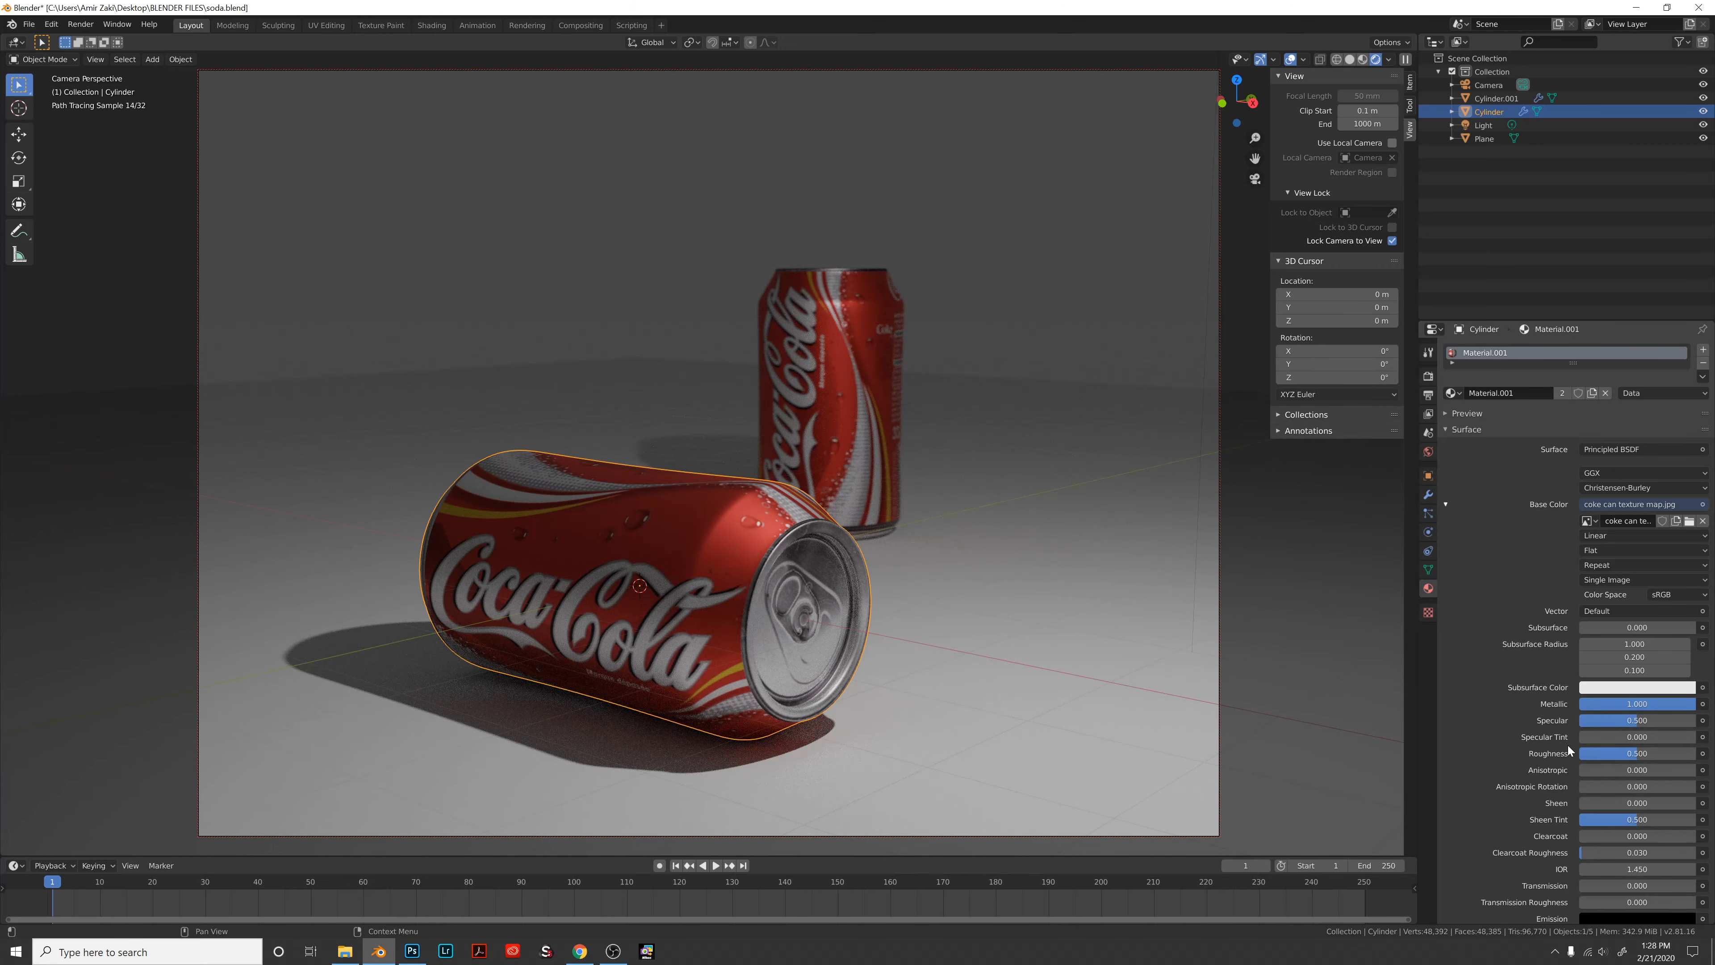
pyautogui.moveTo(1671, 703)
pyautogui.mouseDown()
pyautogui.moveTo(1579, 703)
pyautogui.moveTo(1696, 704)
pyautogui.mouseUp()
pyautogui.moveTo(1636, 754); pyautogui.dragTo(1579, 753)
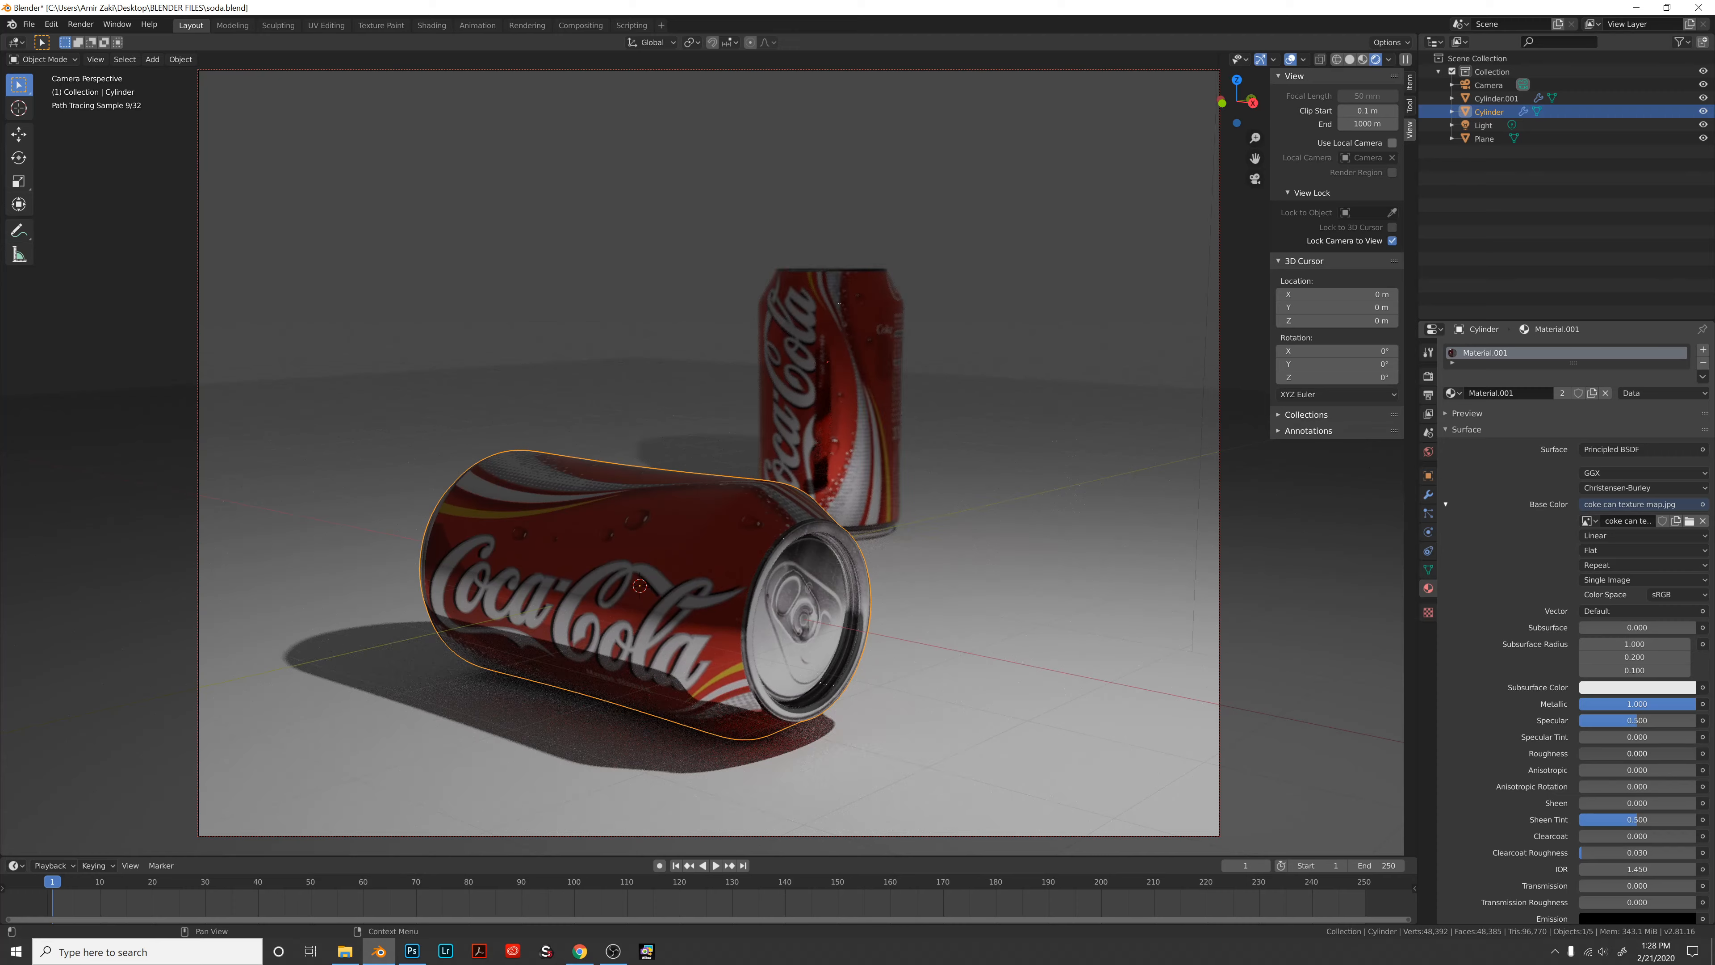
pyautogui.moveTo(1579, 753); pyautogui.dragTo(1611, 753)
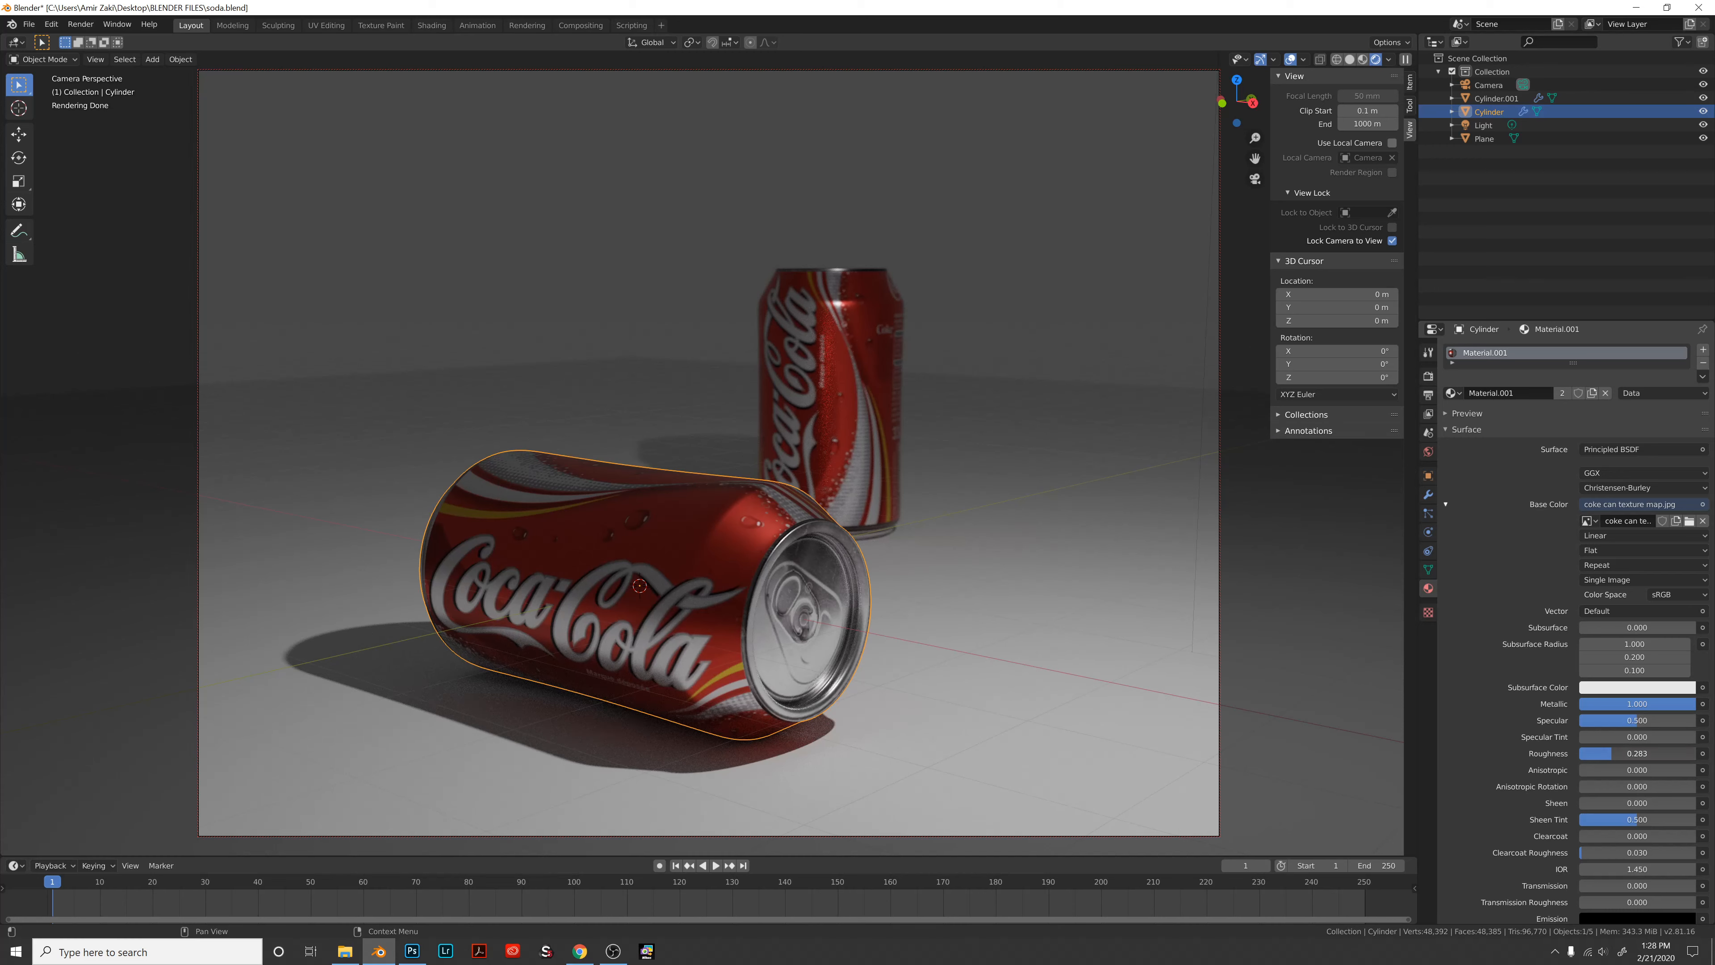
pyautogui.moveTo(1611, 753); pyautogui.dragTo(1602, 753)
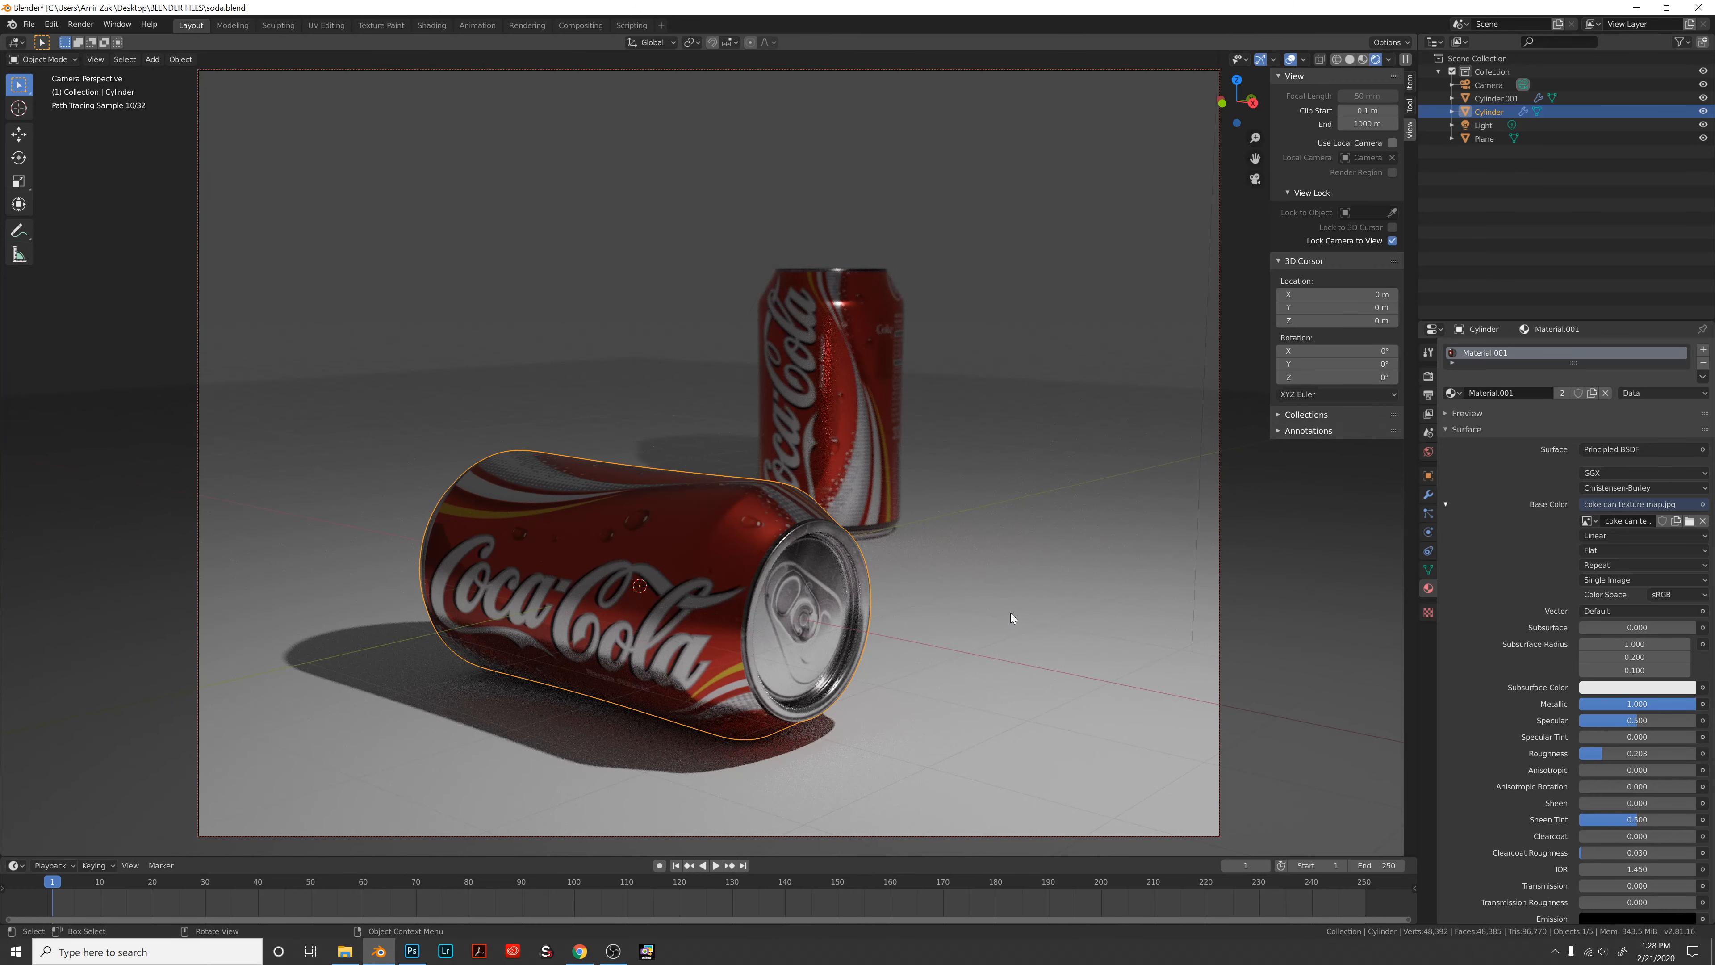
# Render the scene with the metallic can material, maximize the render window and inspect the lying can up close.
pyautogui.press('F12')
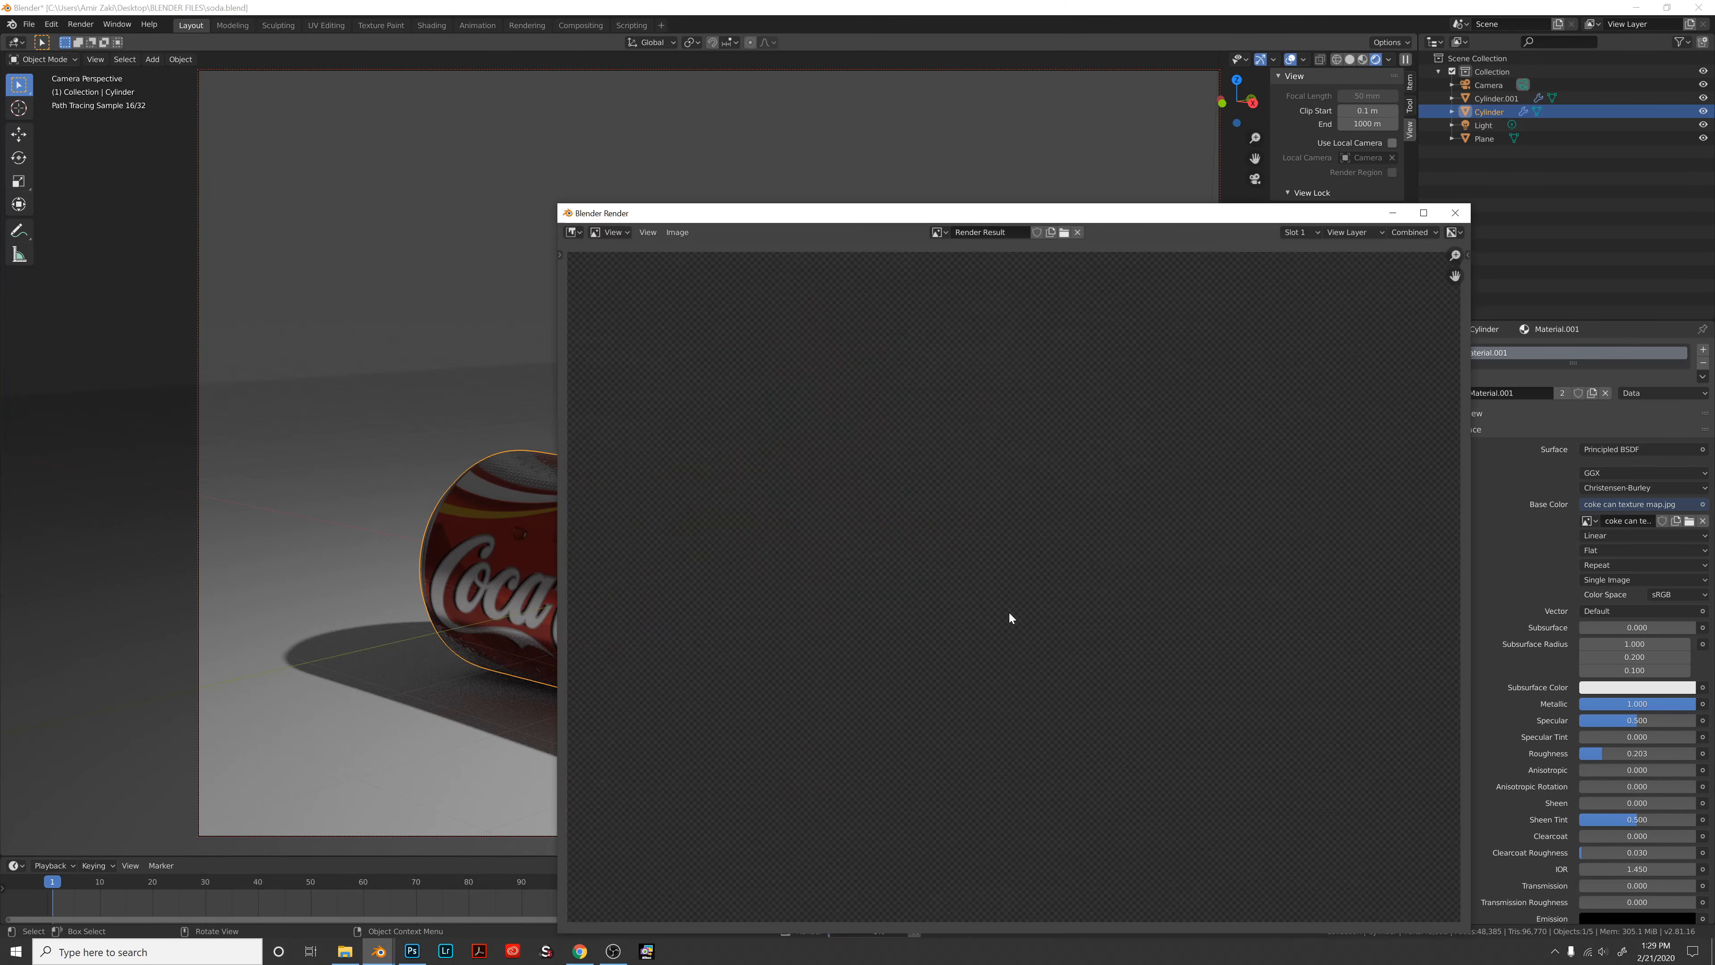
pyautogui.moveTo(1051, 211); pyautogui.dragTo(885, 128)
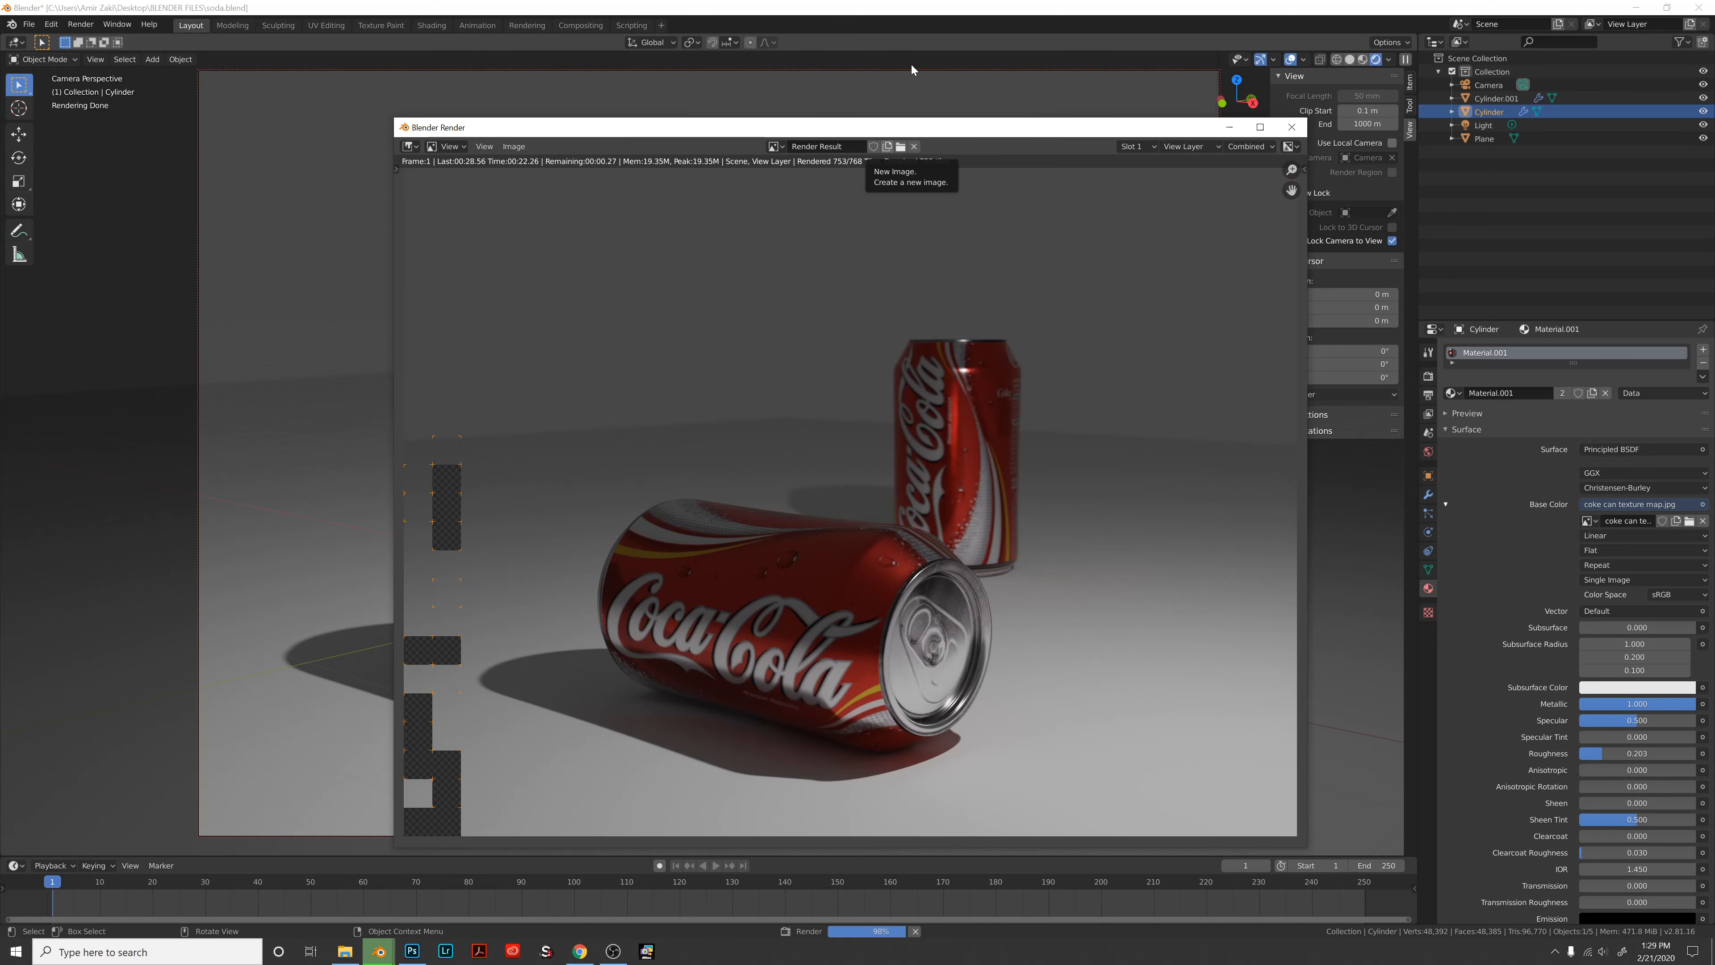
pyautogui.click(1260, 127)
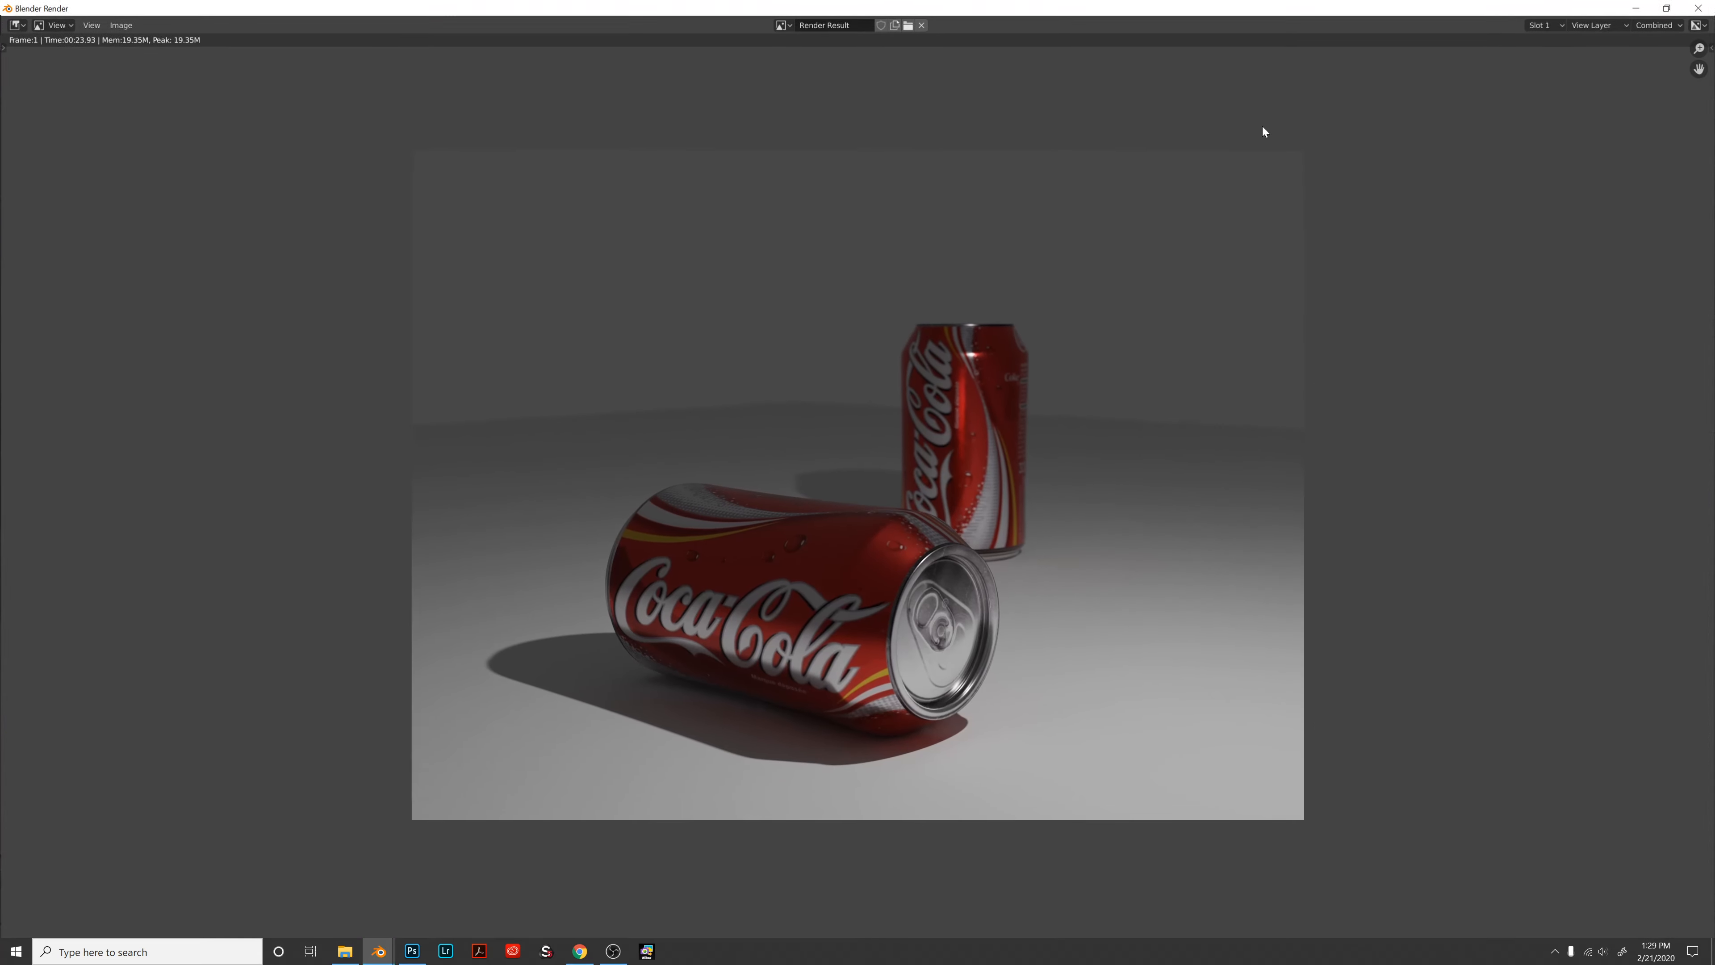
pyautogui.scroll(3, 985, 510)
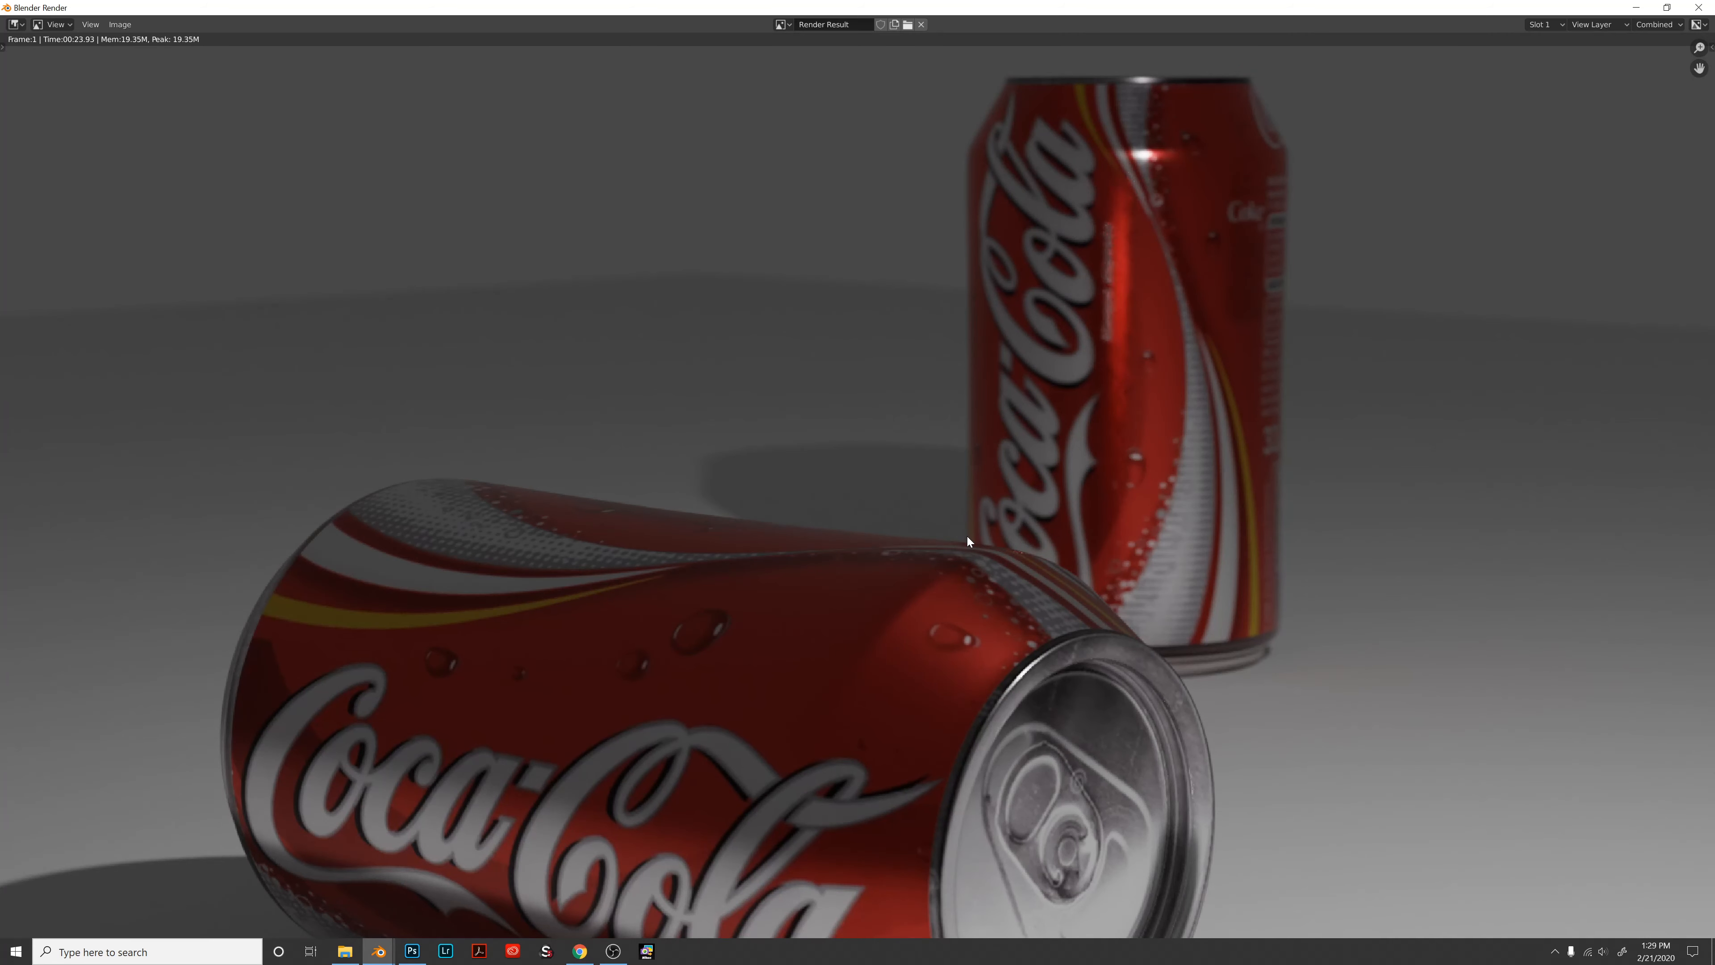
pyautogui.moveTo(974, 541); pyautogui.dragTo(933, 244, button='middle')
pyautogui.scroll(1, 958, 442)
pyautogui.scroll(-1, 963, 446)
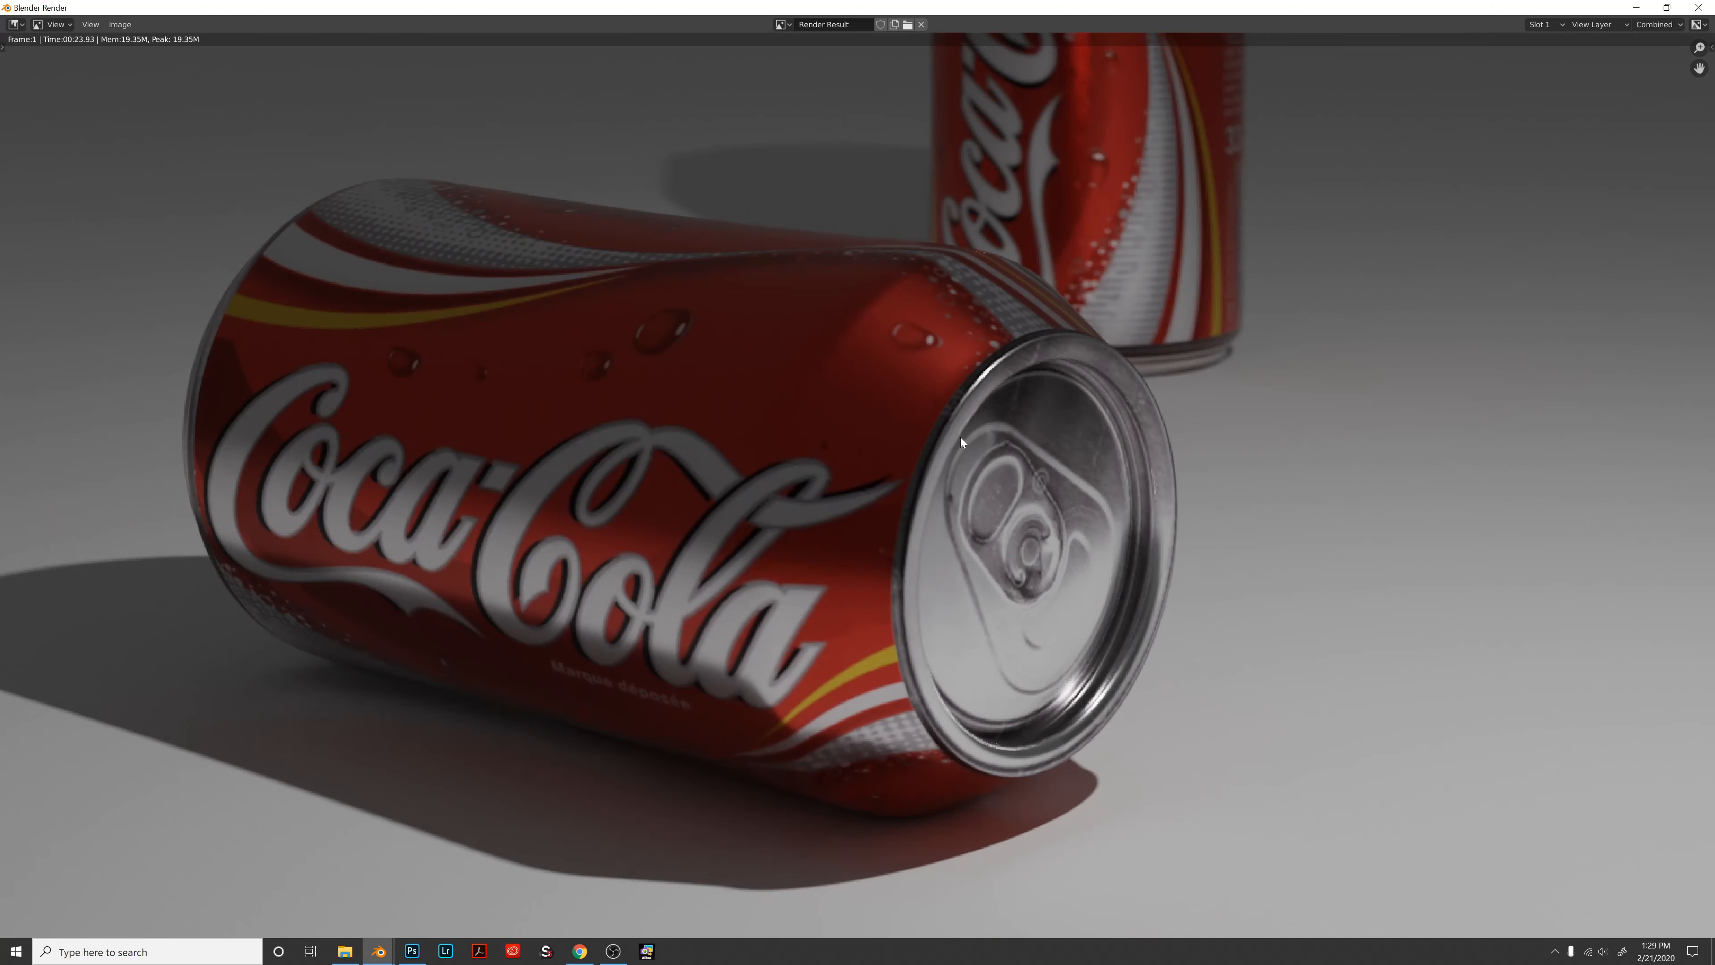